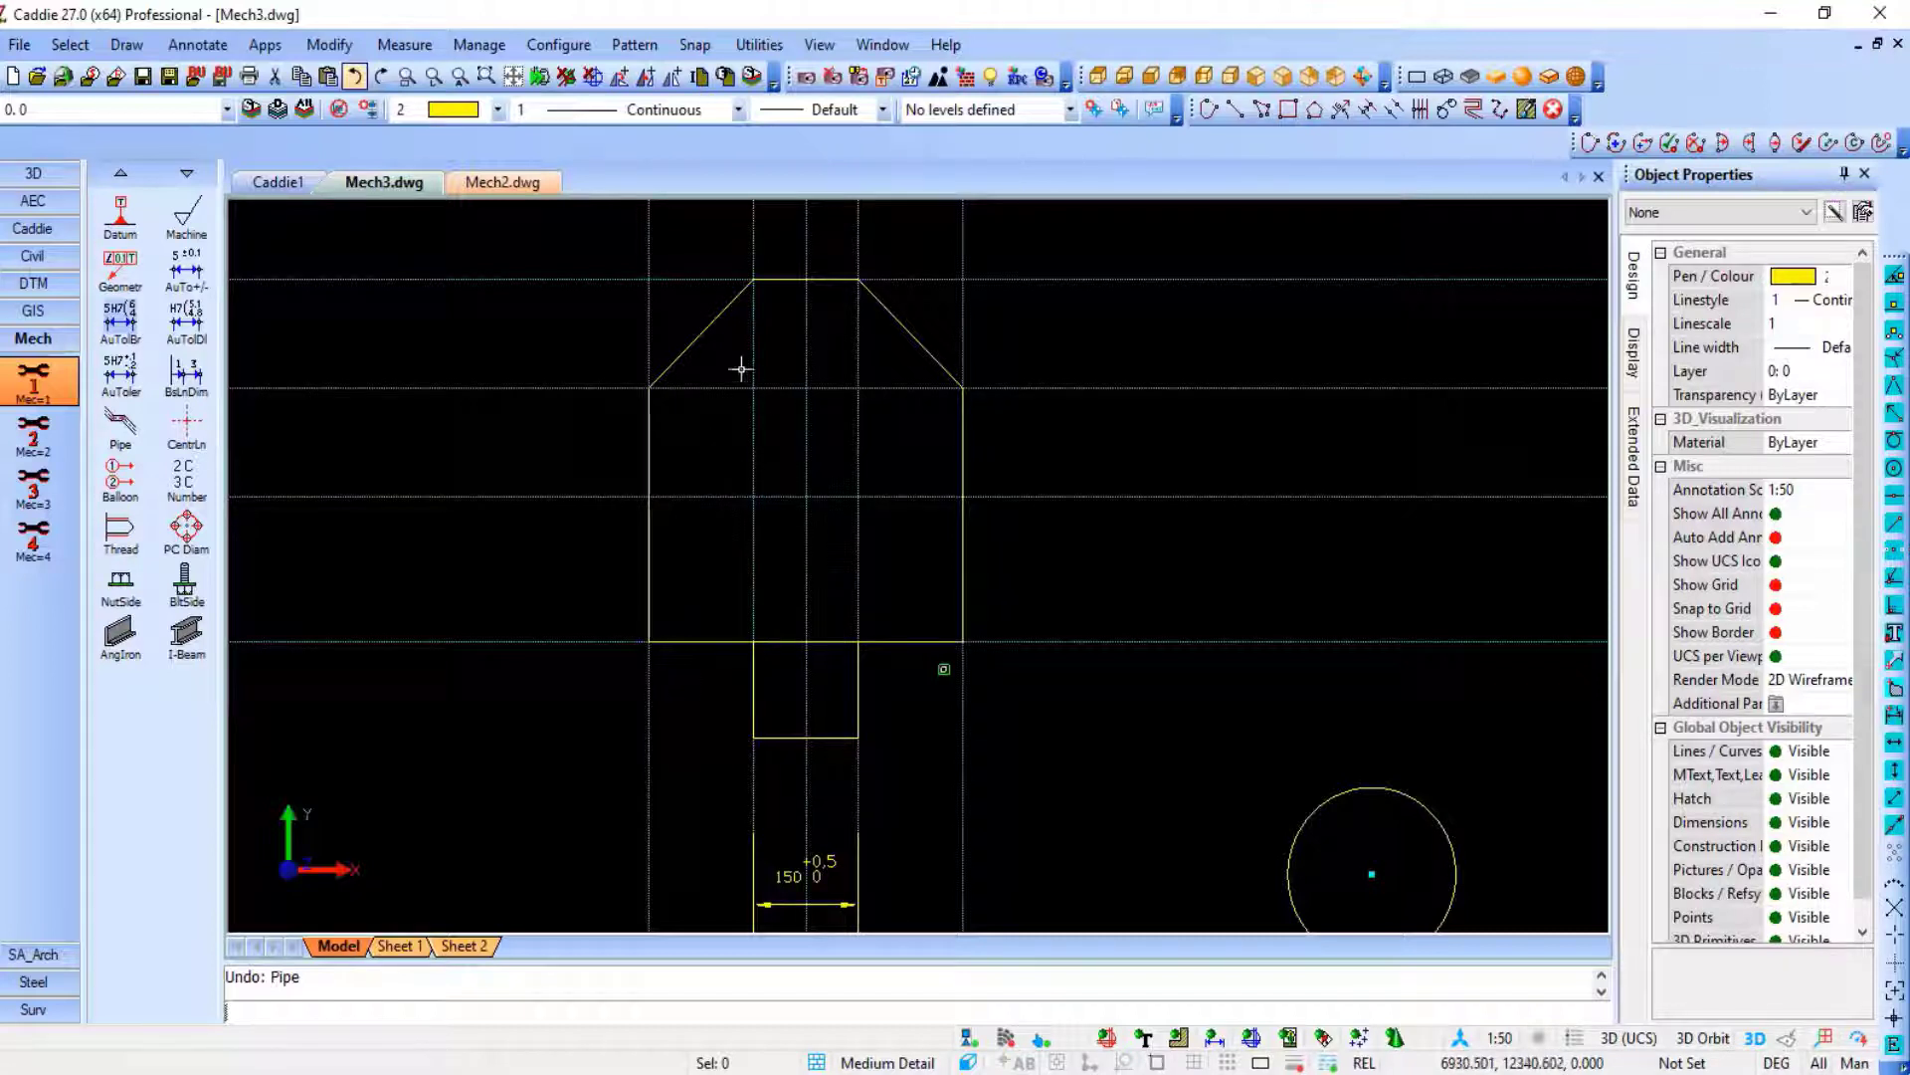
# Auto-fillet all corners of the closed house-shaped polyline with a radius of 60.
pyautogui.click(710, 329)
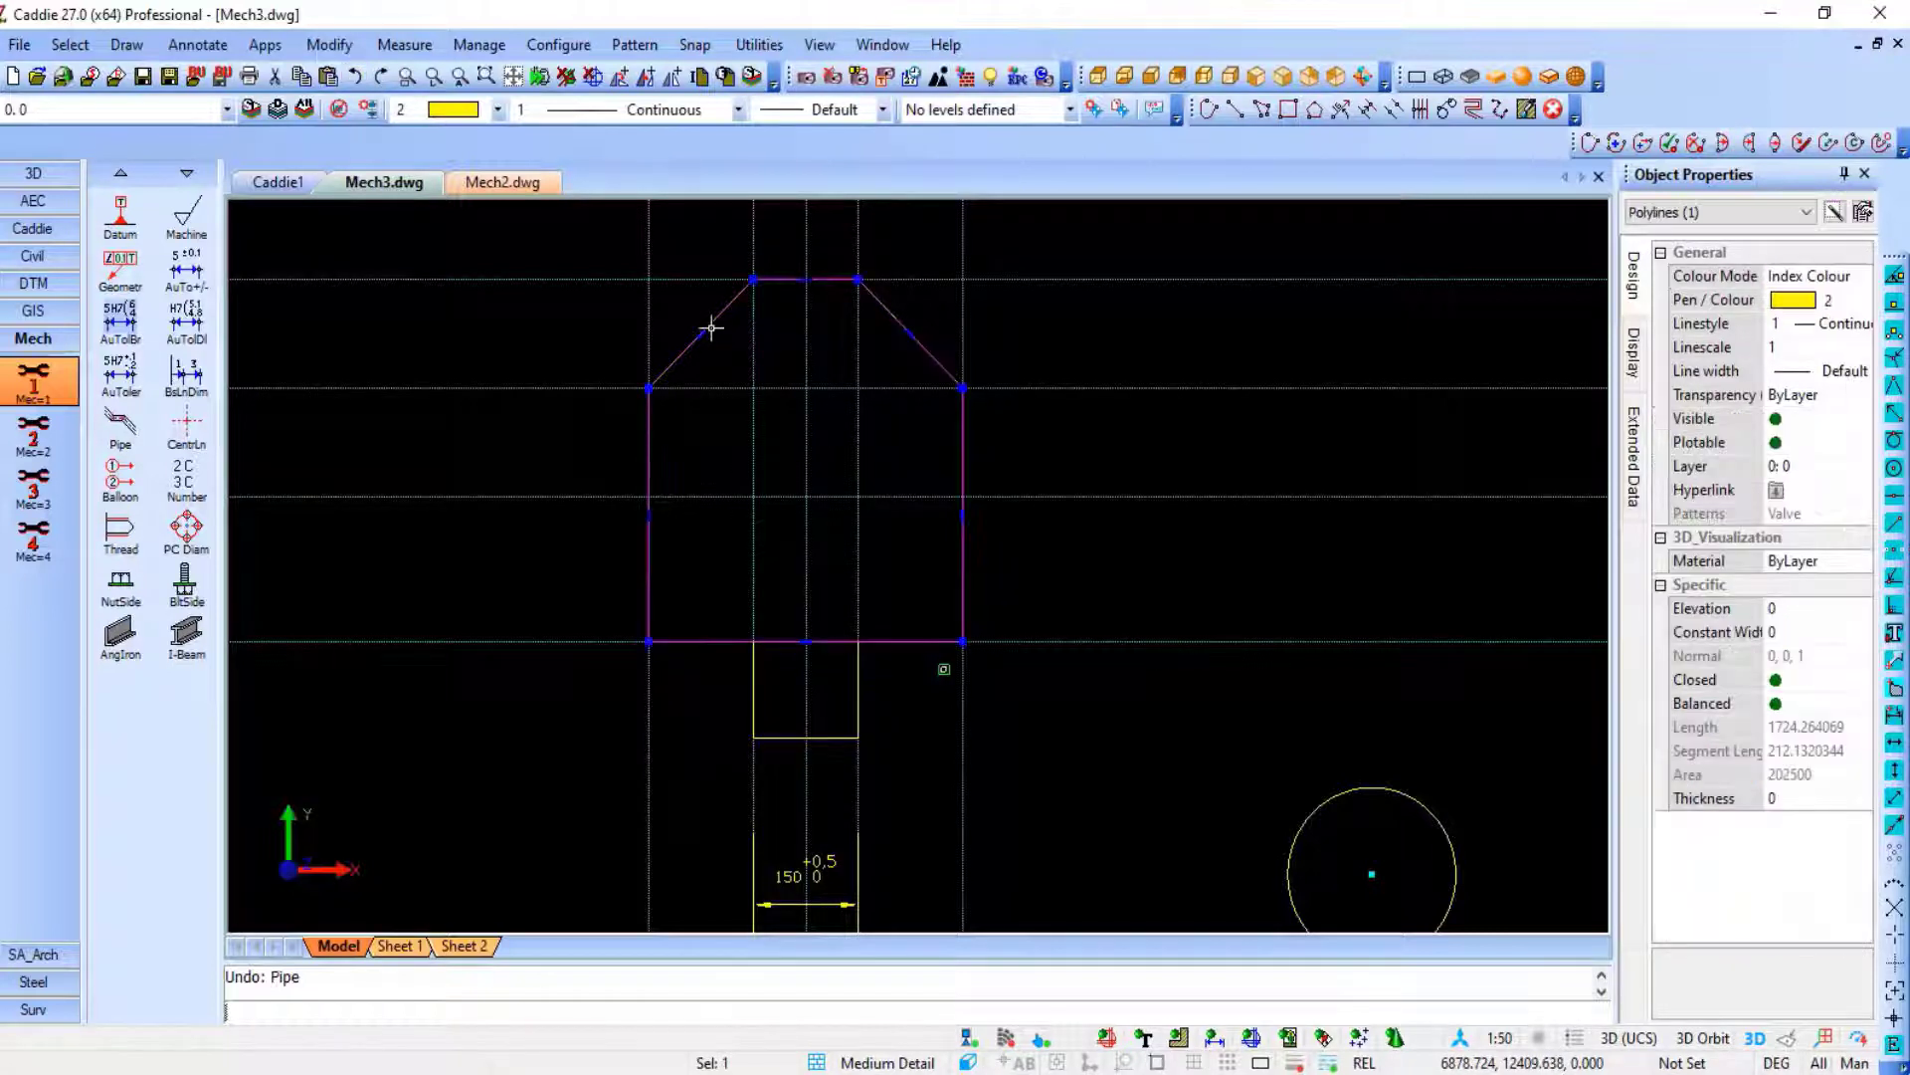
pyautogui.rightClick(725, 339)
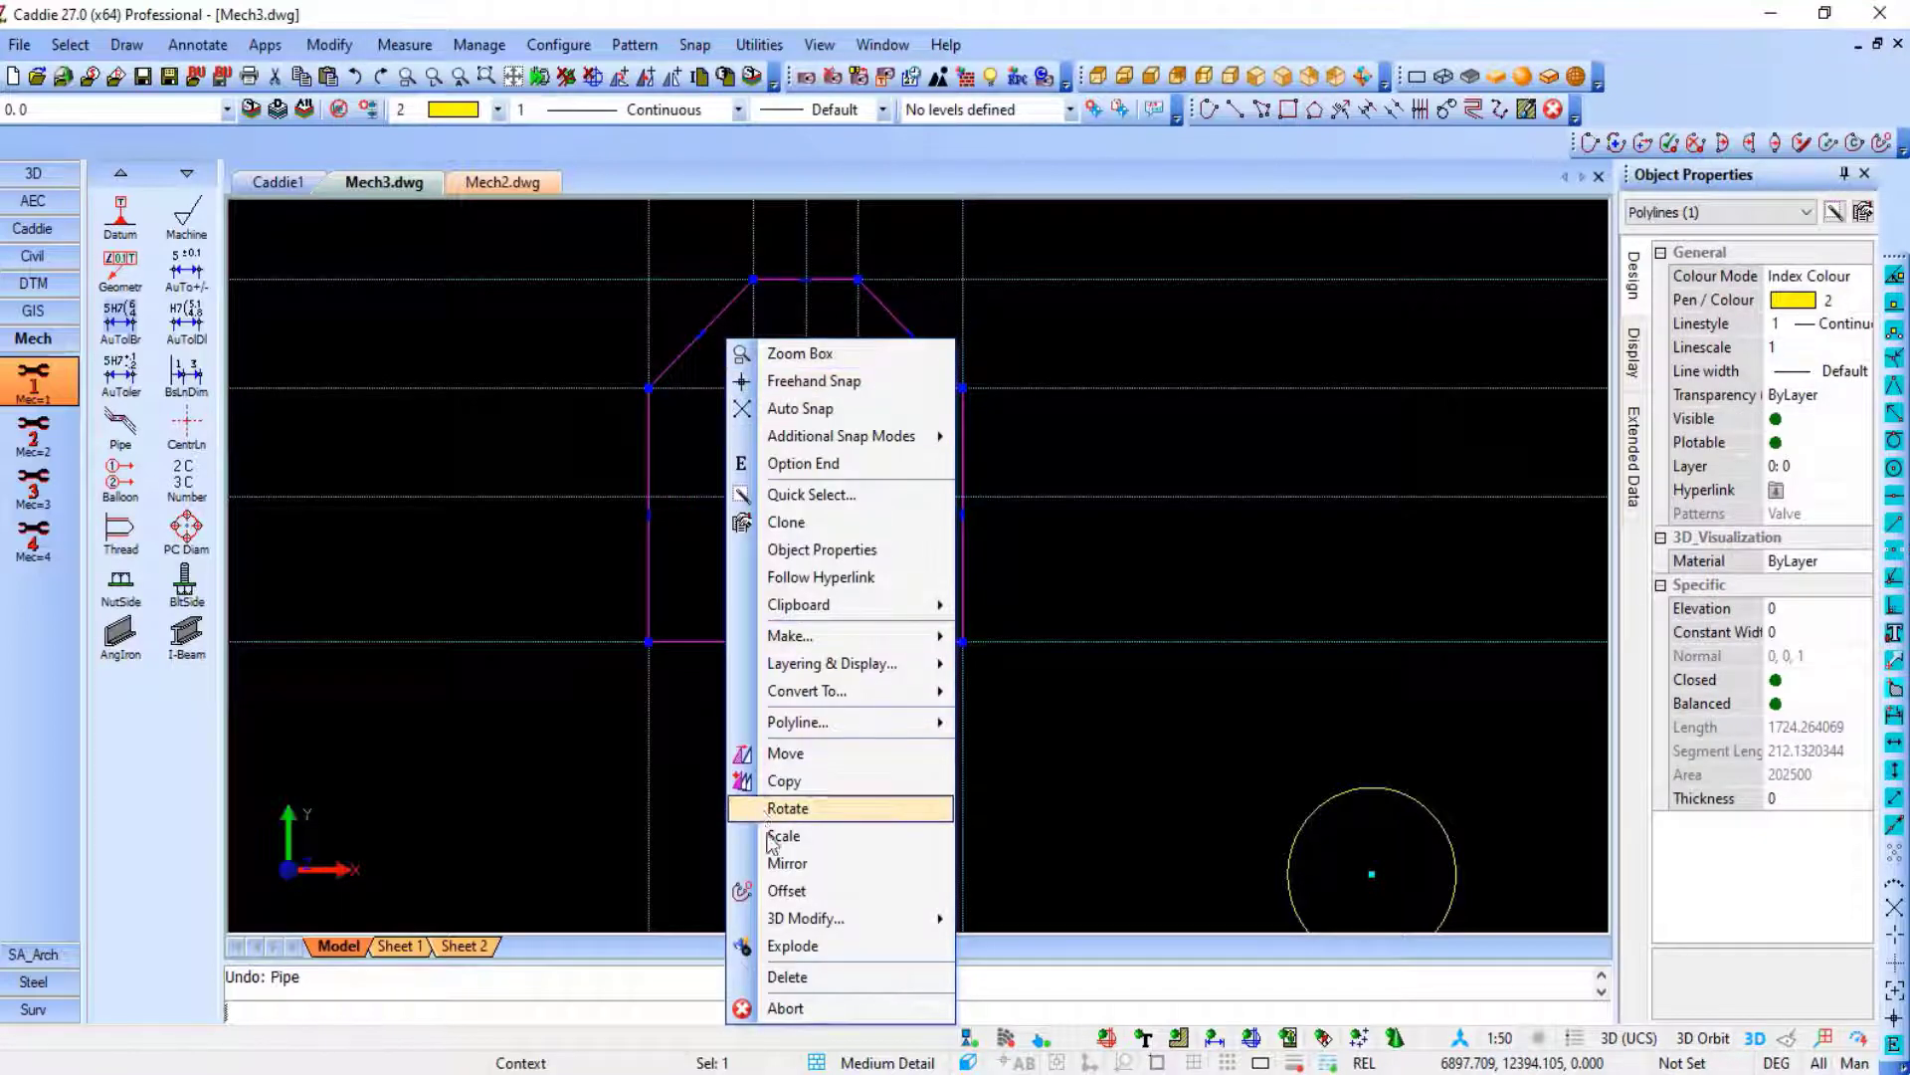
pyautogui.moveTo(834, 720)
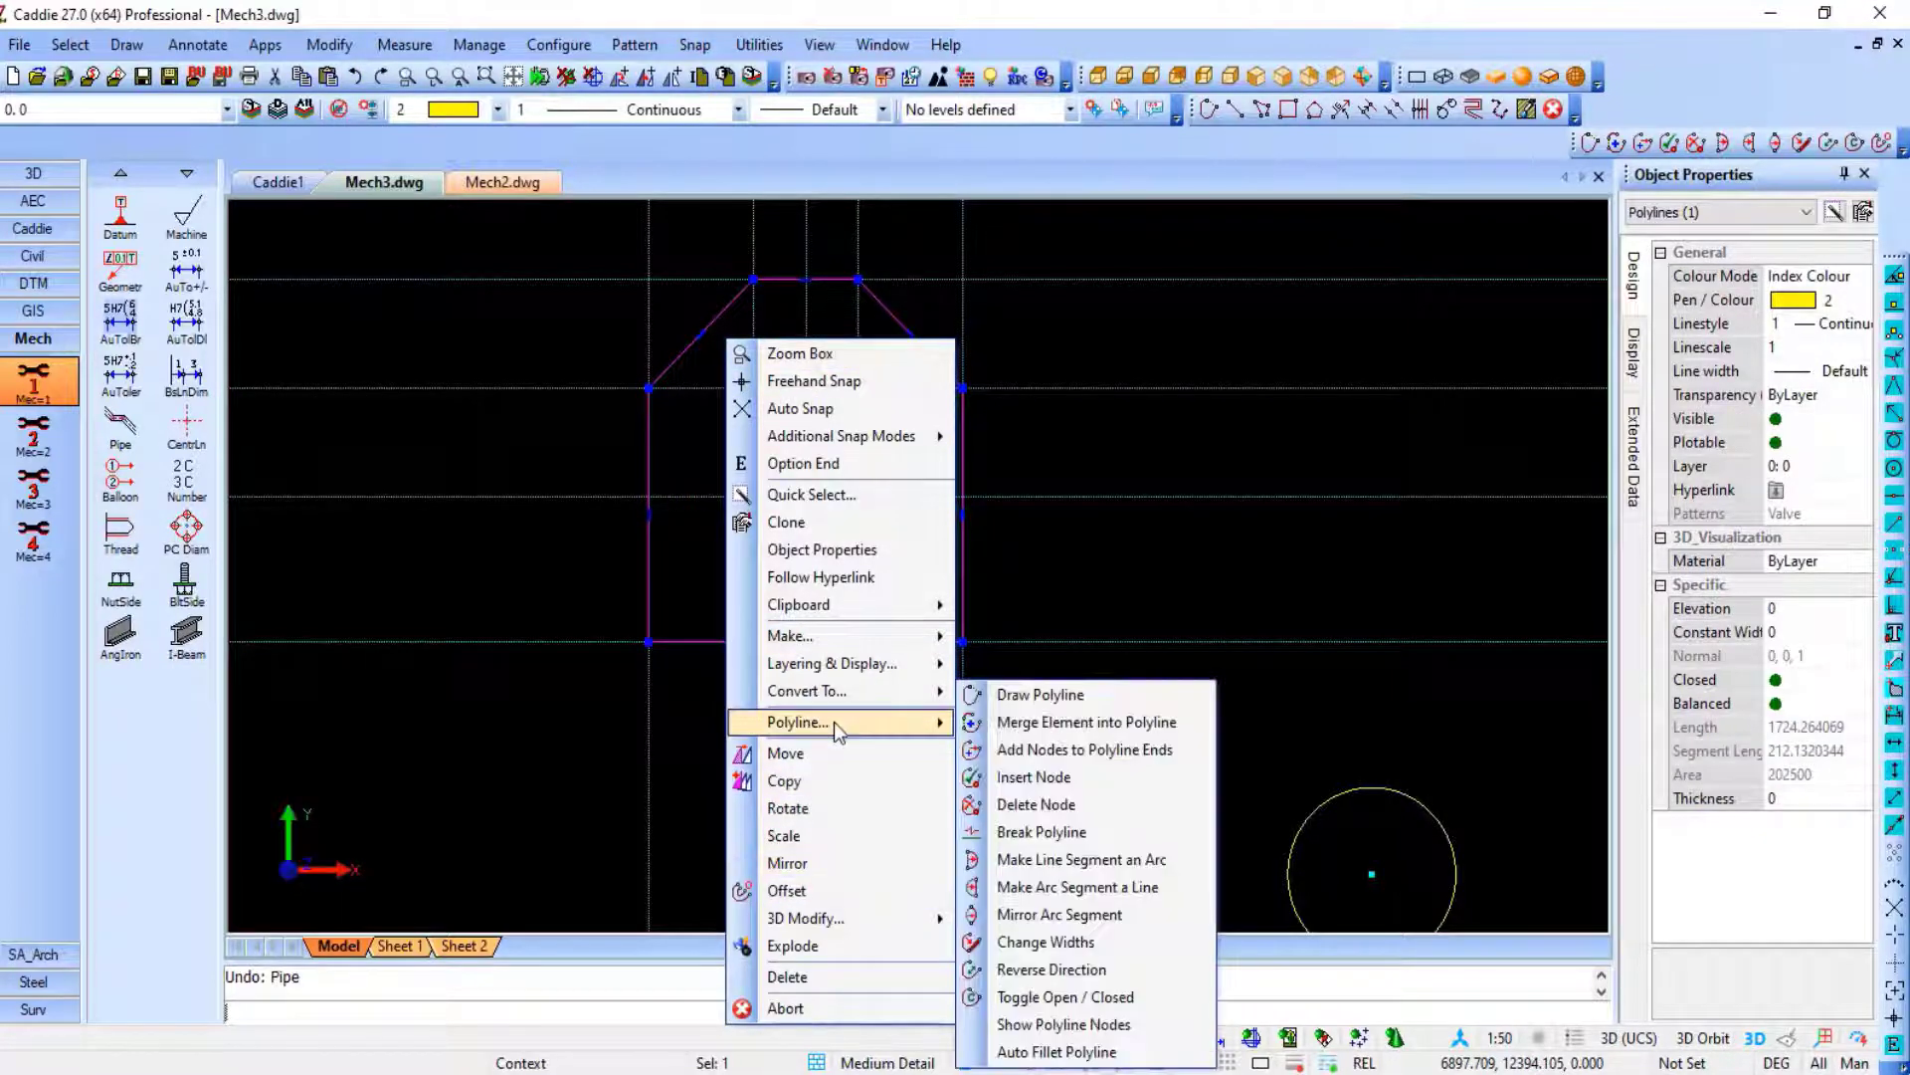
pyautogui.click(1056, 1051)
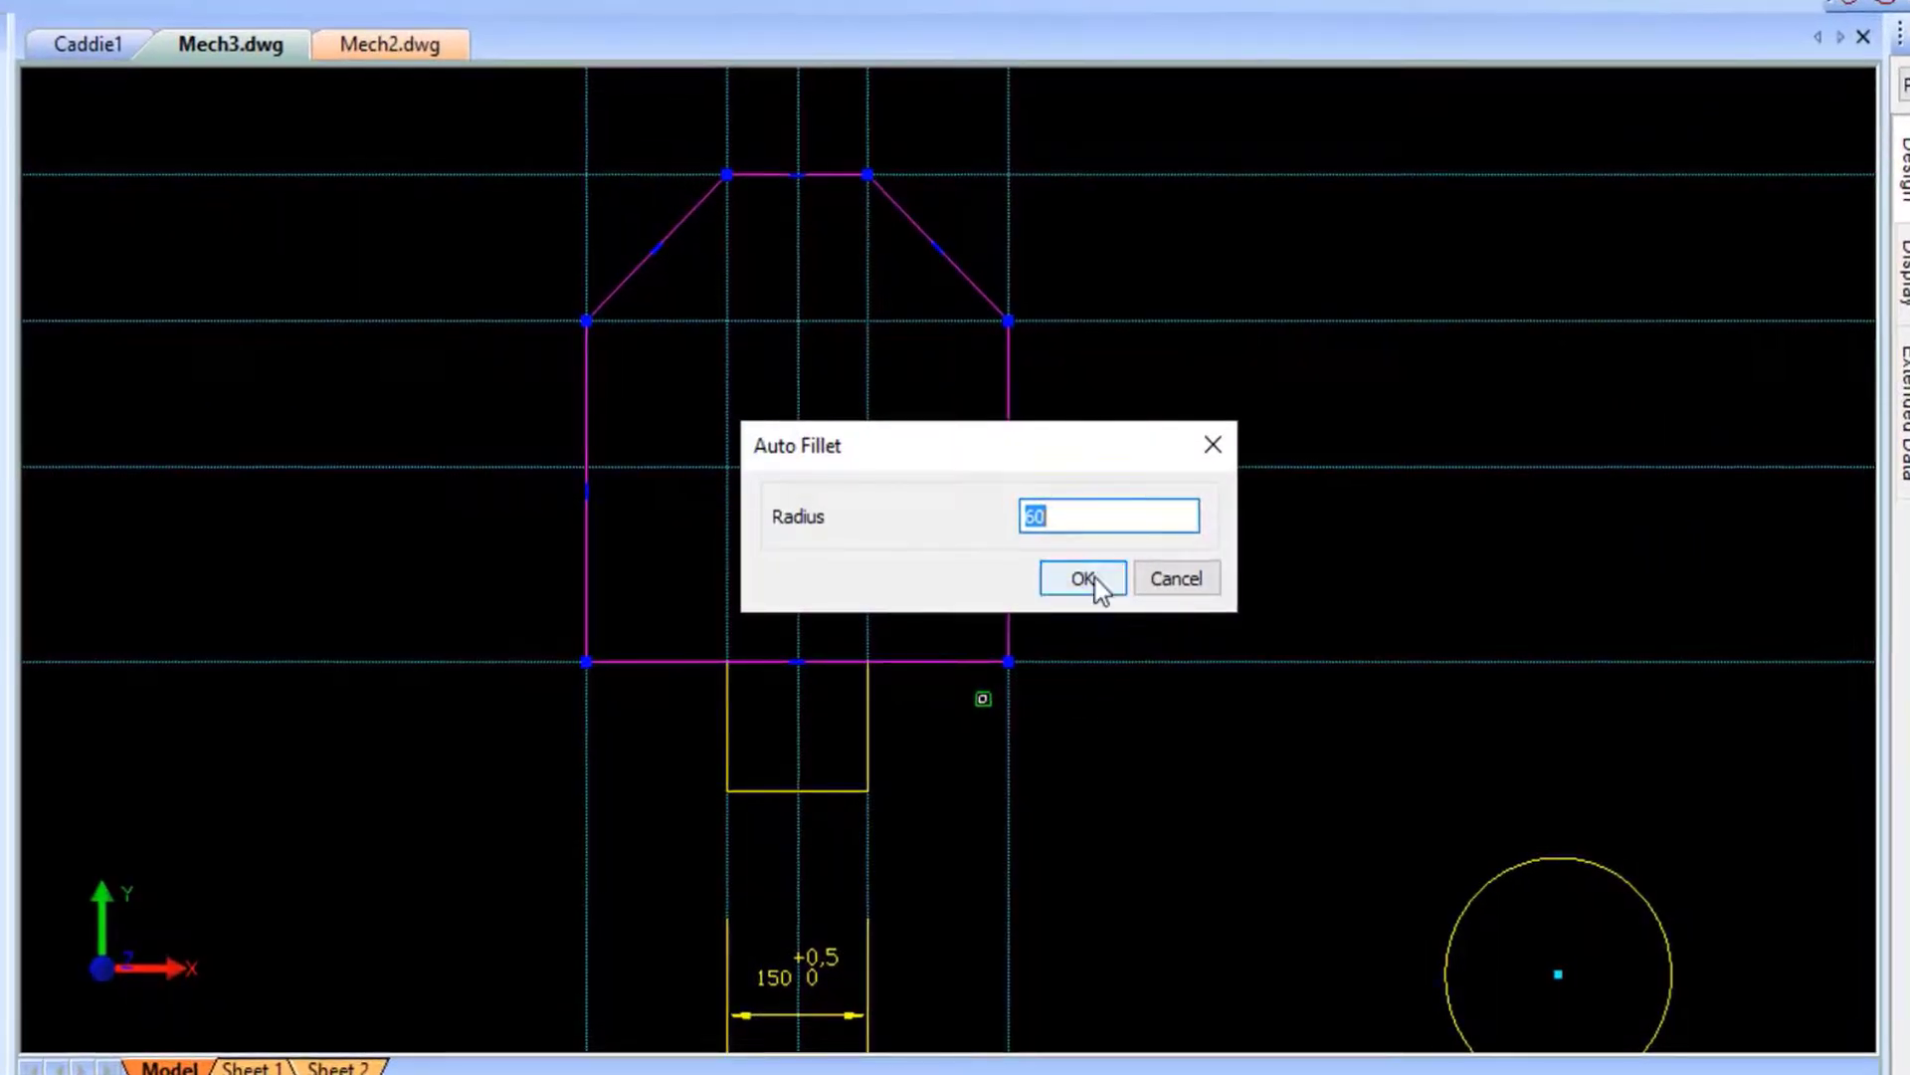
pyautogui.click(1083, 579)
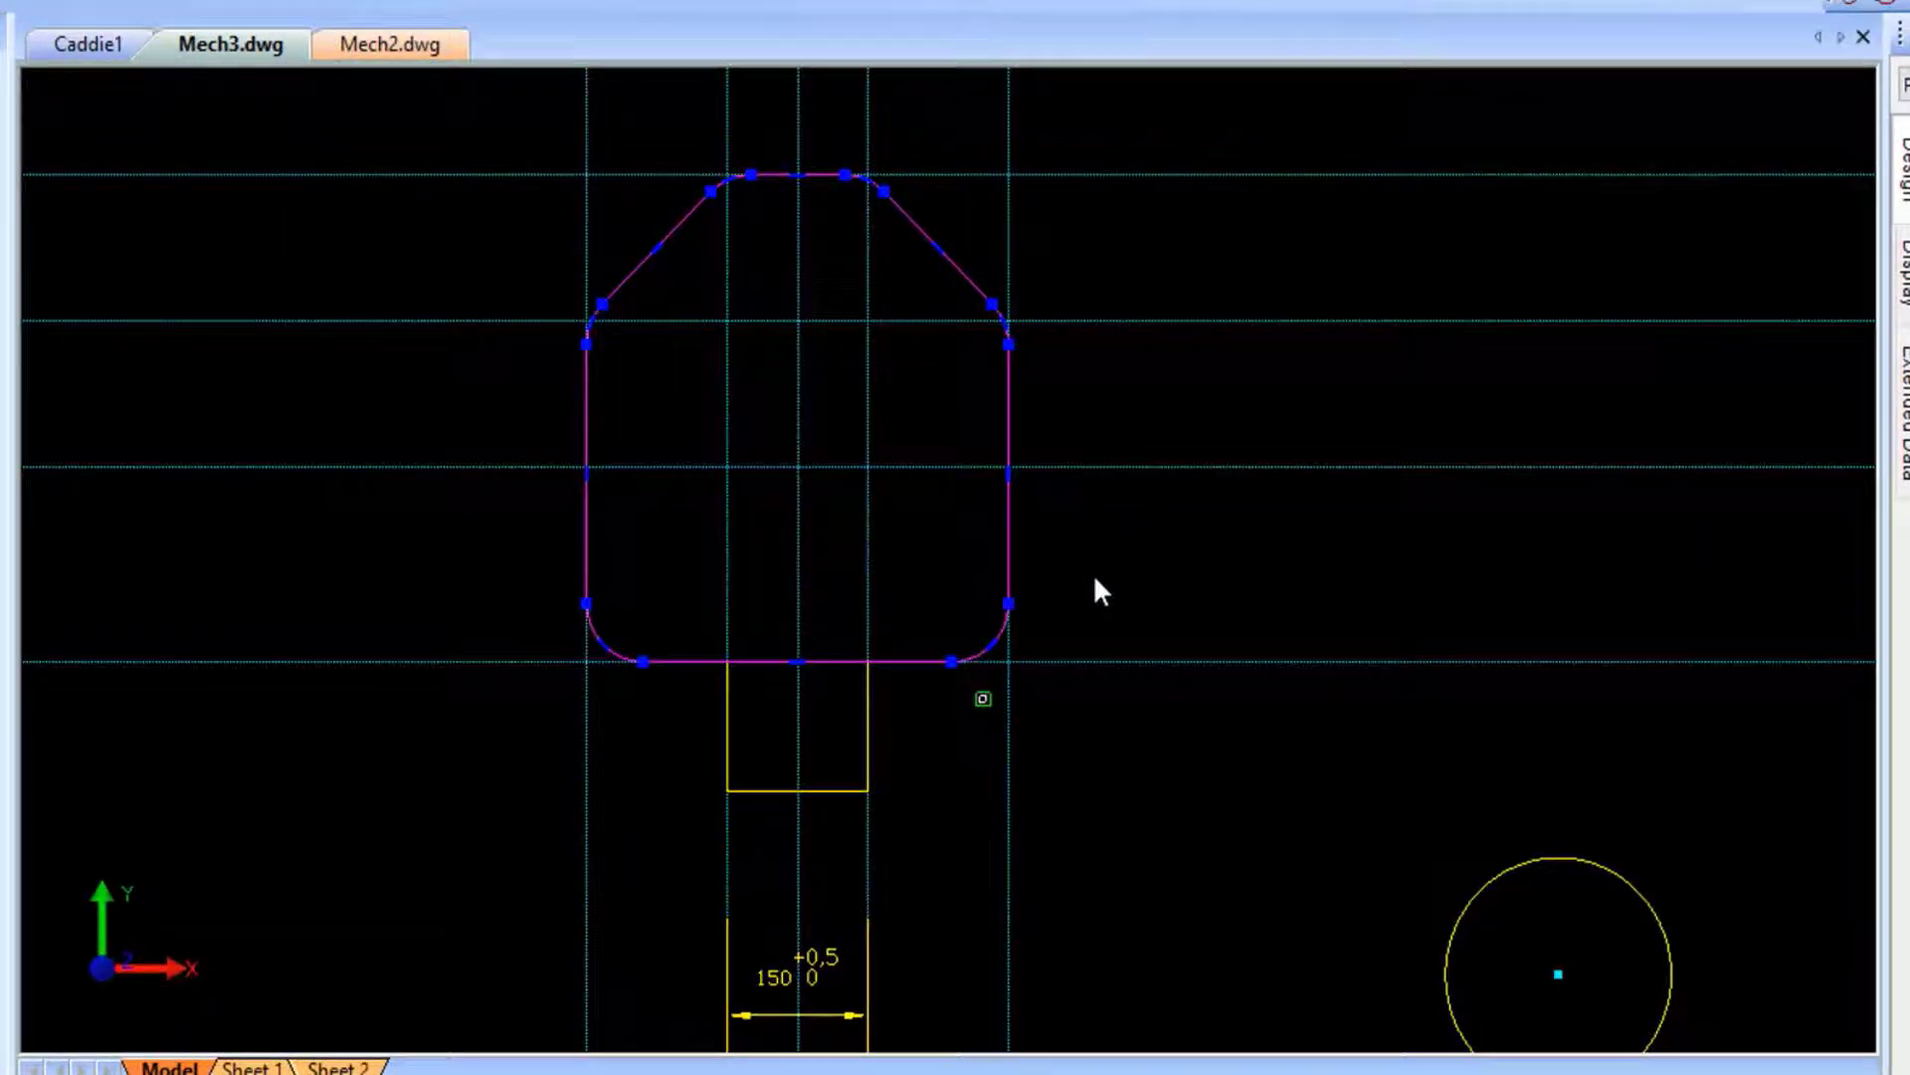
pyautogui.press('Escape')
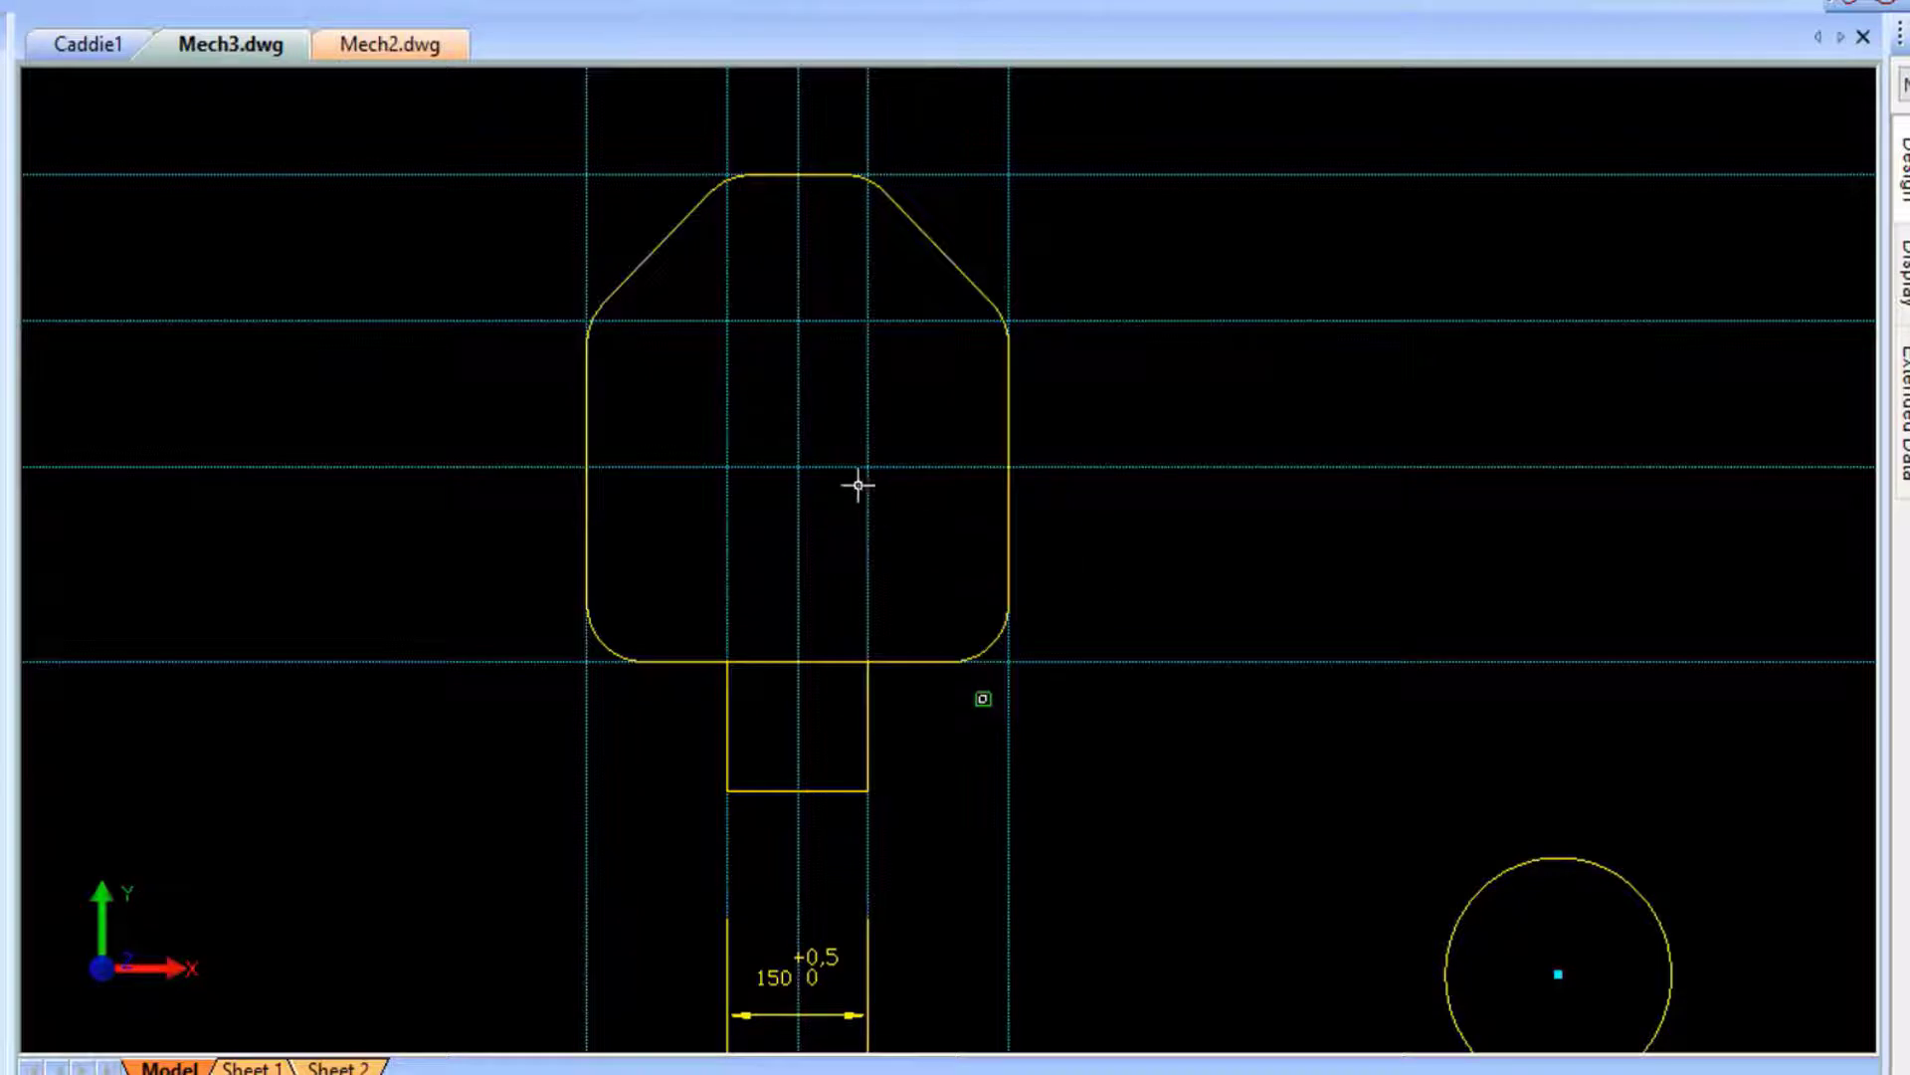
# Place datum symbol B as a block at scale 1:1 on the outline's left sloping edge.
pyautogui.scroll(3, 734, 265)
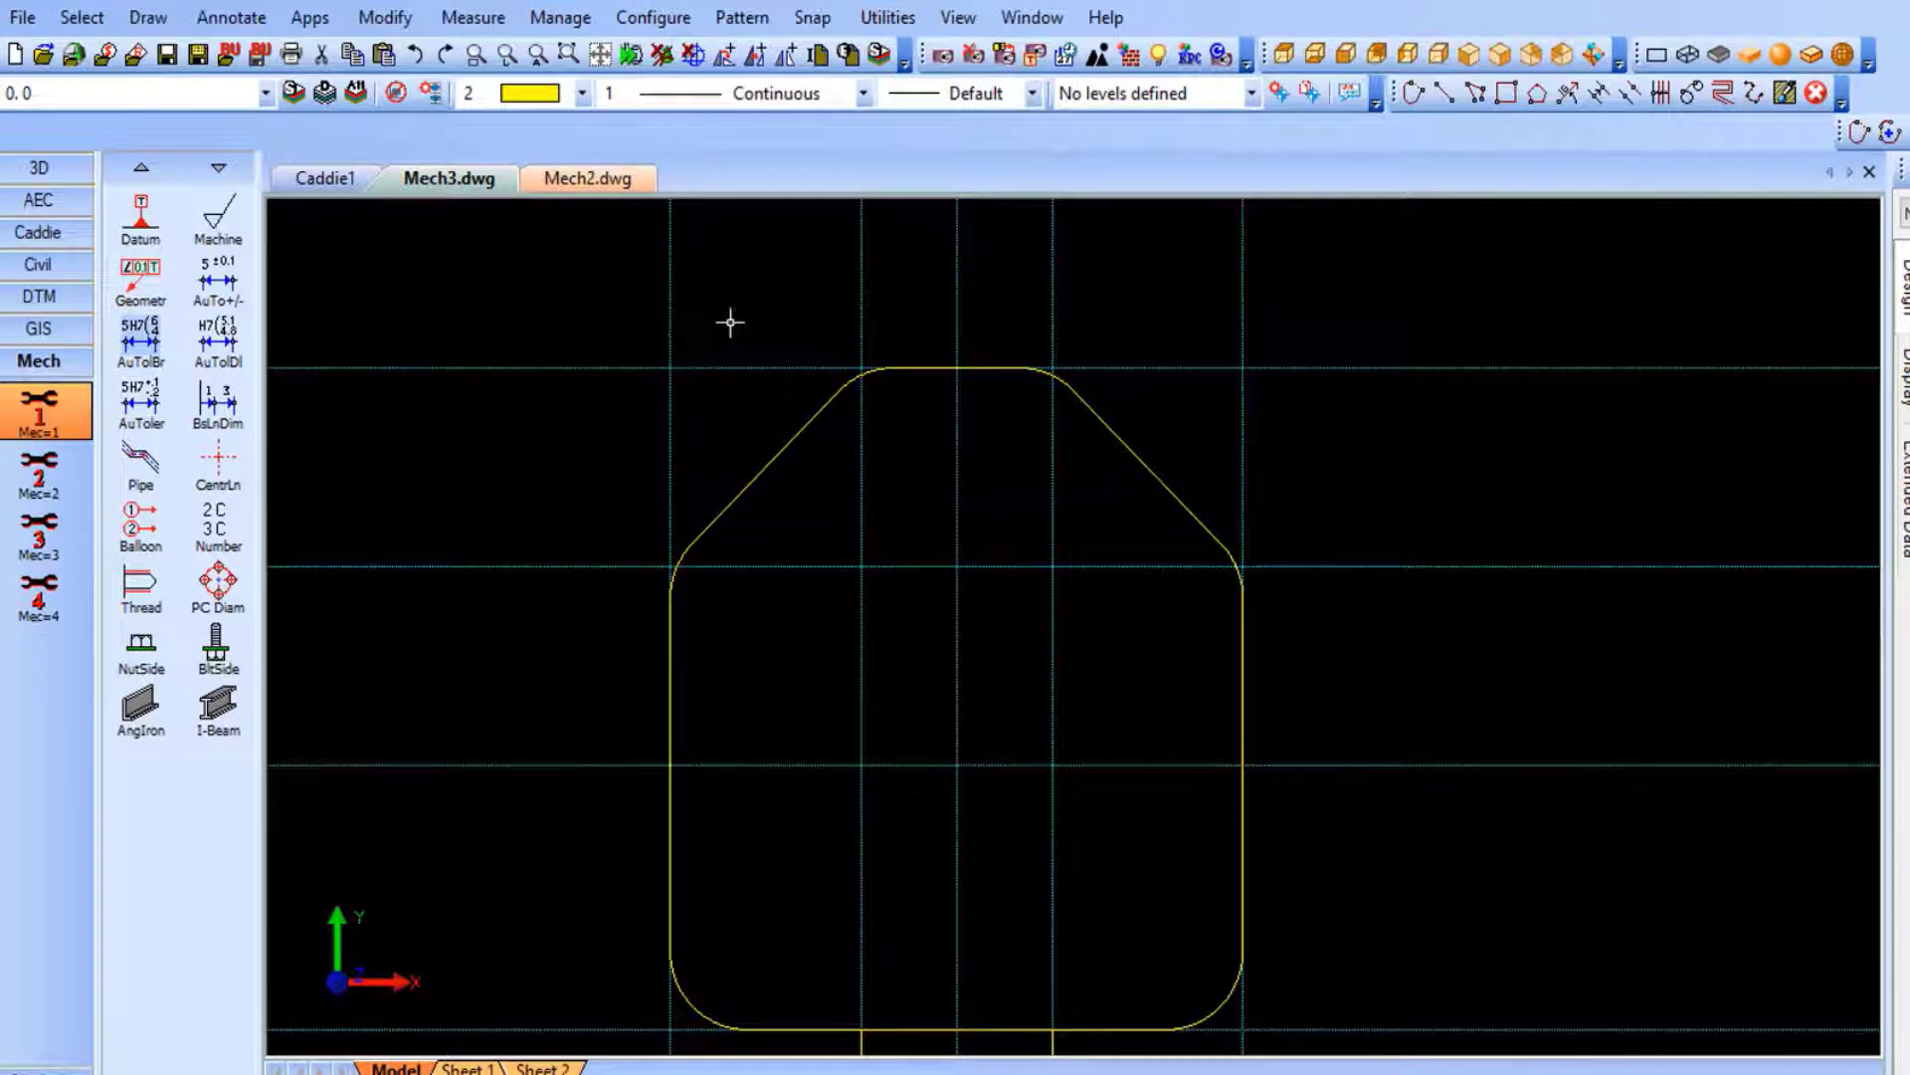
pyautogui.scroll(2, 661, 379)
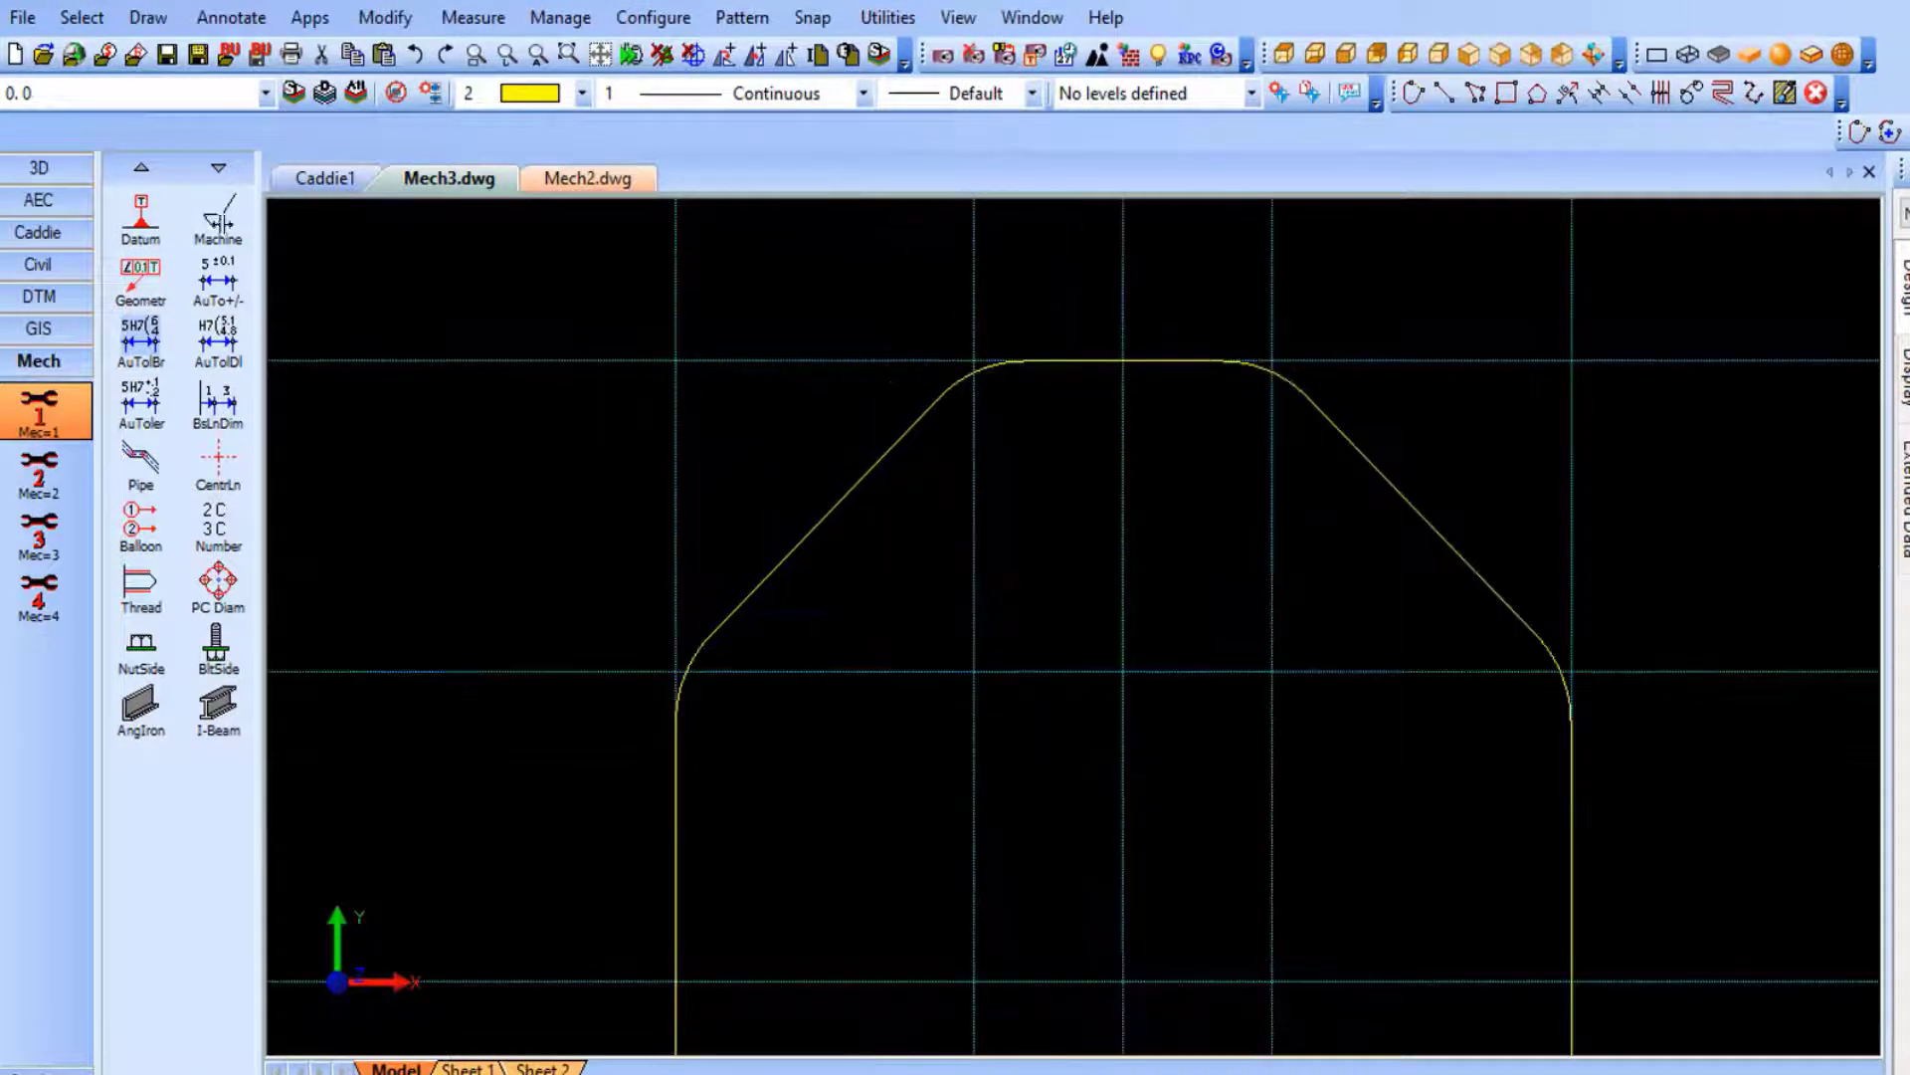
pyautogui.click(144, 224)
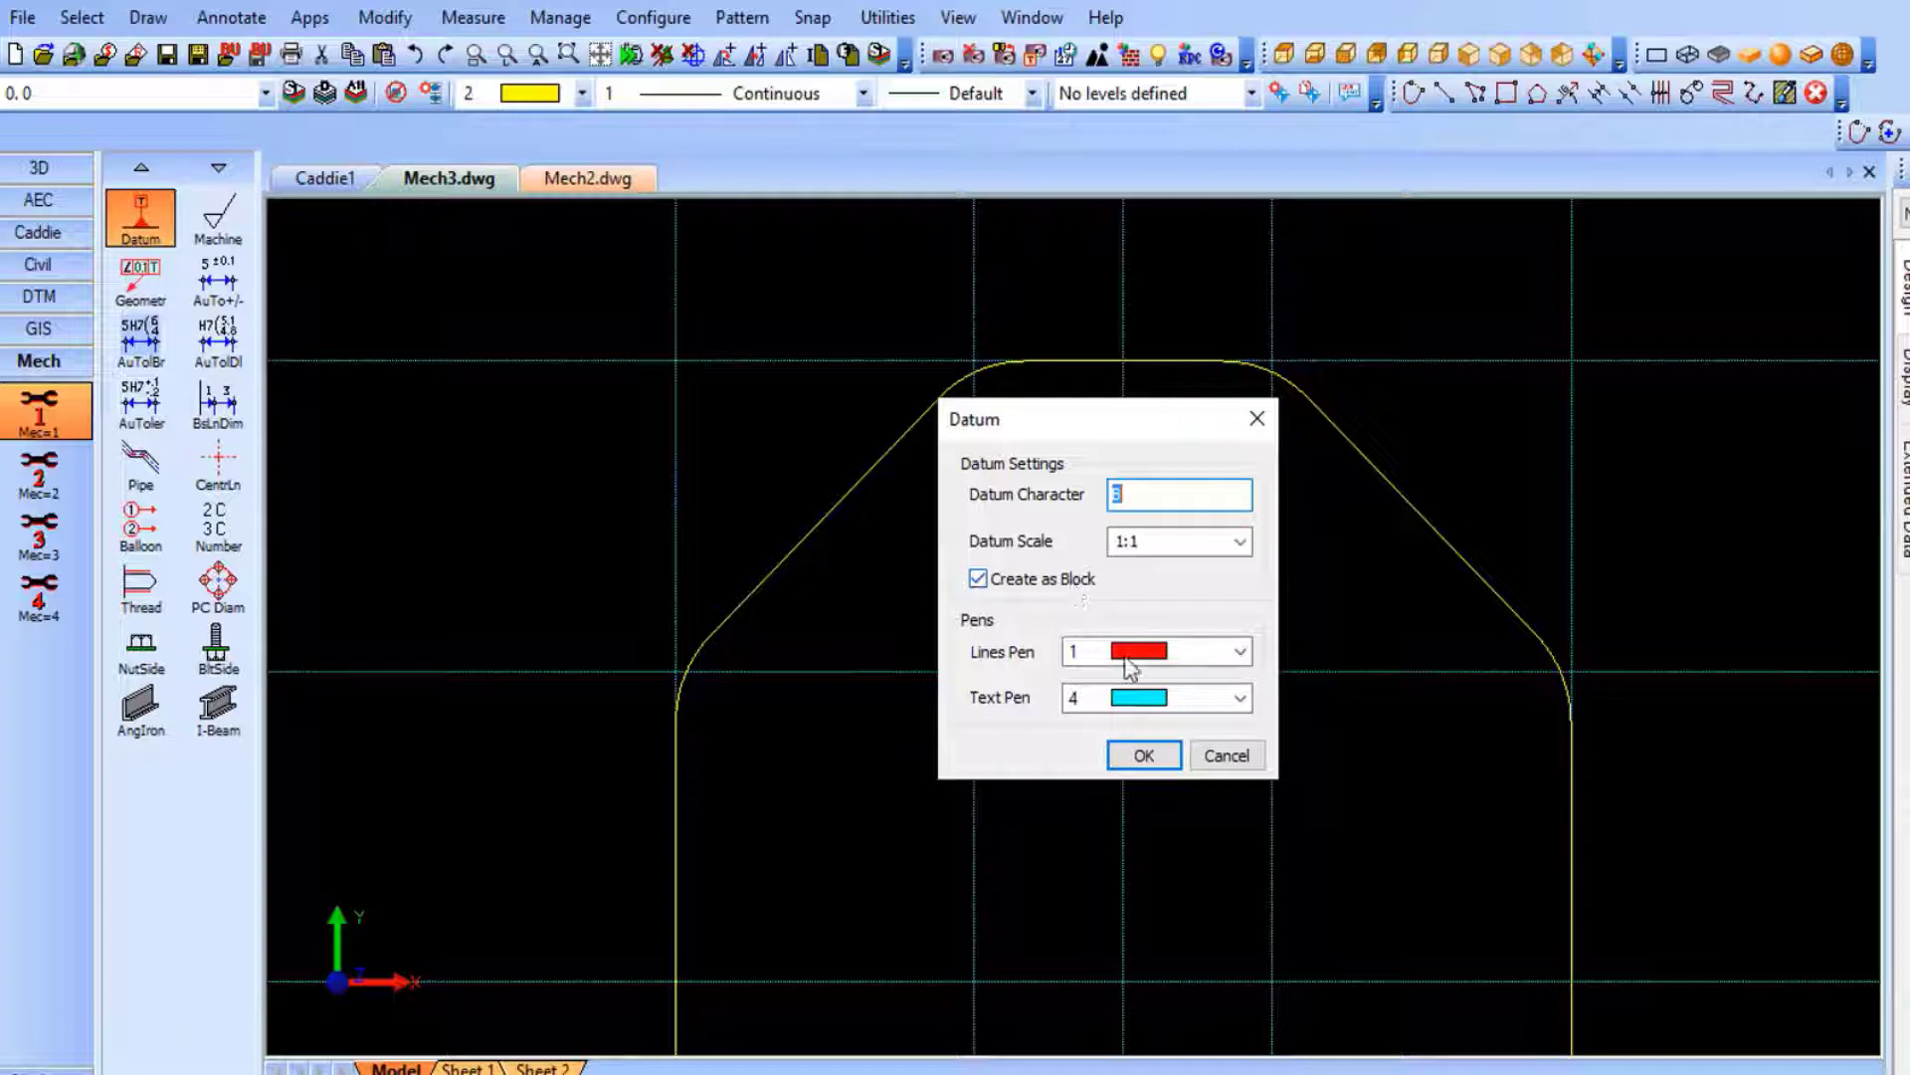
pyautogui.click(1141, 758)
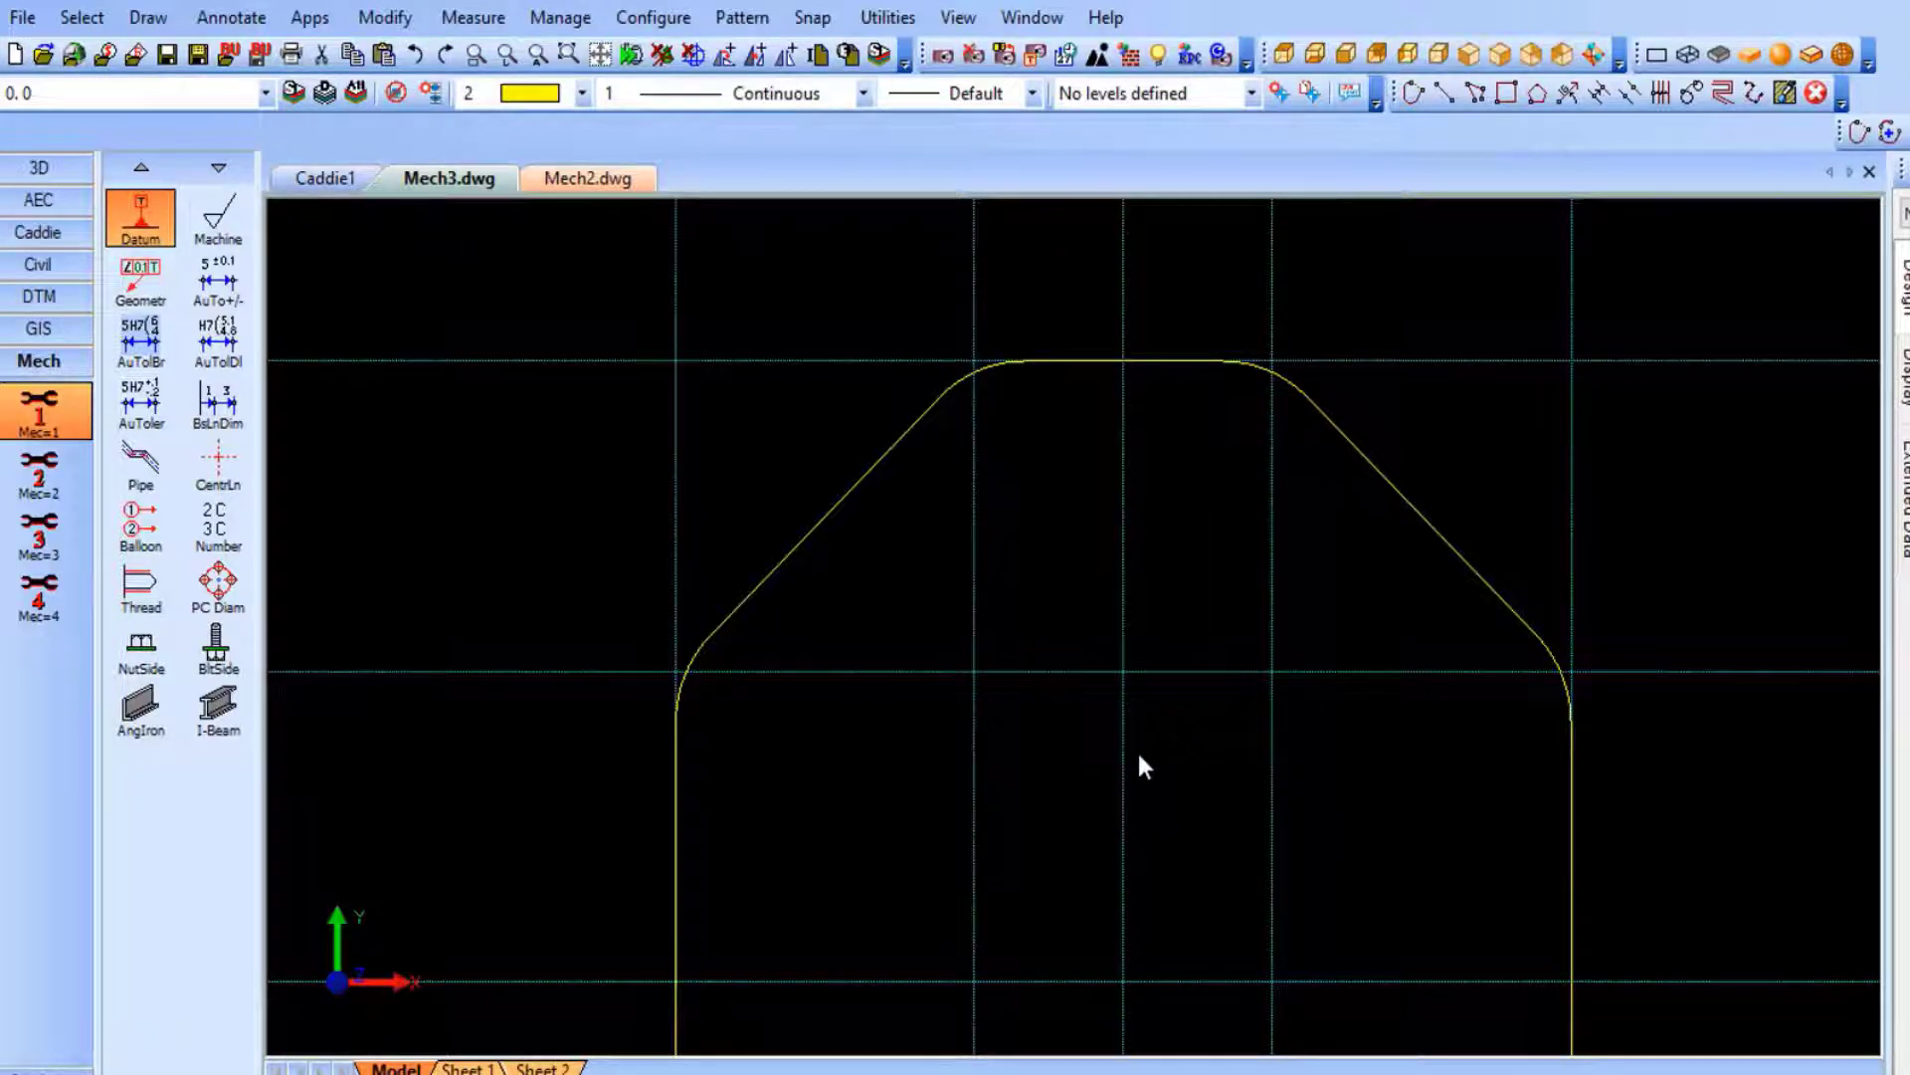
pyautogui.click(853, 474)
pyautogui.press('Escape')
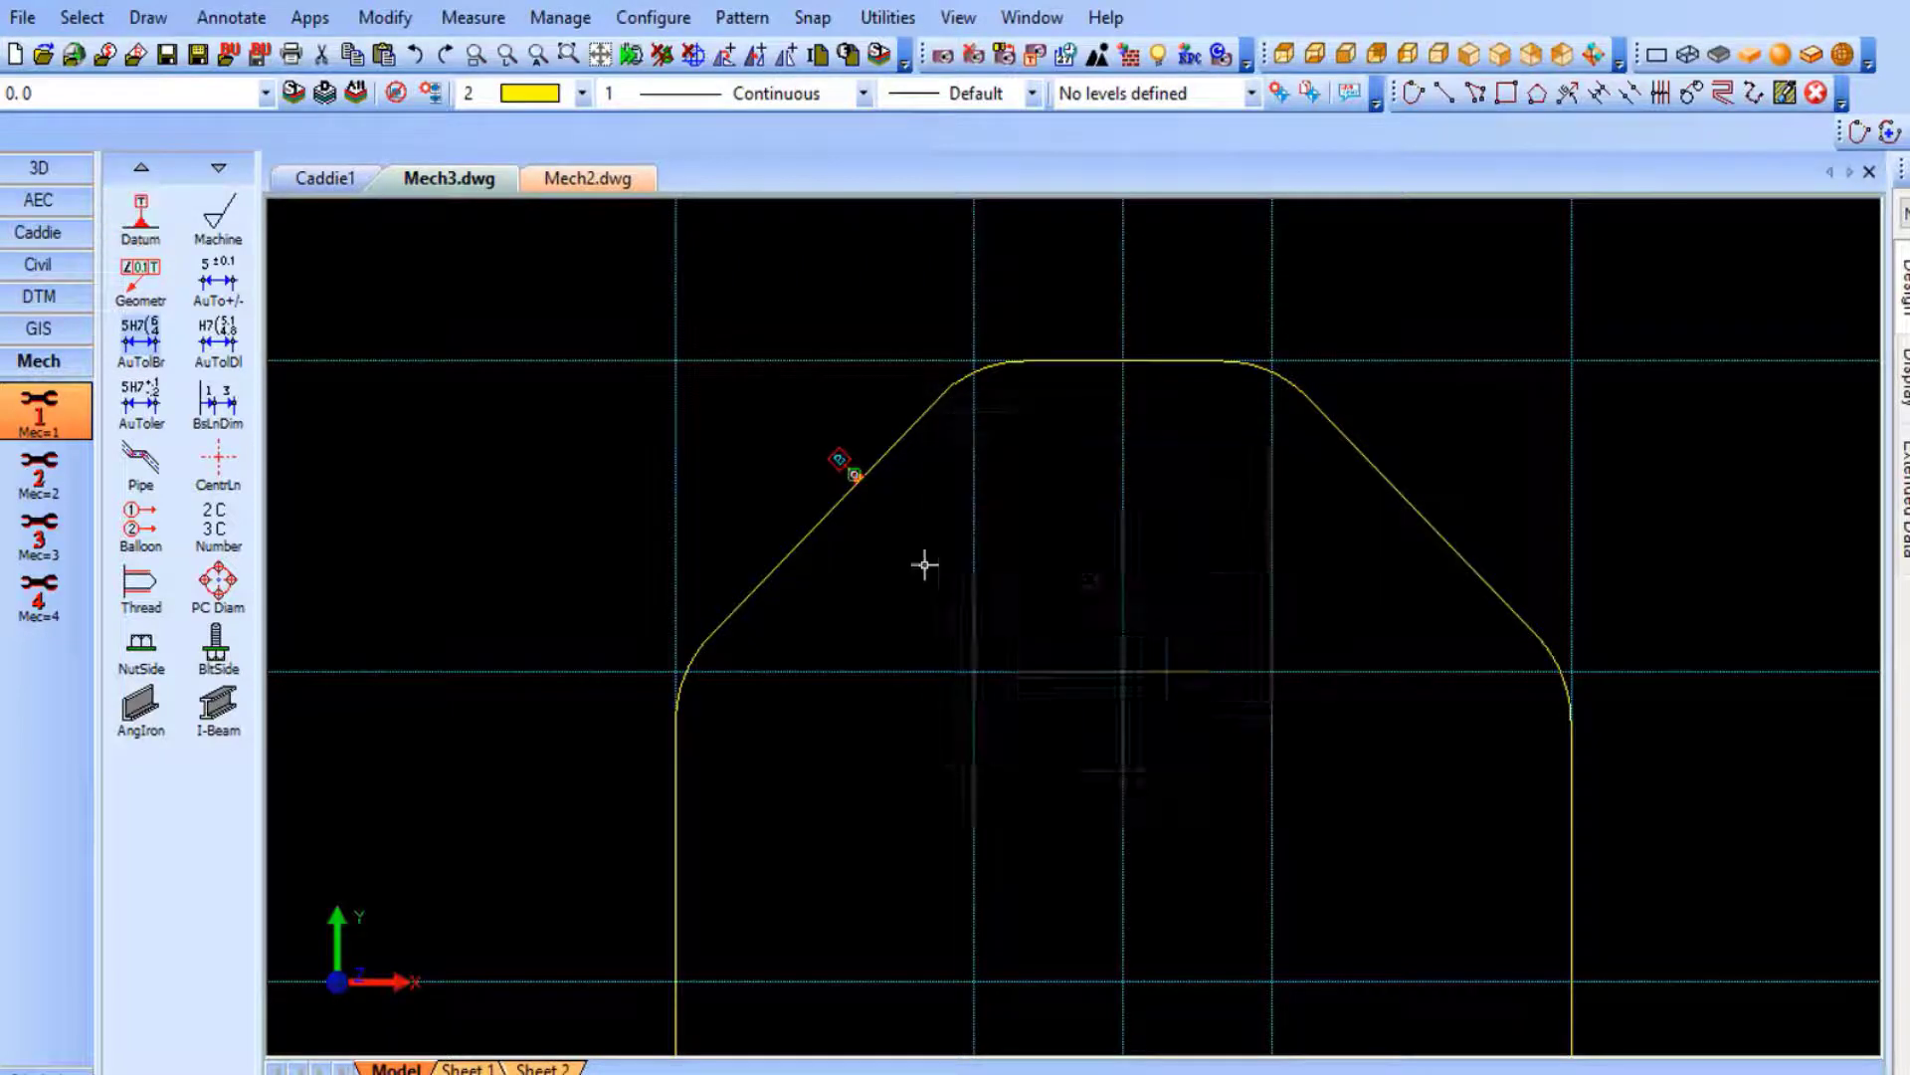
pyautogui.scroll(6, 855, 489)
pyautogui.moveTo(824, 464); pyautogui.dragTo(624, 649, button='middle')
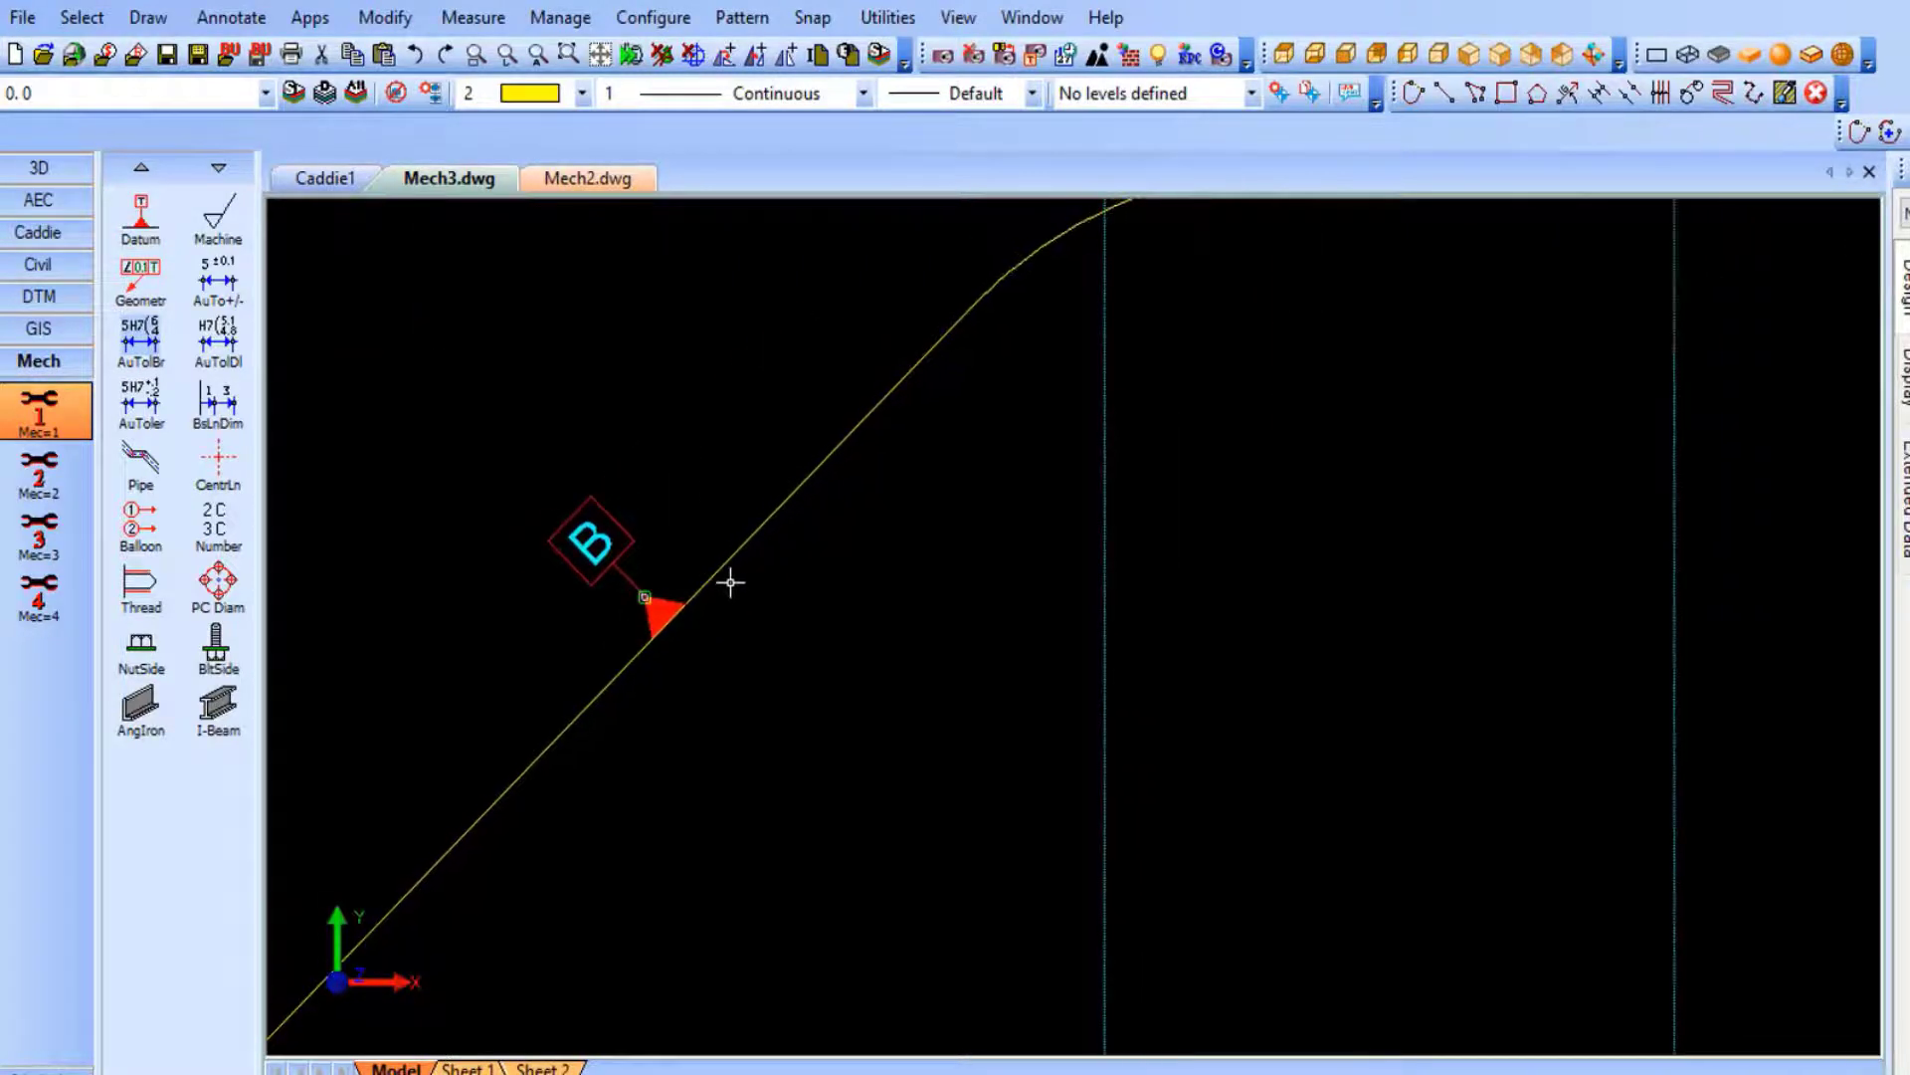
# Place the circled machining symbol with roughness 0 at scale 1:1 on the outline's flat upper edge.
pyautogui.scroll(-3, 730, 583)
pyautogui.moveTo(1162, 571); pyautogui.dragTo(817, 805, button='middle')
pyautogui.click(217, 217)
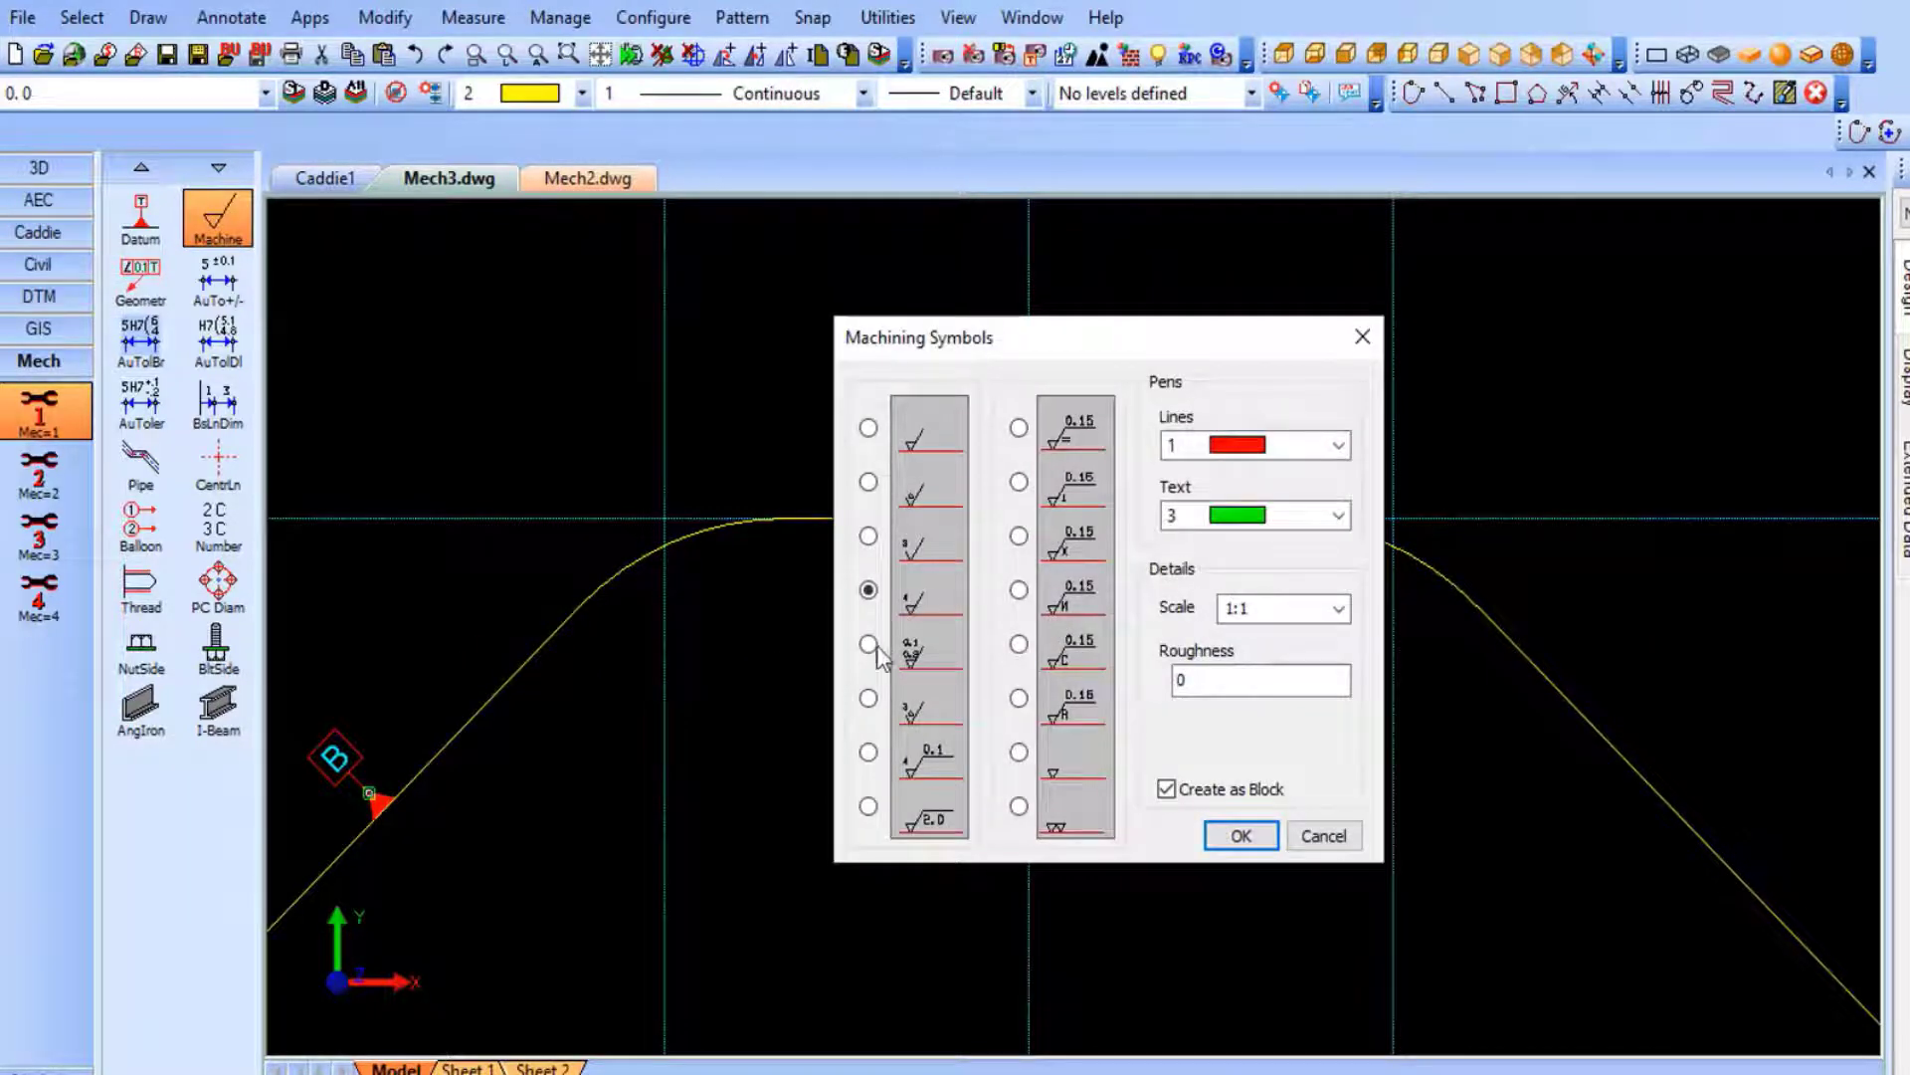
pyautogui.click(869, 699)
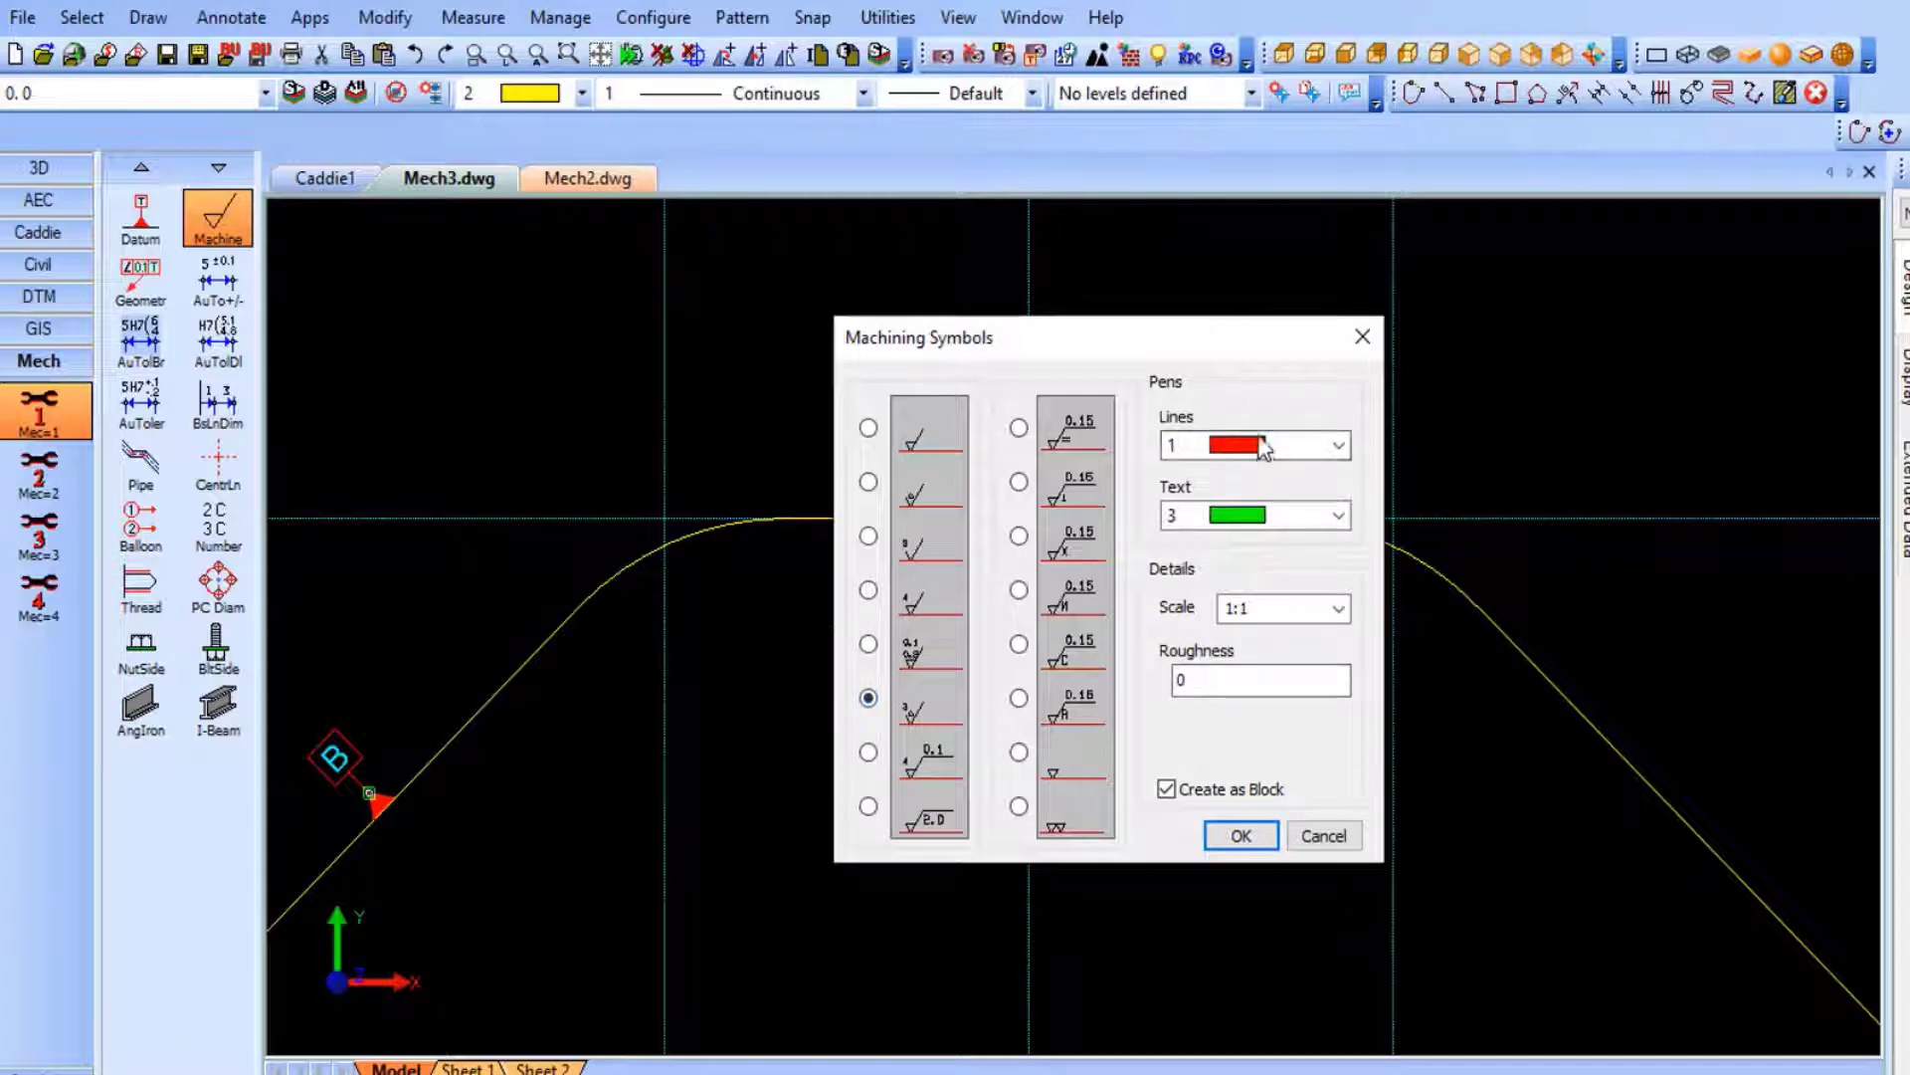
pyautogui.click(1241, 835)
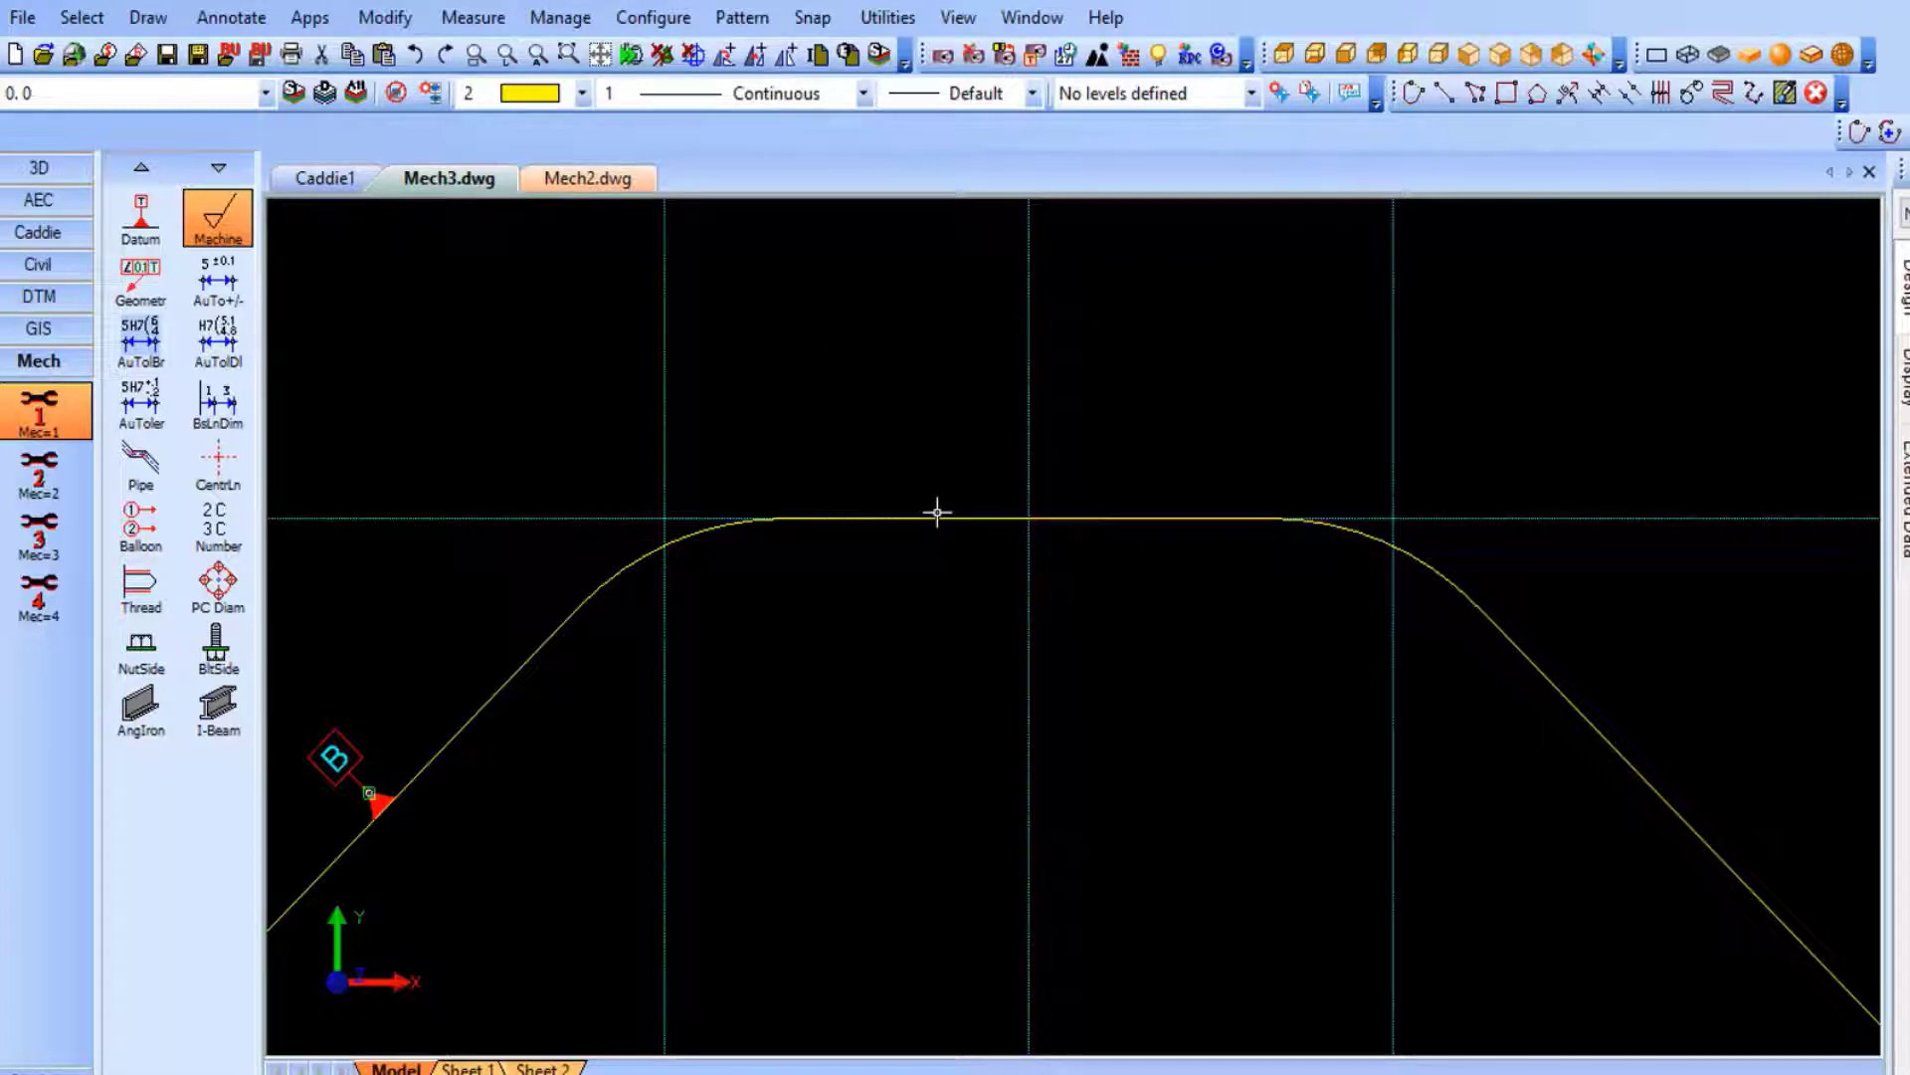
pyautogui.click(937, 513)
pyautogui.press('Escape')
# Add a circularity symbol with datum surface A, tolerance 0.1 and text pen 4, its leader pointing to the right sloping edge.
pyautogui.scroll(-1, 1244, 599)
pyautogui.moveTo(1260, 639); pyautogui.dragTo(899, 474, button='middle')
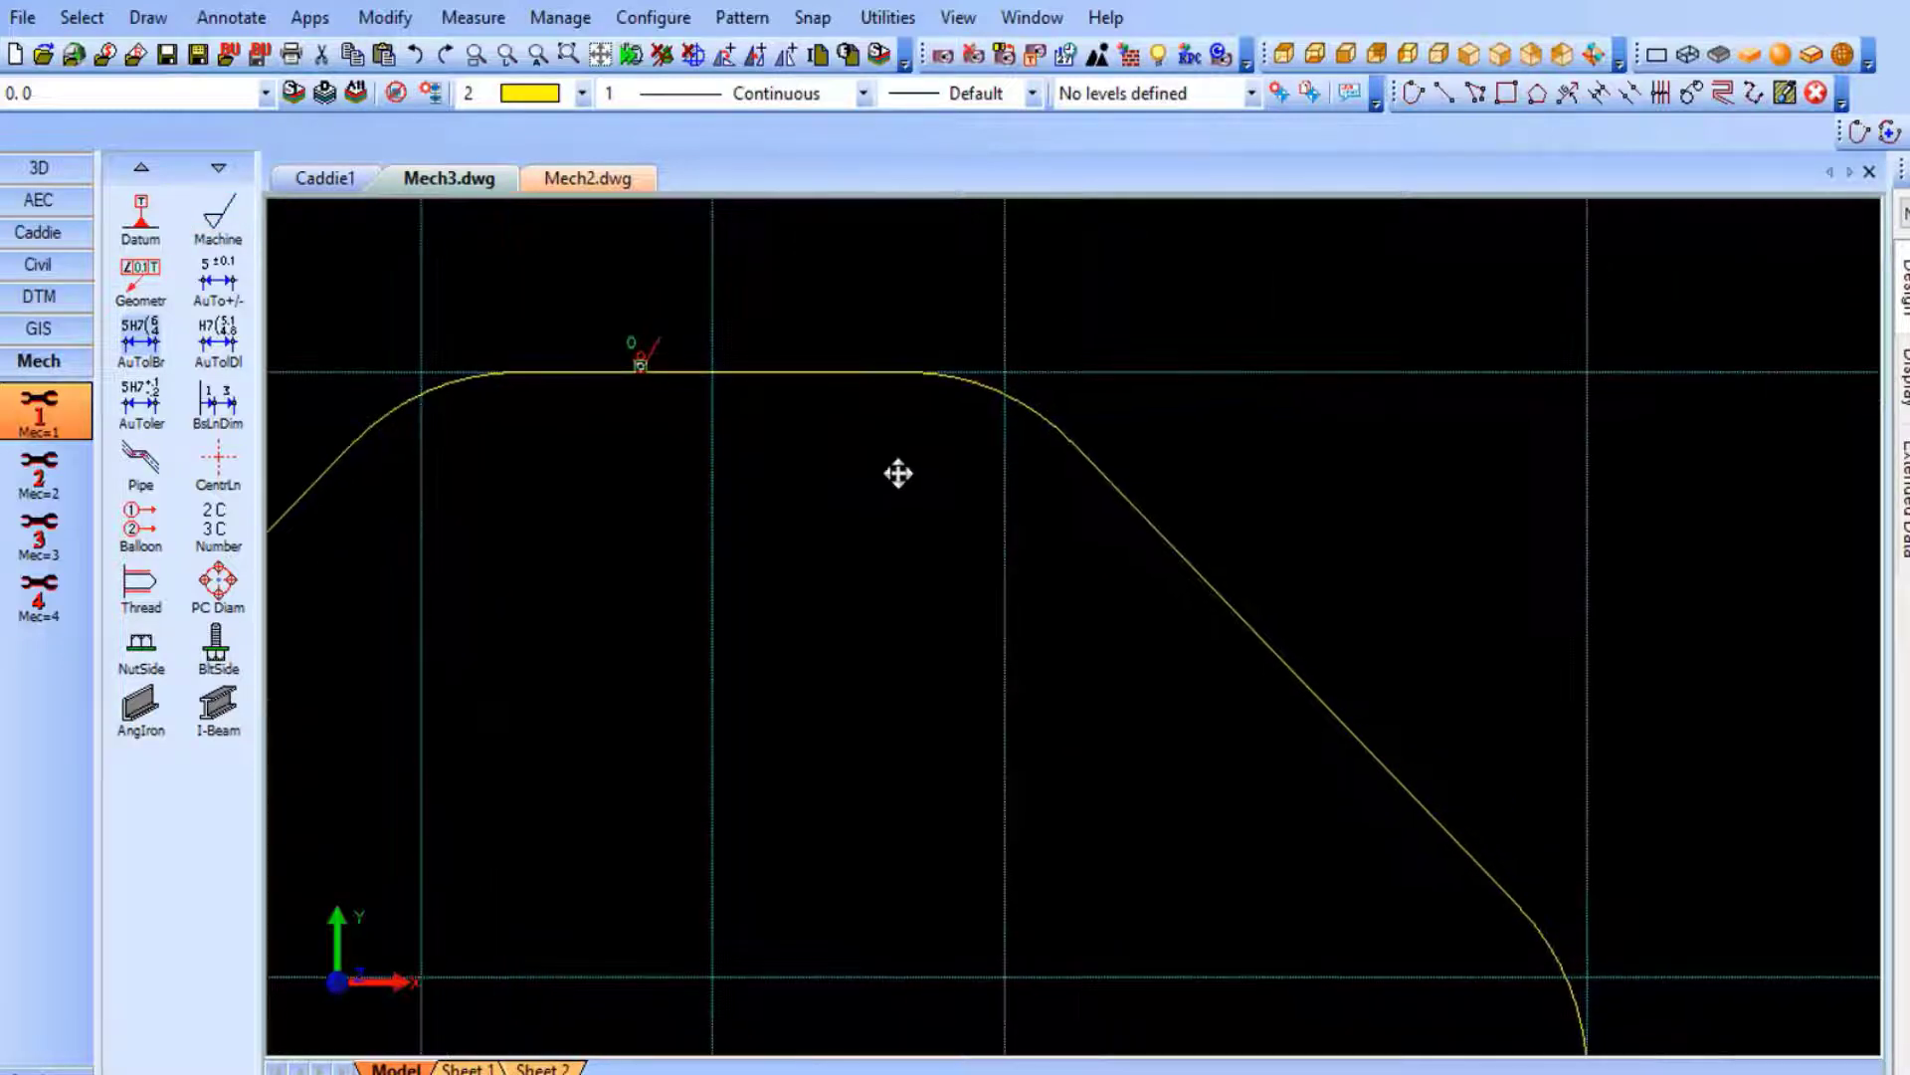
pyautogui.click(139, 279)
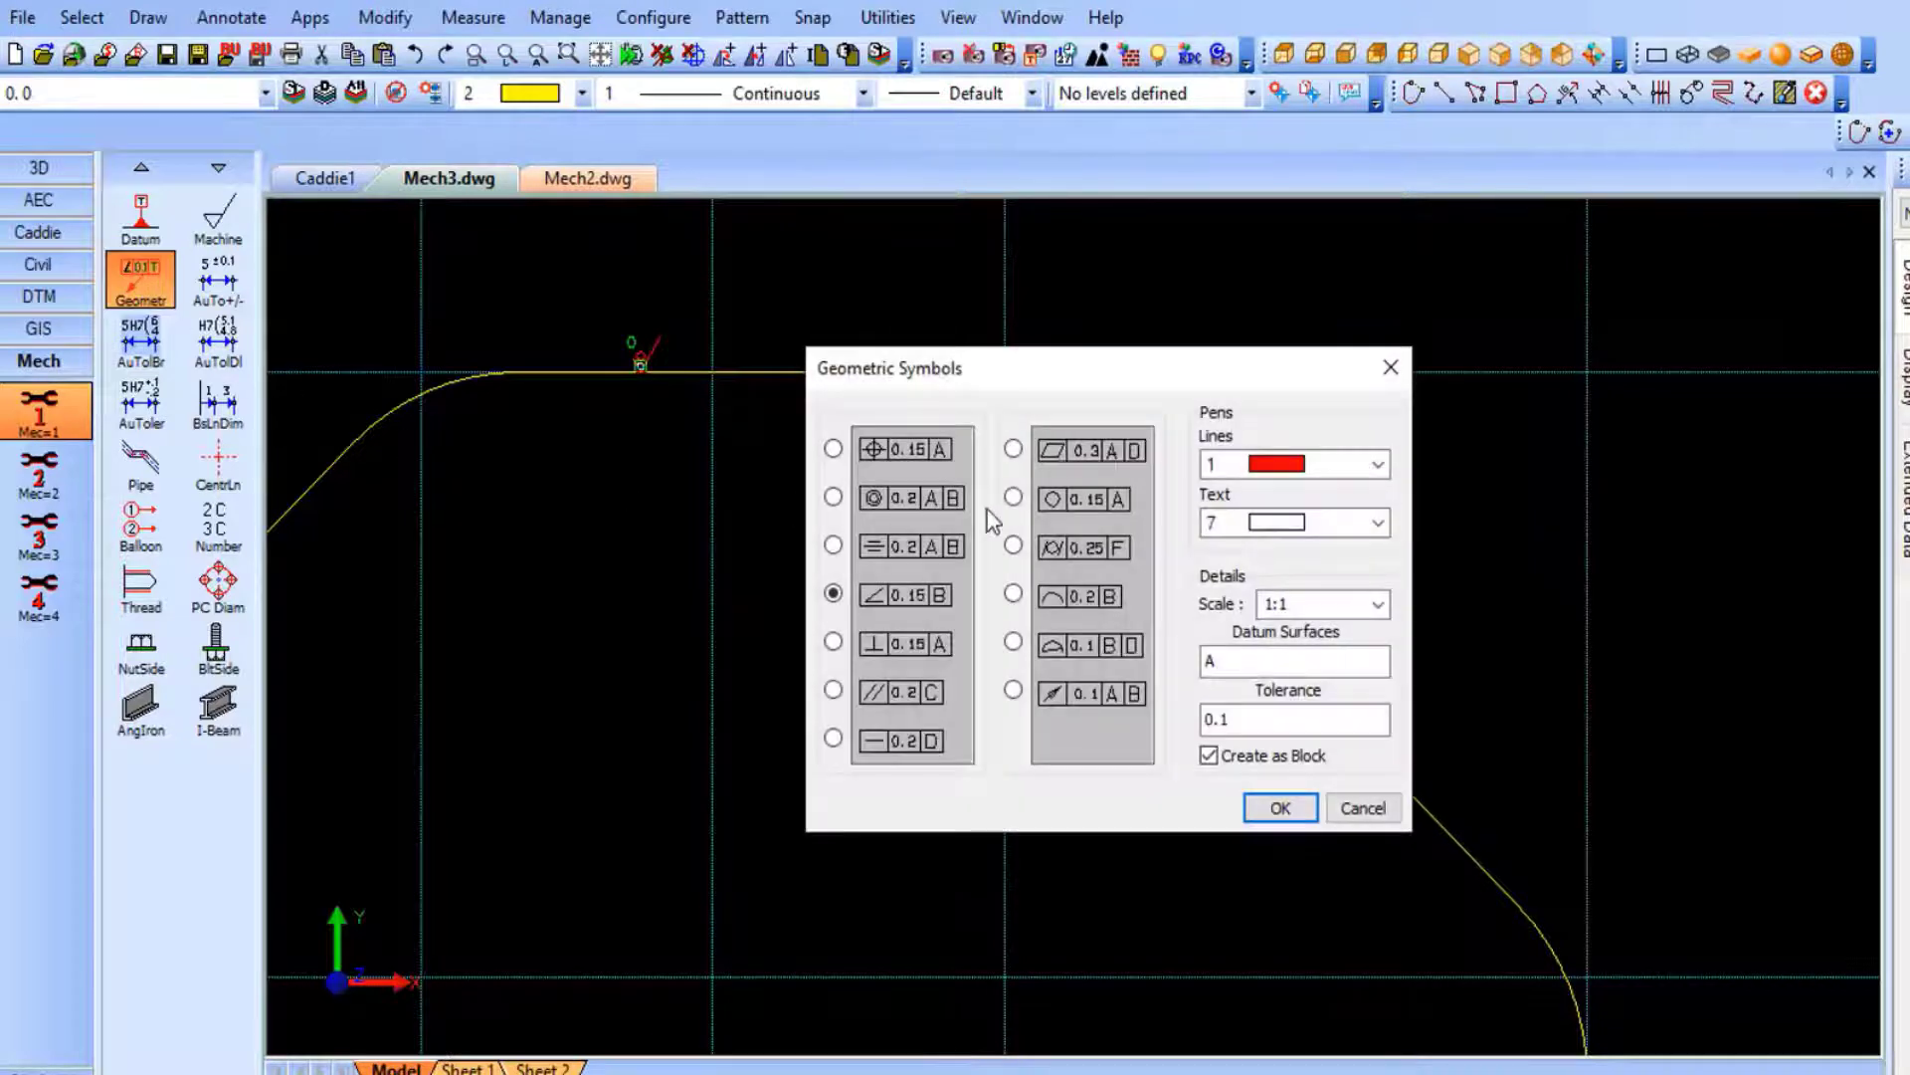
pyautogui.click(1315, 523)
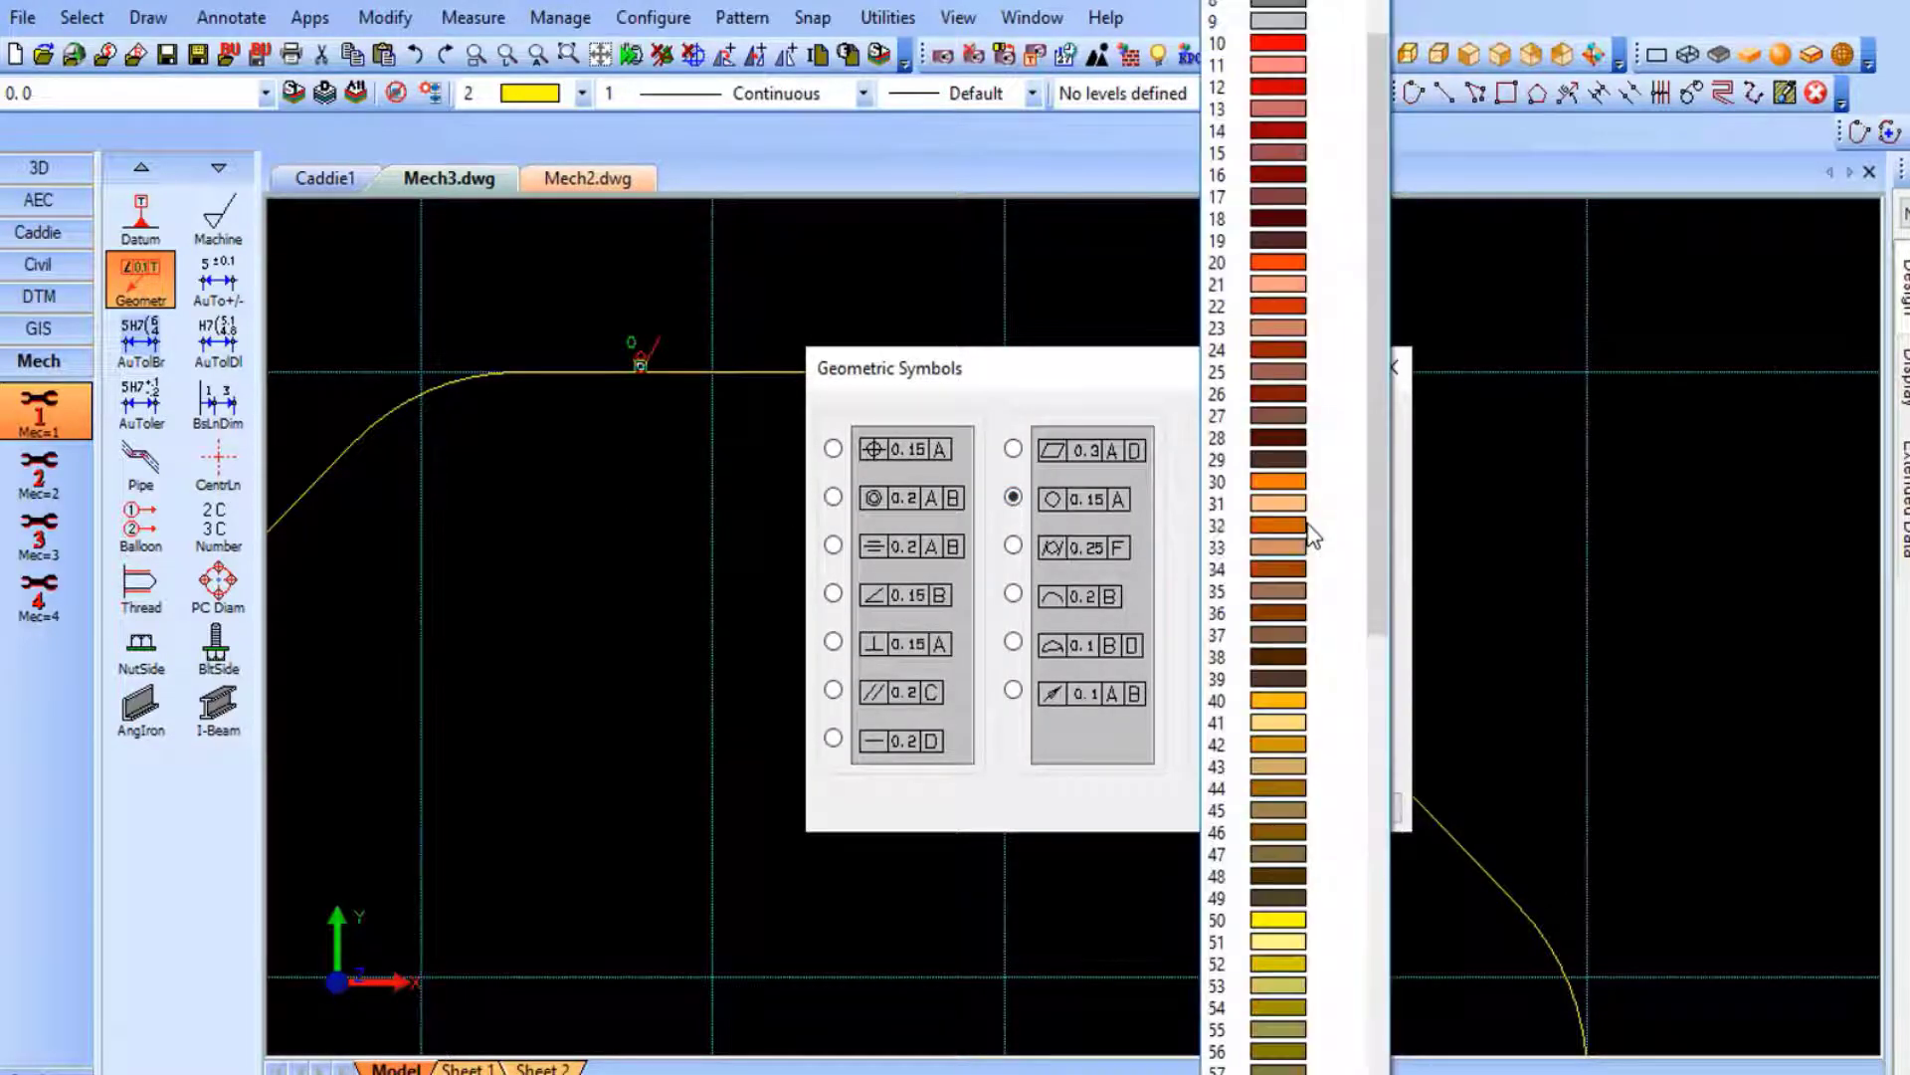
pyautogui.scroll(2, 1382, 468)
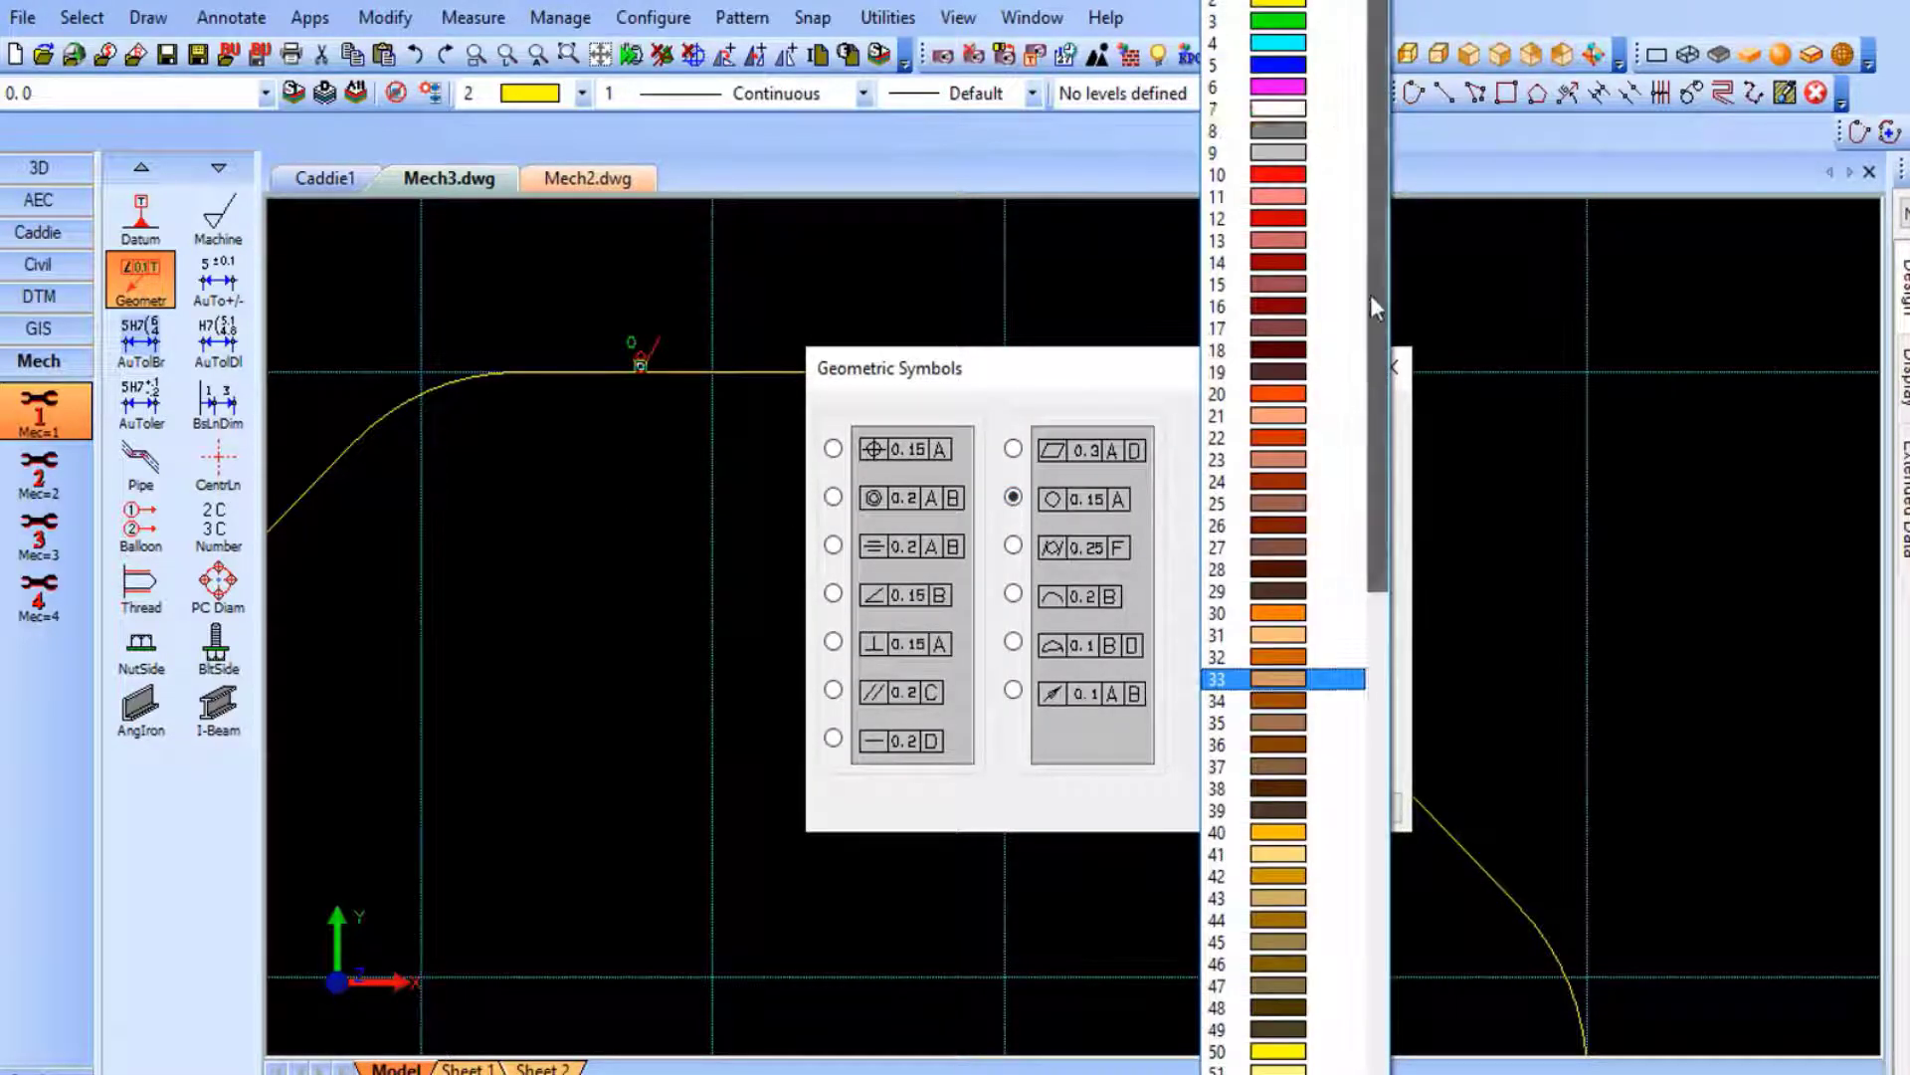
pyautogui.click(1293, 47)
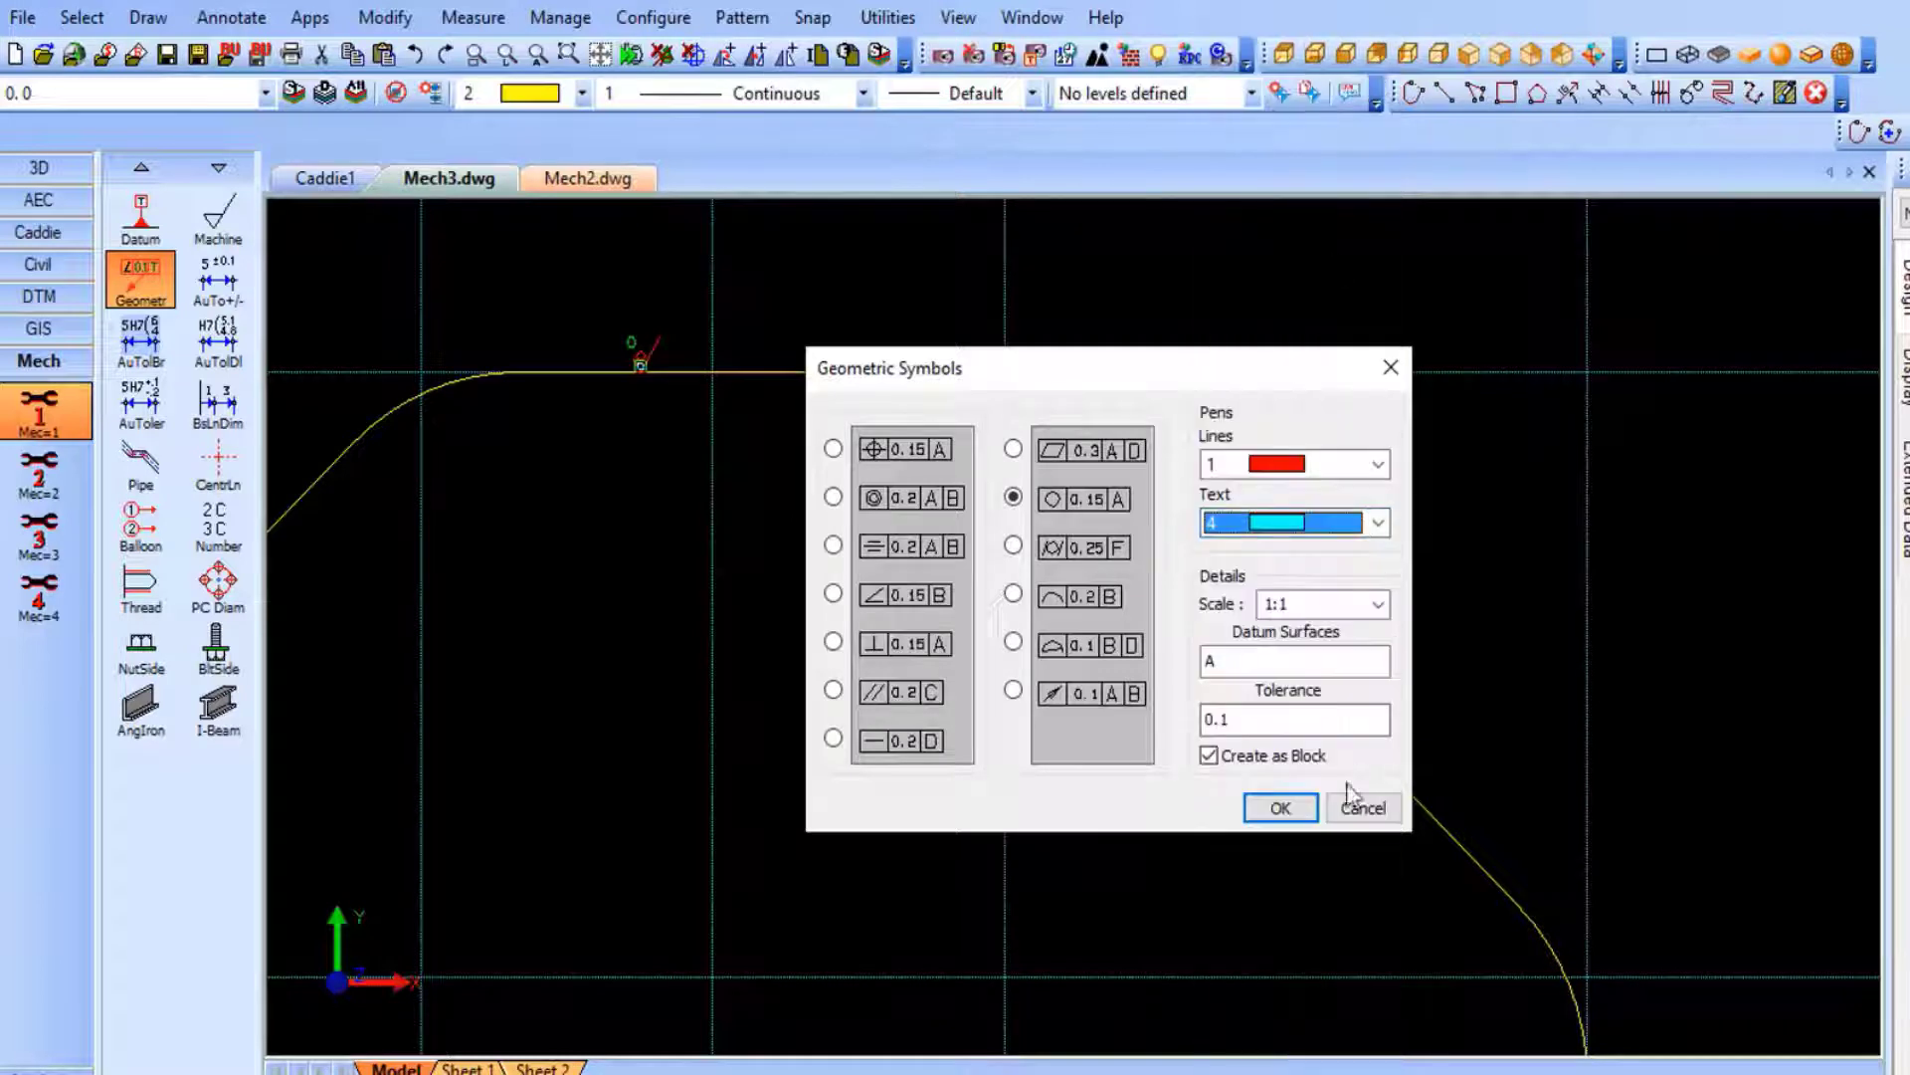
pyautogui.click(1283, 808)
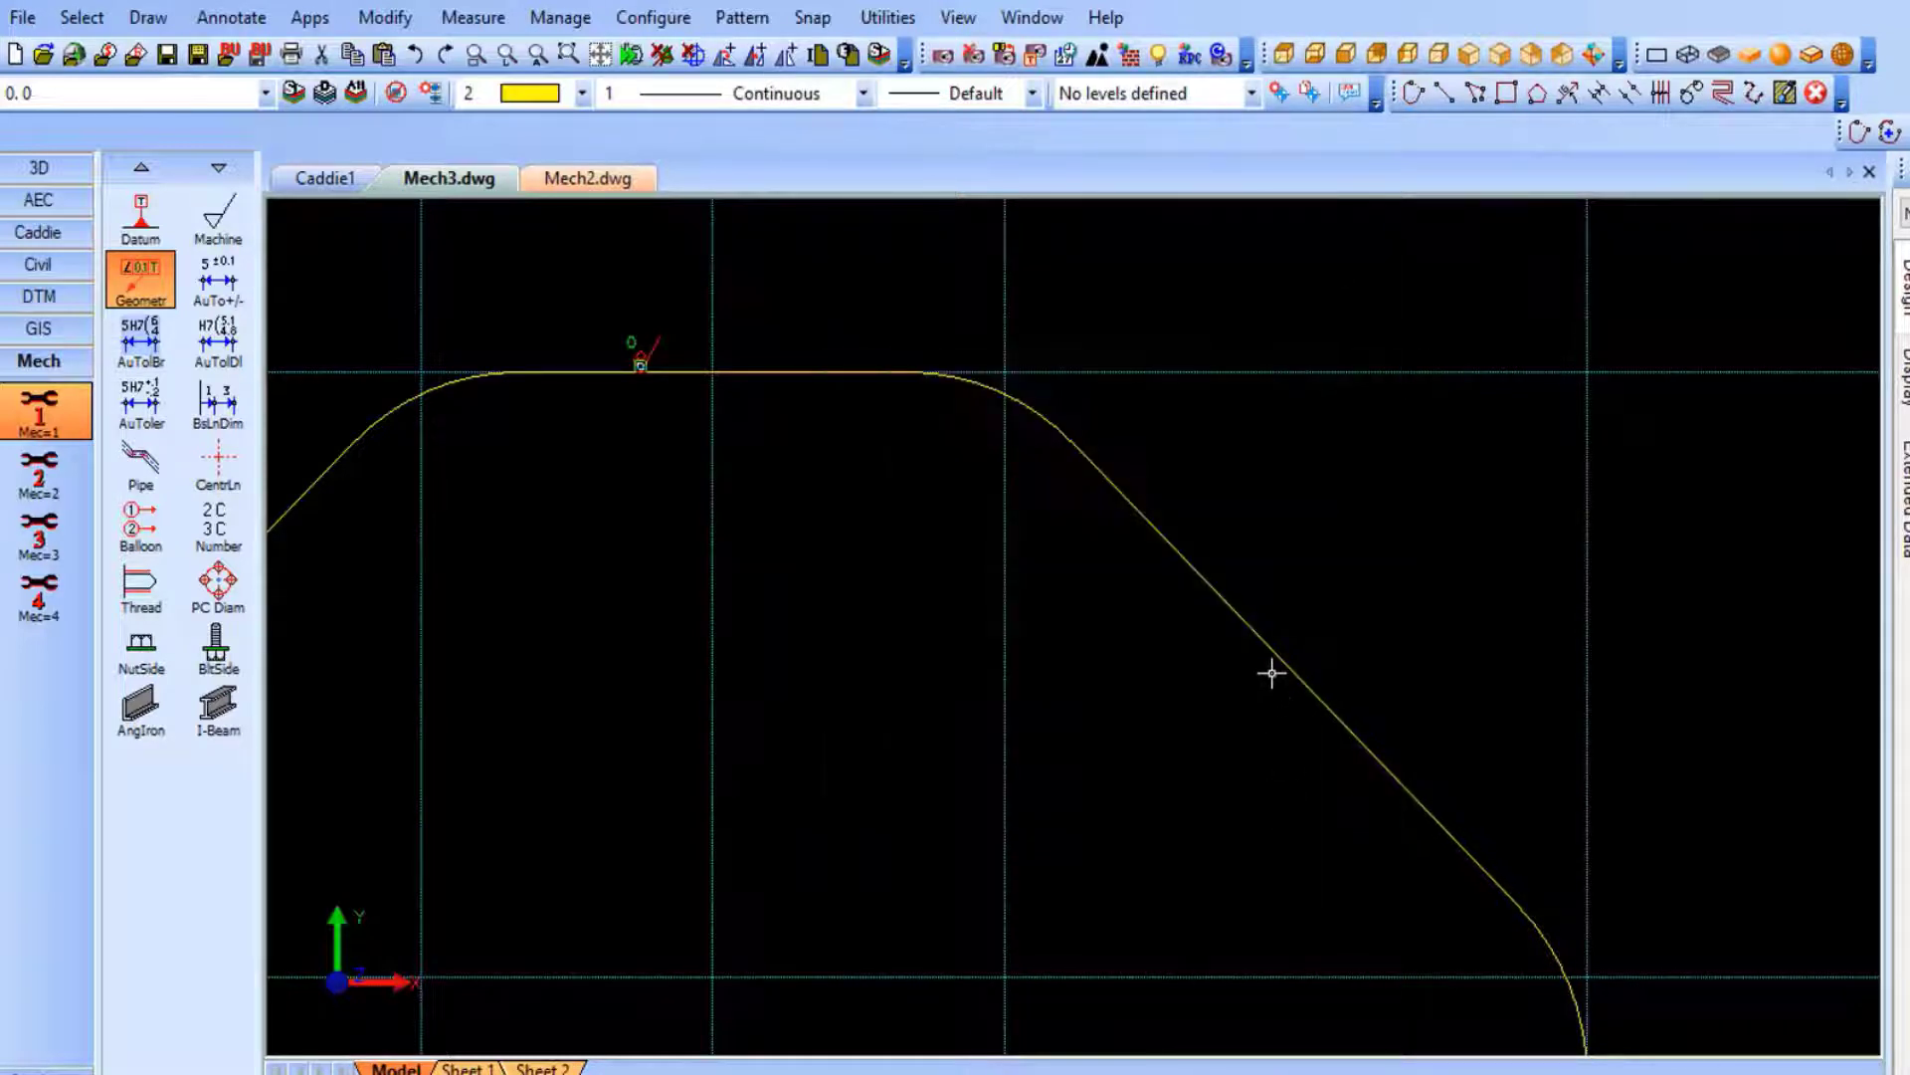
pyautogui.click(1204, 570)
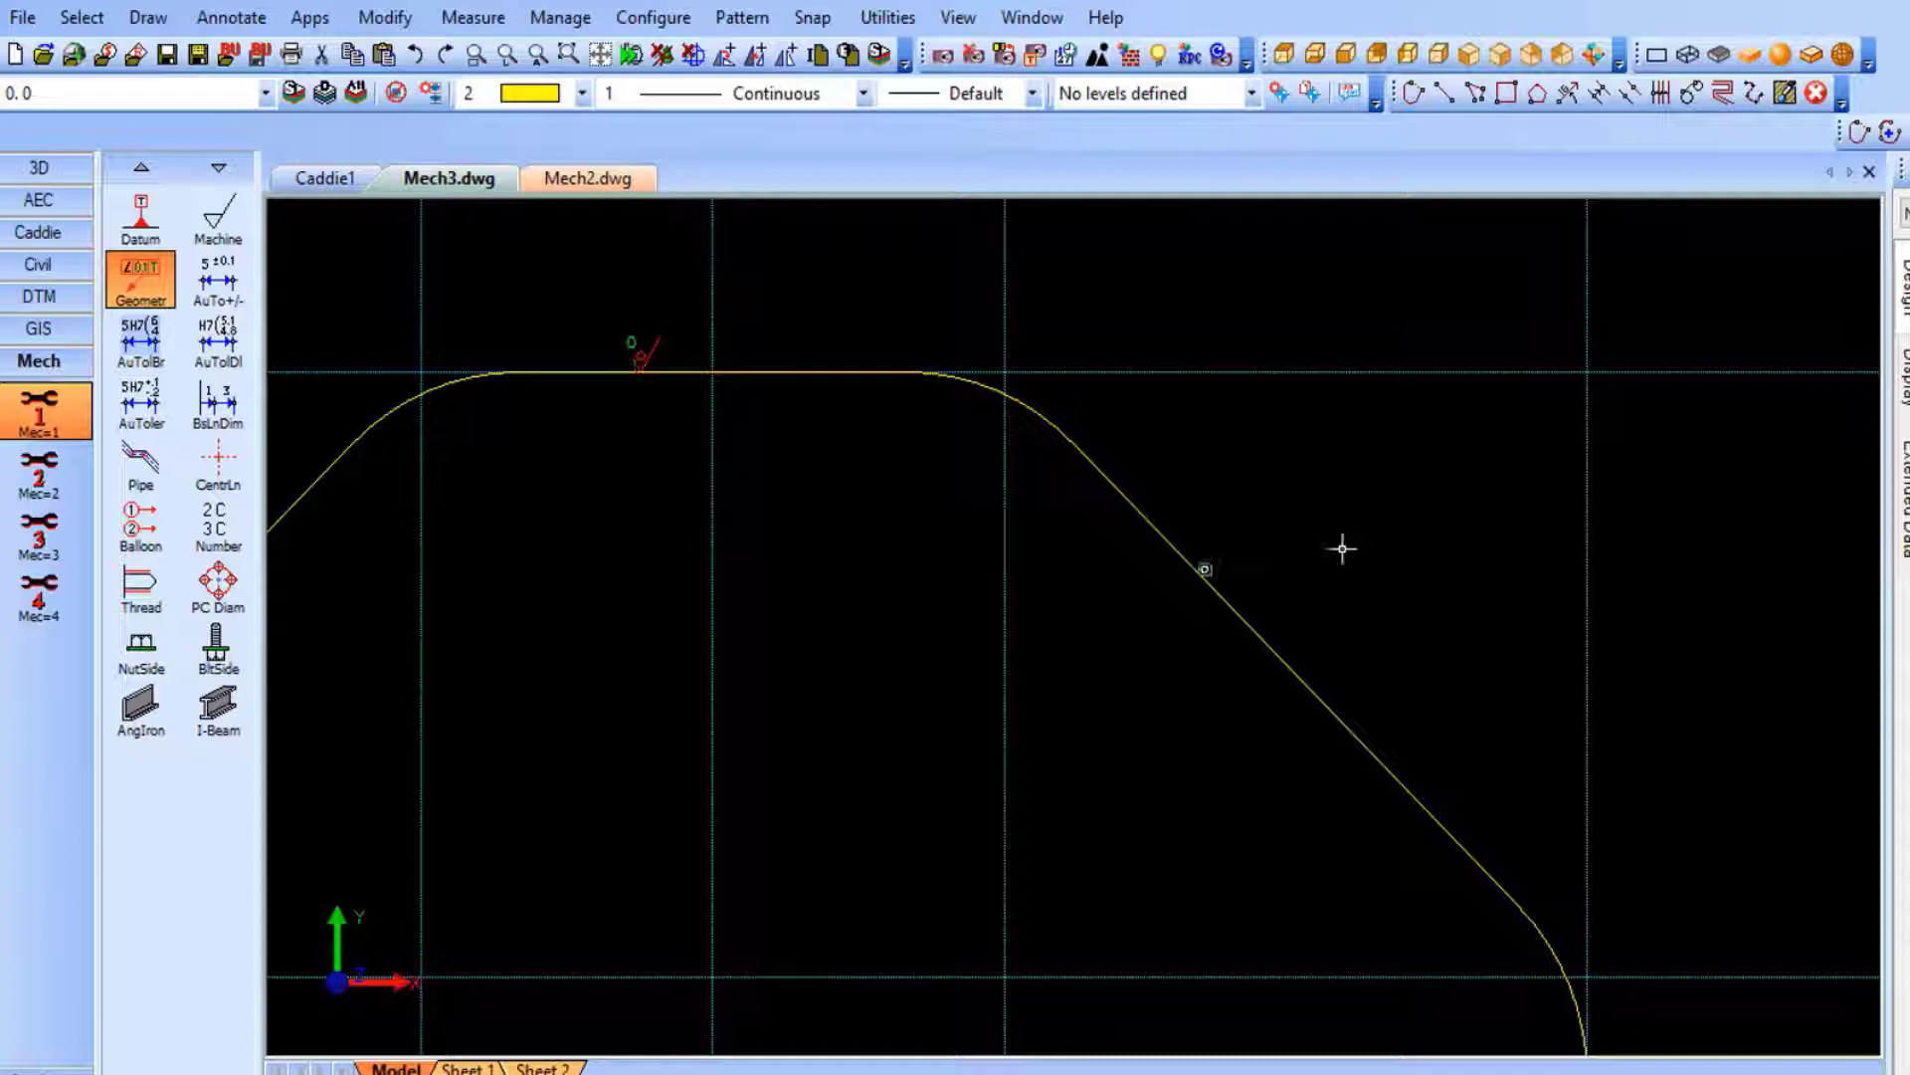
pyautogui.click(1308, 481)
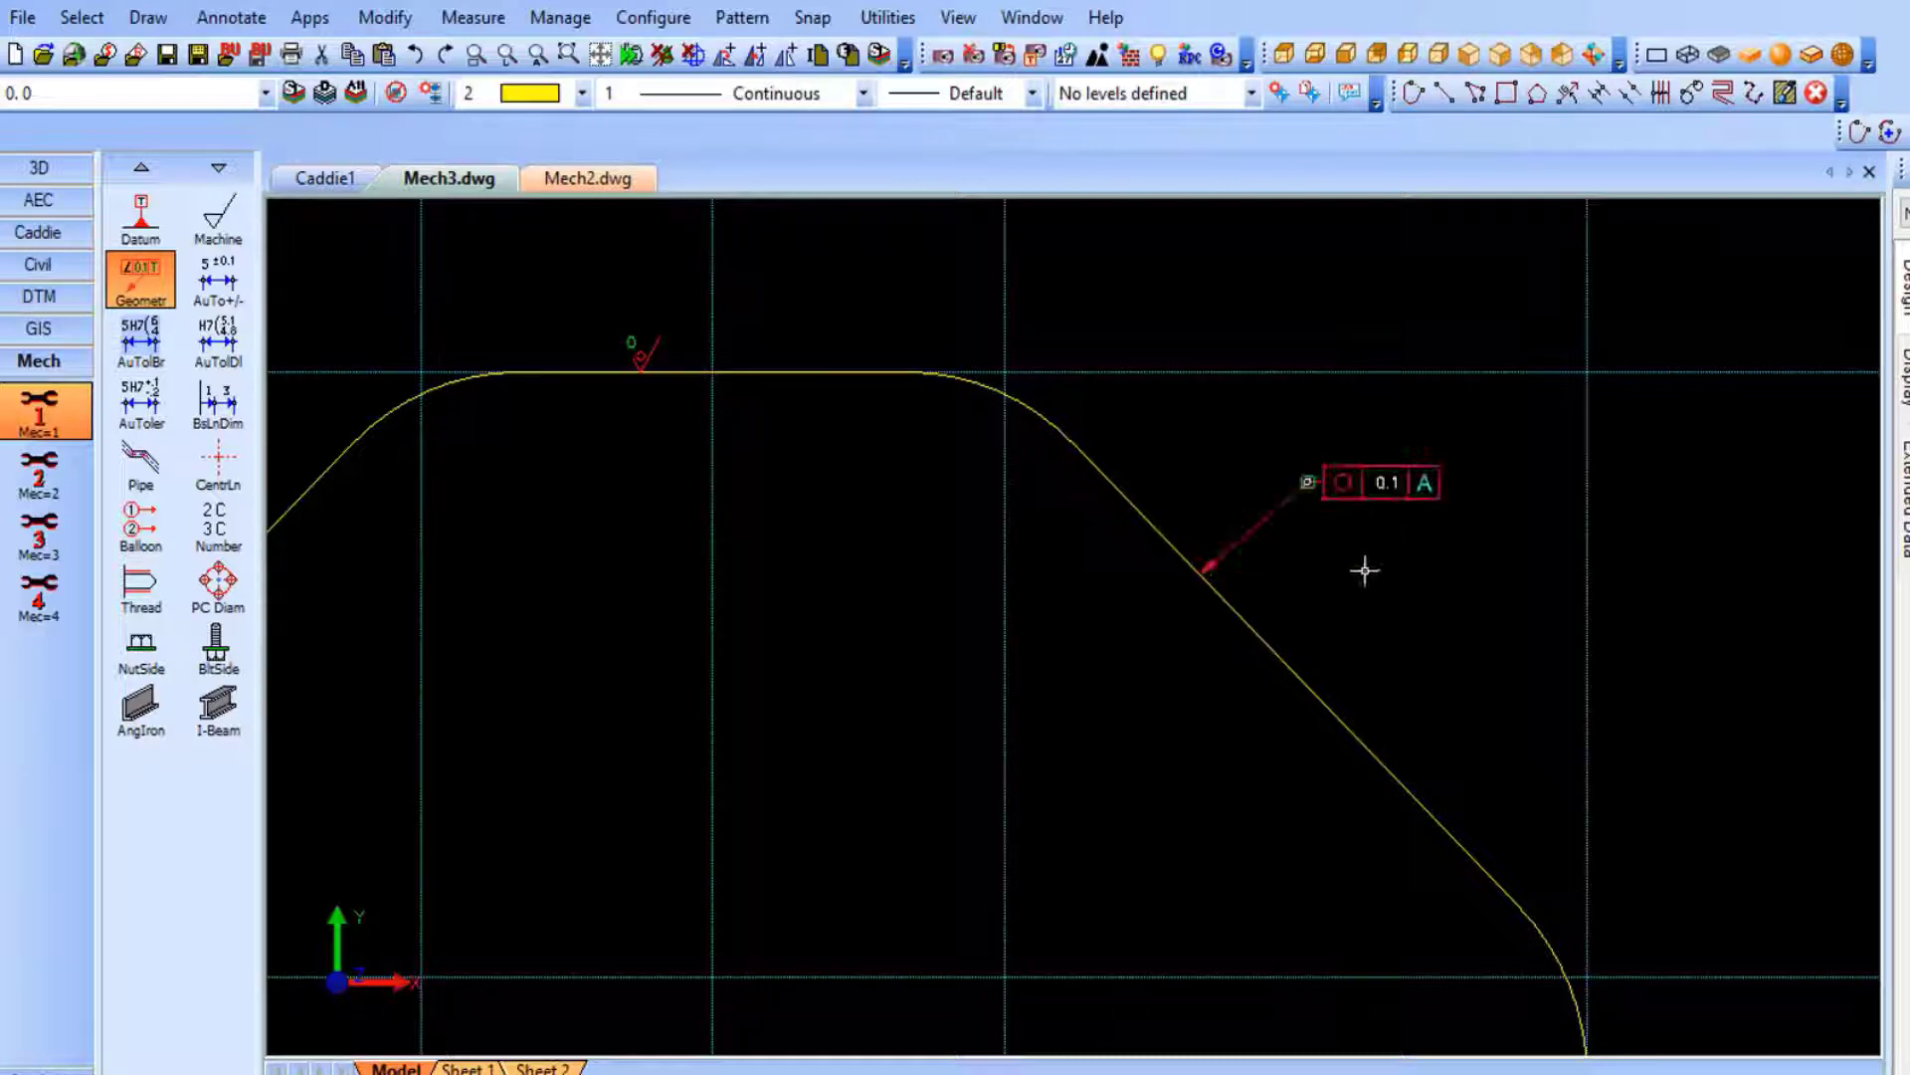
pyautogui.scroll(3, 1343, 529)
pyautogui.scroll(1, 1343, 529)
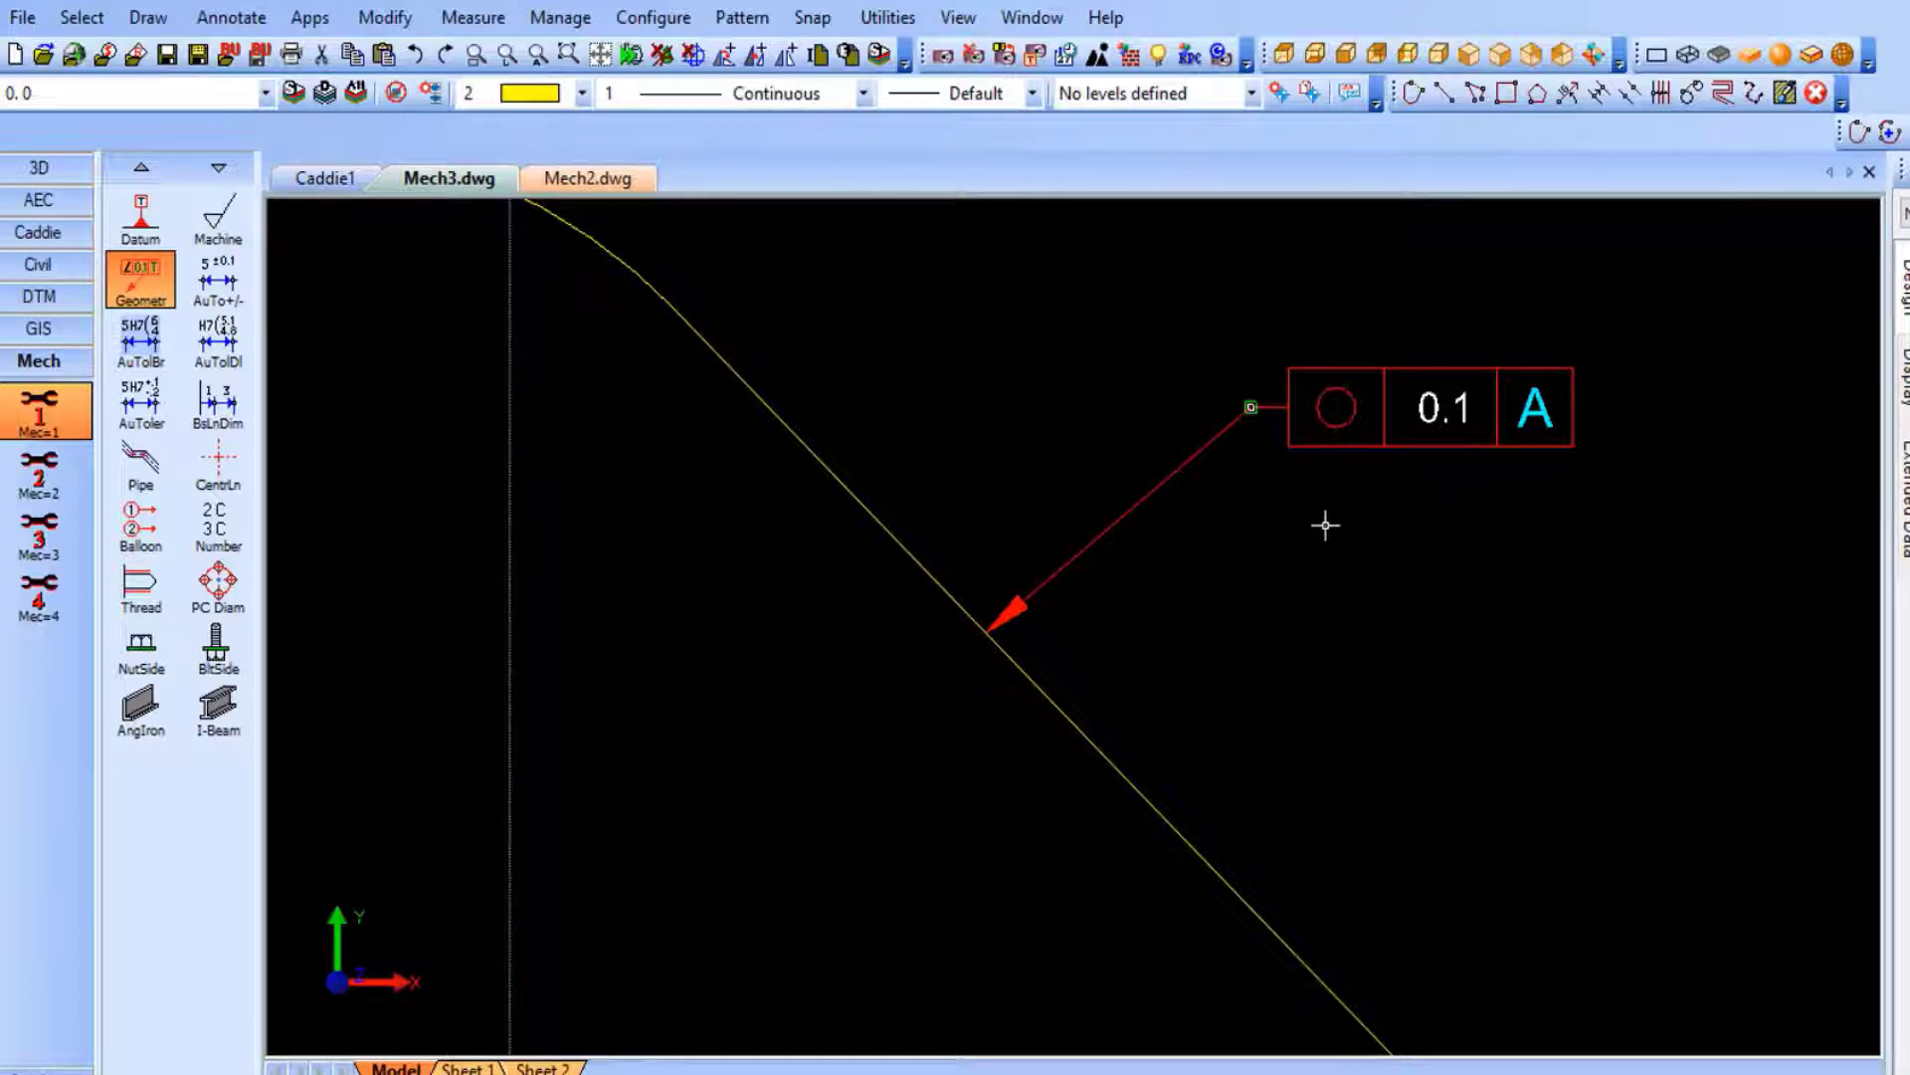
# Apply an H 7 fit tolerance with bracketed limits to the dimension above the second square in the row of four.
pyautogui.scroll(-5, 1240, 495)
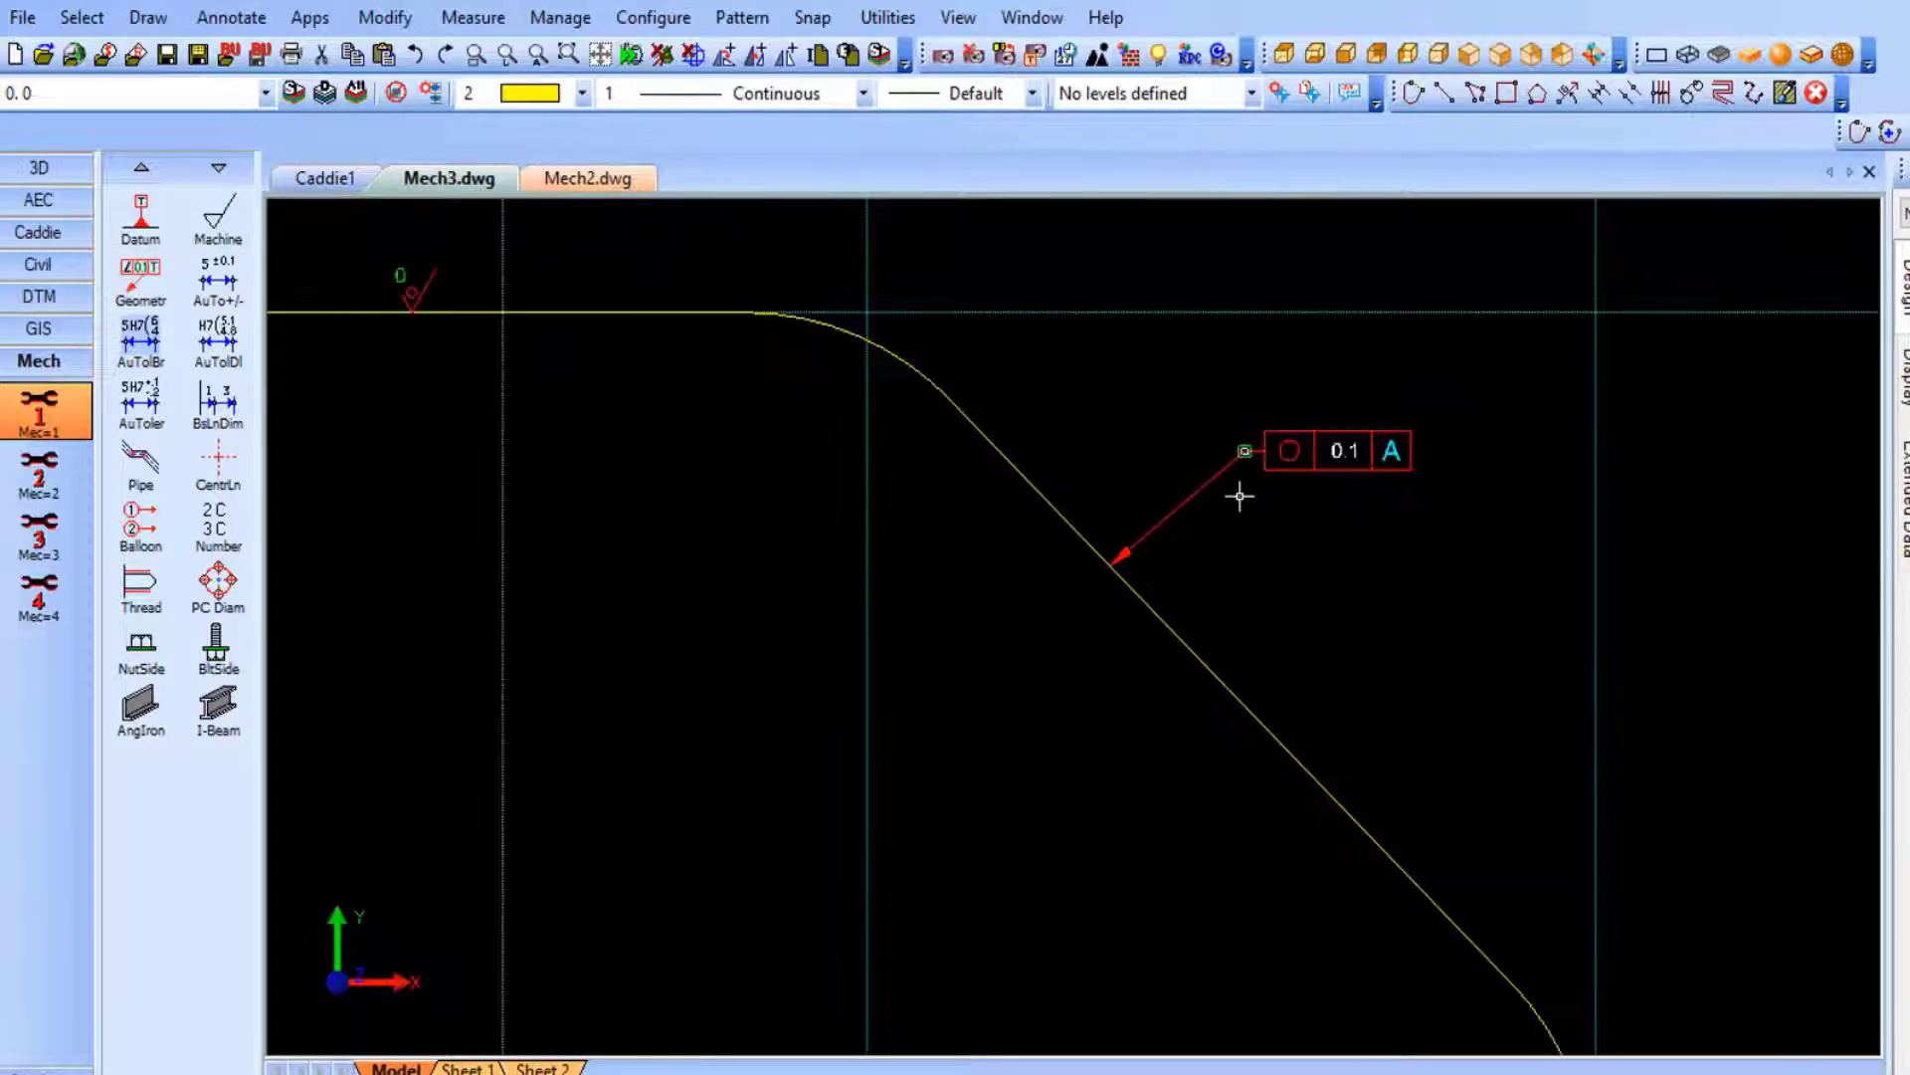
pyautogui.scroll(-3, 1261, 412)
pyautogui.moveTo(1024, 660); pyautogui.dragTo(968, 457, button='middle')
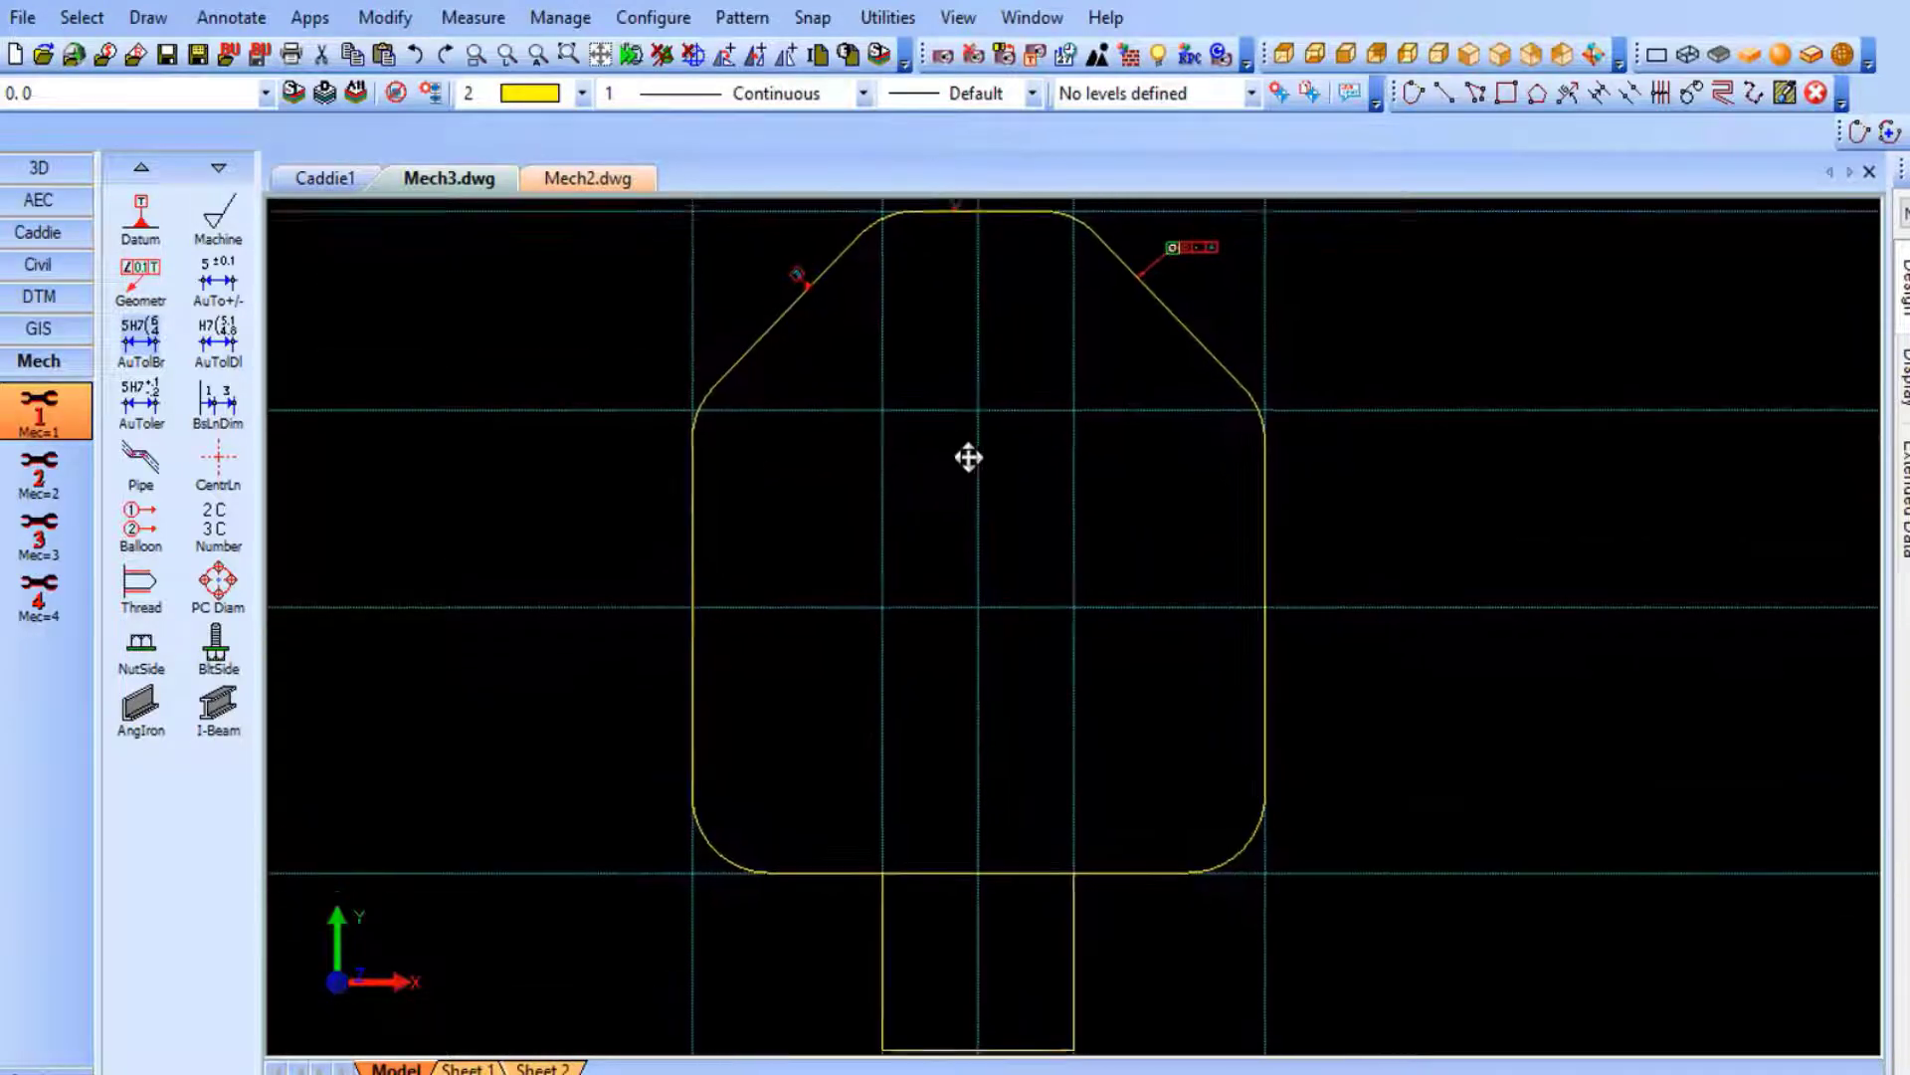
pyautogui.scroll(-2, 916, 571)
pyautogui.moveTo(930, 676); pyautogui.dragTo(708, 445, button='middle')
pyautogui.scroll(-2, 884, 857)
pyautogui.scroll(-1, 1045, 861)
pyautogui.moveTo(1023, 832); pyautogui.dragTo(864, 586, button='middle')
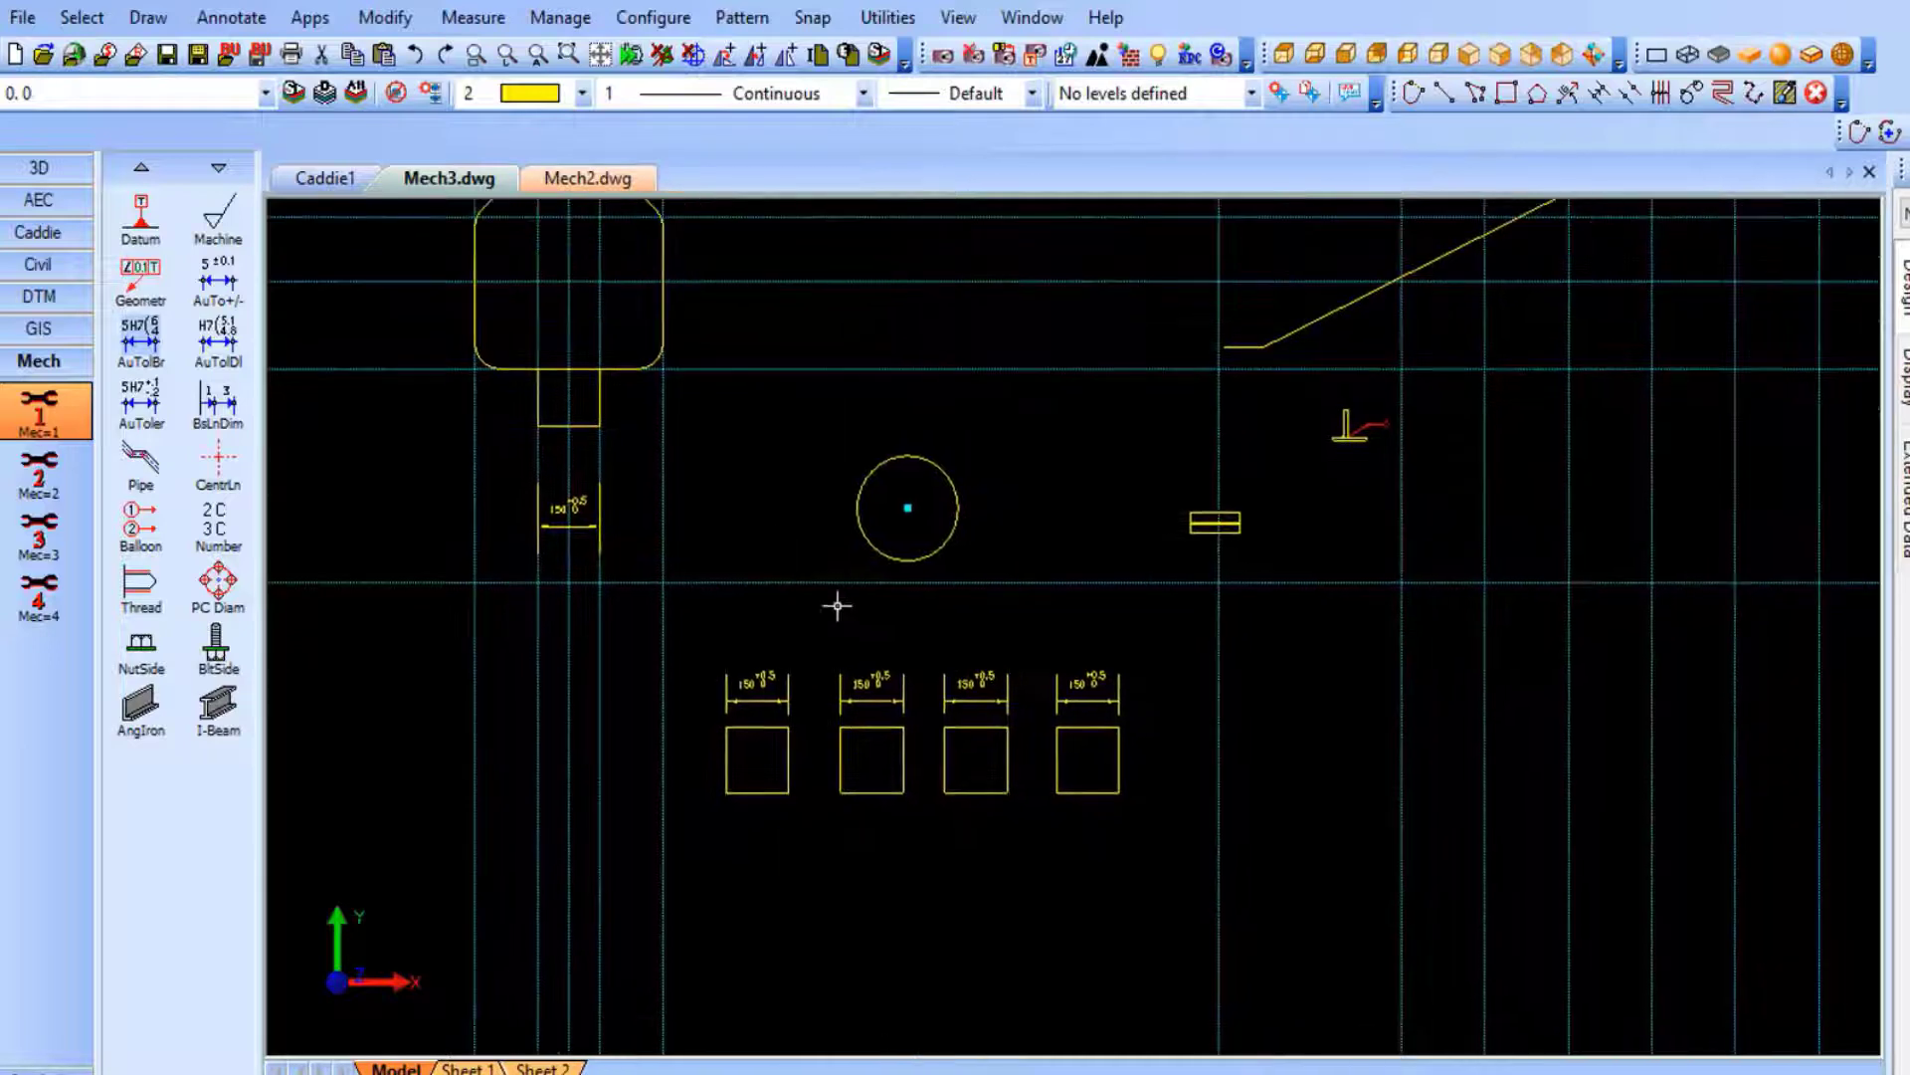
pyautogui.scroll(3, 831, 626)
pyautogui.moveTo(827, 660); pyautogui.dragTo(779, 403, button='middle')
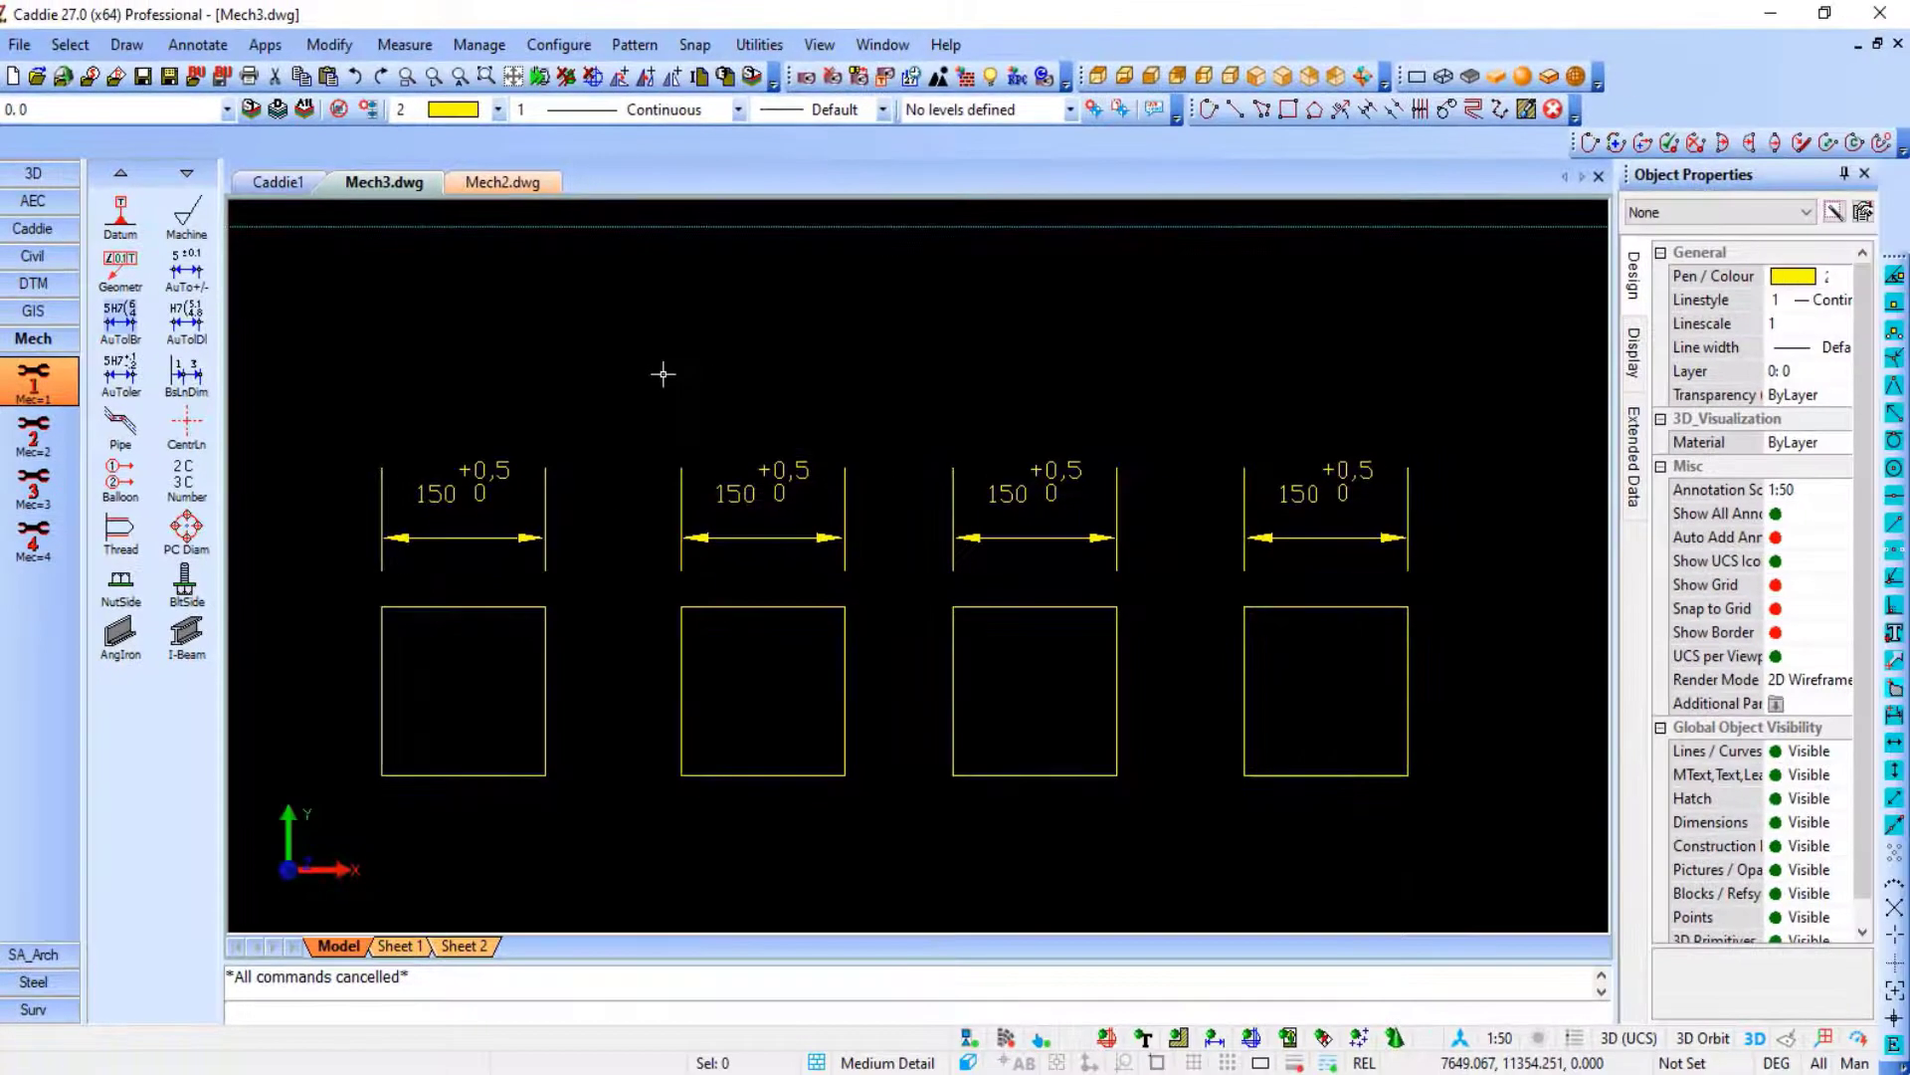
pyautogui.click(122, 318)
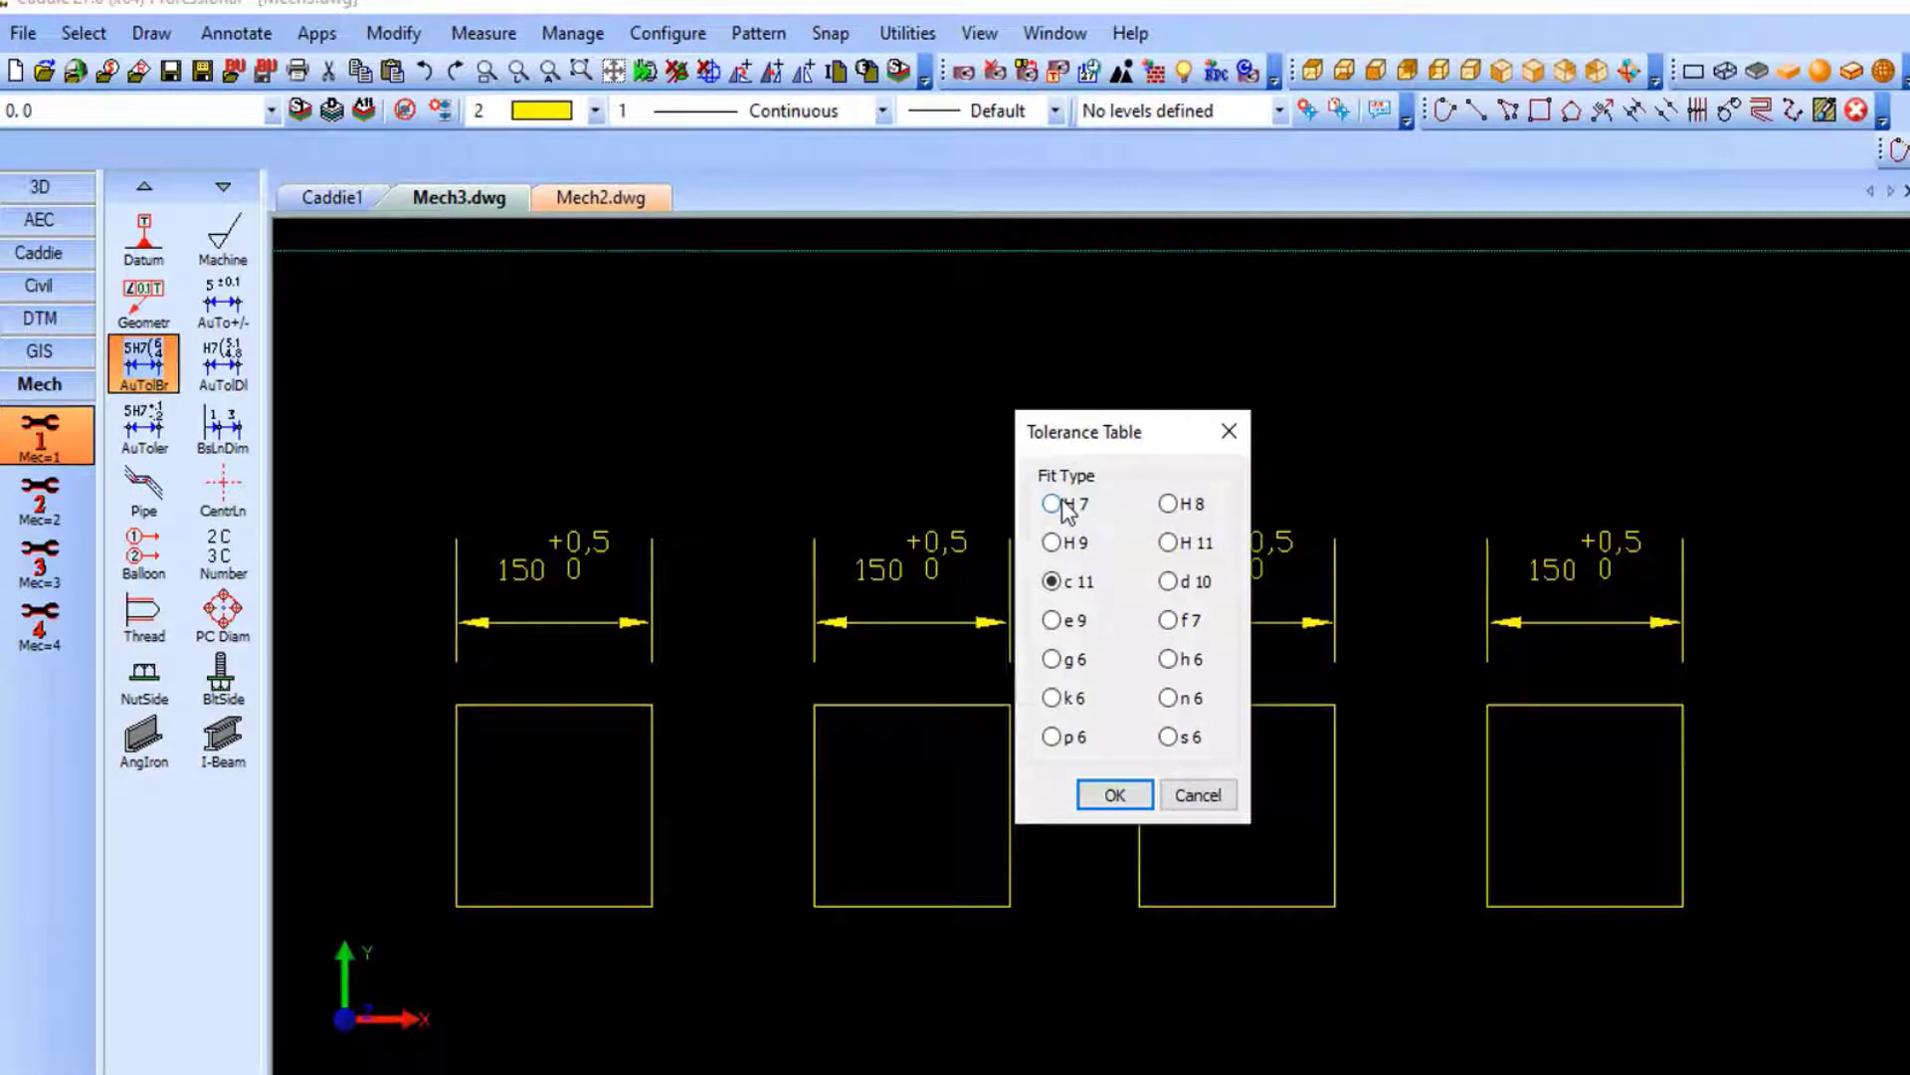
pyautogui.click(1111, 793)
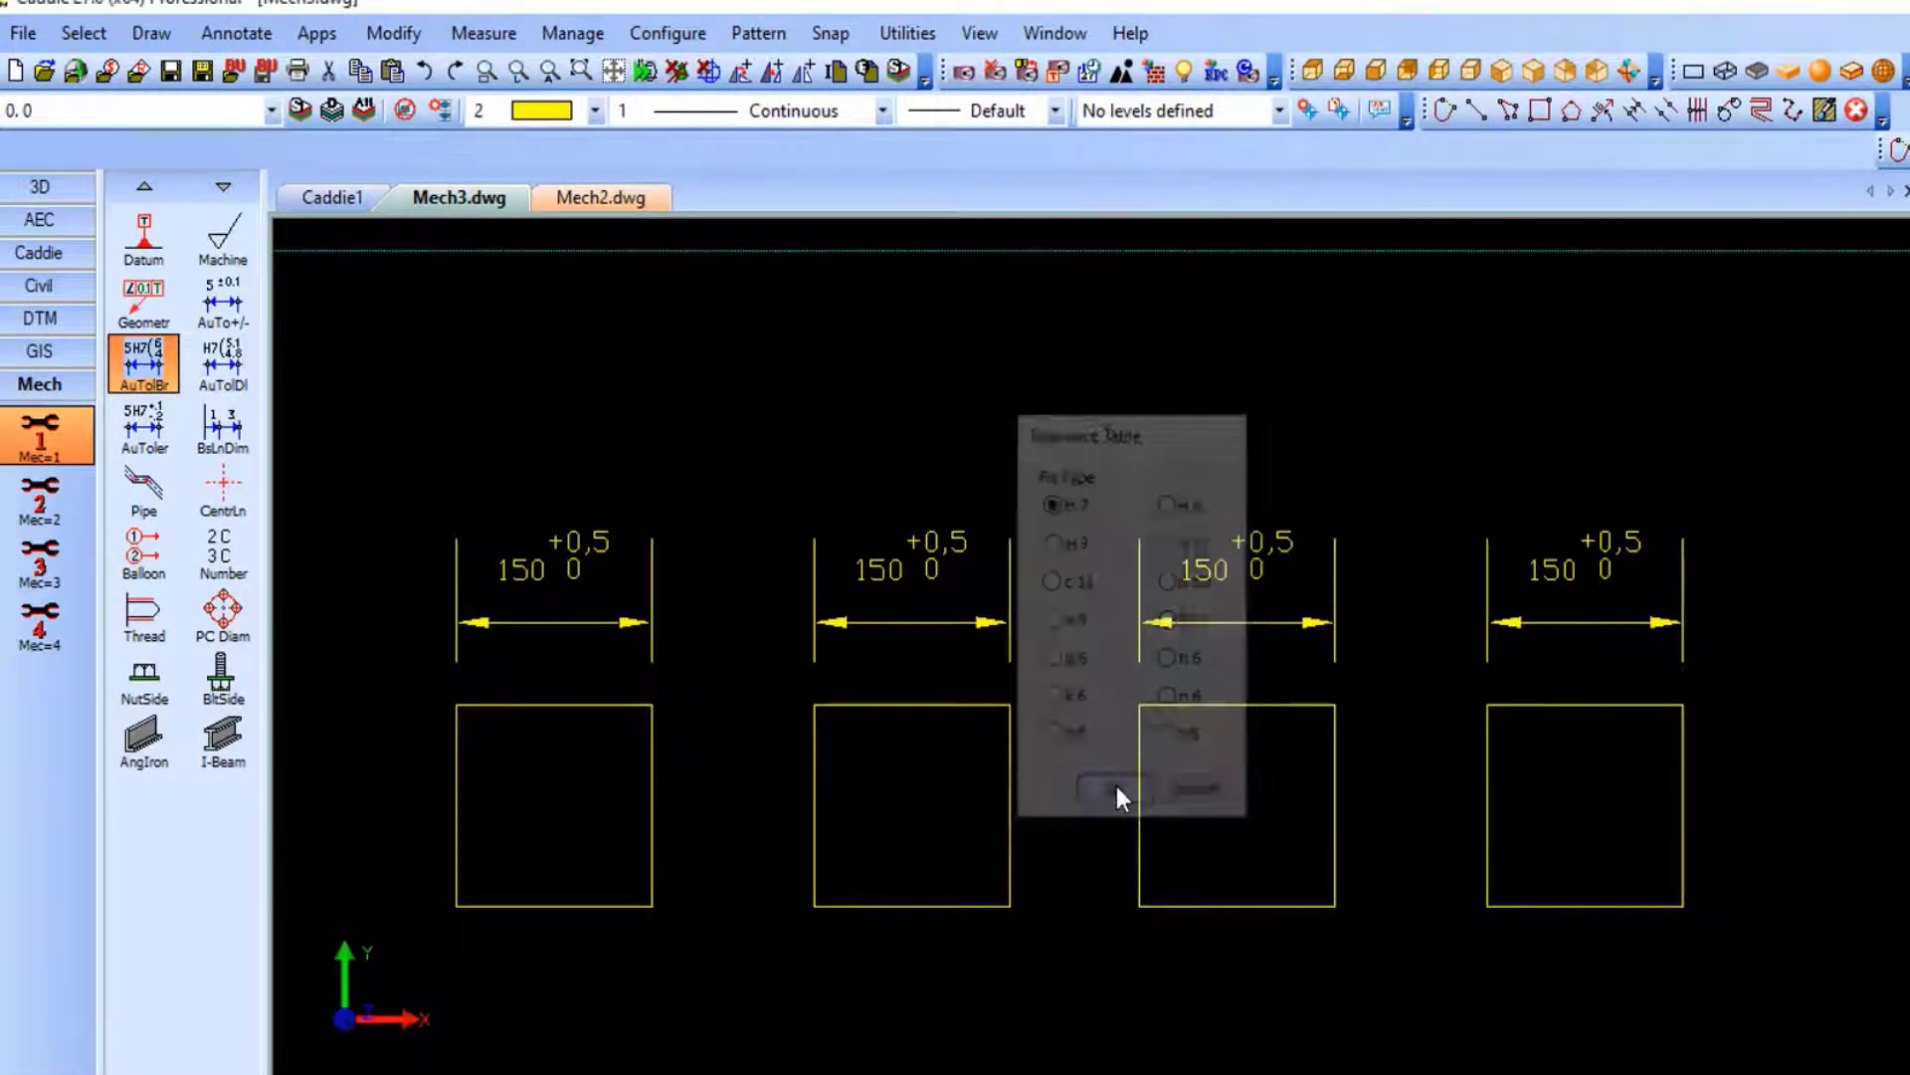
pyautogui.click(906, 594)
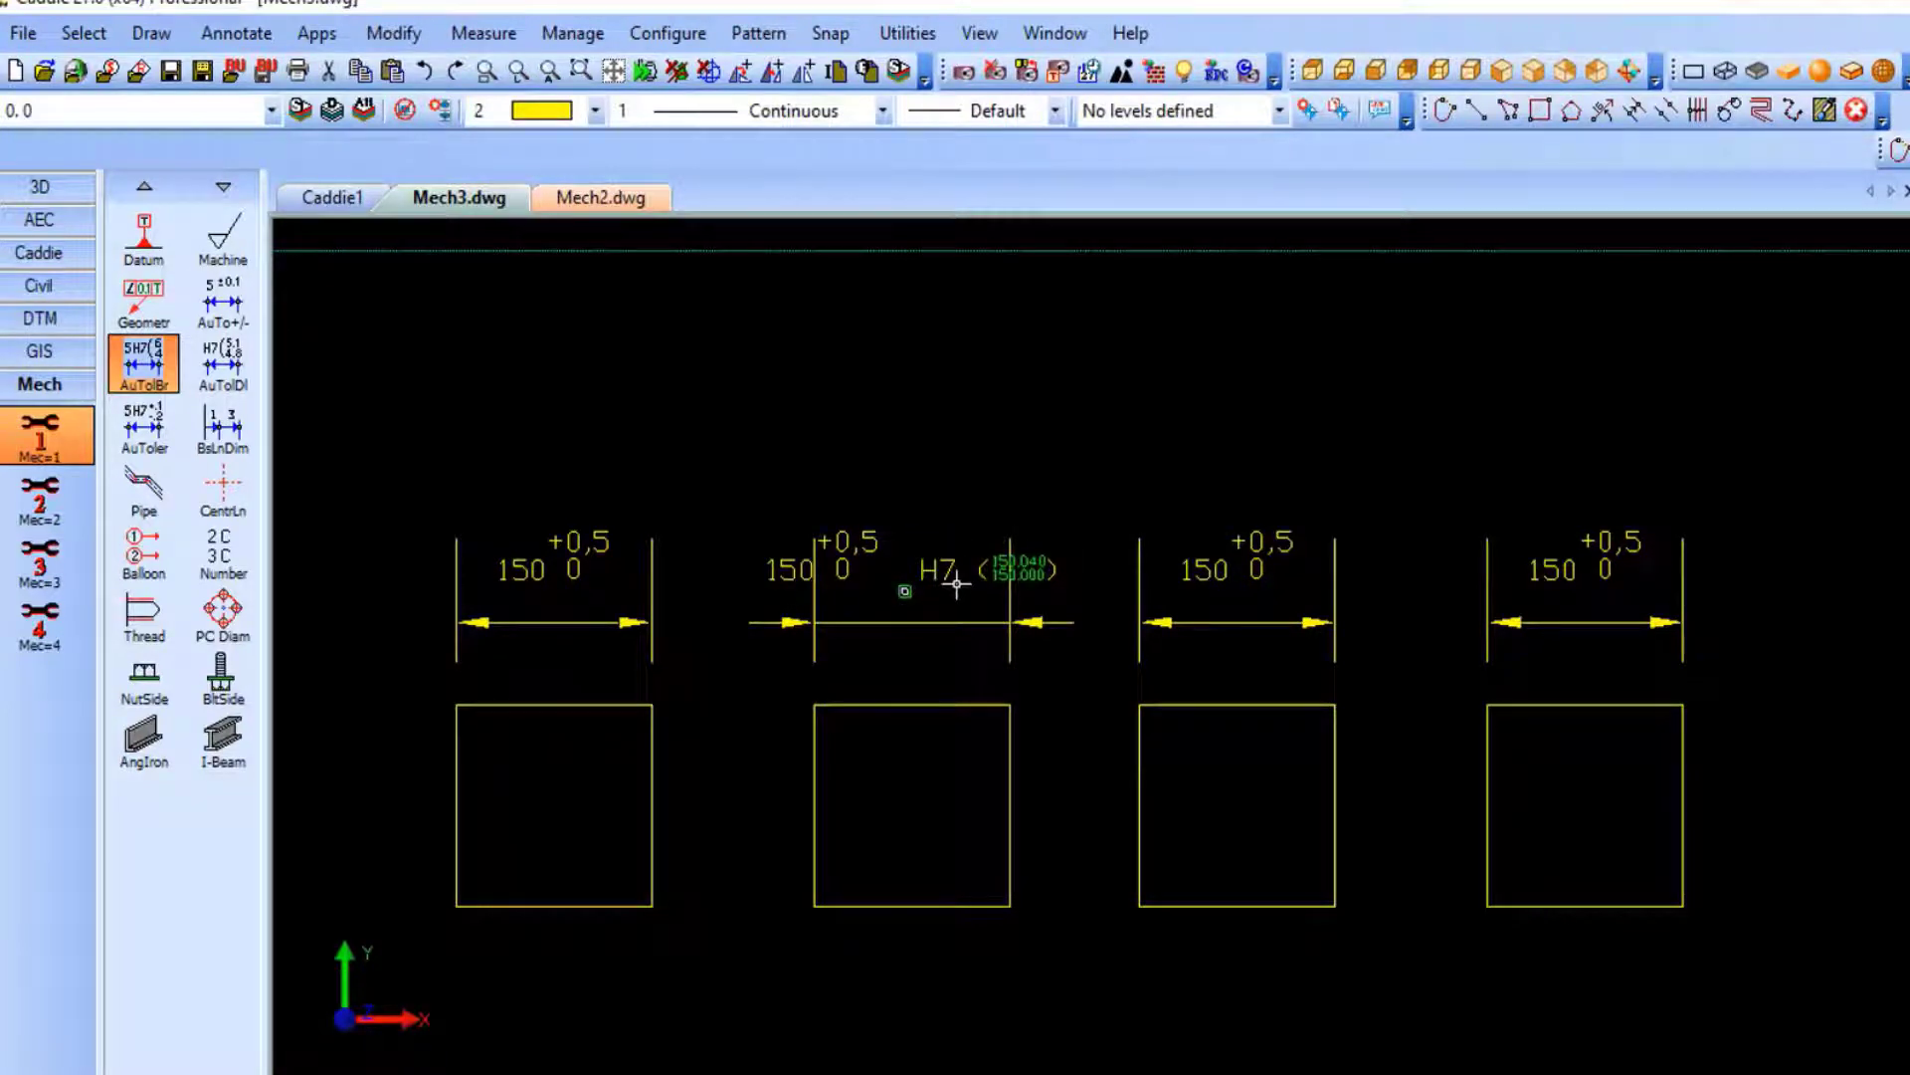
pyautogui.press('Escape')
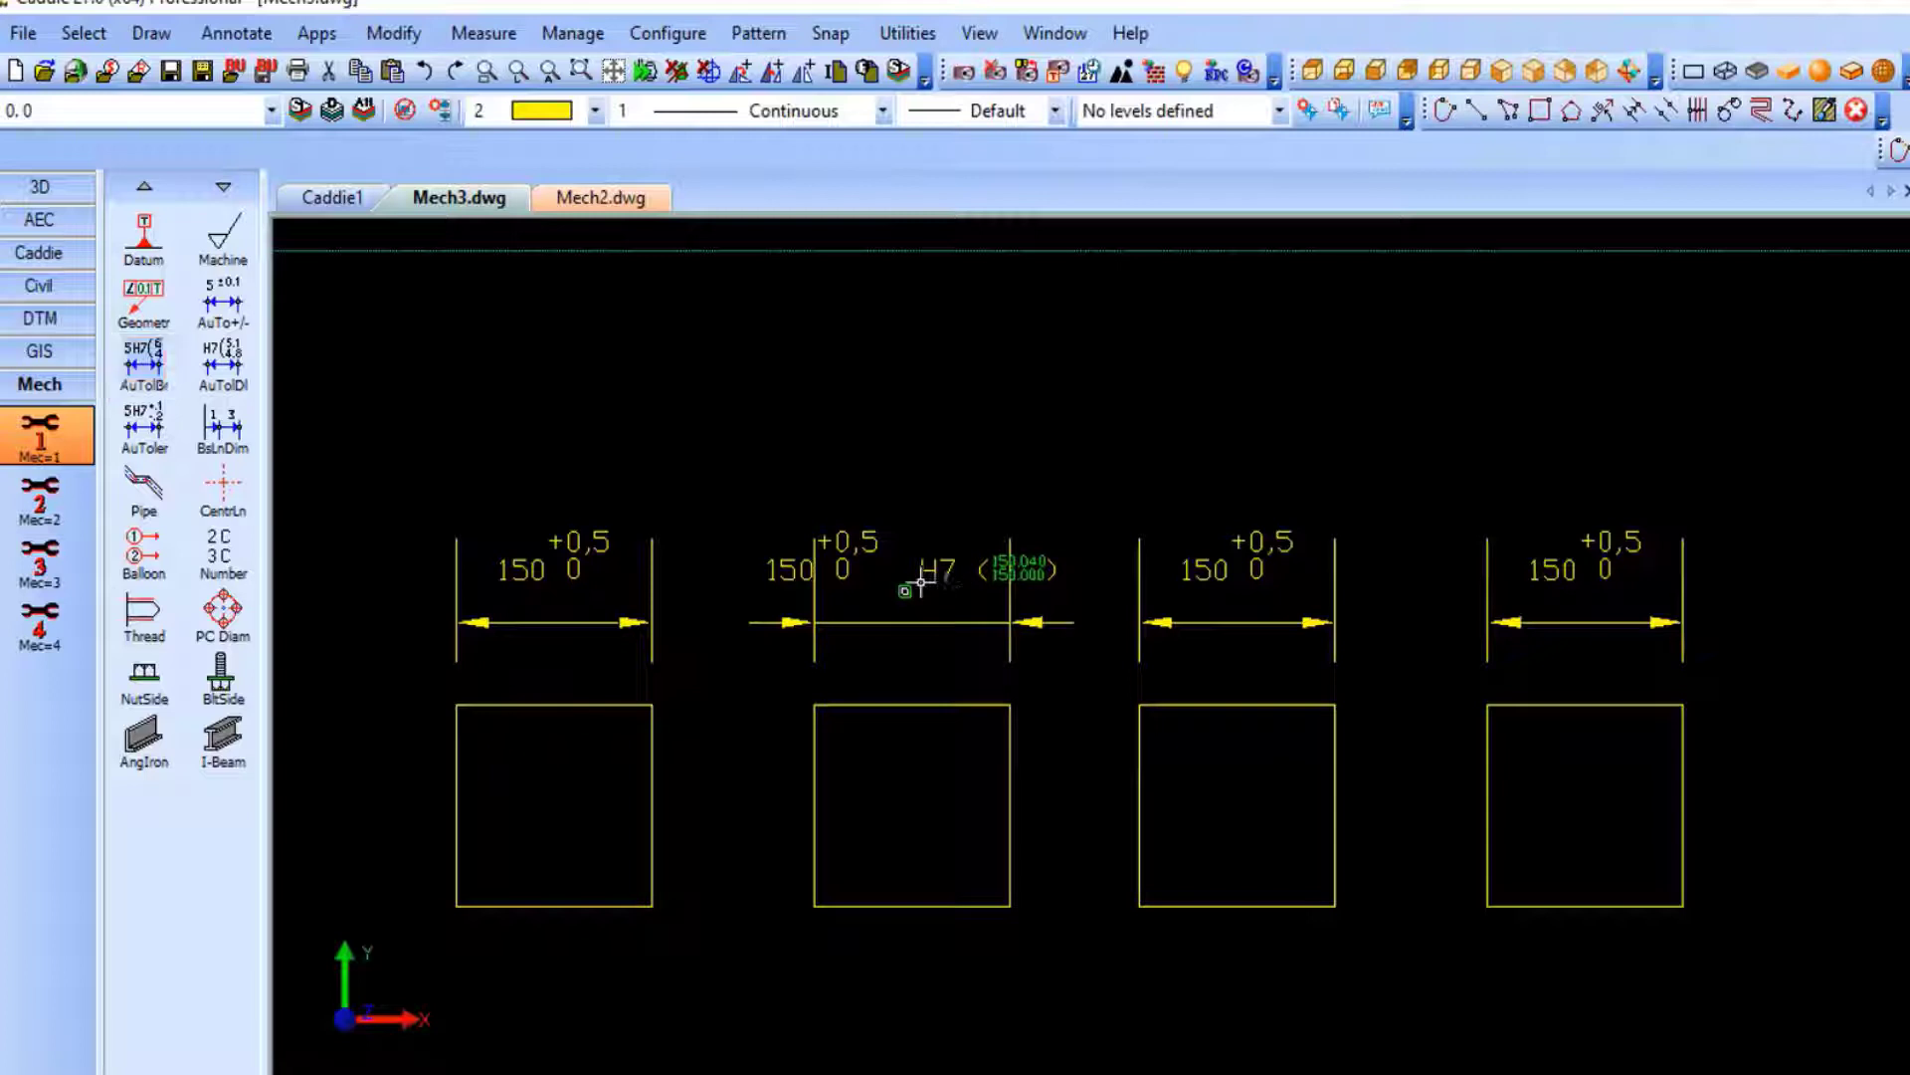
# Apply an H 9 fit tolerance with unbracketed limits to the dimension above the third square.
pyautogui.click(229, 358)
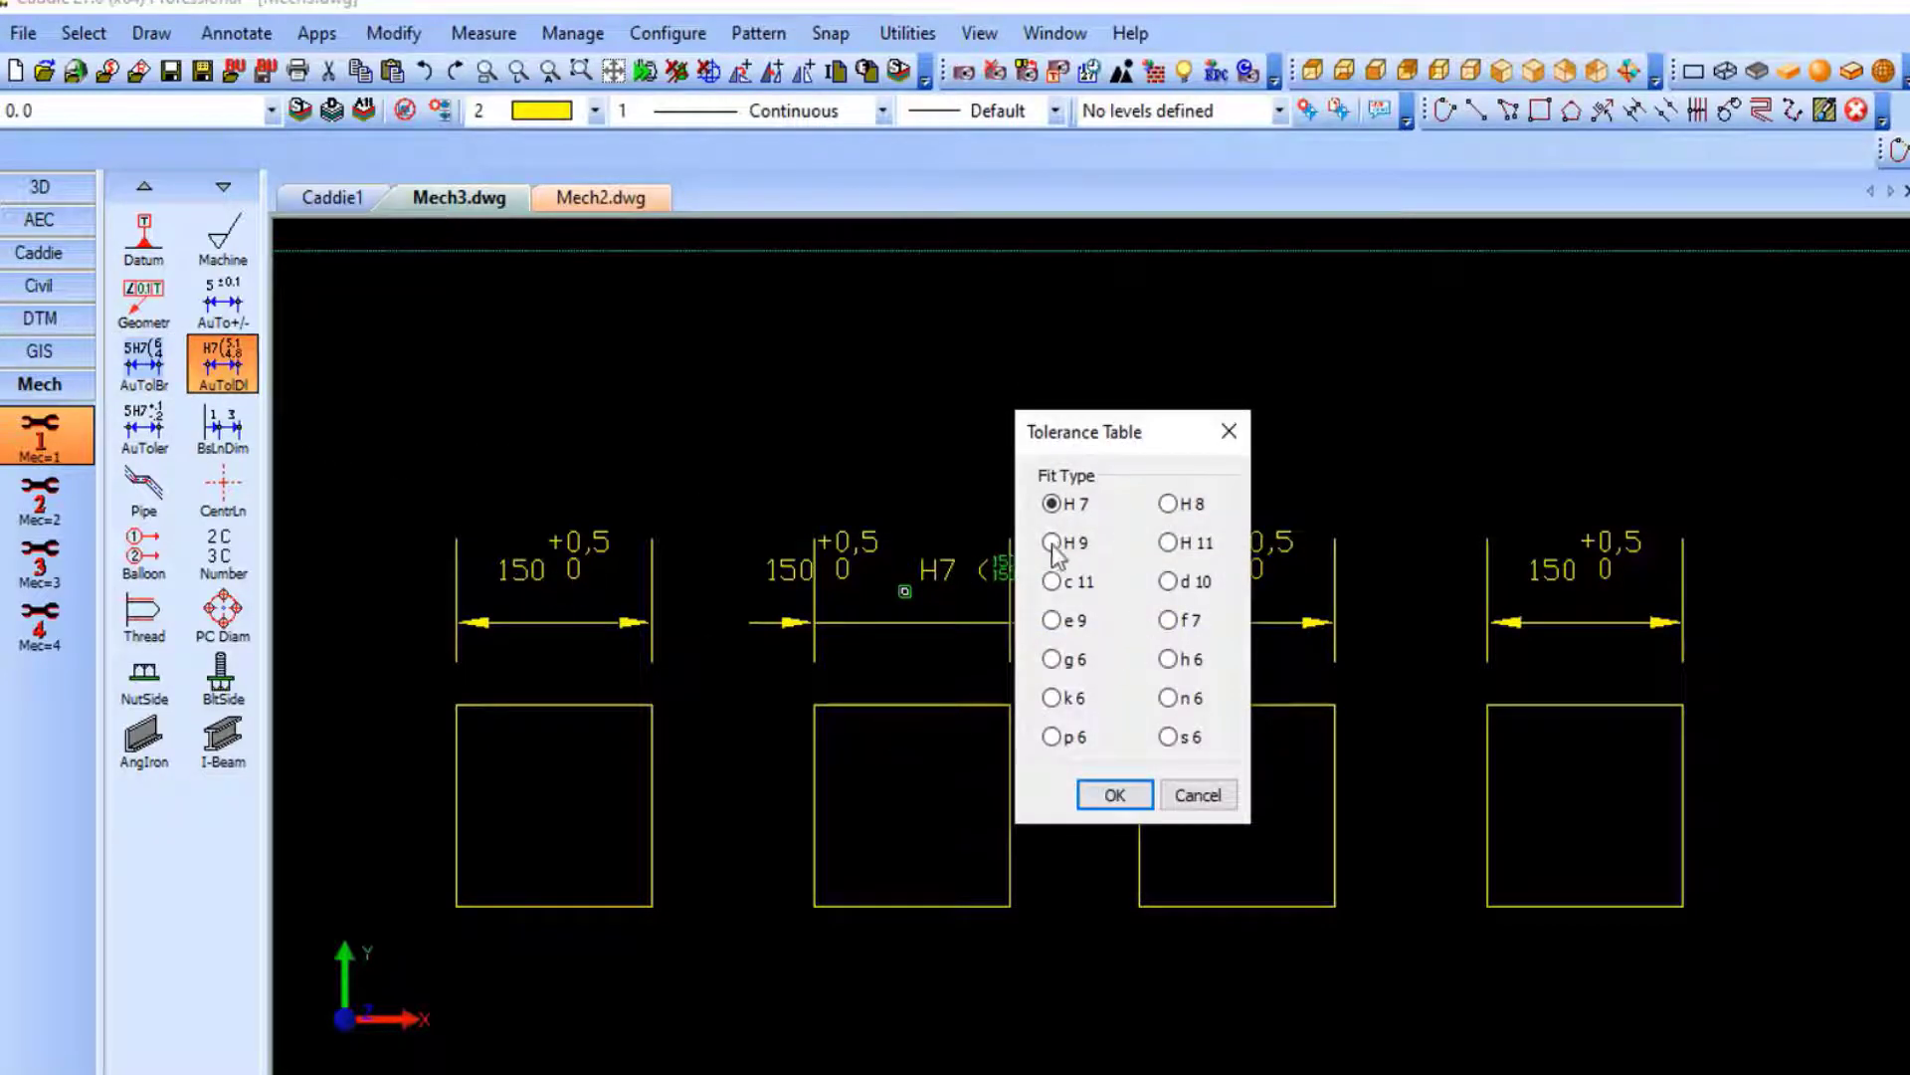
pyautogui.click(1053, 544)
pyautogui.click(1116, 796)
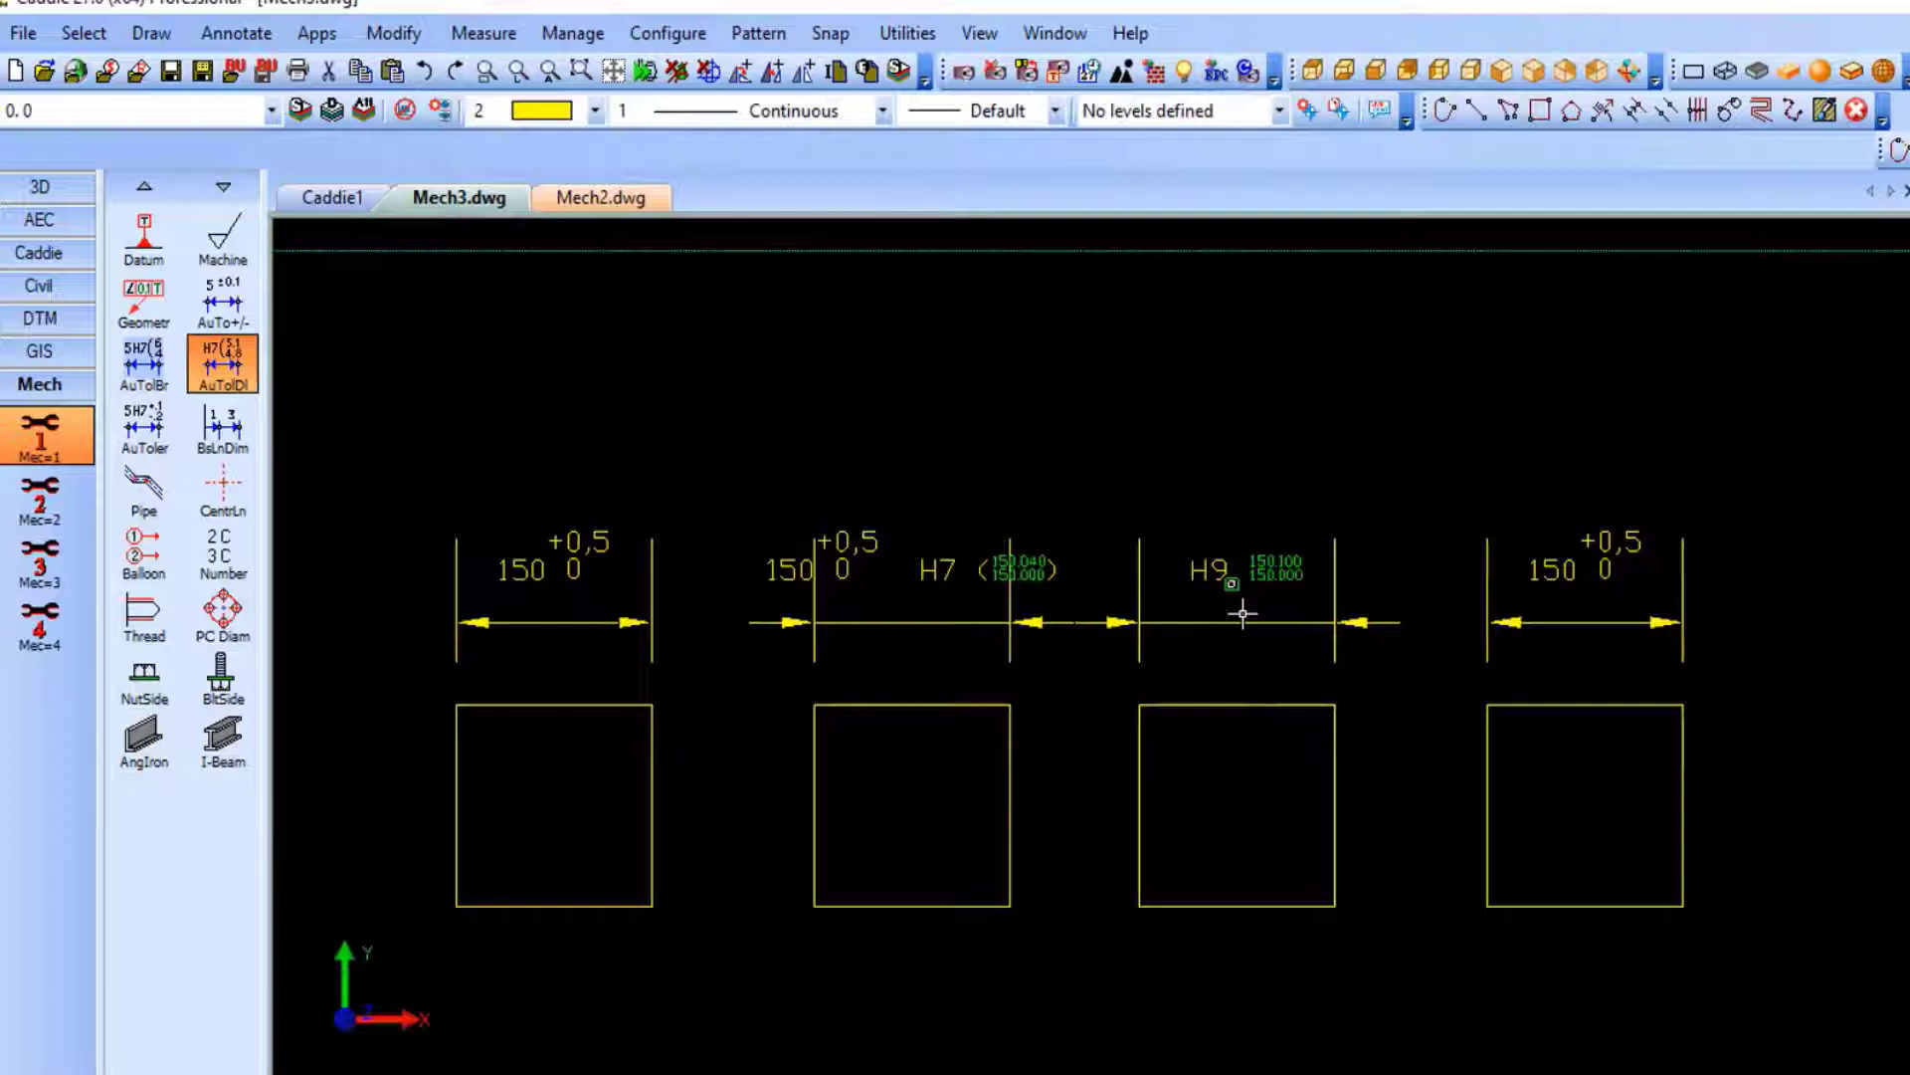
# Apply a c 11 fit tolerance with upper and lower deviations to the dimension above the fourth square.
pyautogui.click(143, 431)
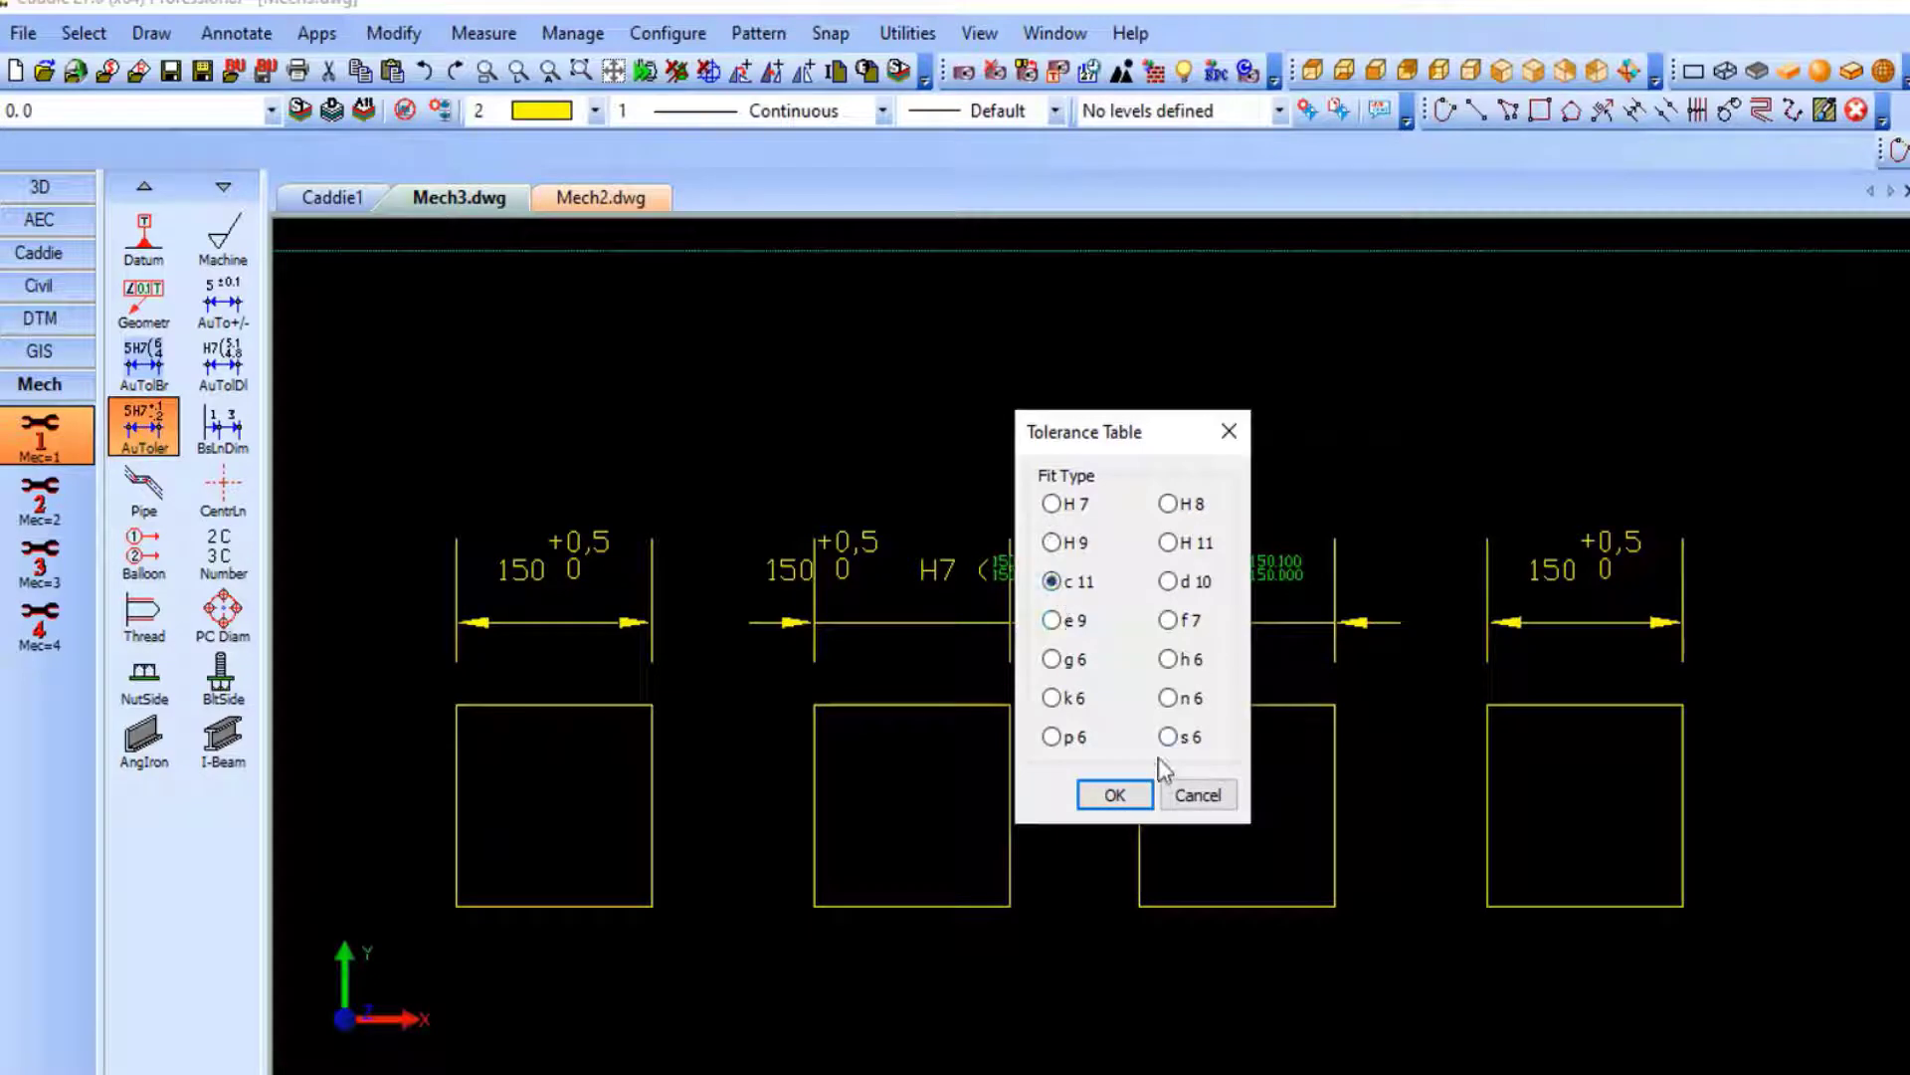
pyautogui.click(1114, 795)
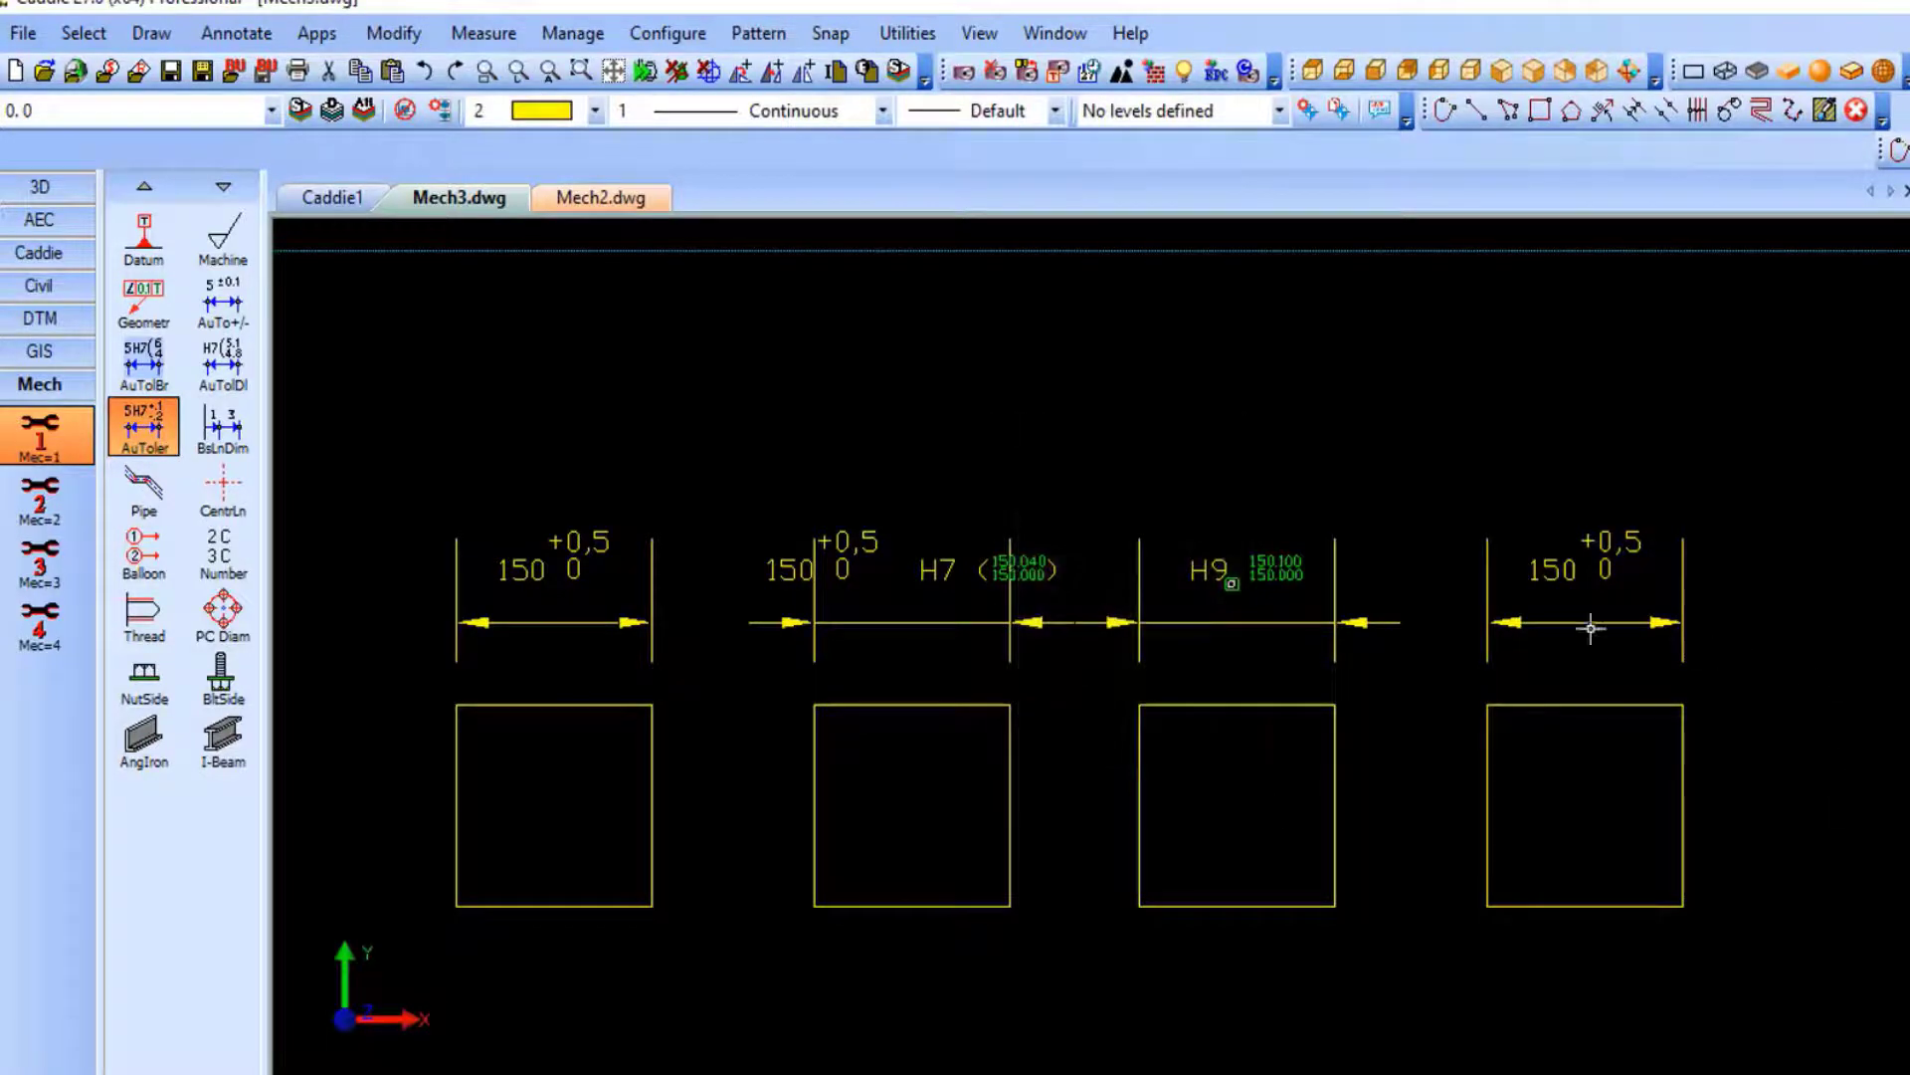
pyautogui.click(1591, 565)
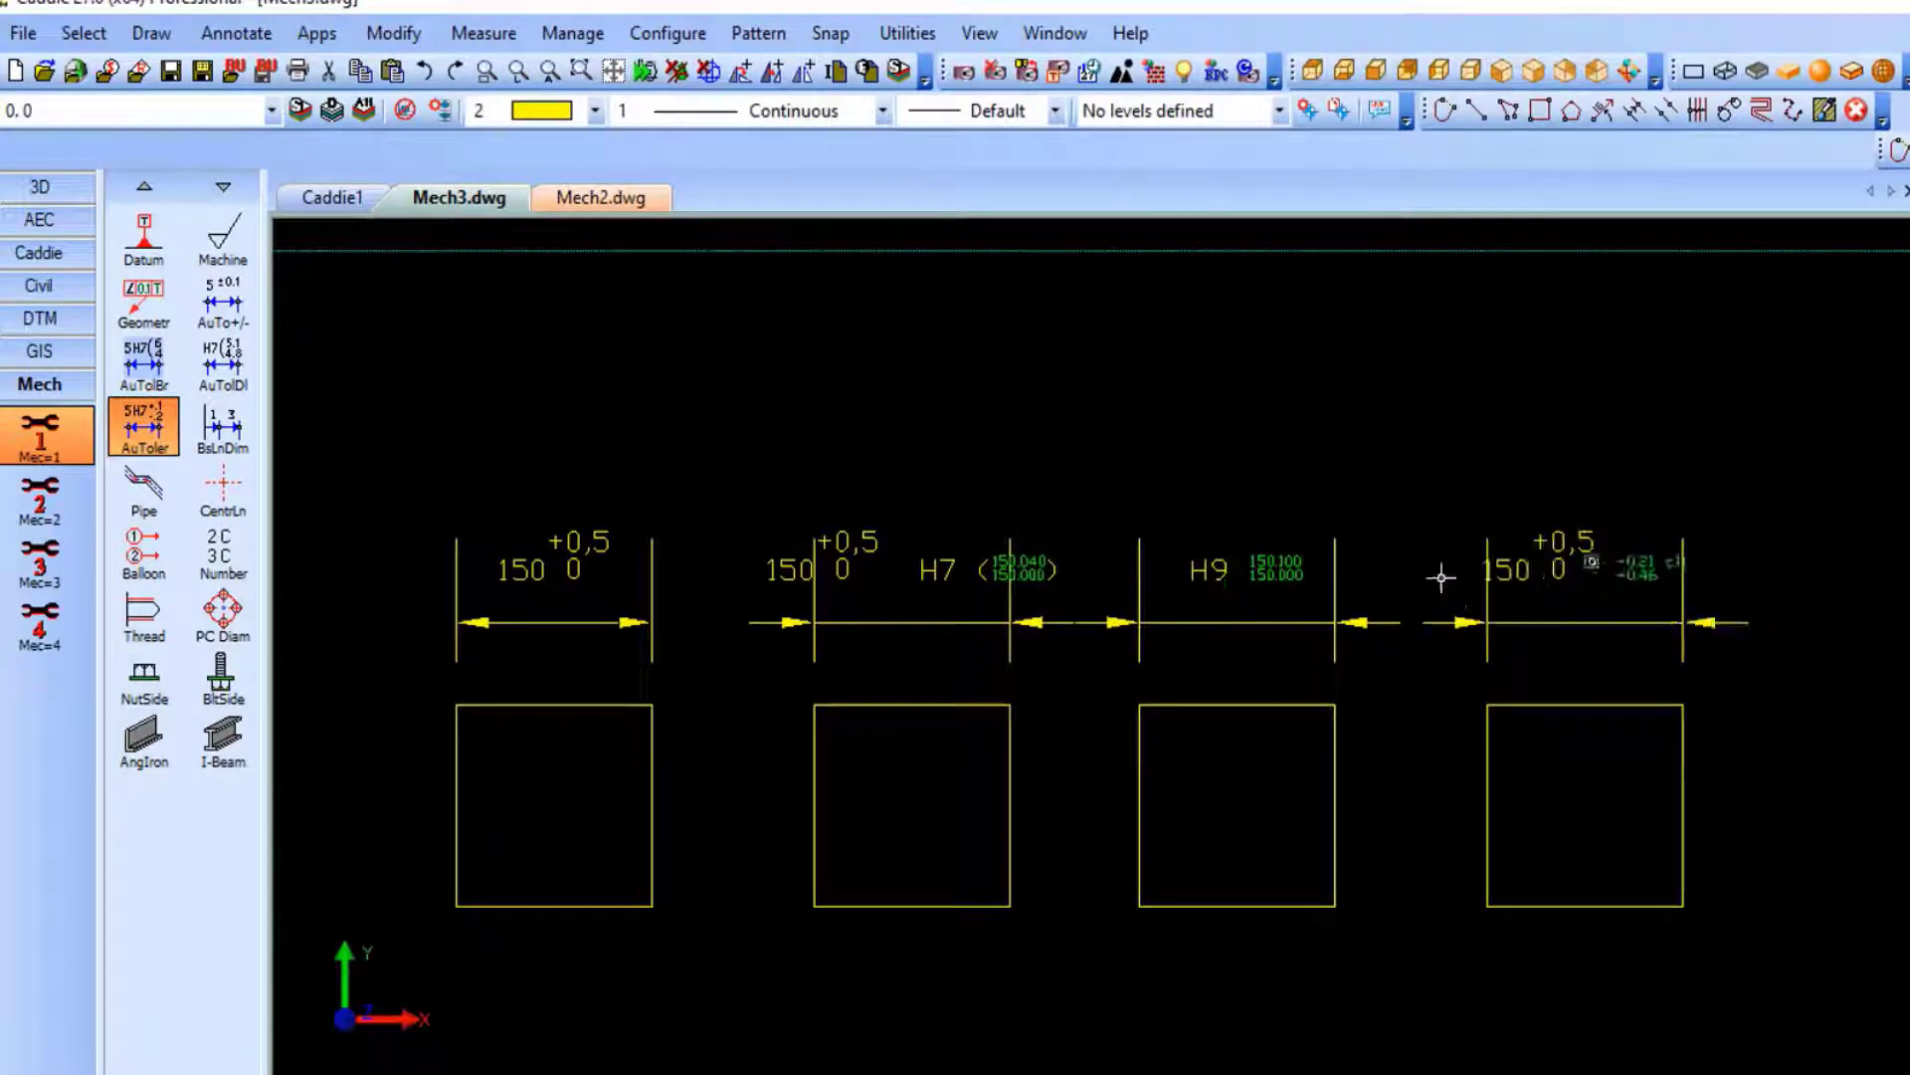
pyautogui.scroll(-5, 631, 430)
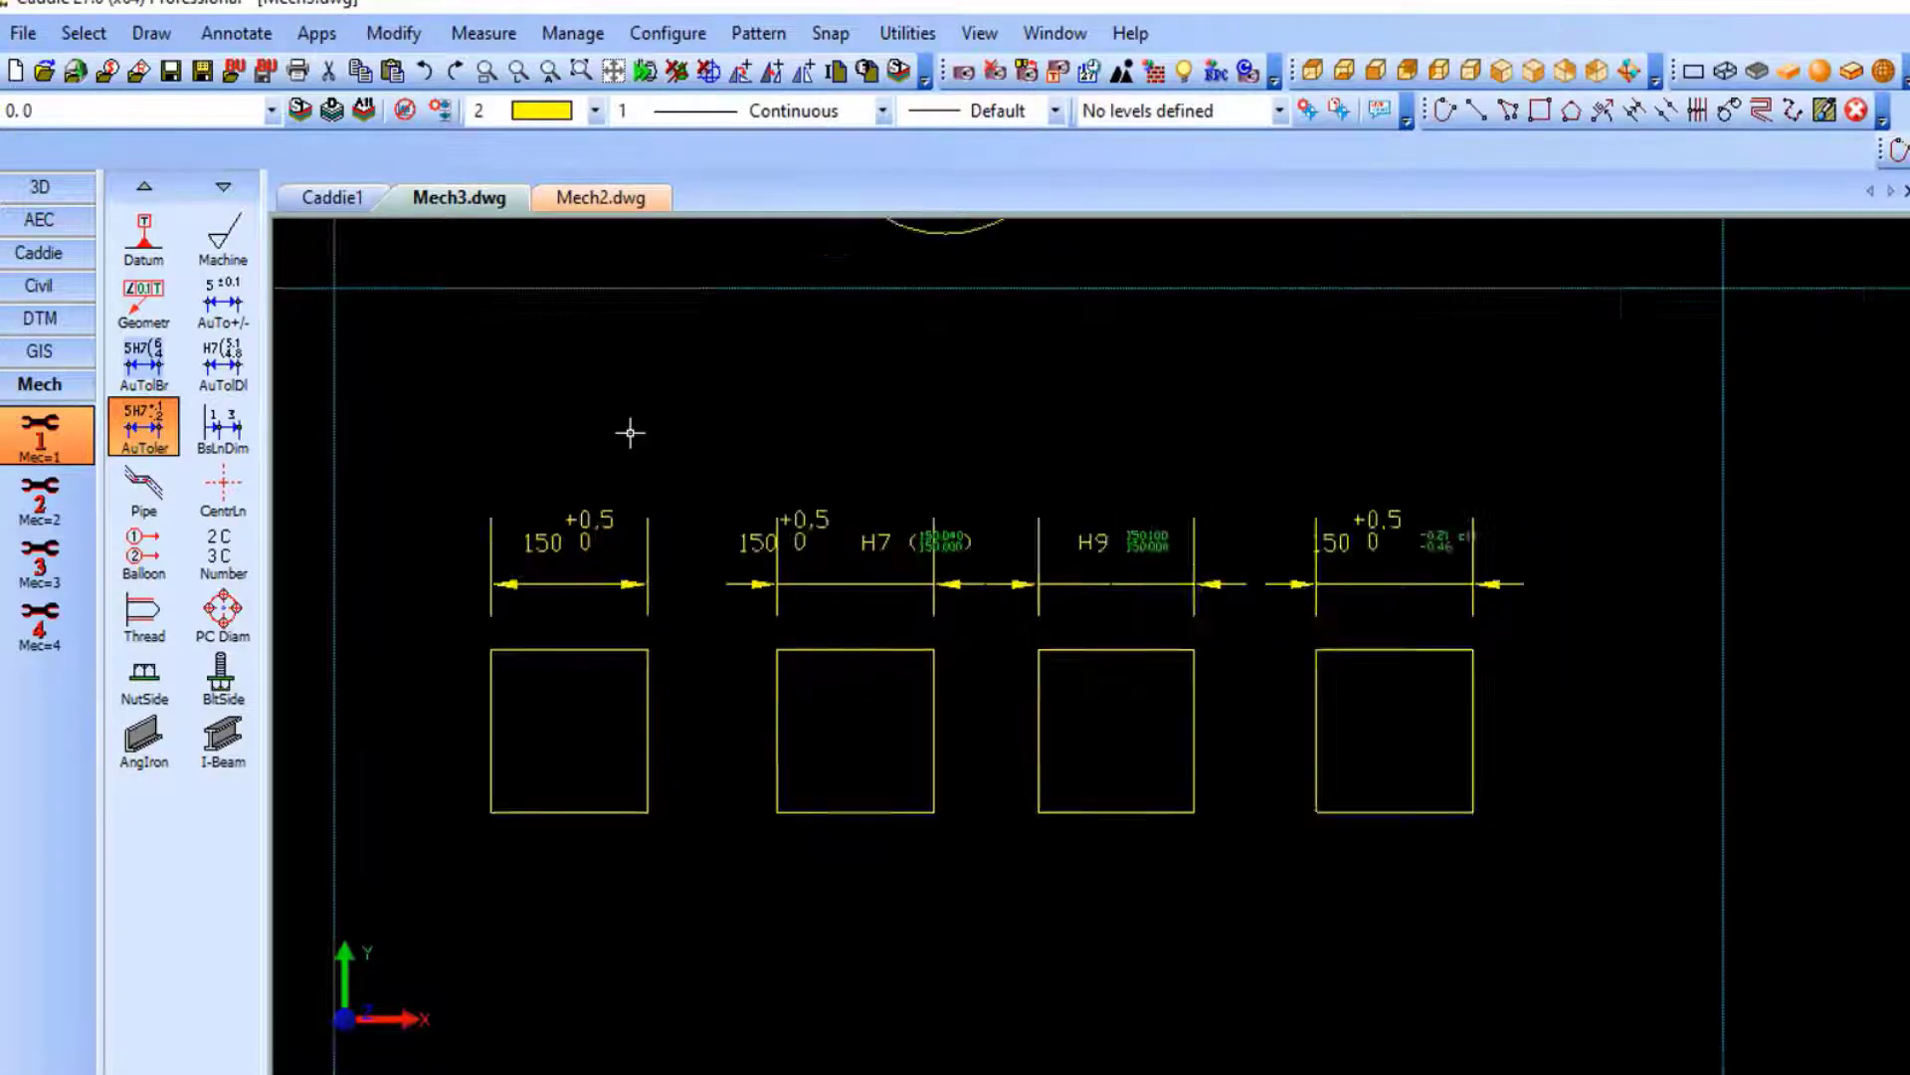
pyautogui.press('Escape')
# Draw a flanged pipe of diameter 15 in three runs across the outline's lower part, with bend radius 15 at both corners.
pyautogui.moveTo(779, 558)
pyautogui.mouseDown(button='middle')
pyautogui.moveTo(1041, 869)
pyautogui.moveTo(1081, 961)
pyautogui.mouseUp(button='middle')
pyautogui.scroll(1, 960, 510)
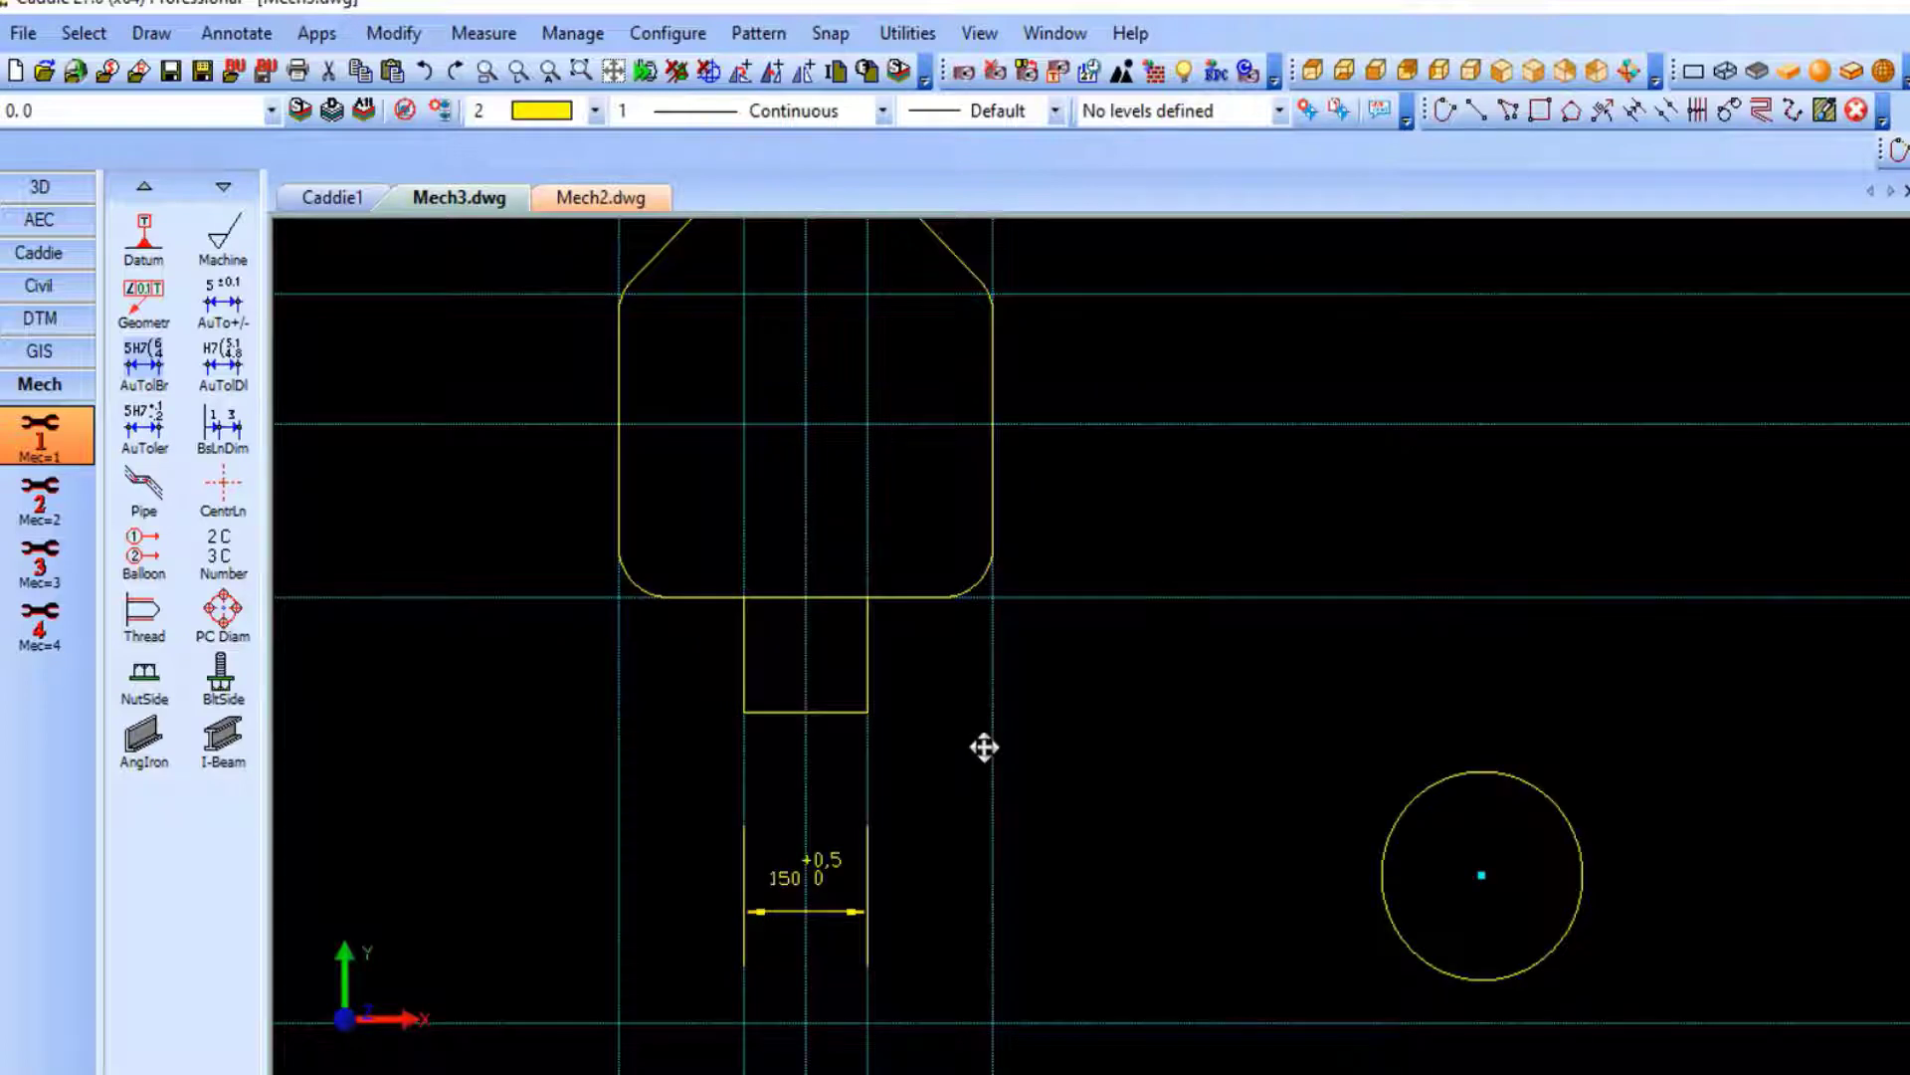
pyautogui.moveTo(984, 747); pyautogui.dragTo(1016, 781, button='middle')
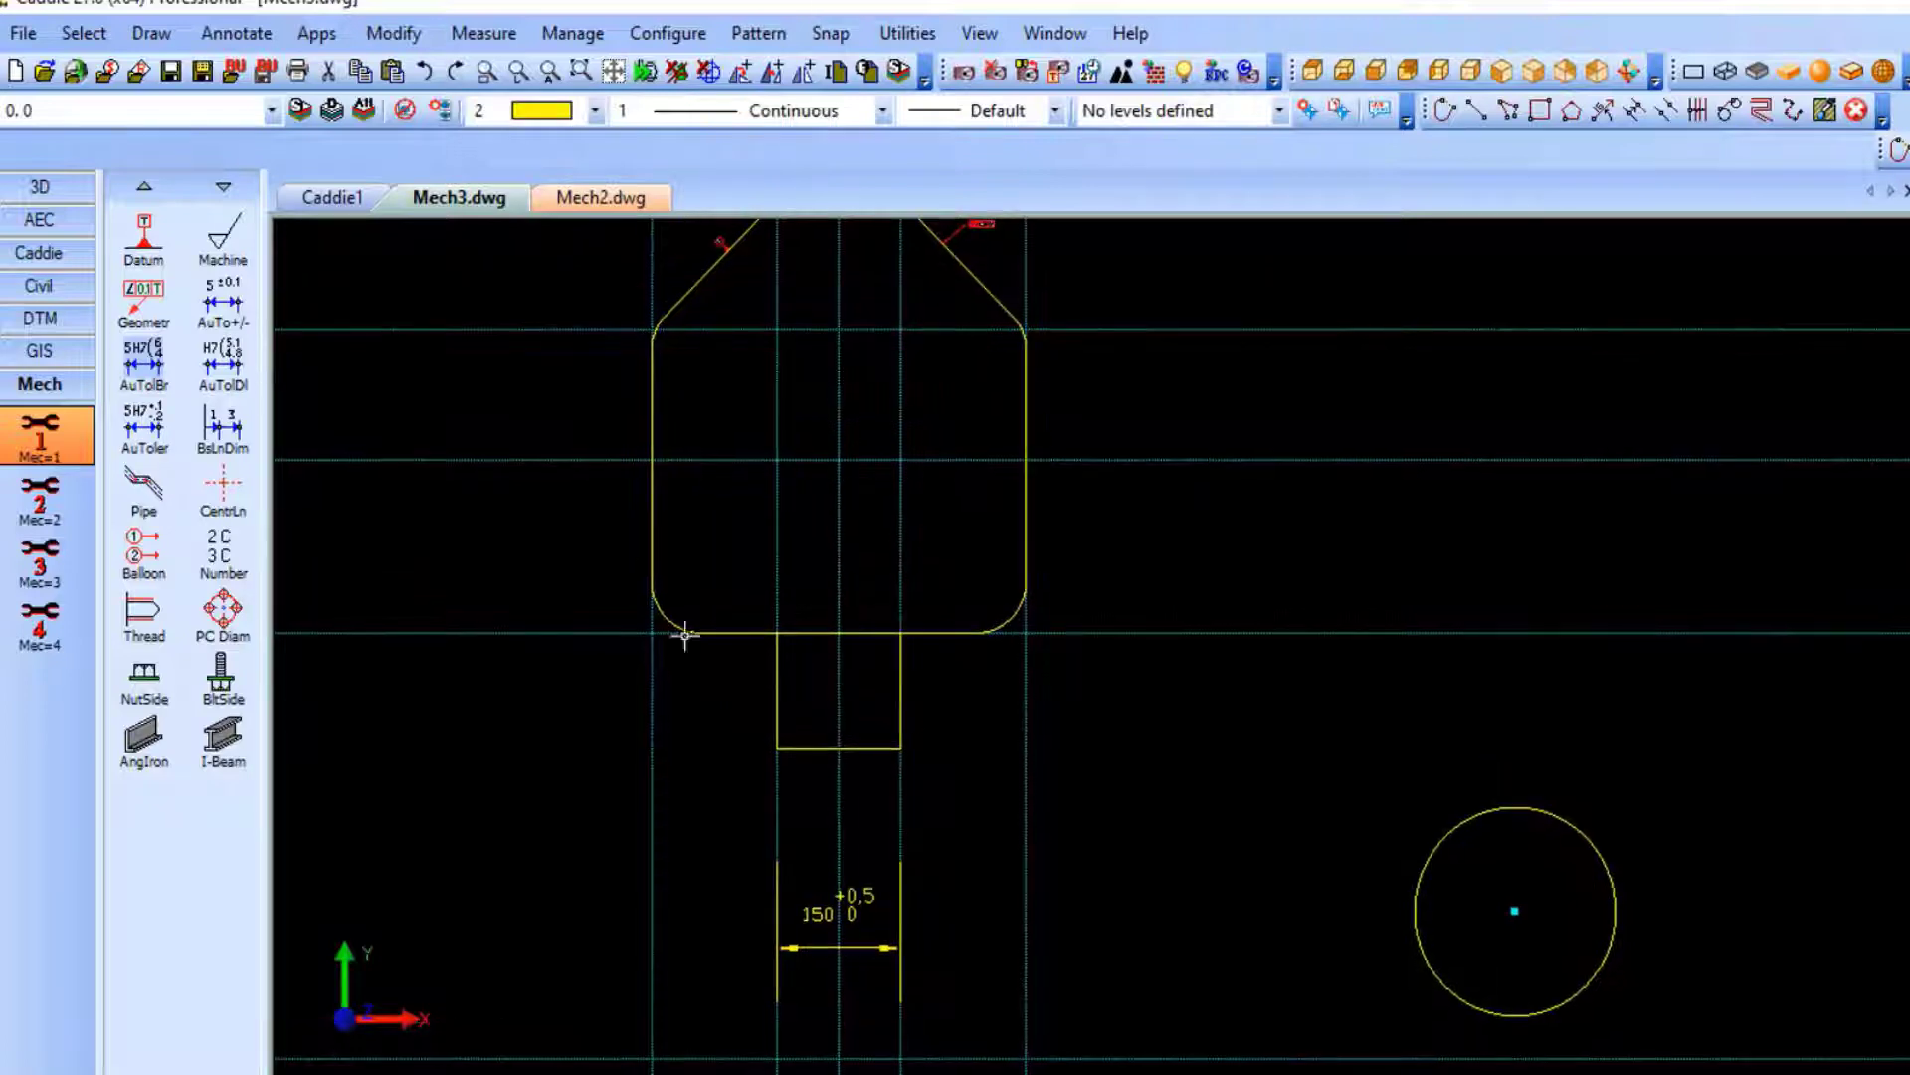
pyautogui.click(146, 486)
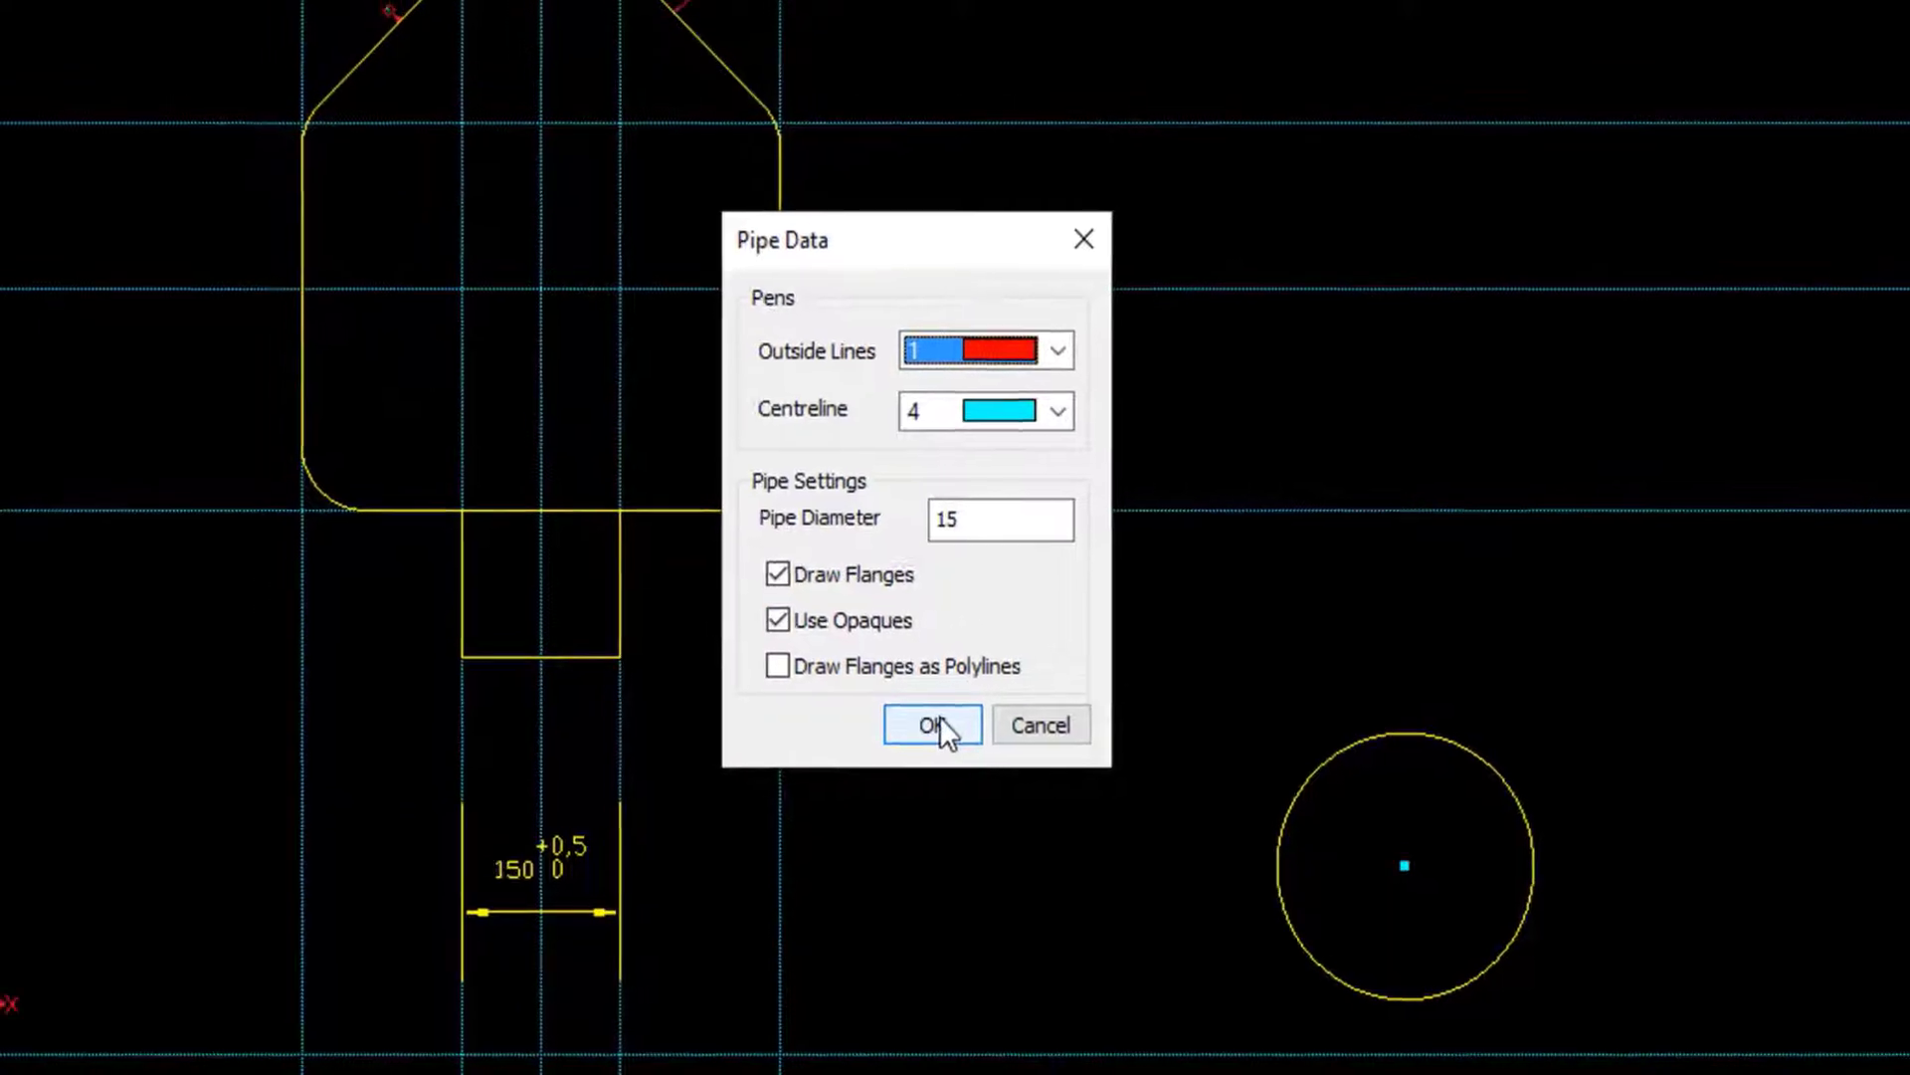
pyautogui.click(928, 716)
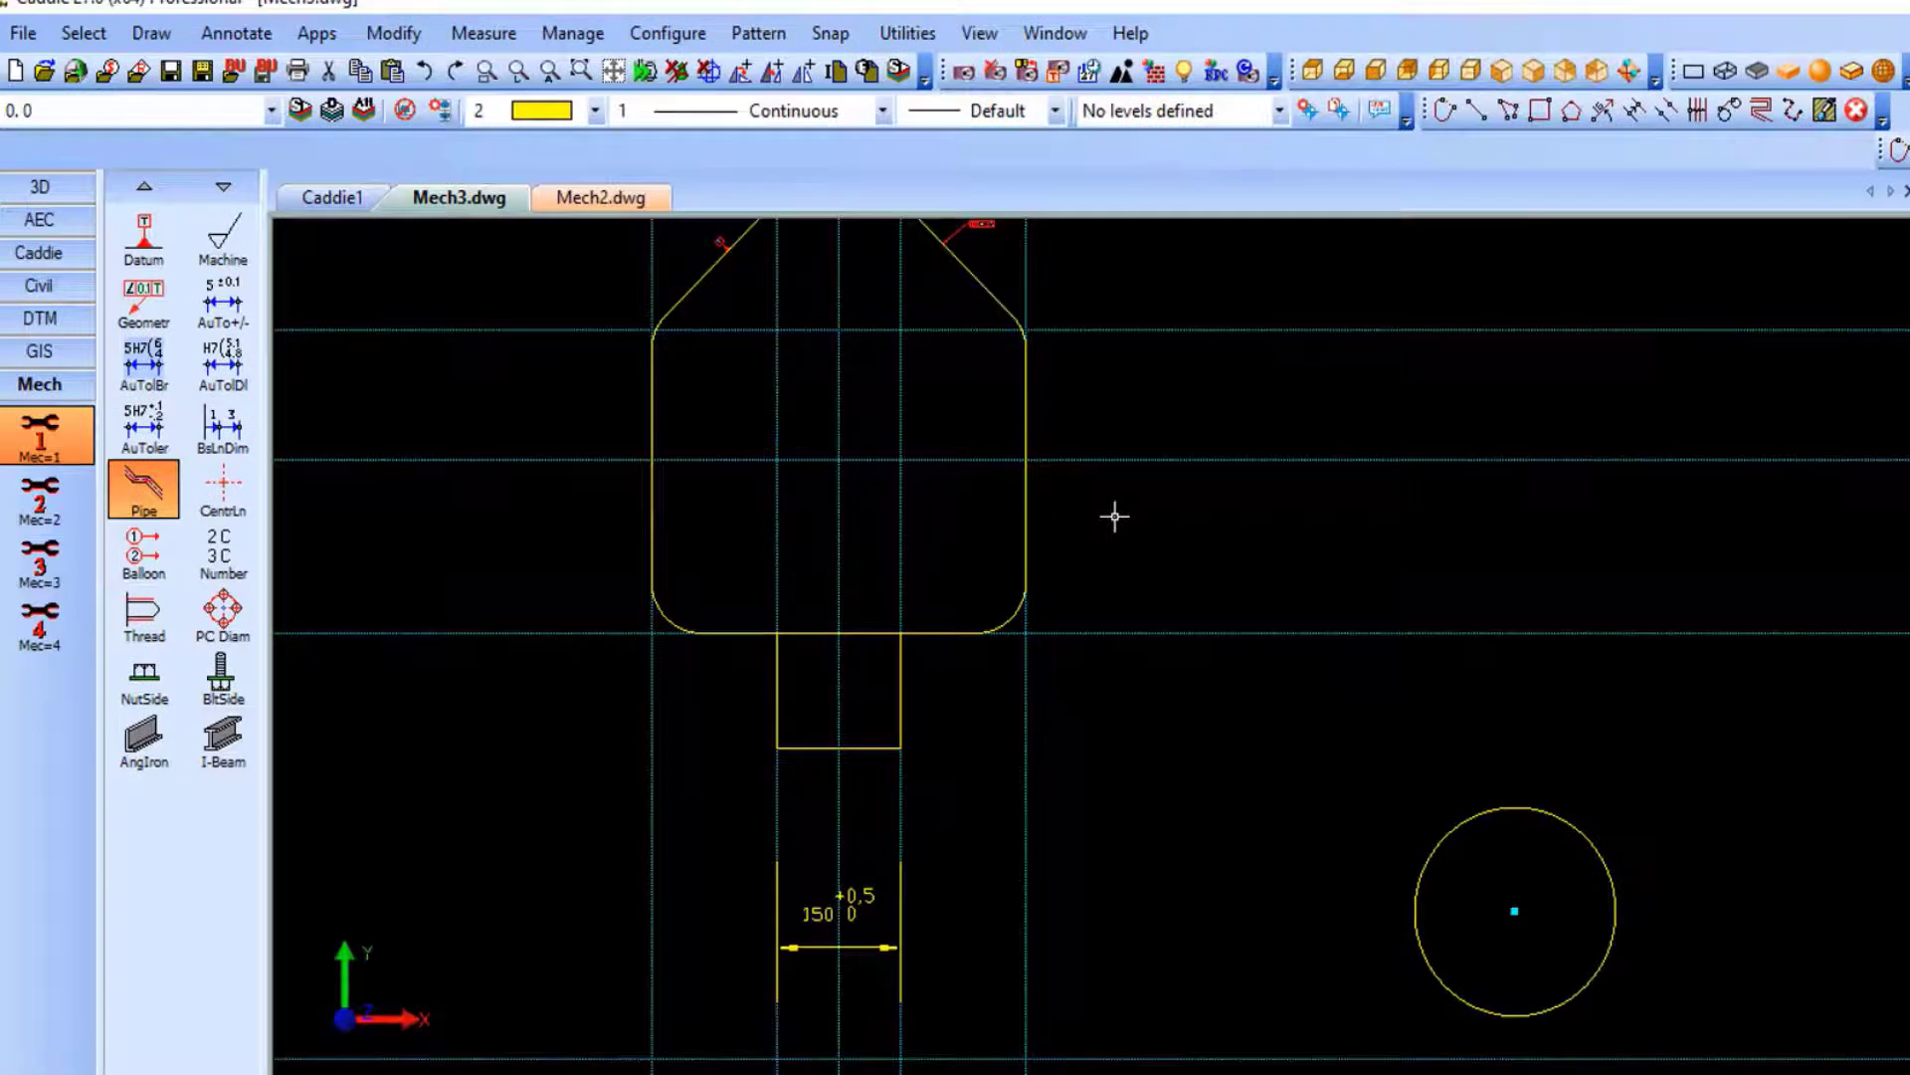
pyautogui.click(1114, 515)
pyautogui.click(535, 563)
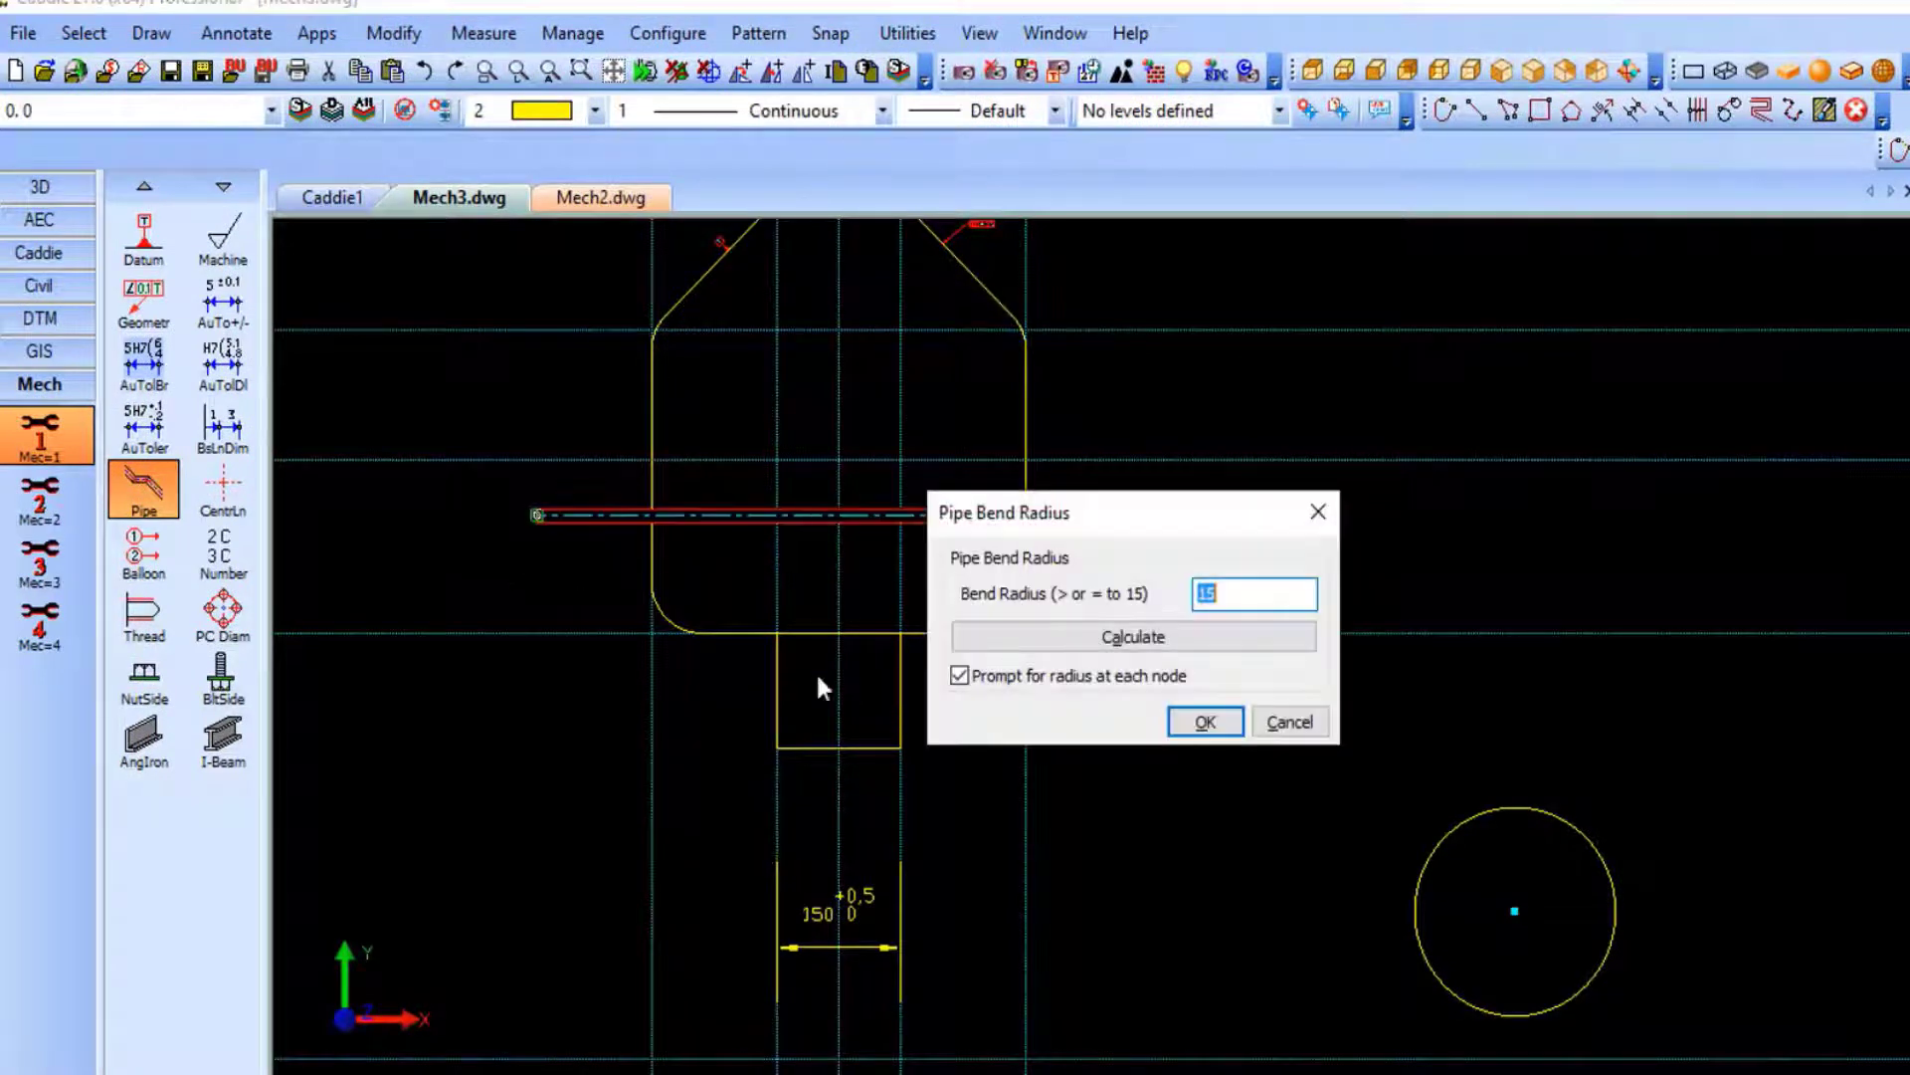
pyautogui.click(1202, 718)
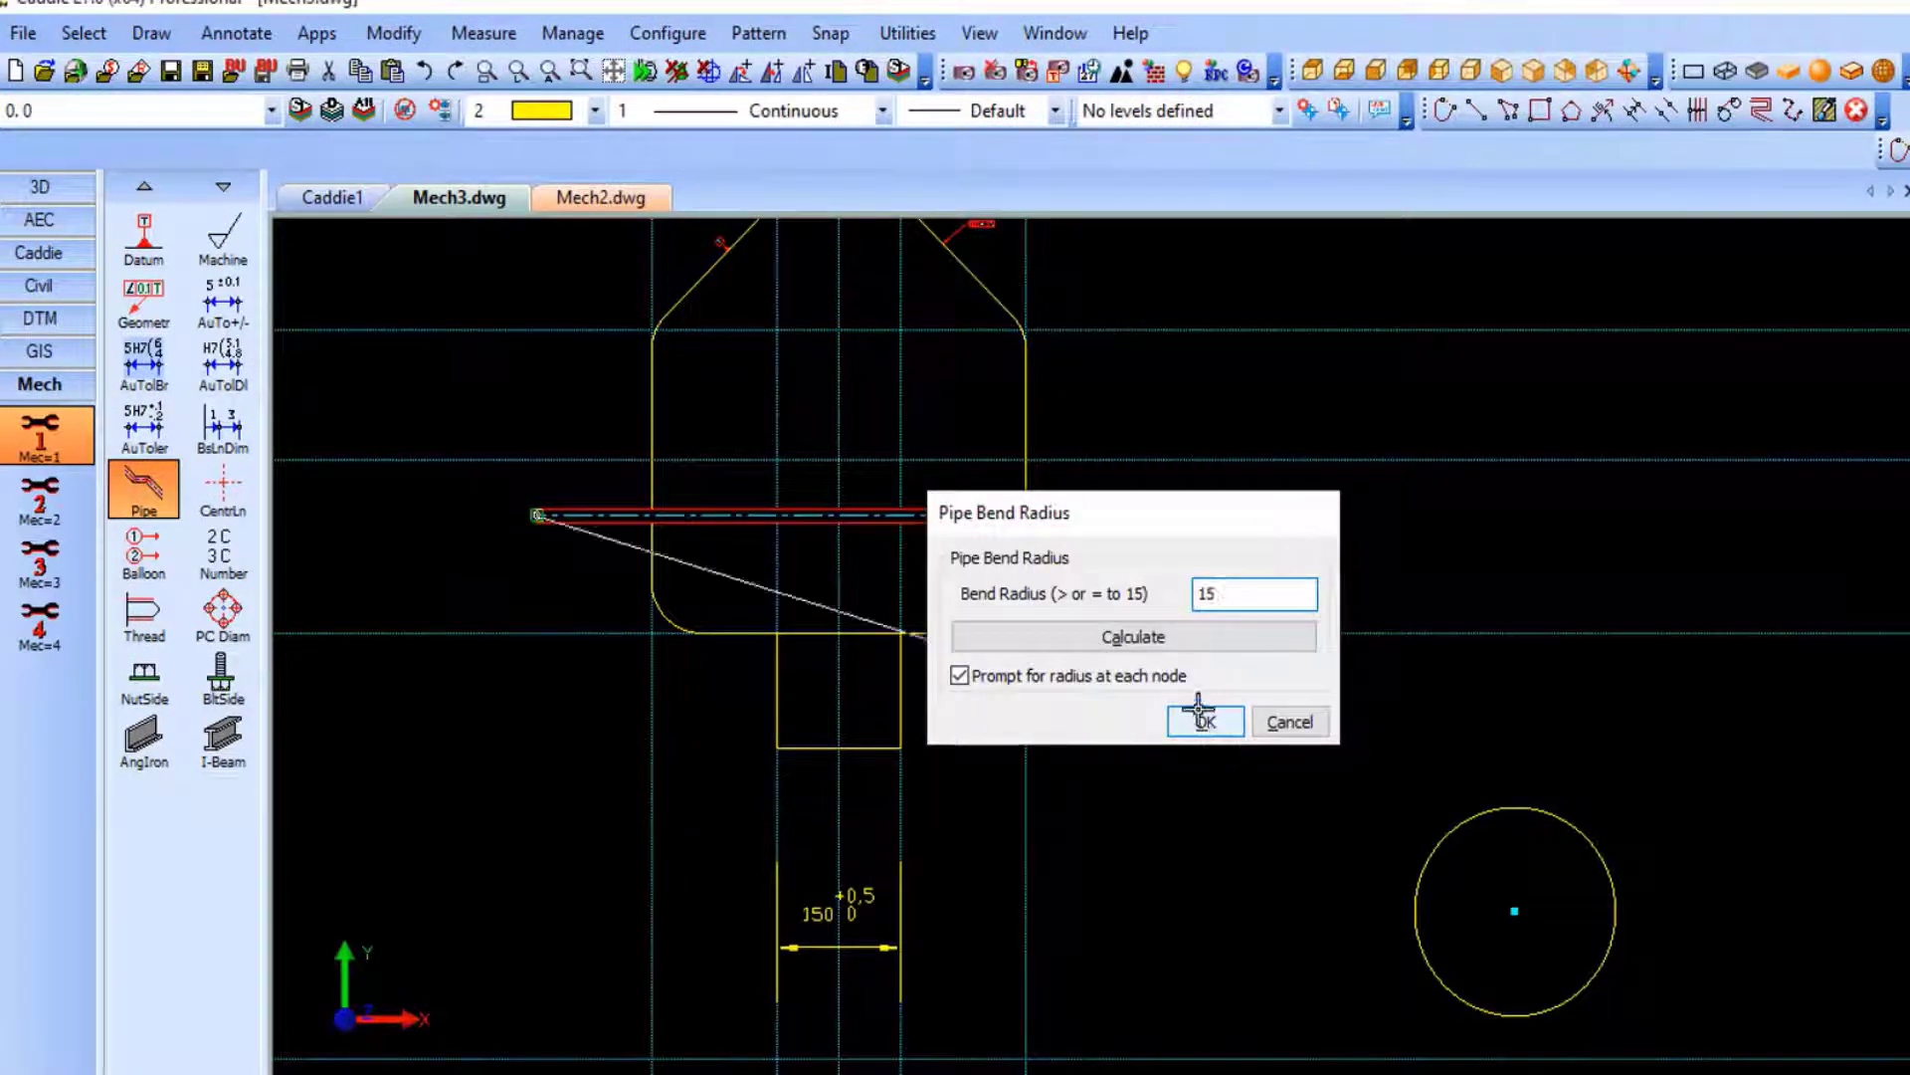
pyautogui.click(552, 764)
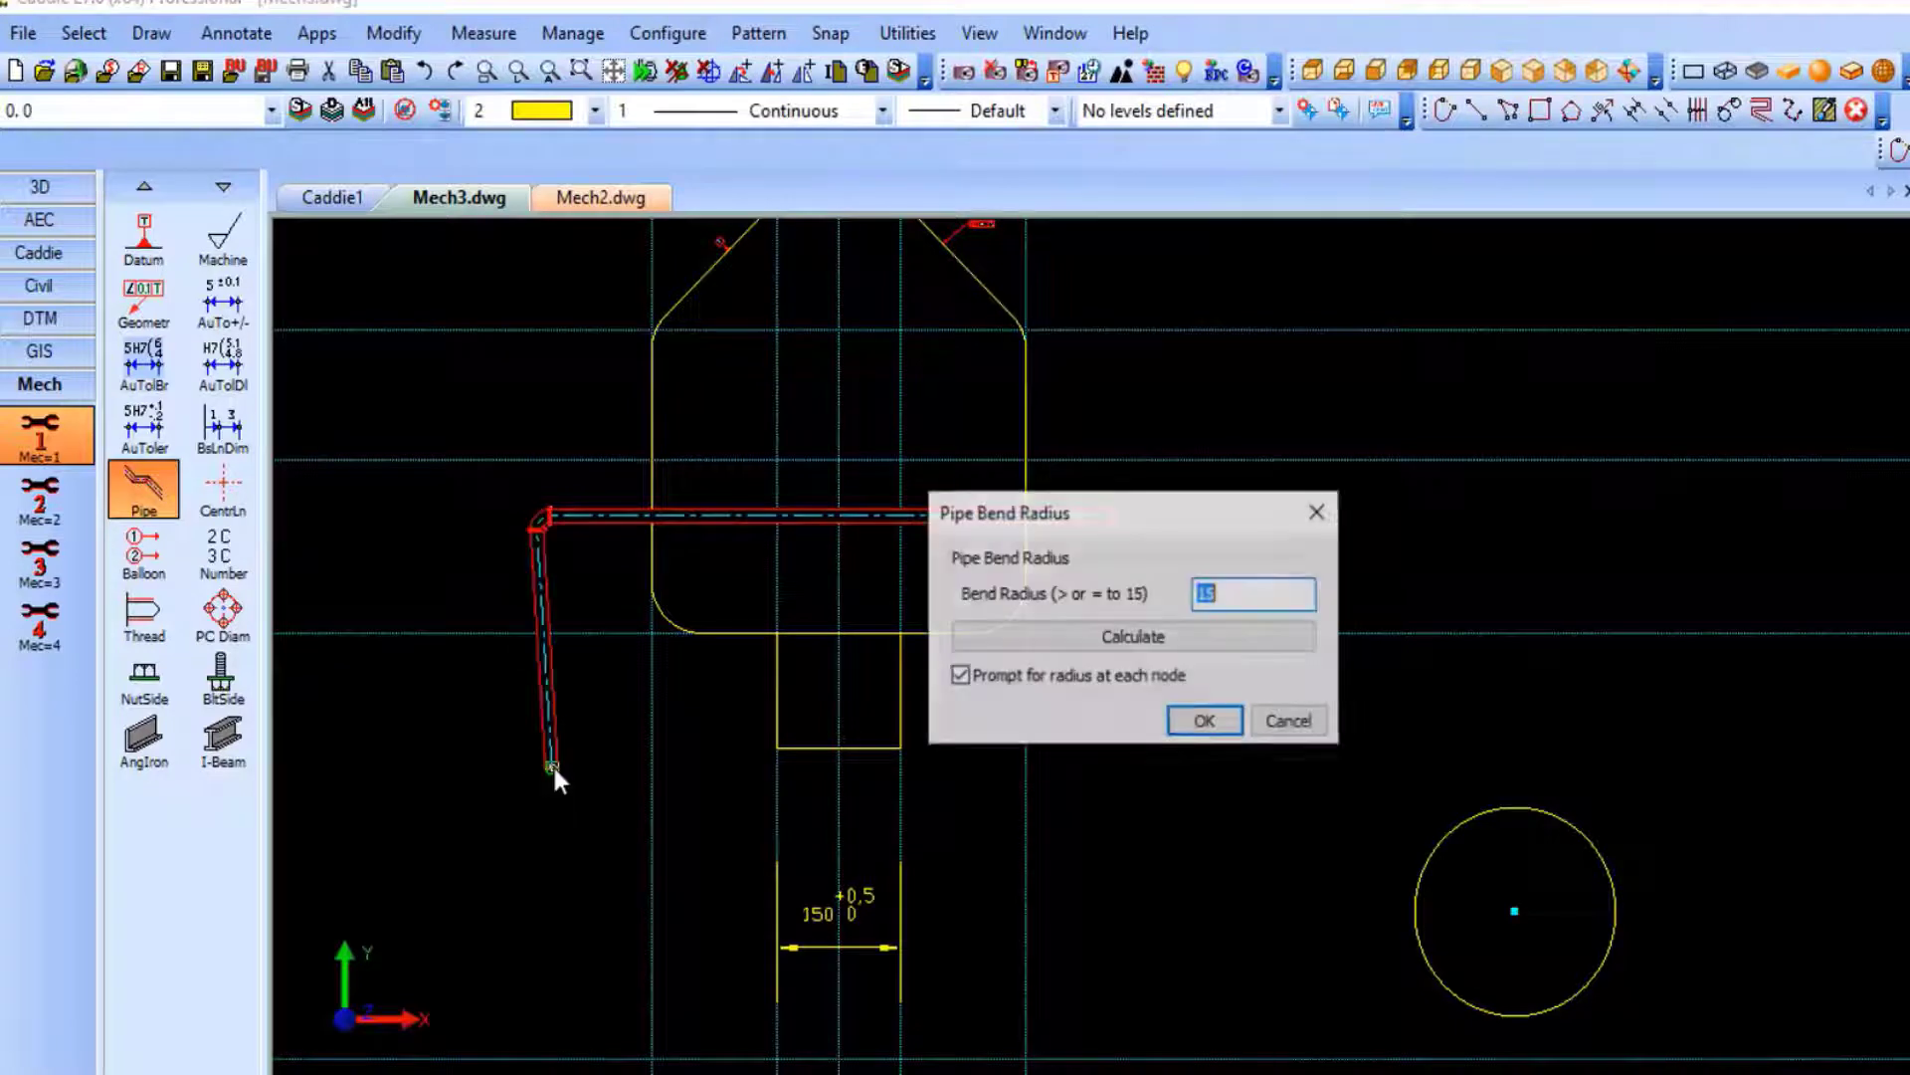
pyautogui.click(1204, 725)
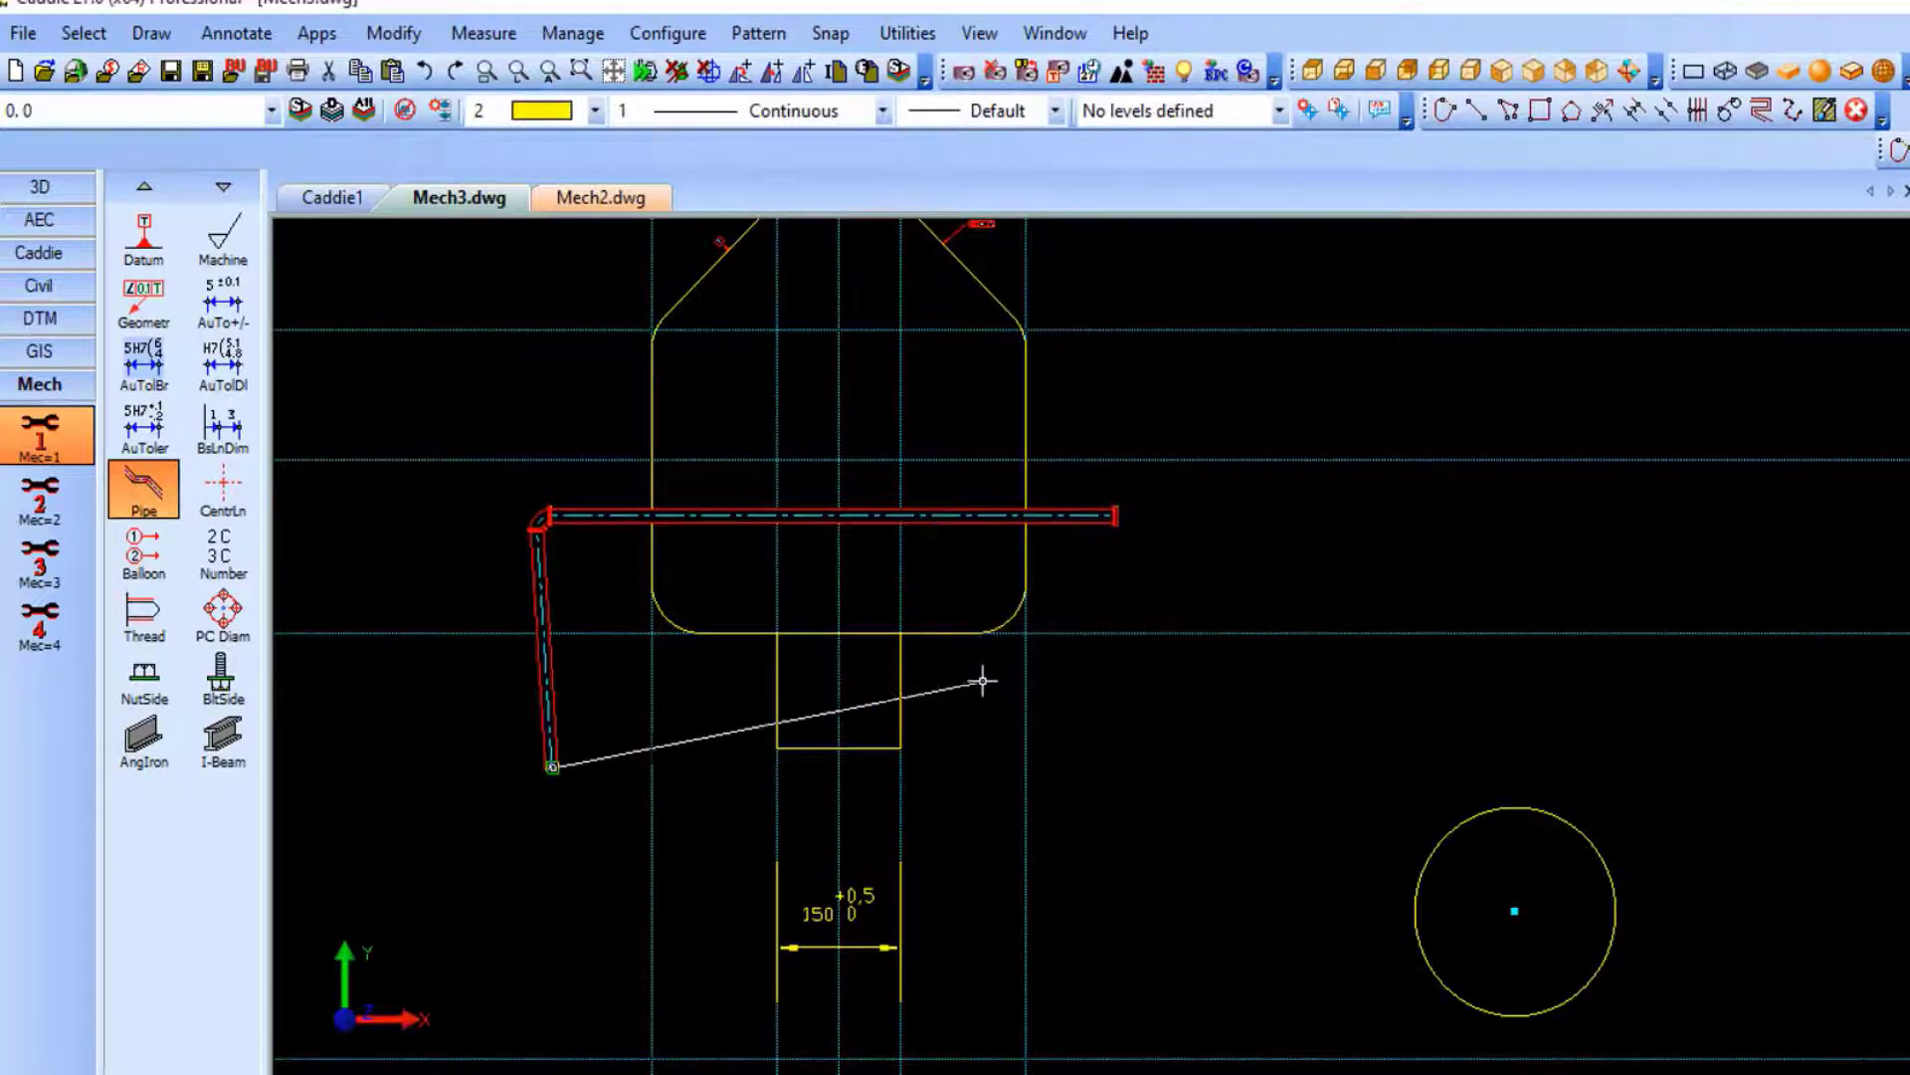
pyautogui.click(984, 677)
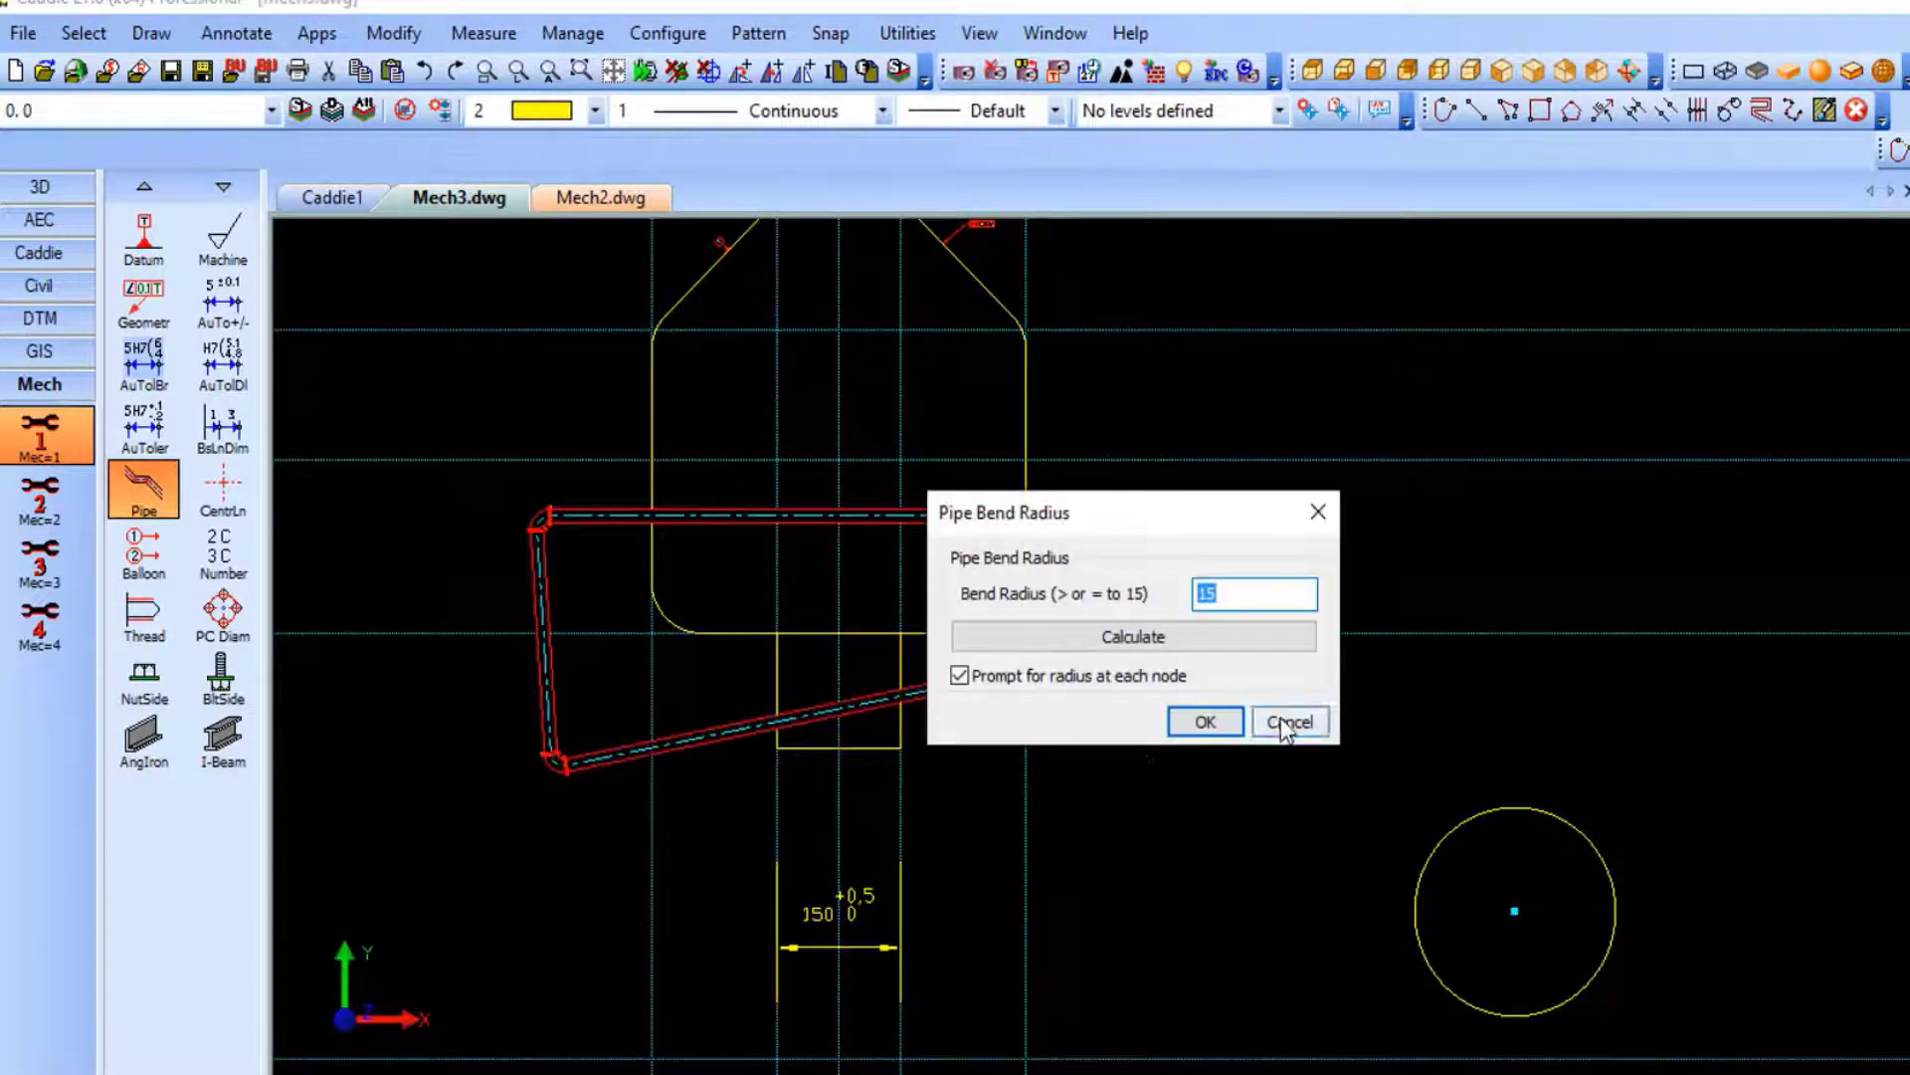
pyautogui.click(1282, 719)
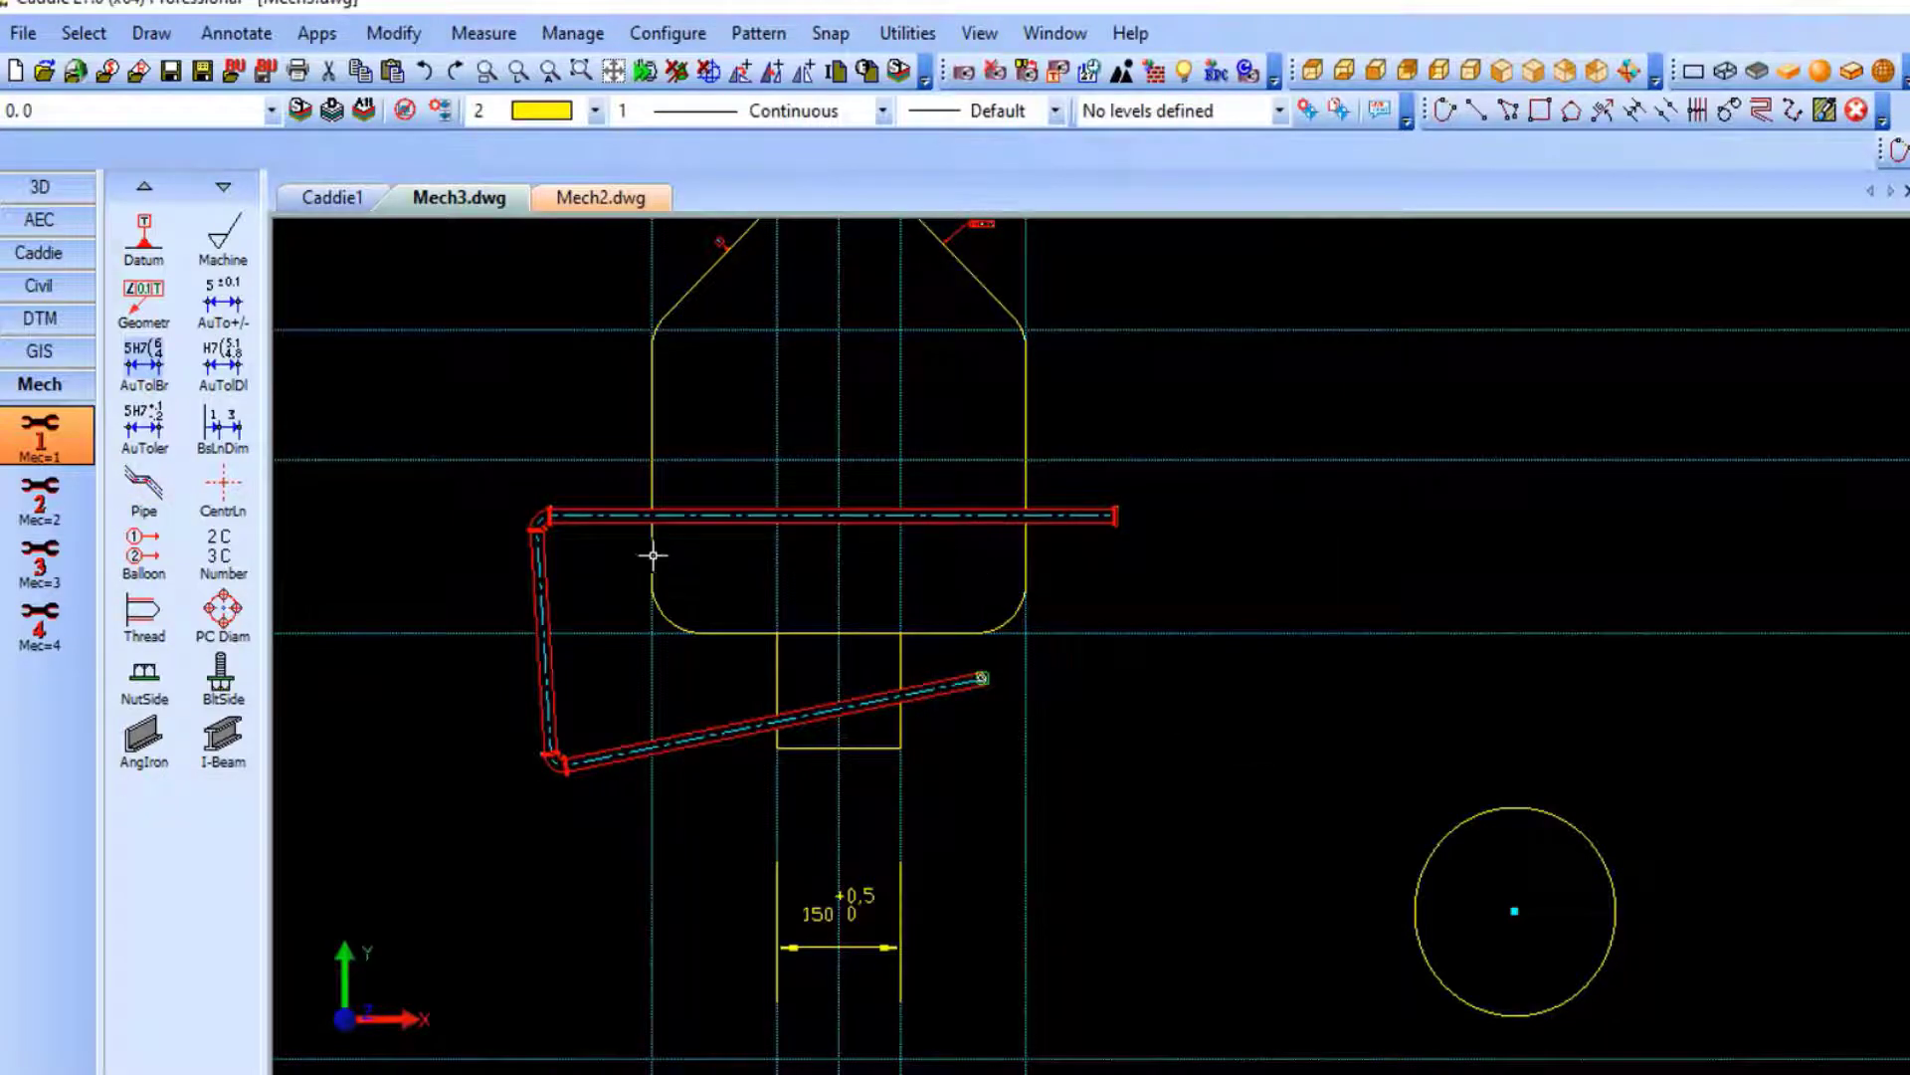
# Examine the flanged elbow at the pipe's upper bend up close.
pyautogui.scroll(2, 651, 553)
pyautogui.scroll(3, 1029, 559)
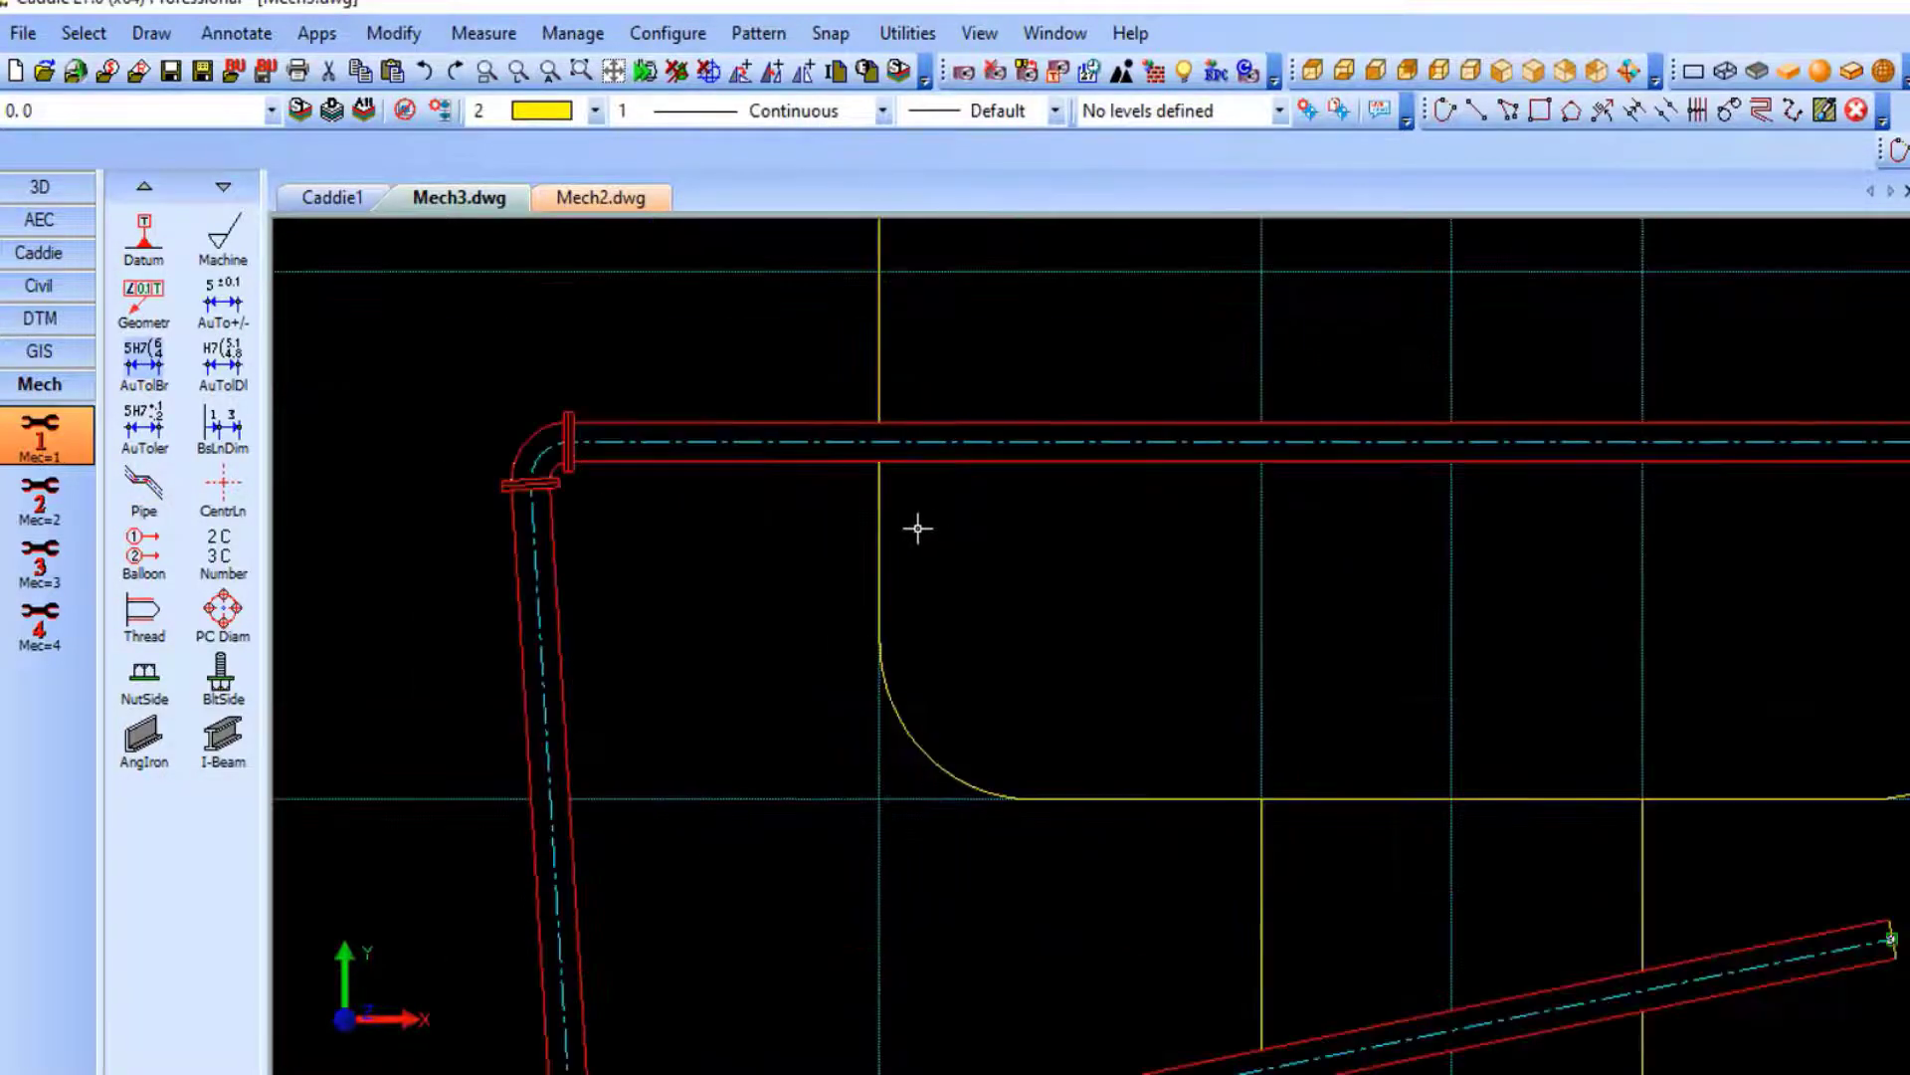
pyautogui.scroll(2, 1018, 553)
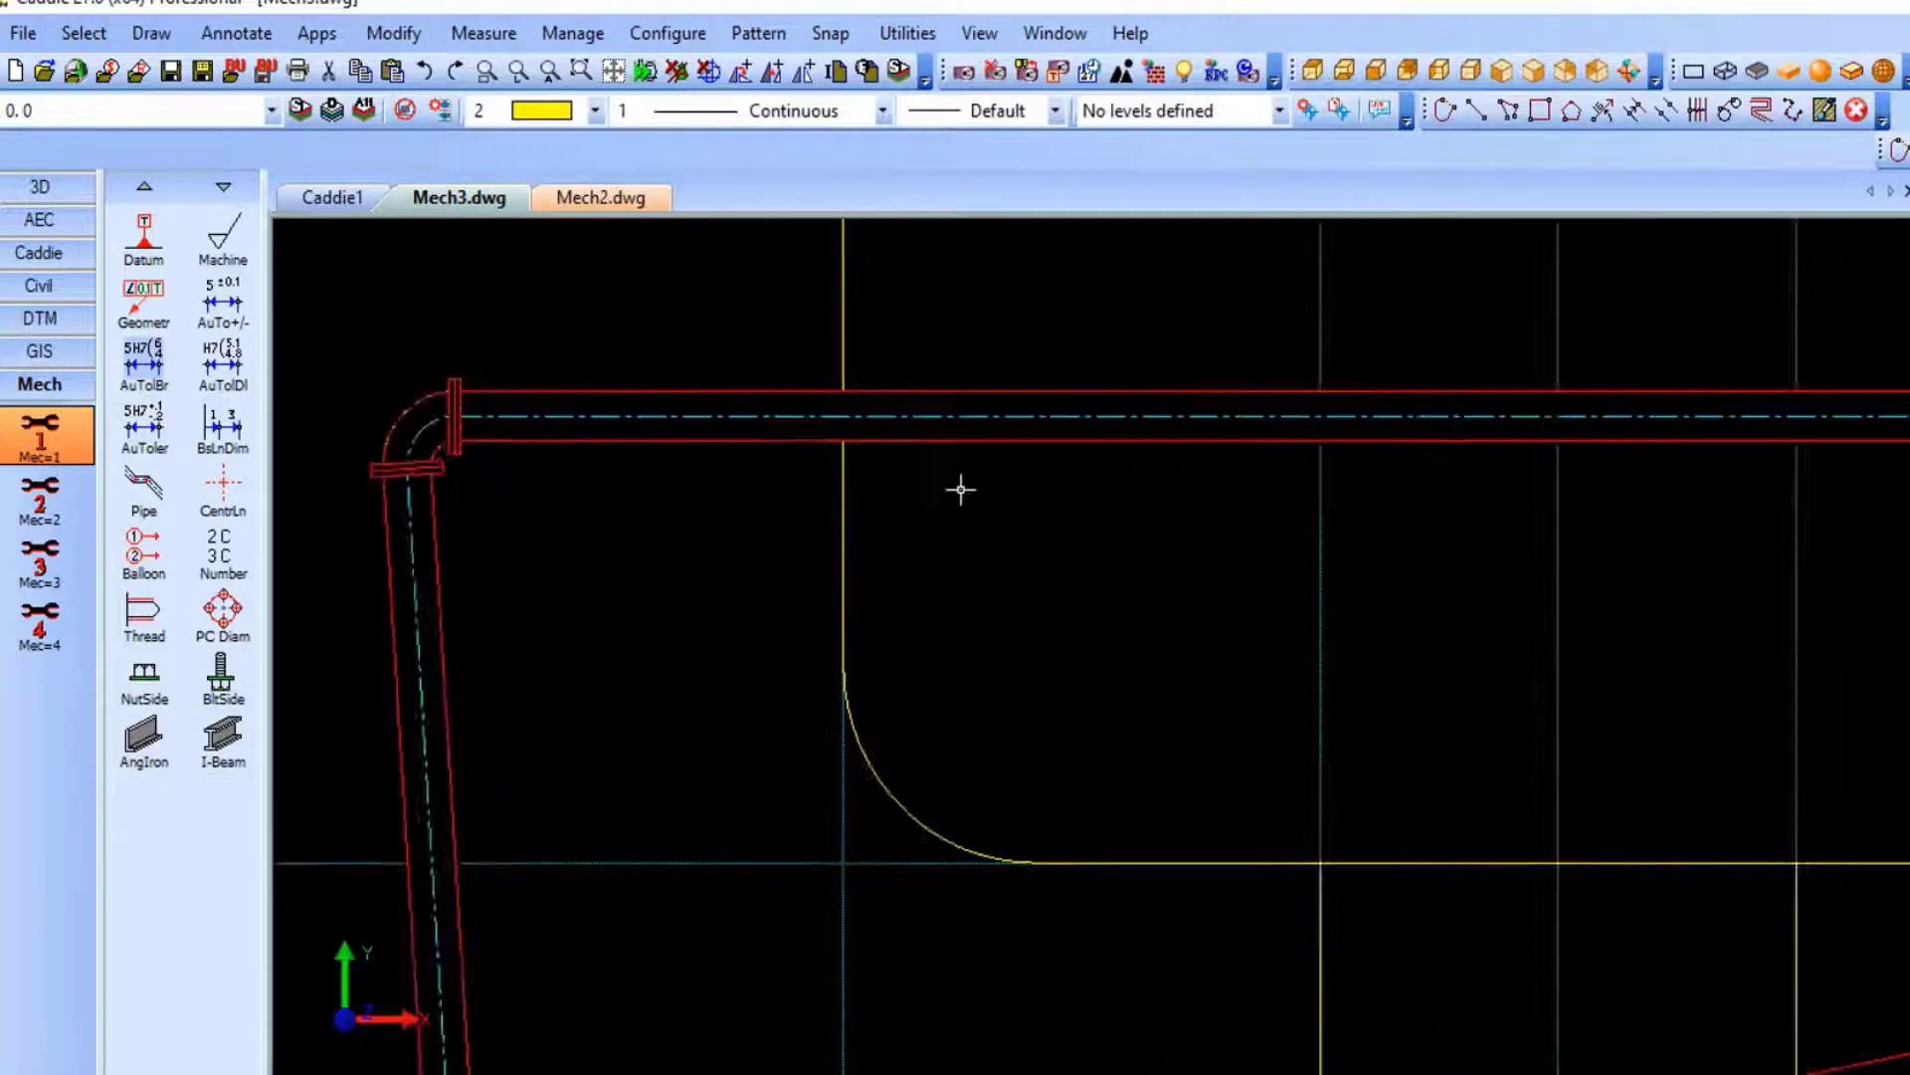
pyautogui.moveTo(880, 455)
pyautogui.mouseDown(button='middle')
pyautogui.moveTo(793, 579)
pyautogui.moveTo(832, 548)
pyautogui.mouseUp(button='middle')
pyautogui.scroll(-3, 792, 579)
pyautogui.scroll(-1, 796, 581)
pyautogui.scroll(-1, 804, 582)
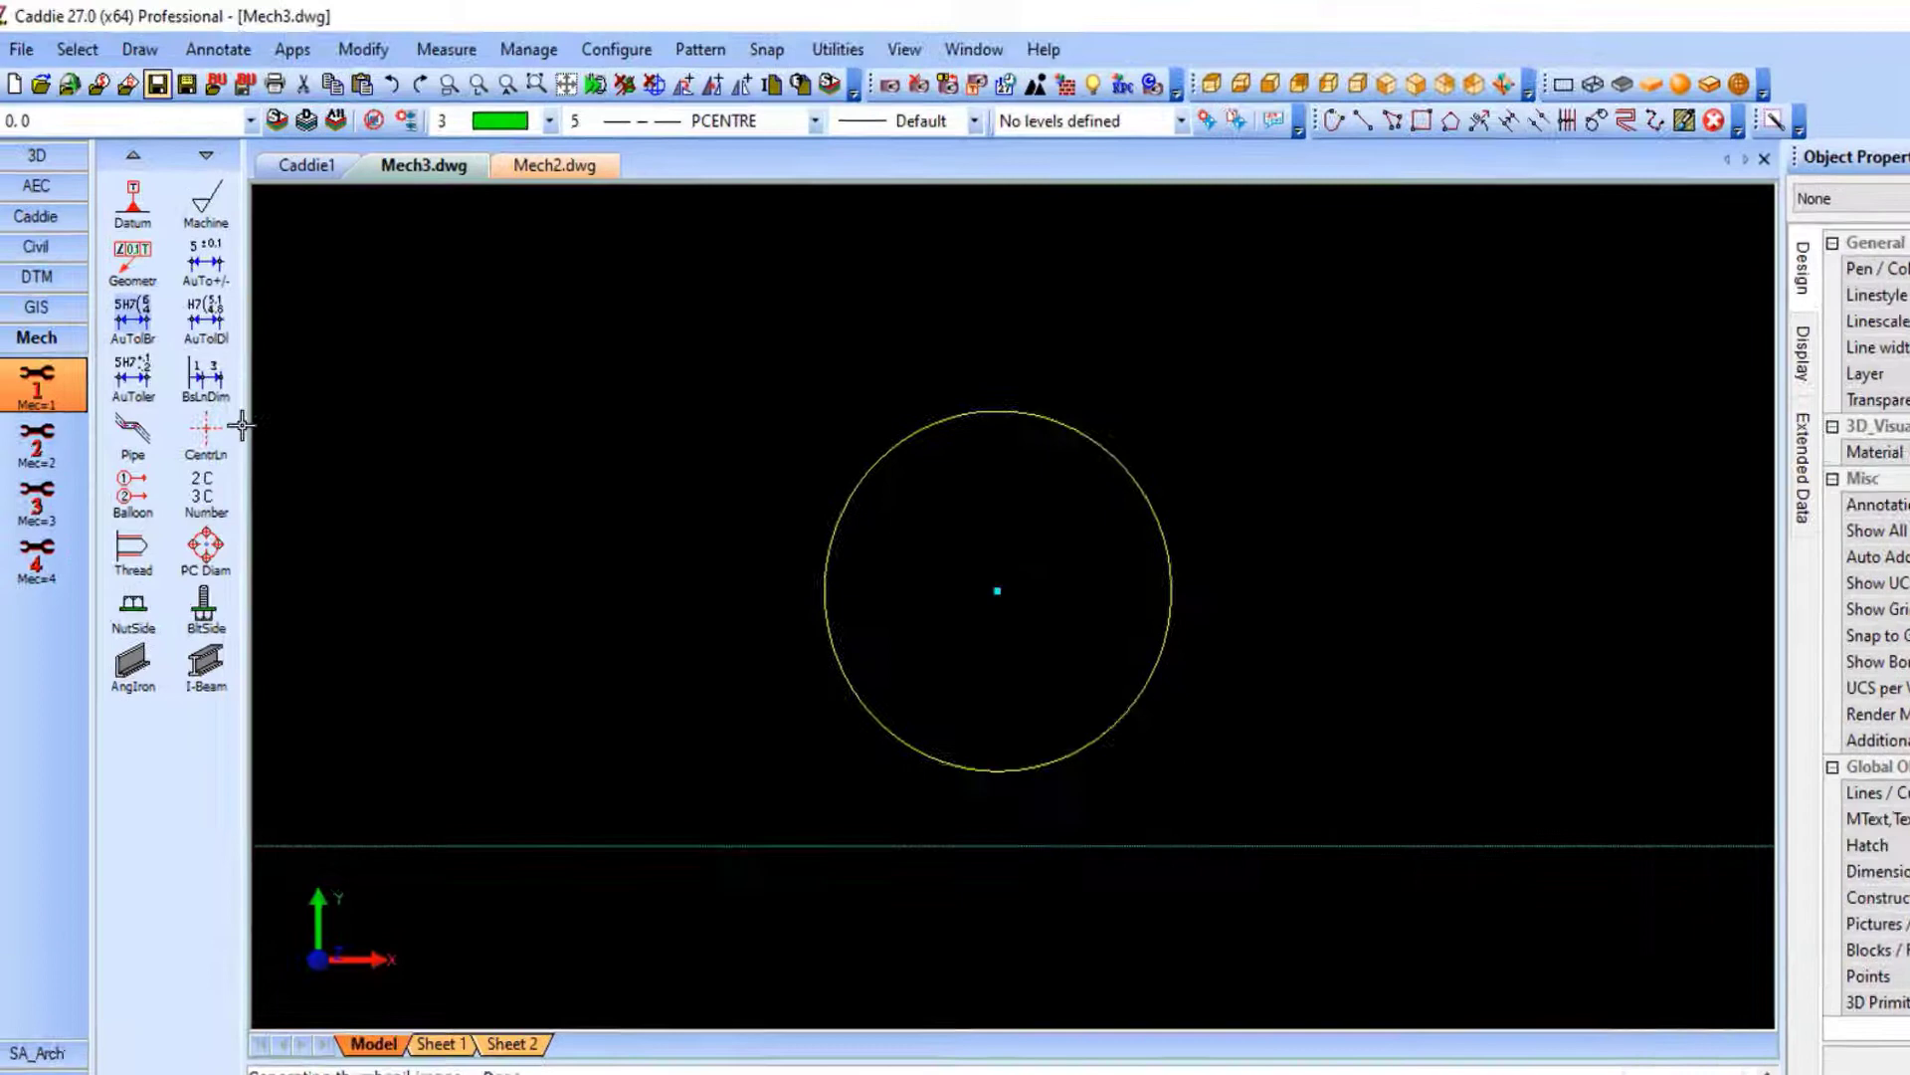
# Add centrelines in pen 3 and PCENTRE line style through the circle's centre, extending slightly beyond its edge.
pyautogui.click(187, 384)
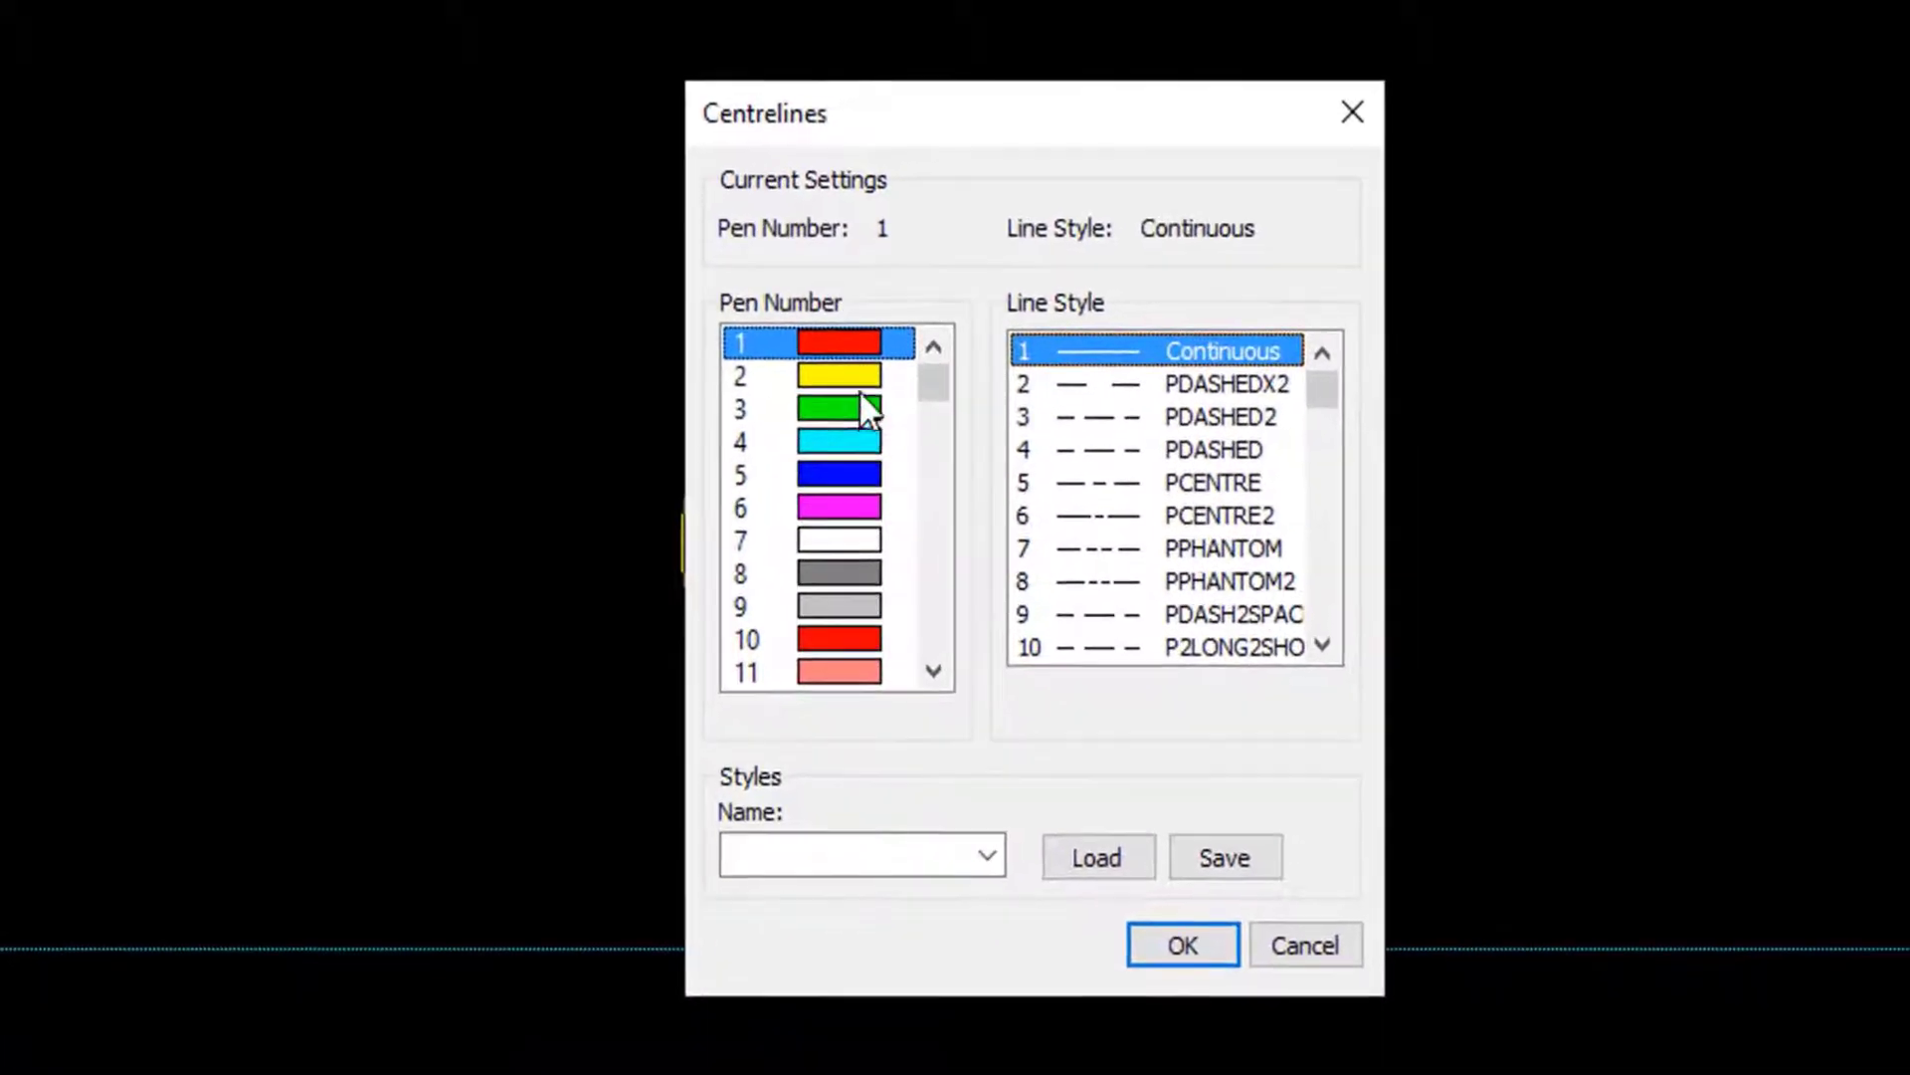
pyautogui.click(863, 406)
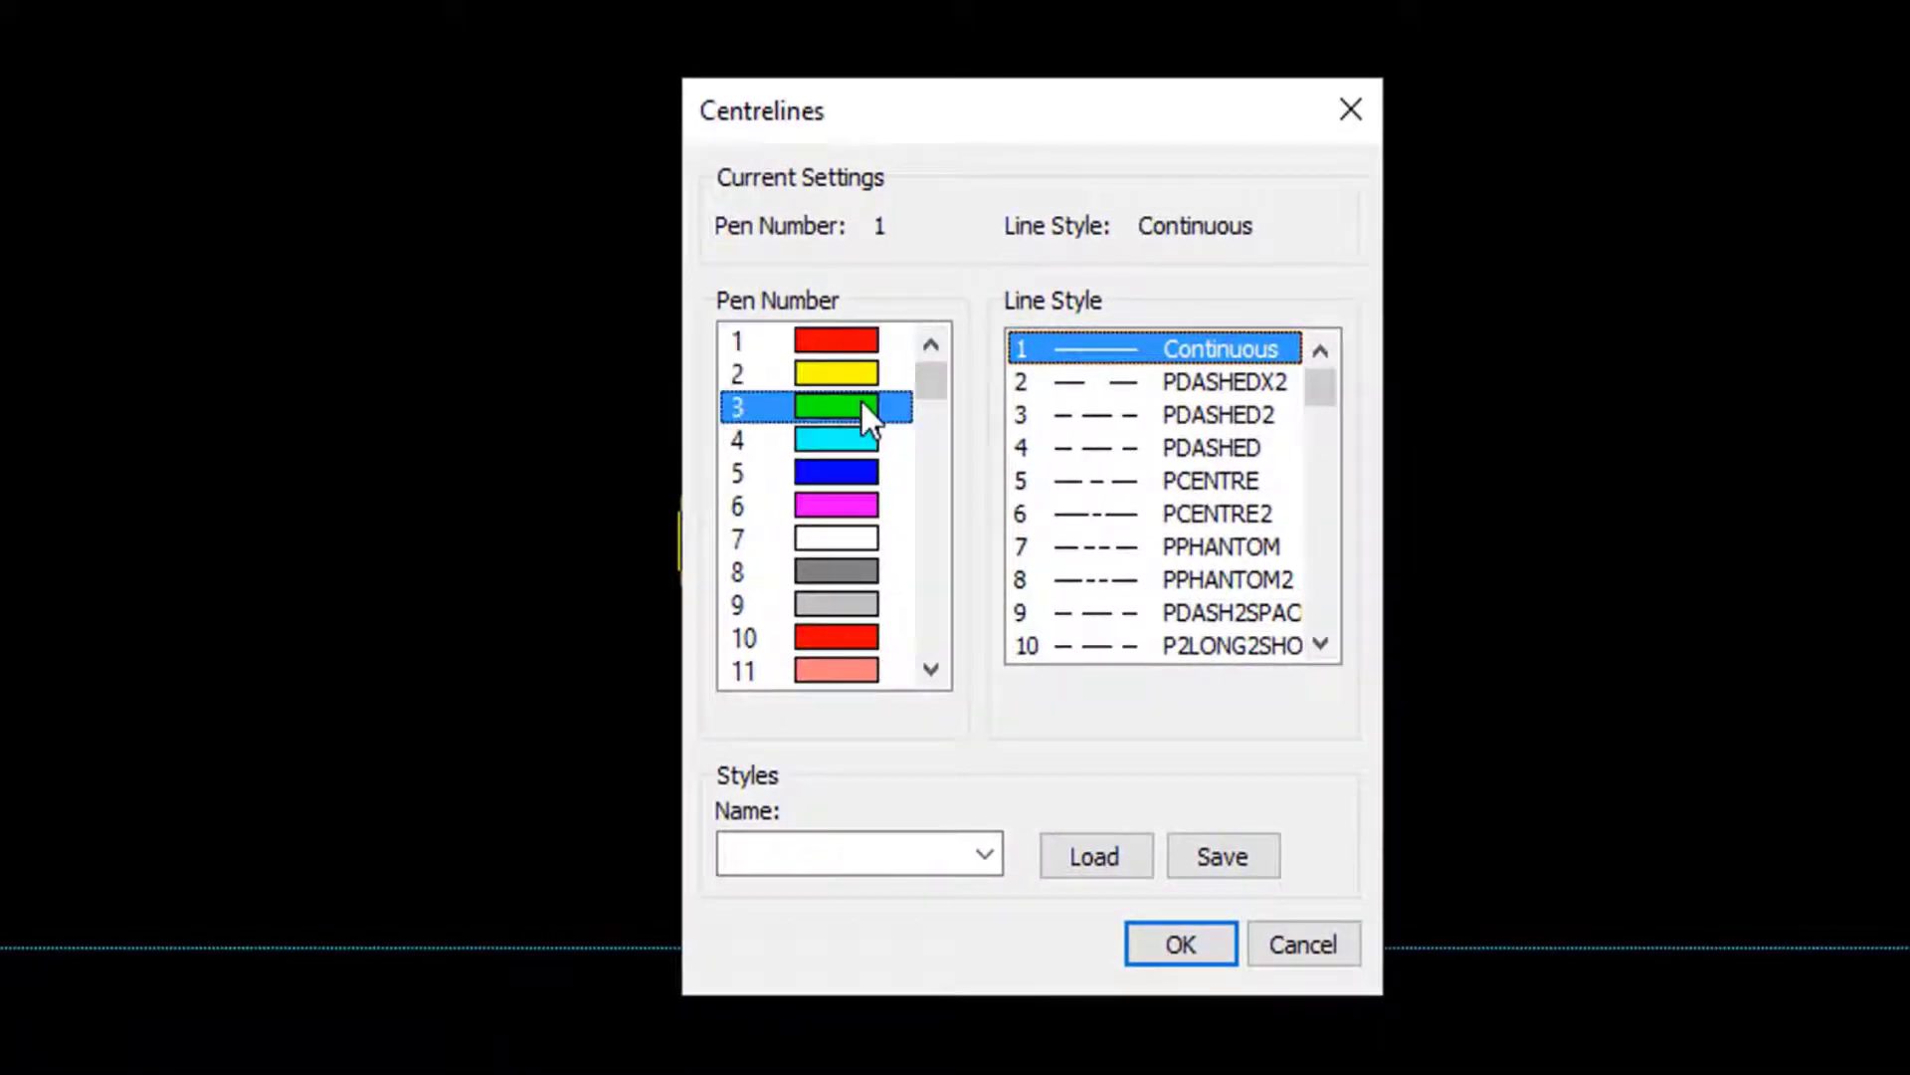
pyautogui.click(1125, 487)
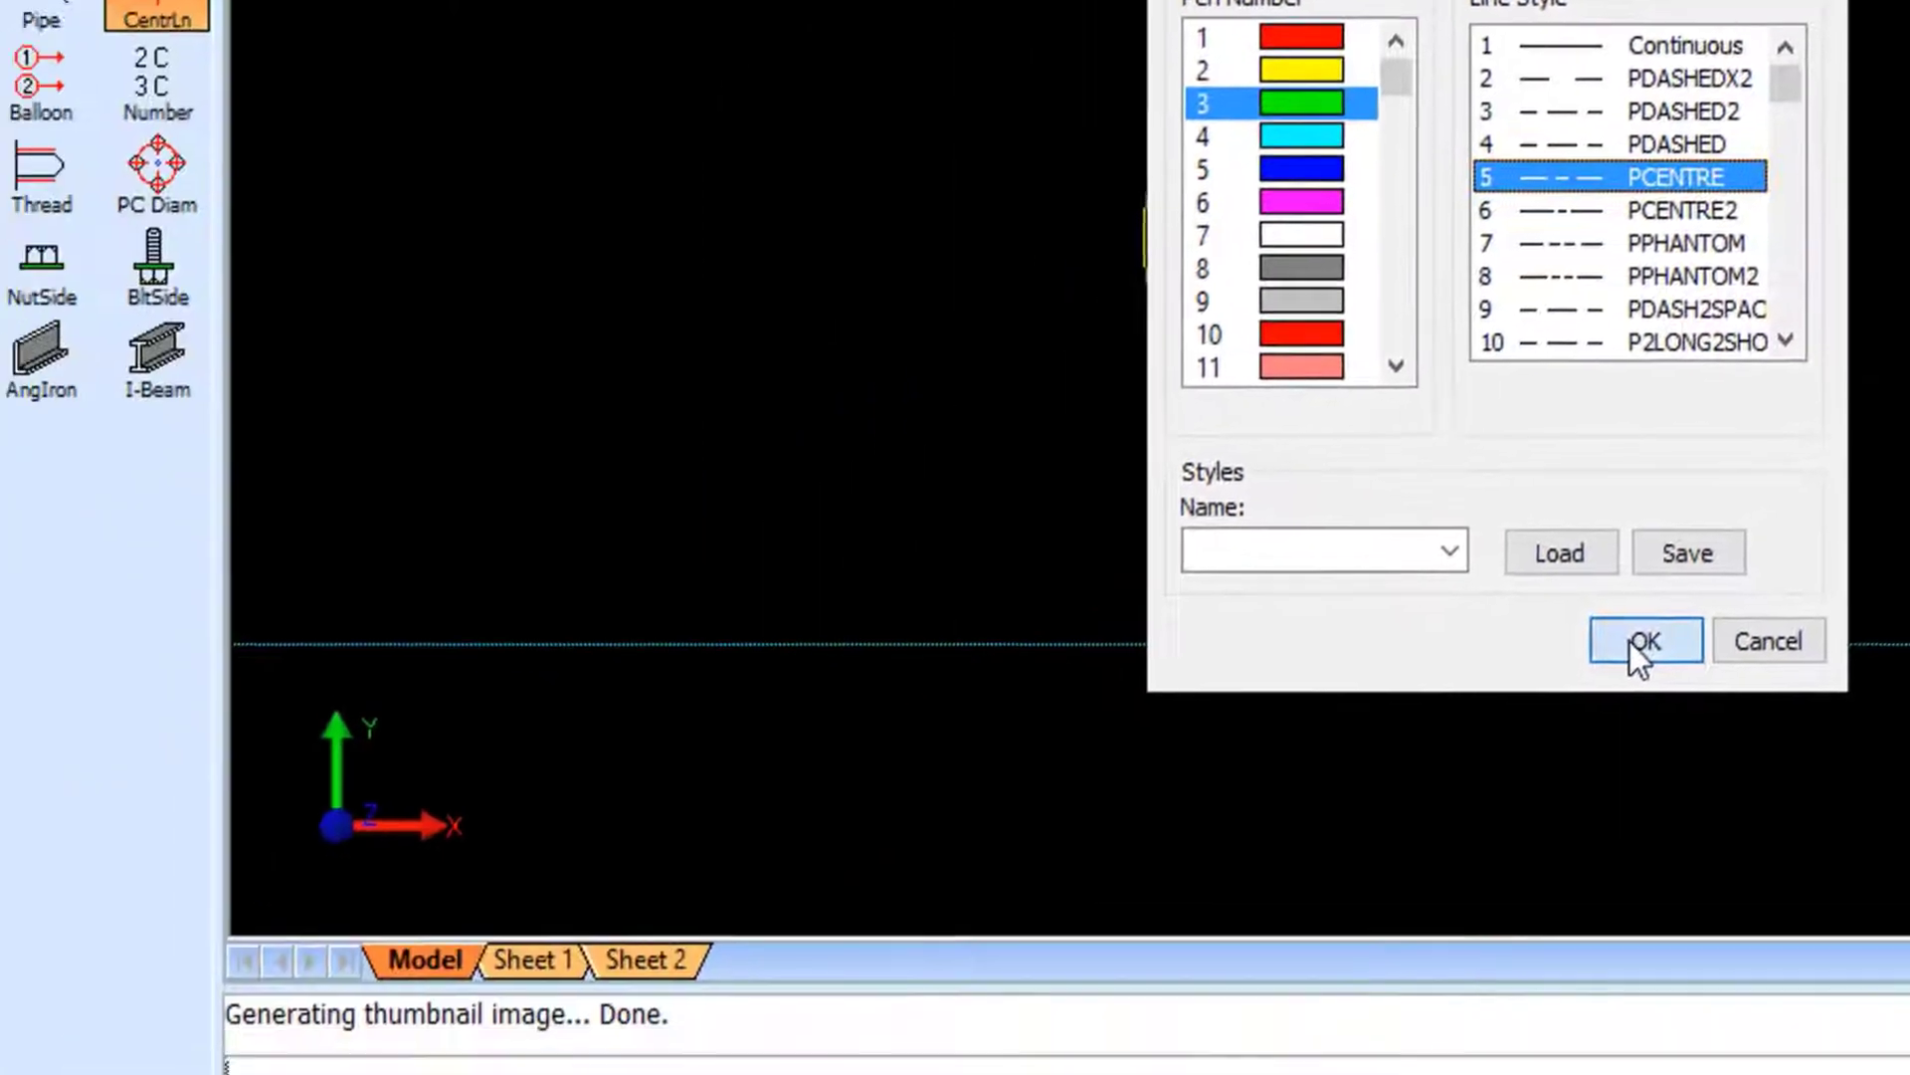
pyautogui.click(1198, 929)
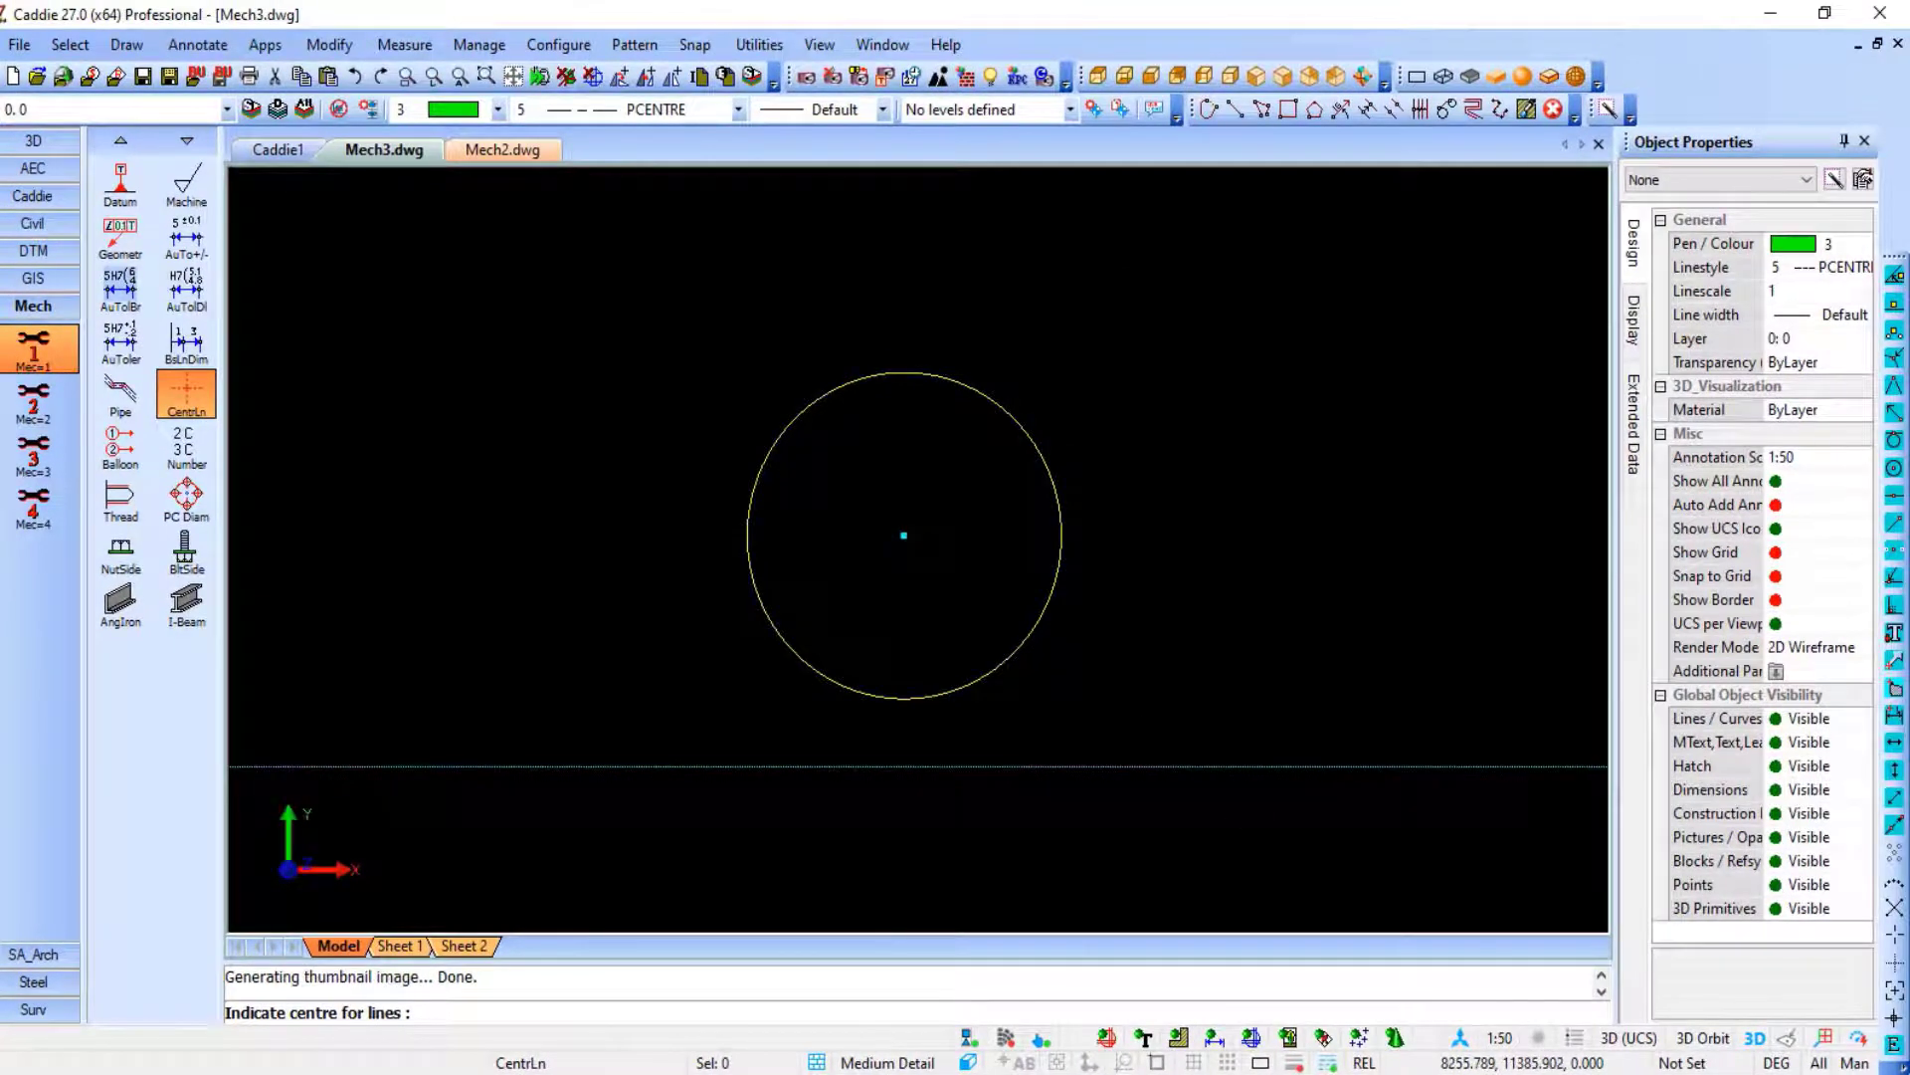
pyautogui.click(1894, 882)
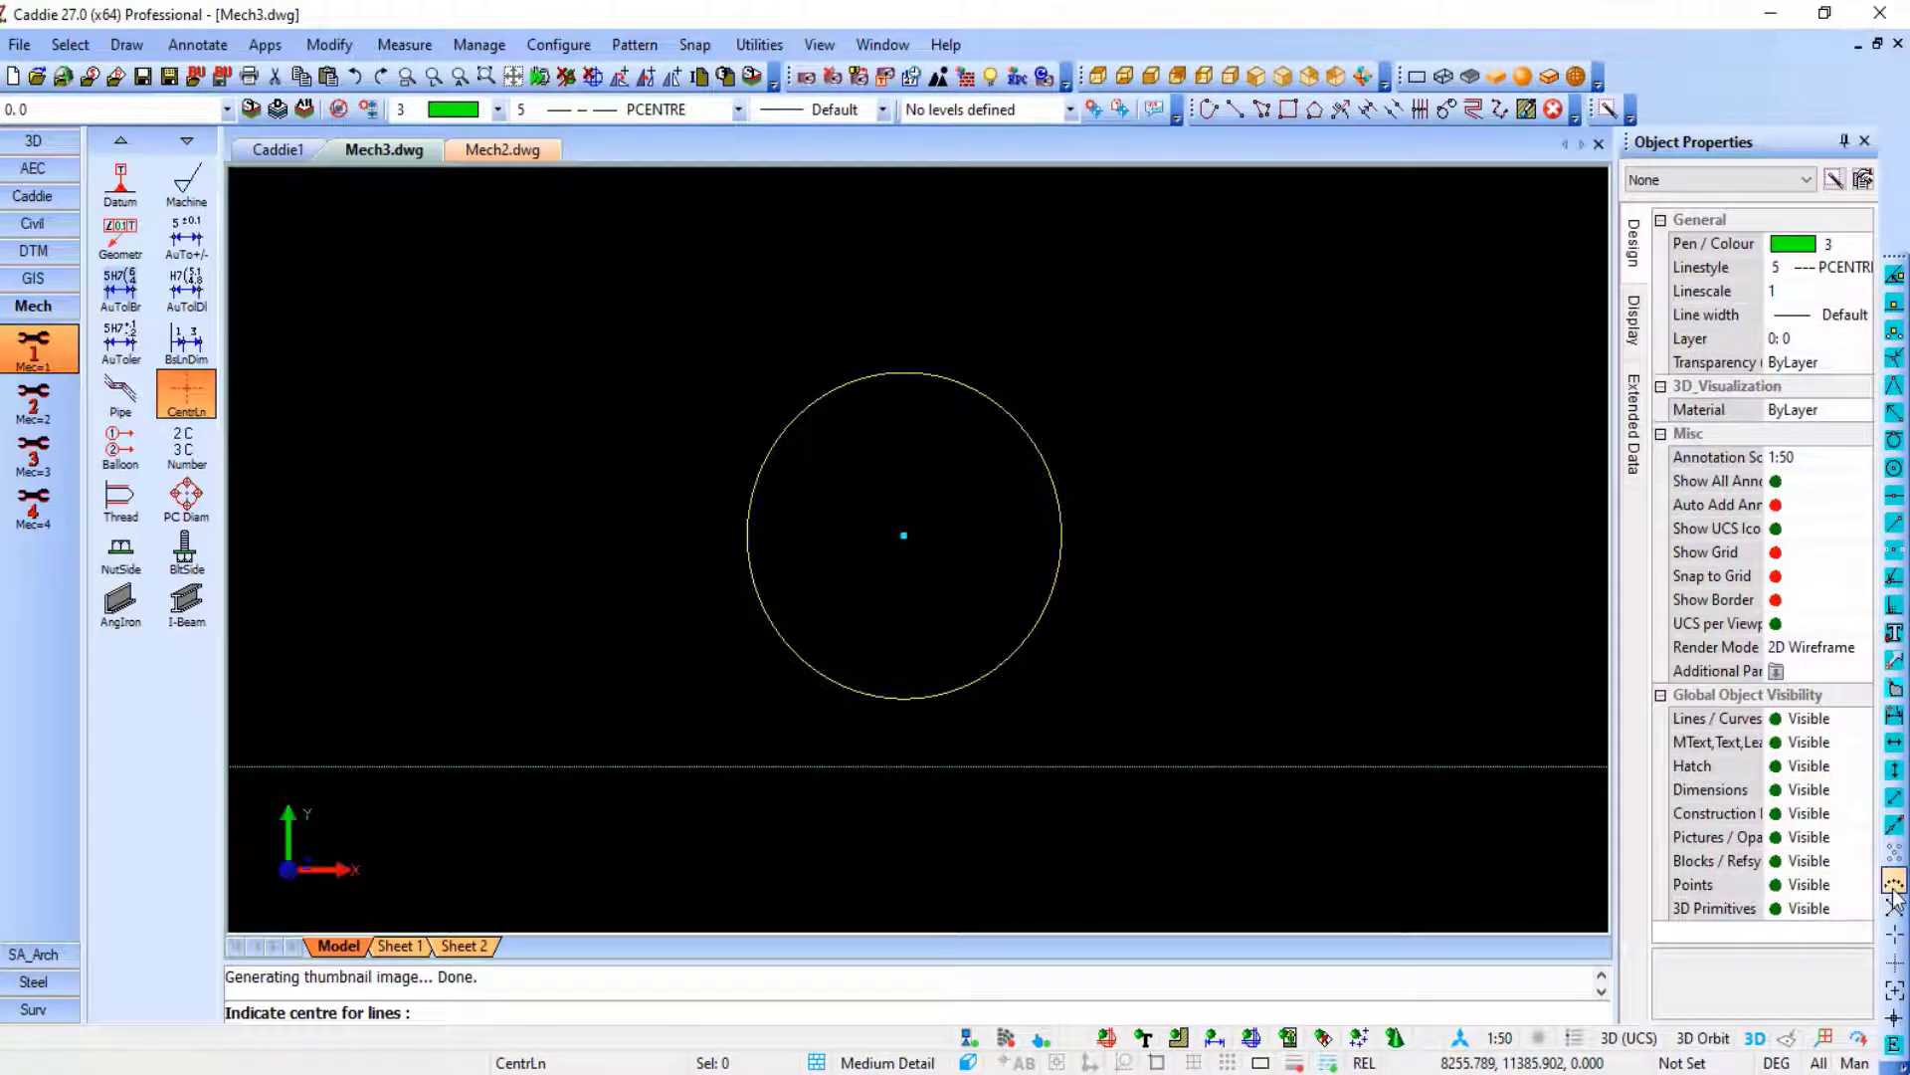
pyautogui.click(903, 535)
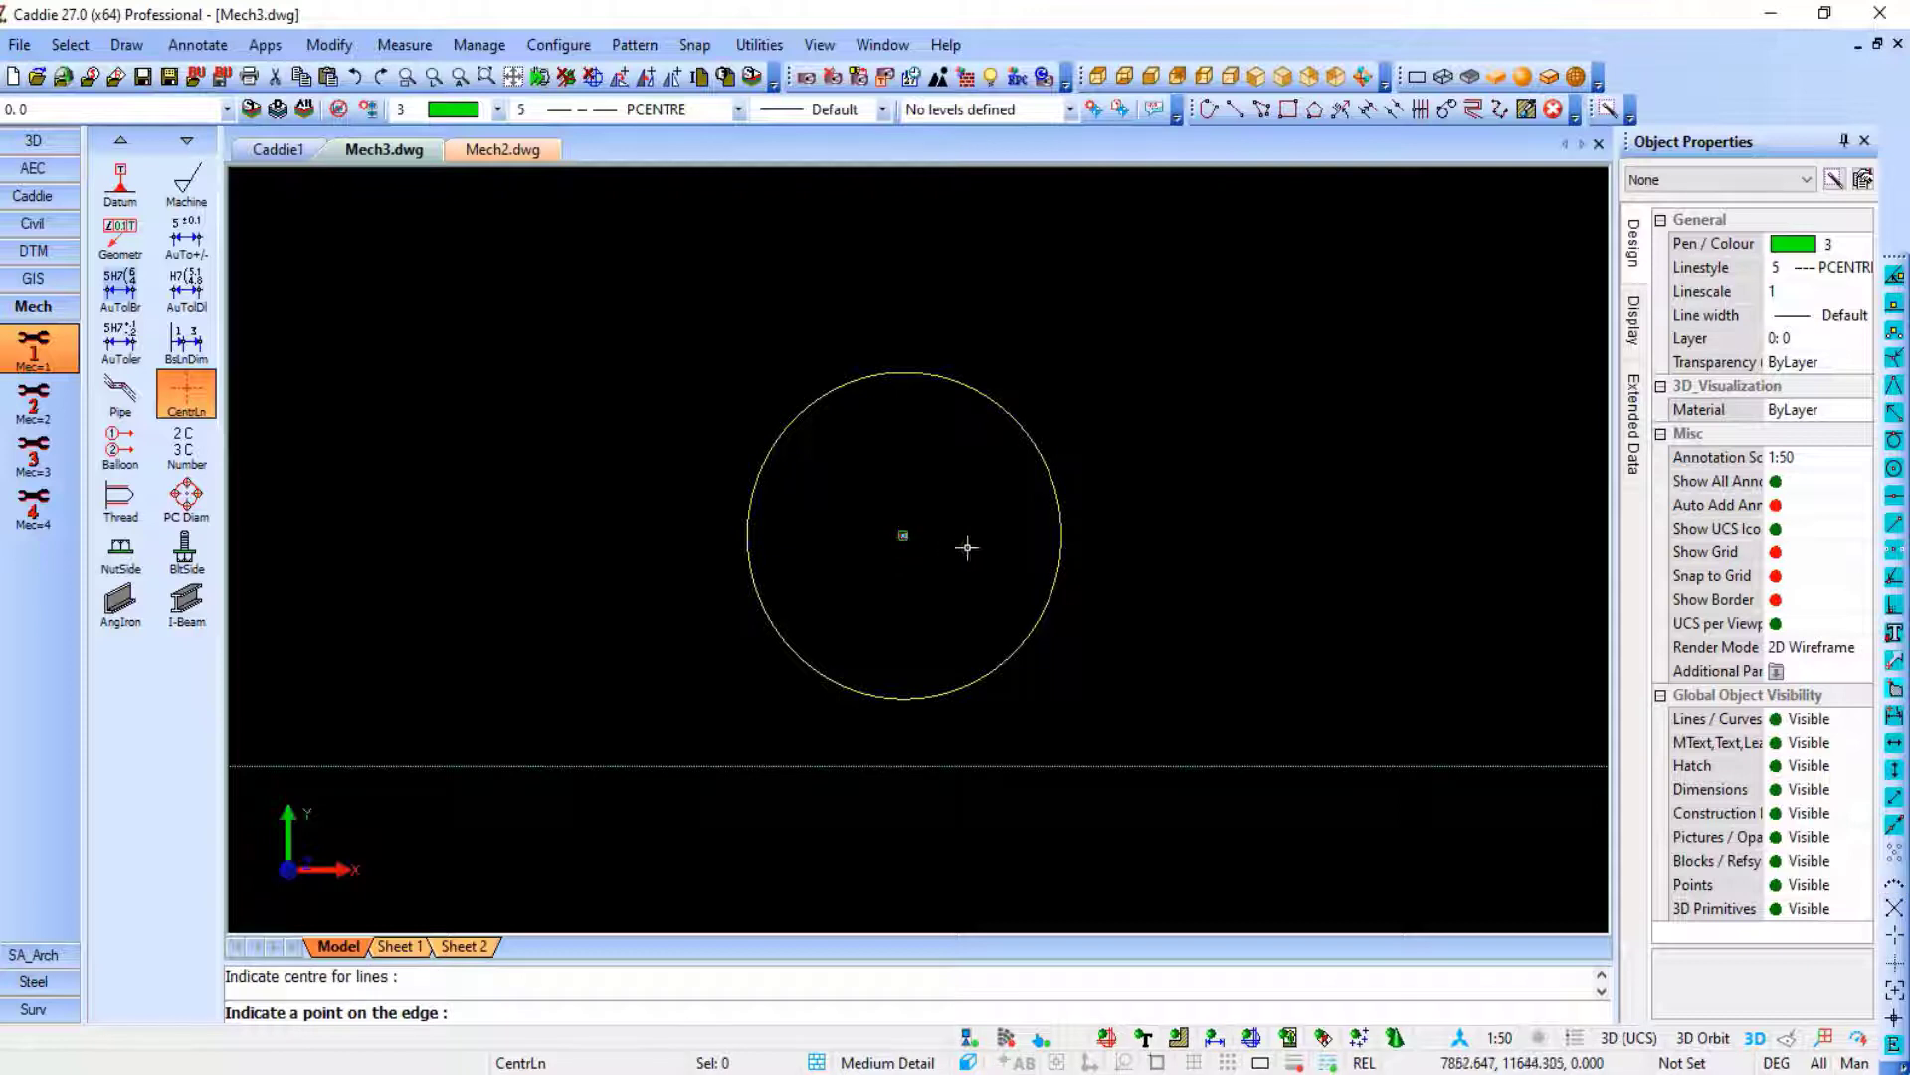
pyautogui.click(1127, 525)
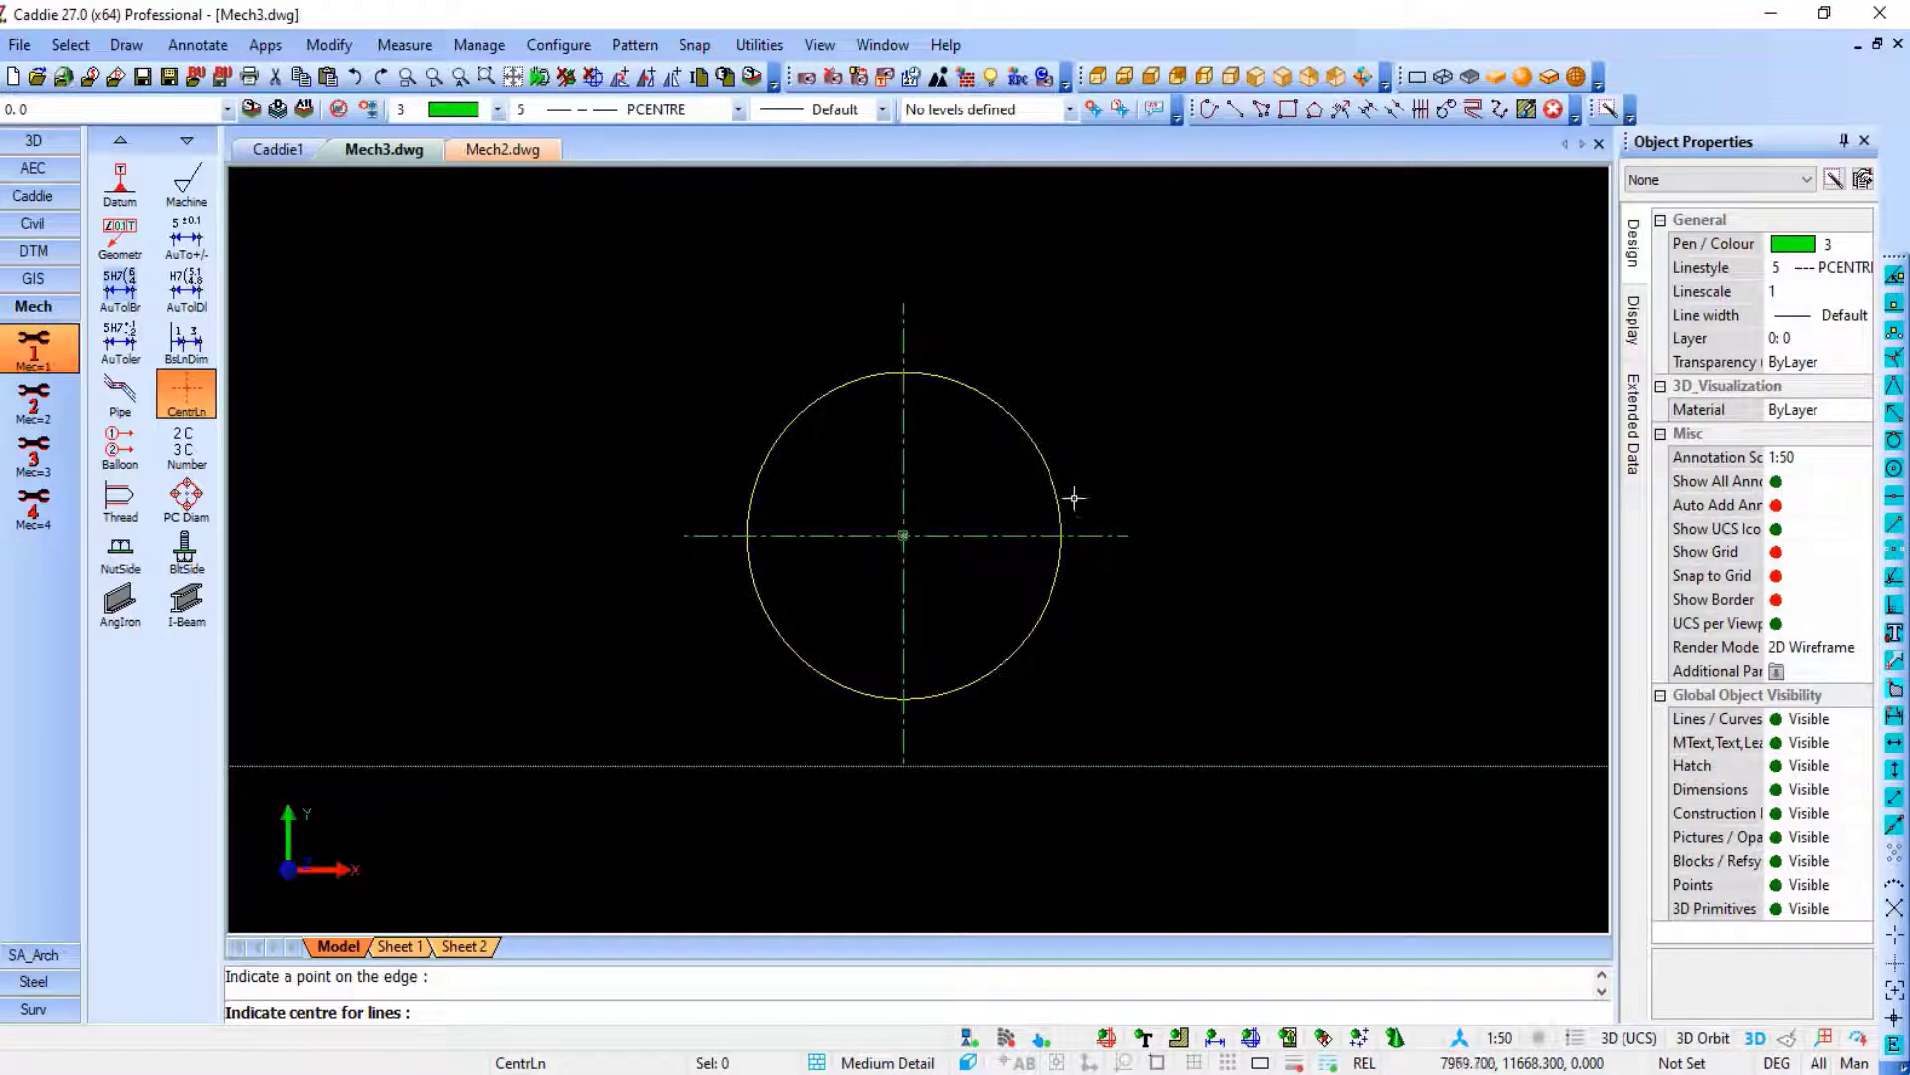
pyautogui.press('Escape')
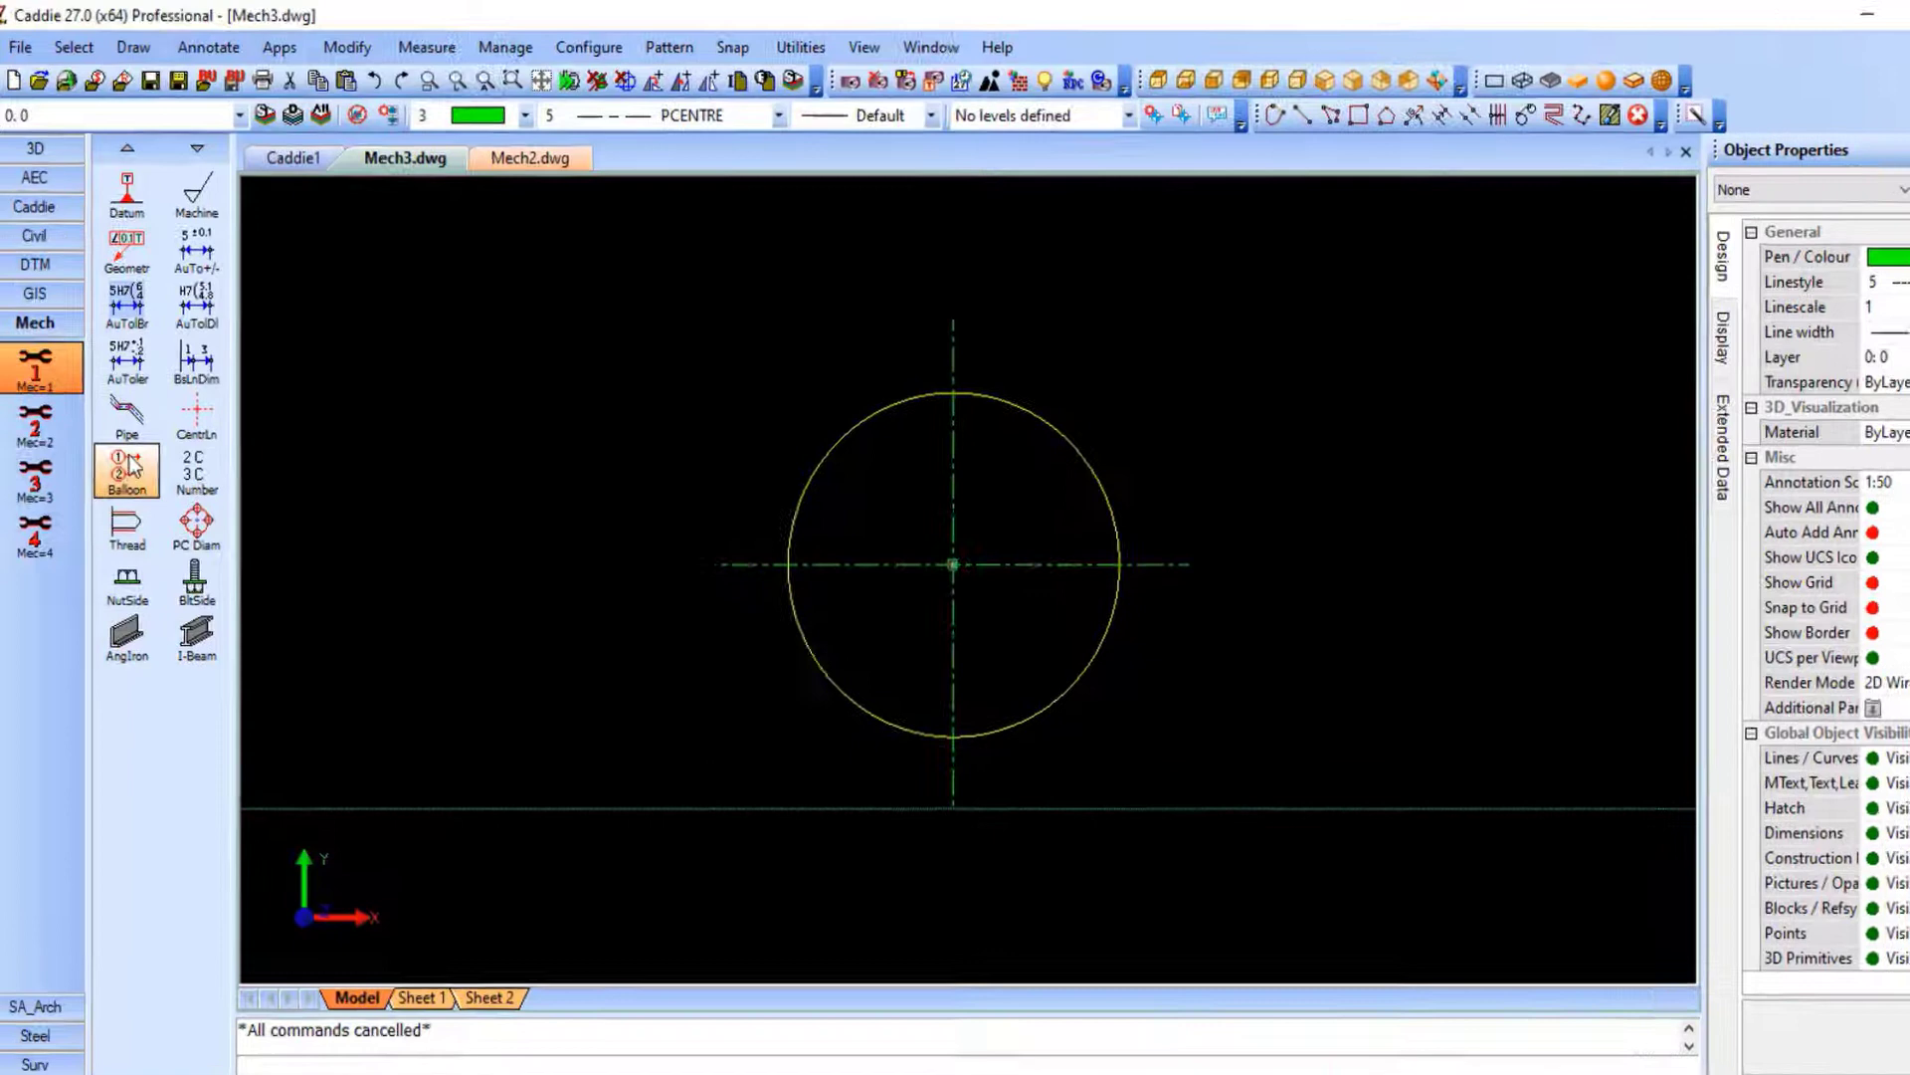
# Place balloon 1 with an arrow to the circle's upper right, using text height 10, radius 10 and scale 1:1, and increase the number.
pyautogui.click(128, 468)
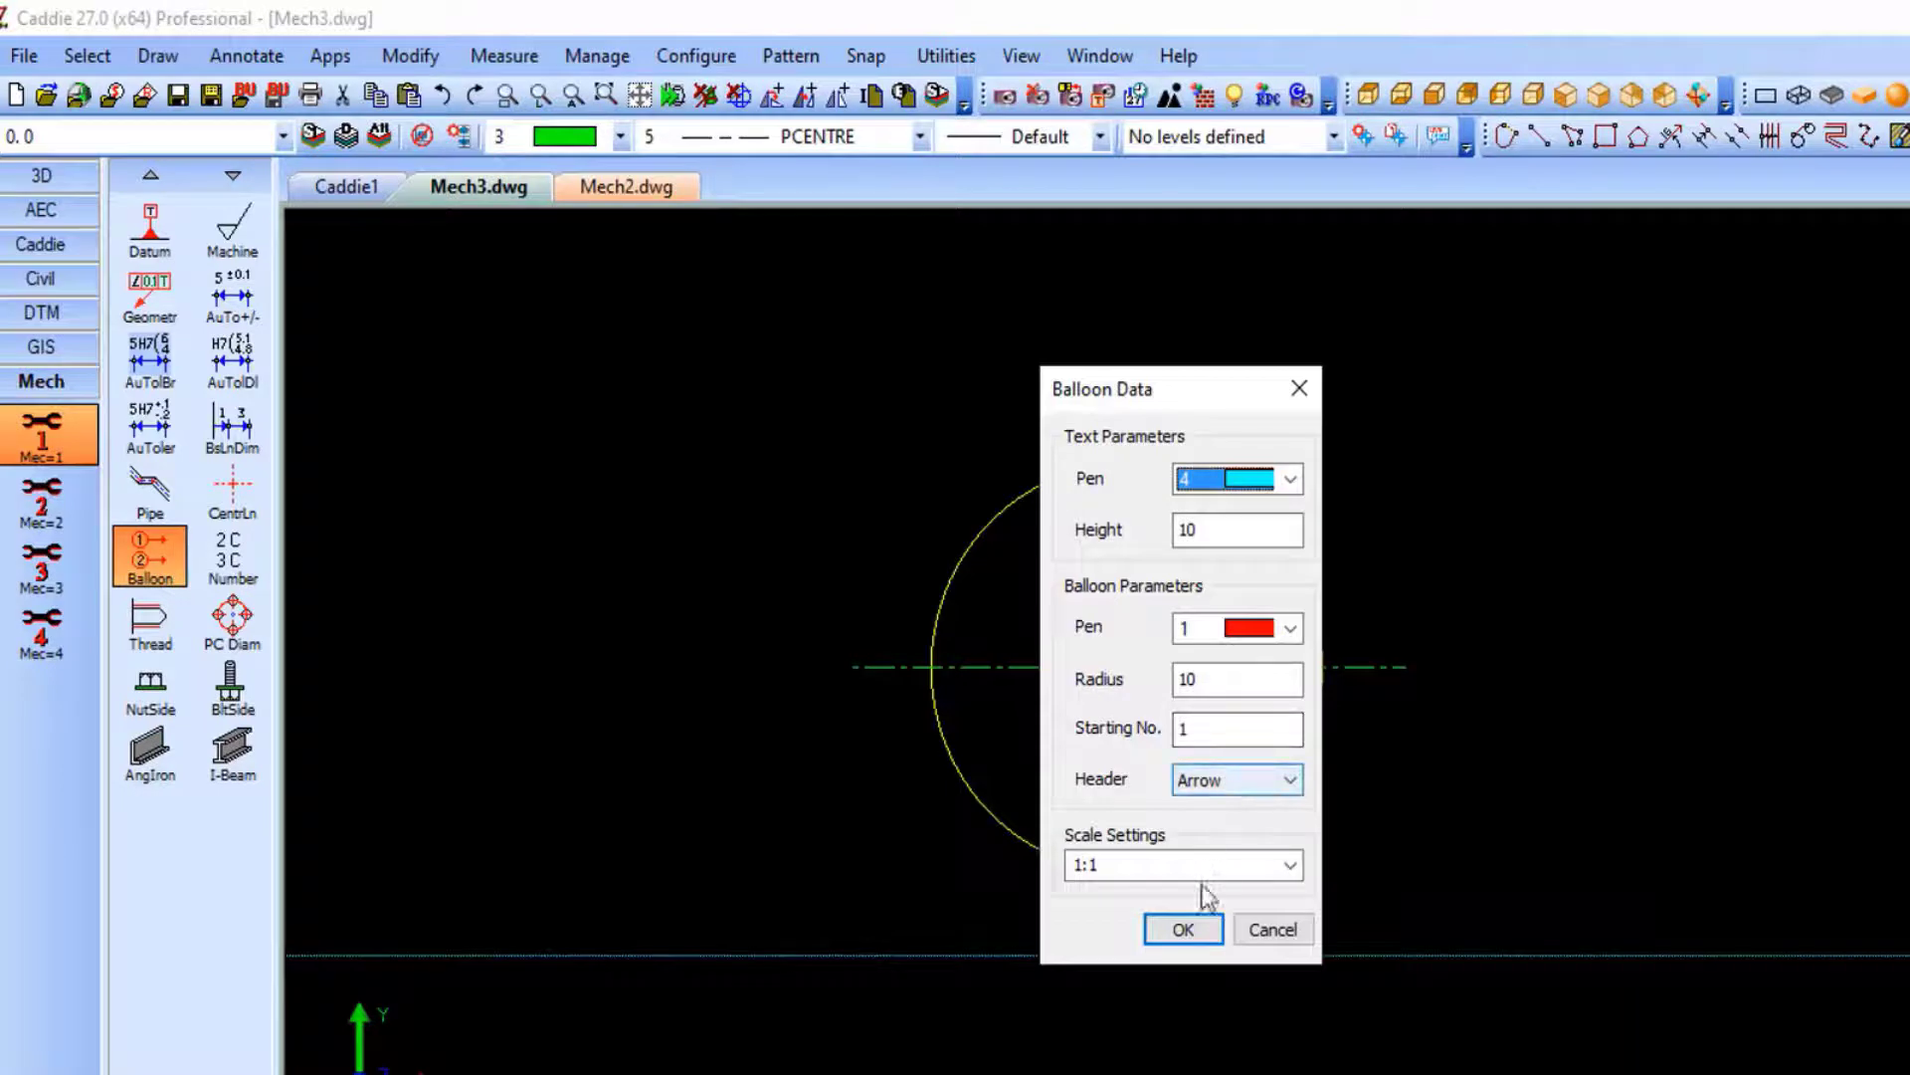
pyautogui.click(1197, 939)
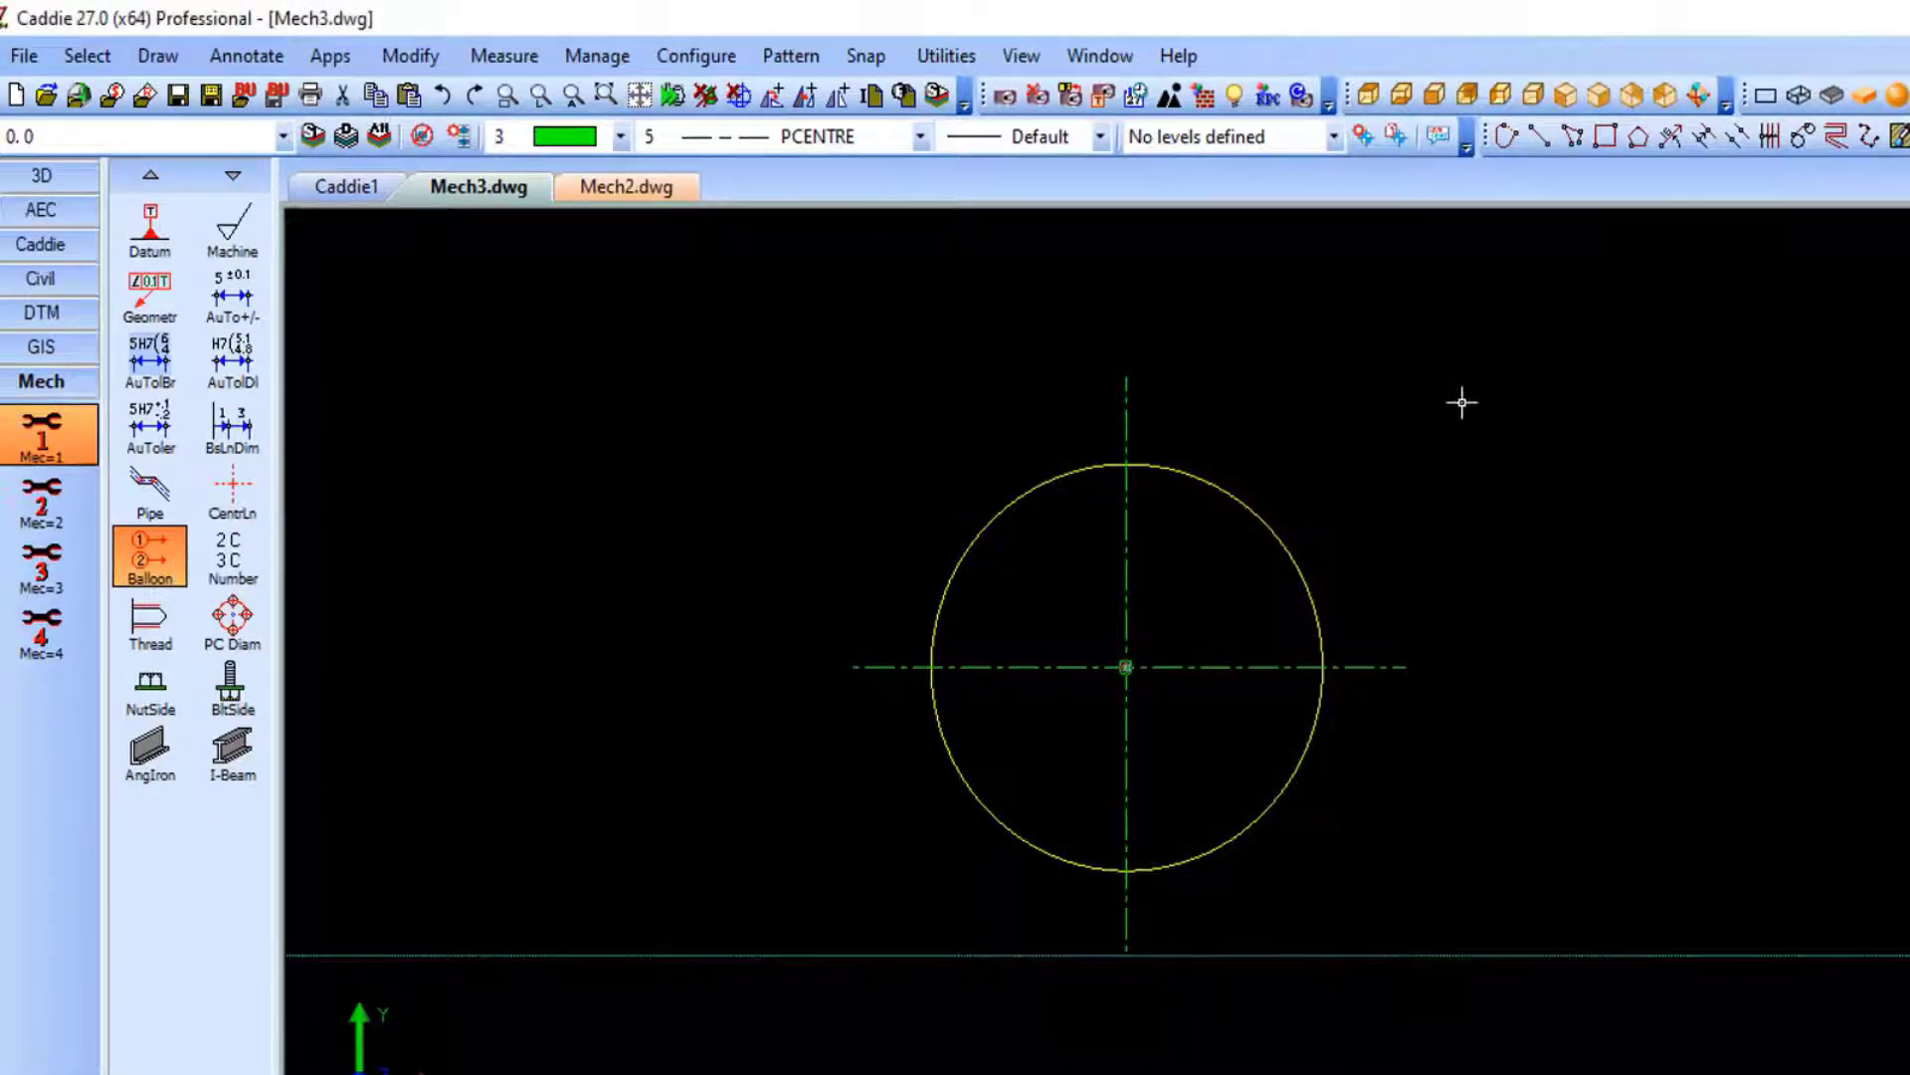
pyautogui.click(1358, 432)
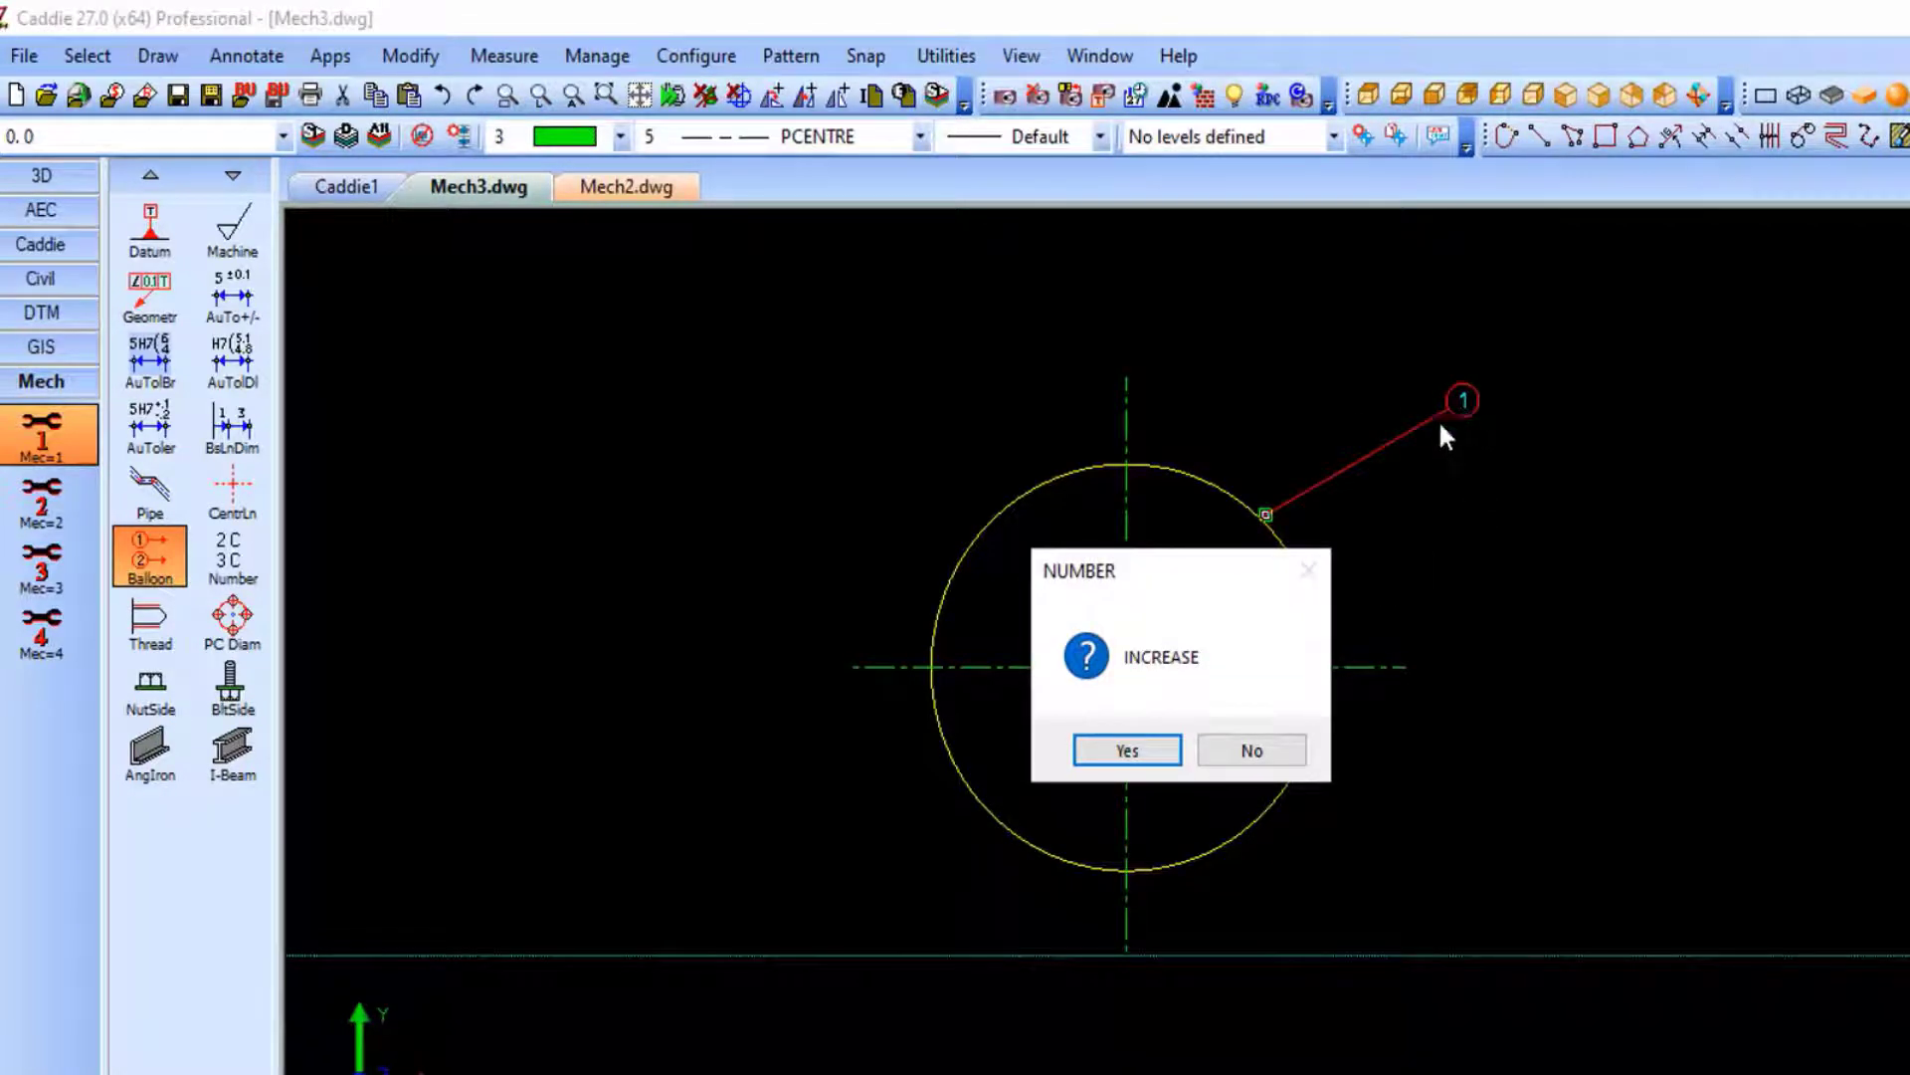
pyautogui.click(1151, 755)
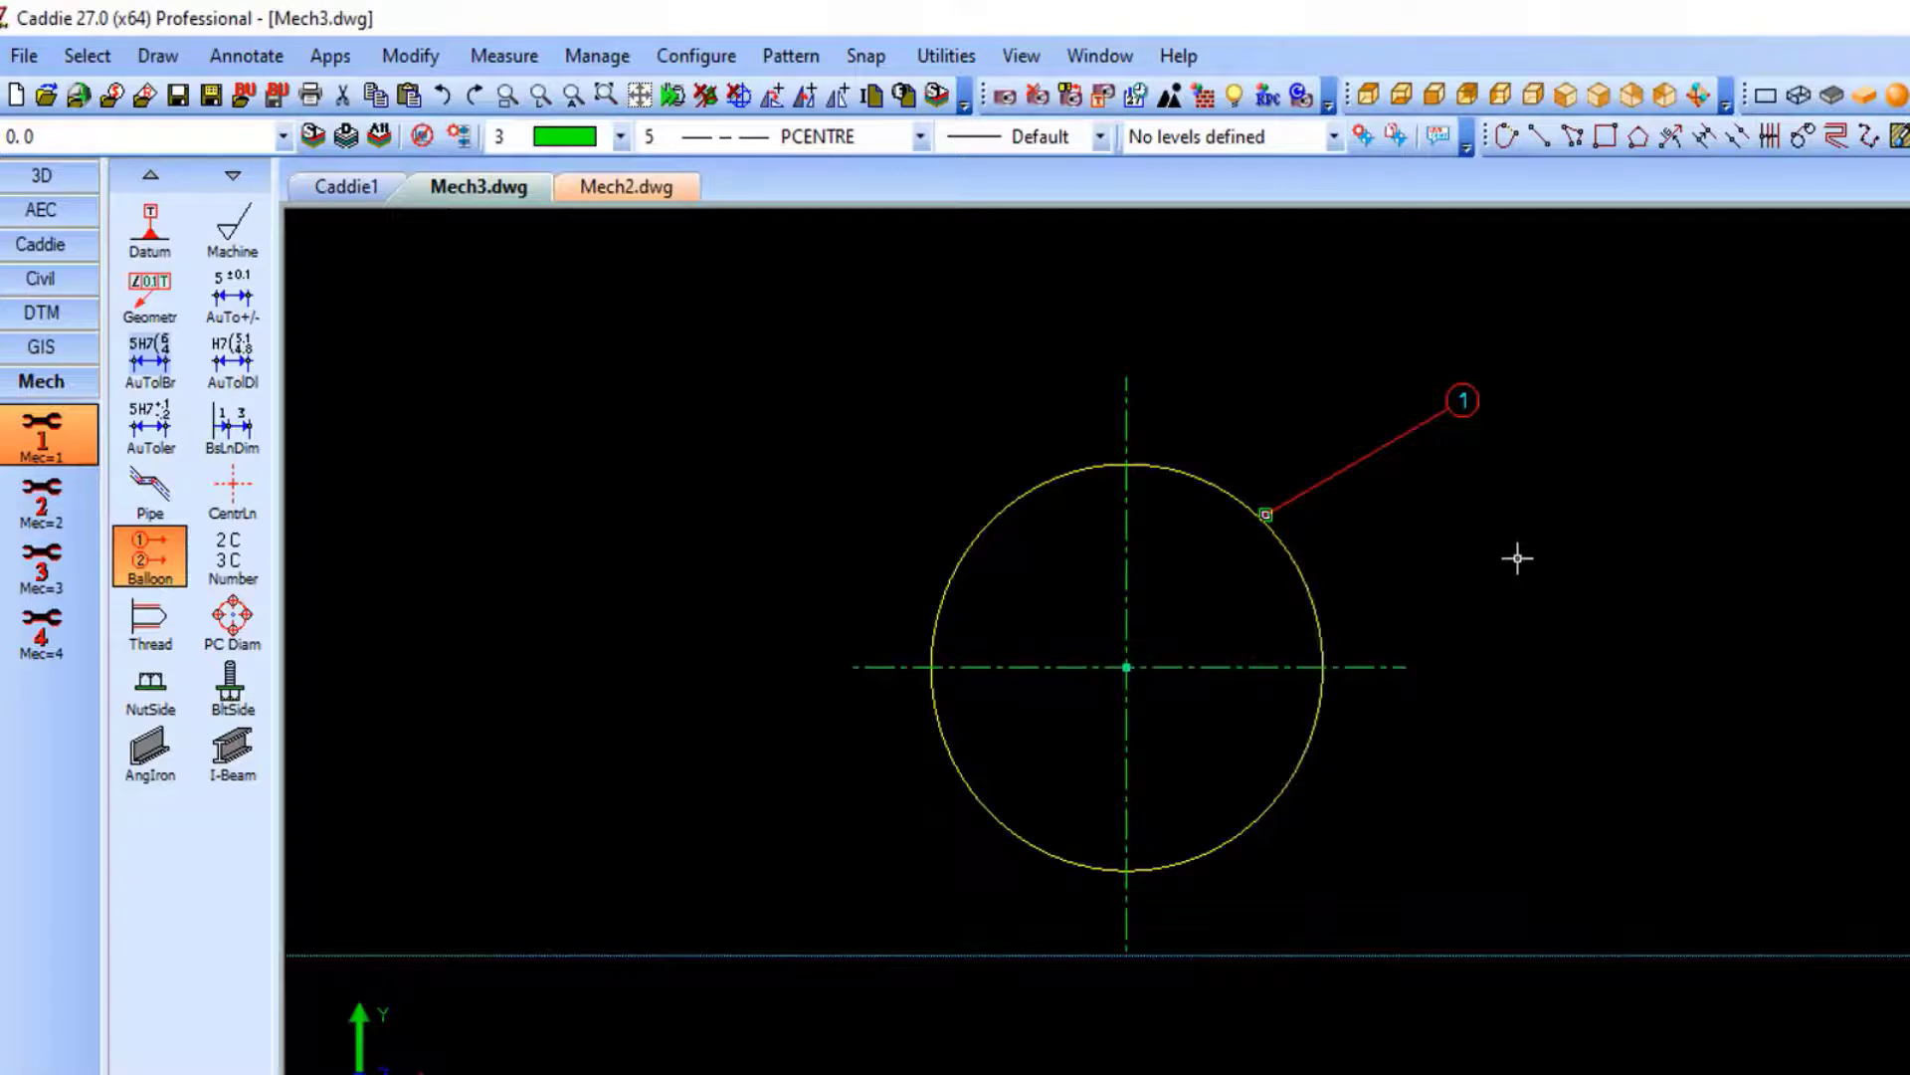
# Add balloons 2 and 3 below the first along the circle's right side, plus another balloon 3 without increasing the number.
pyautogui.click(1309, 578)
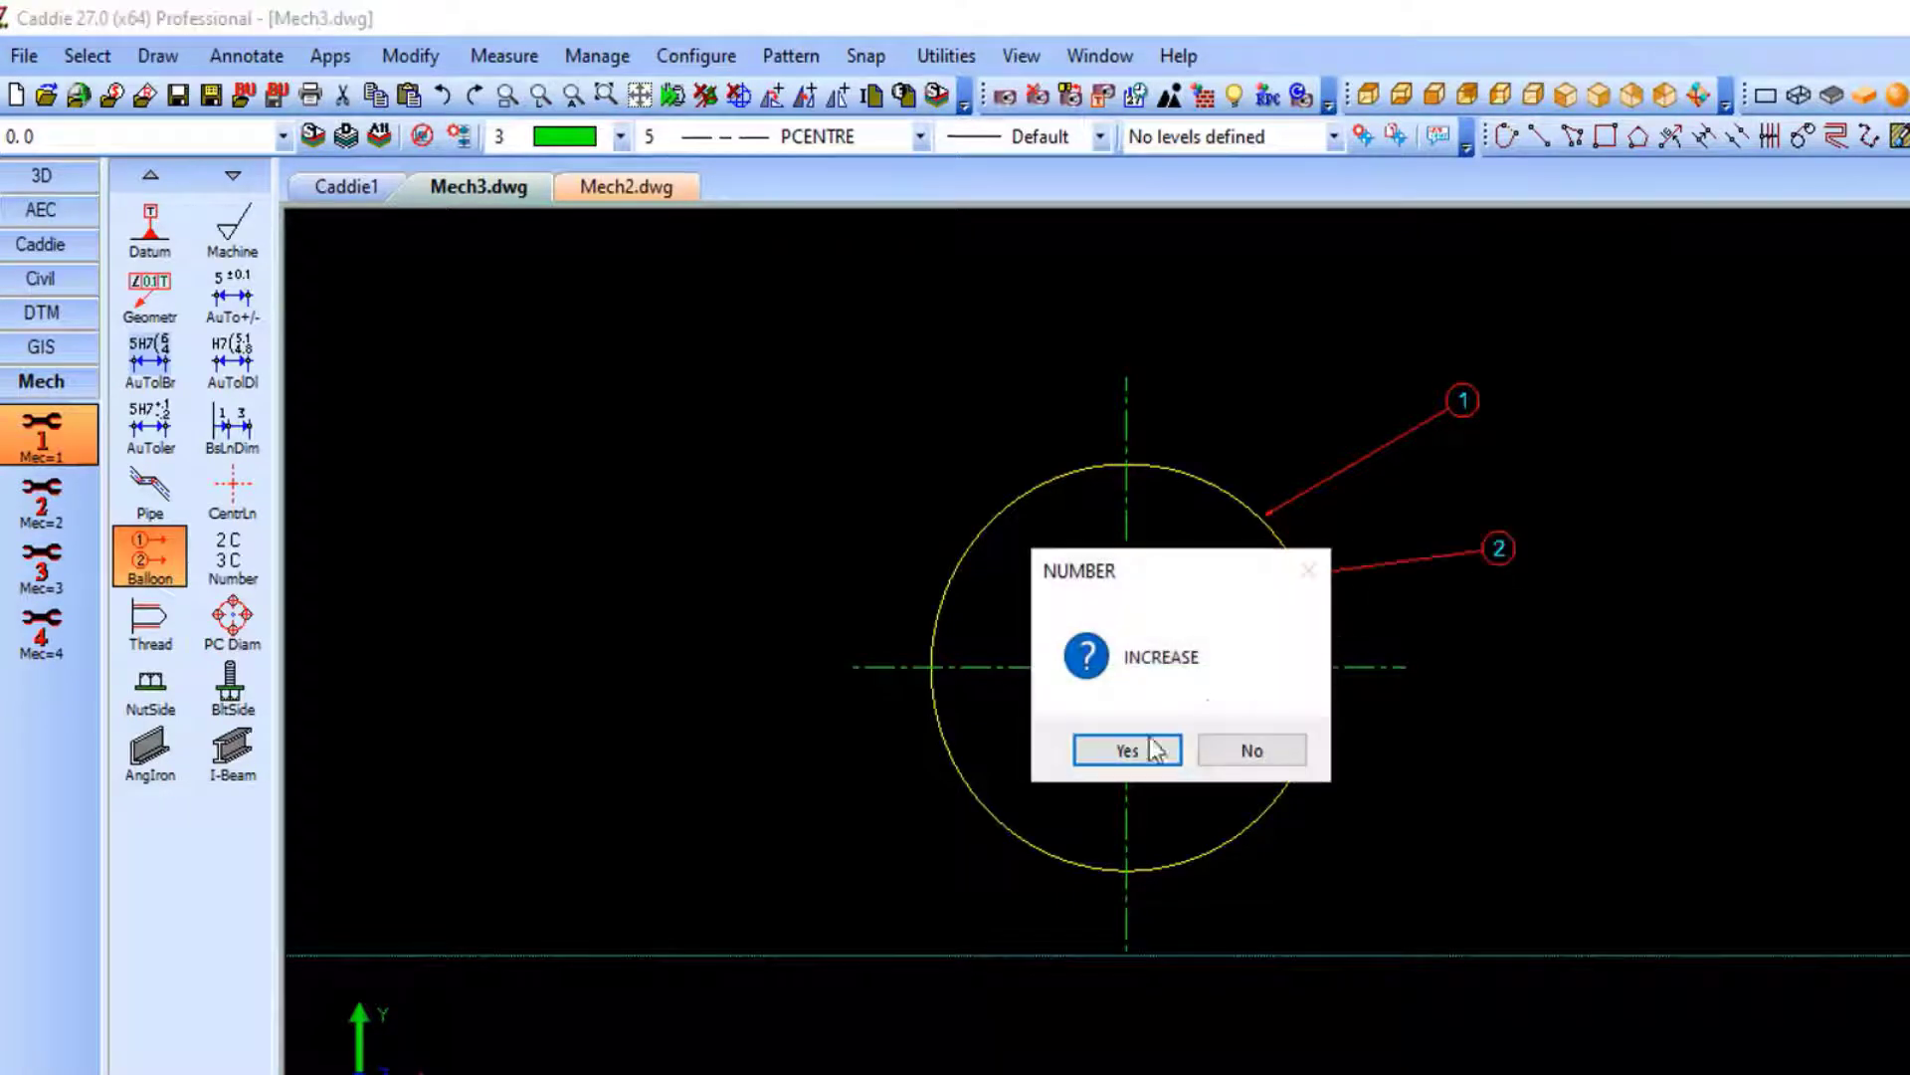
pyautogui.click(1235, 754)
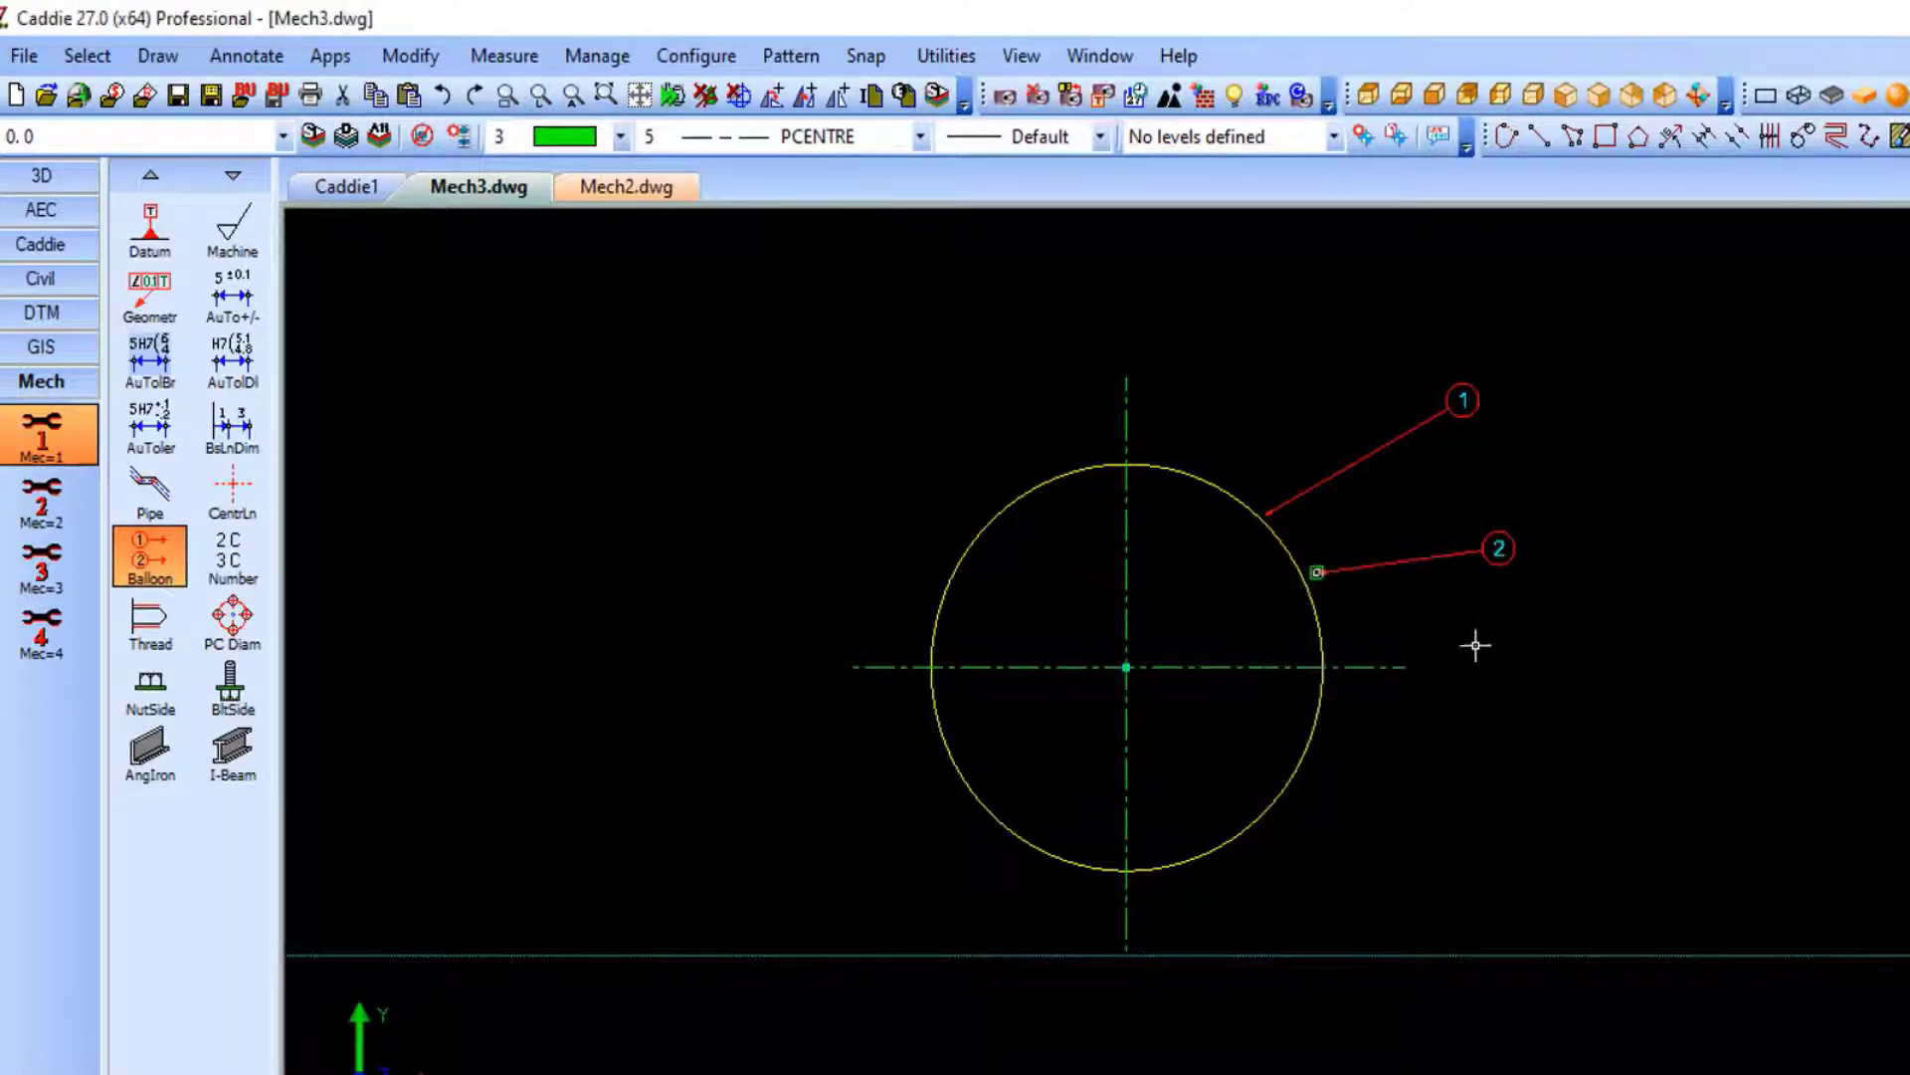
pyautogui.click(1330, 623)
pyautogui.click(1248, 755)
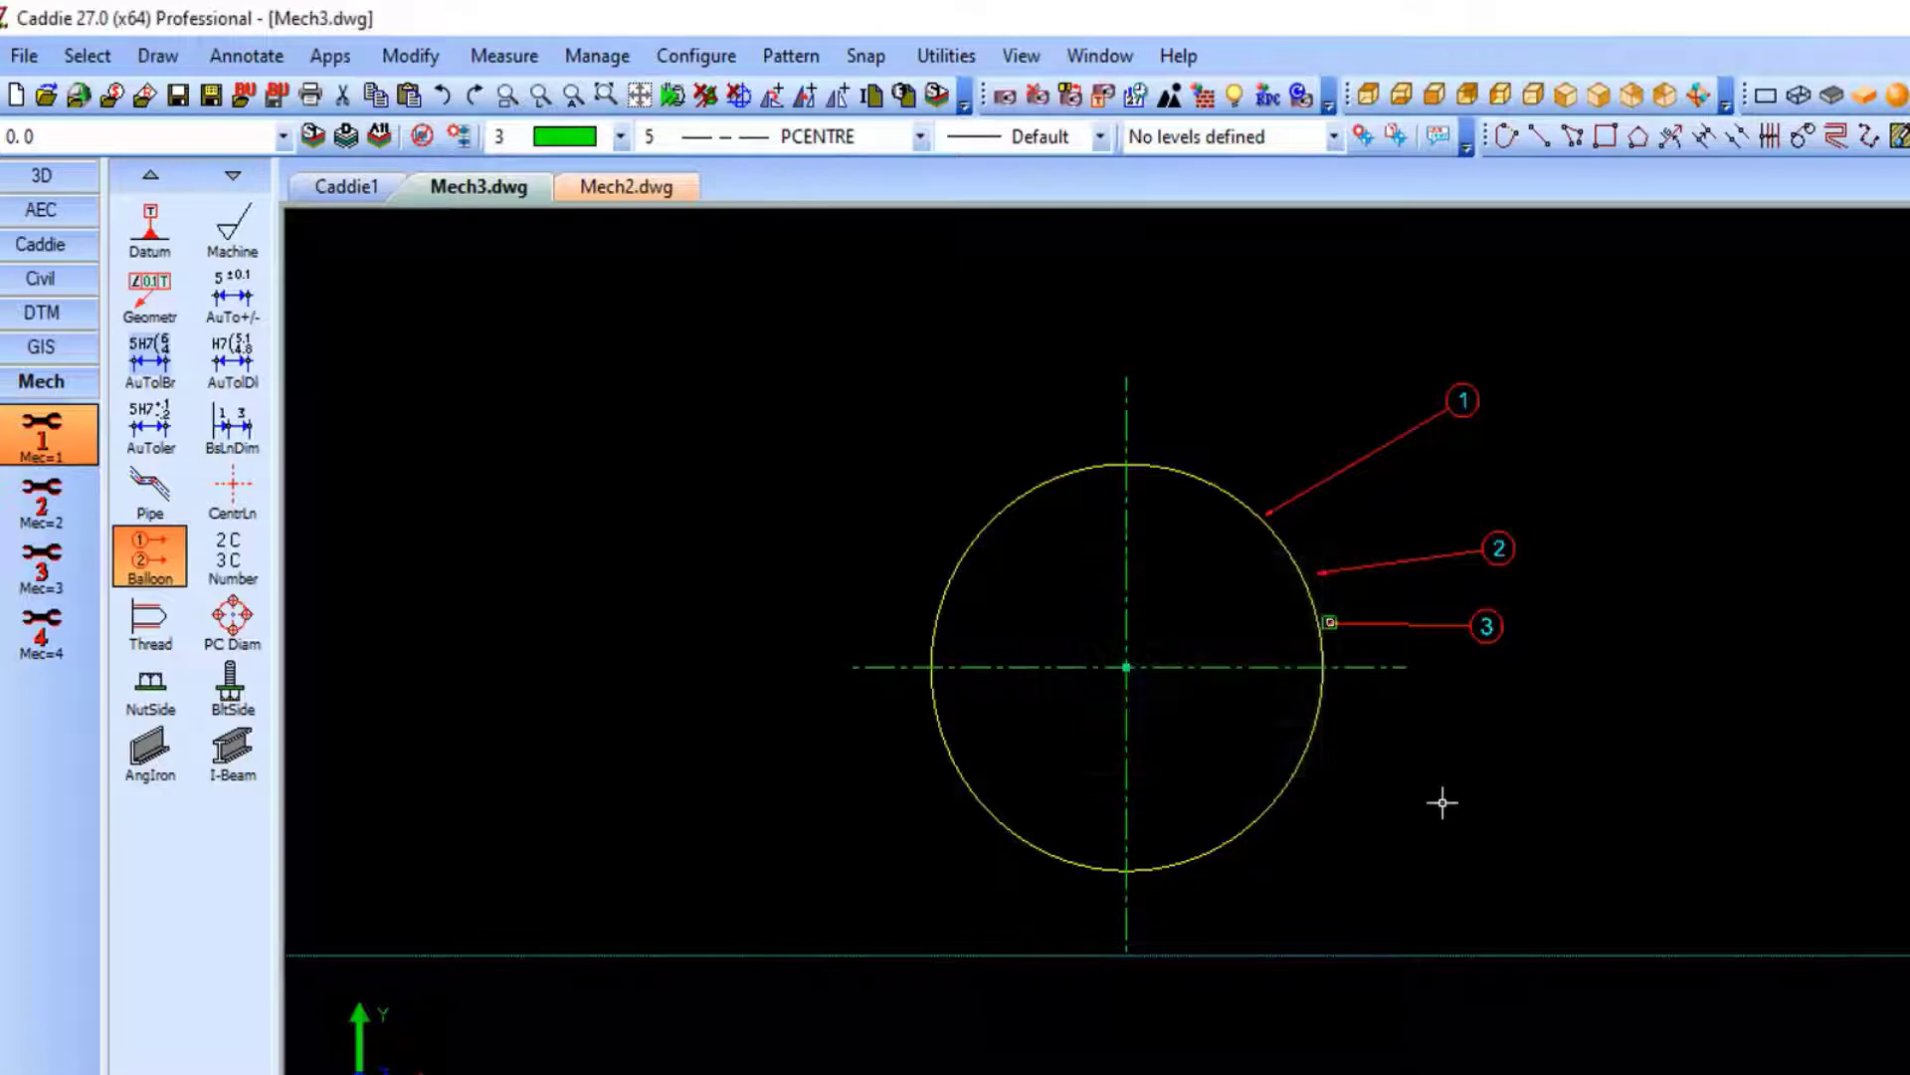
pyautogui.click(1332, 732)
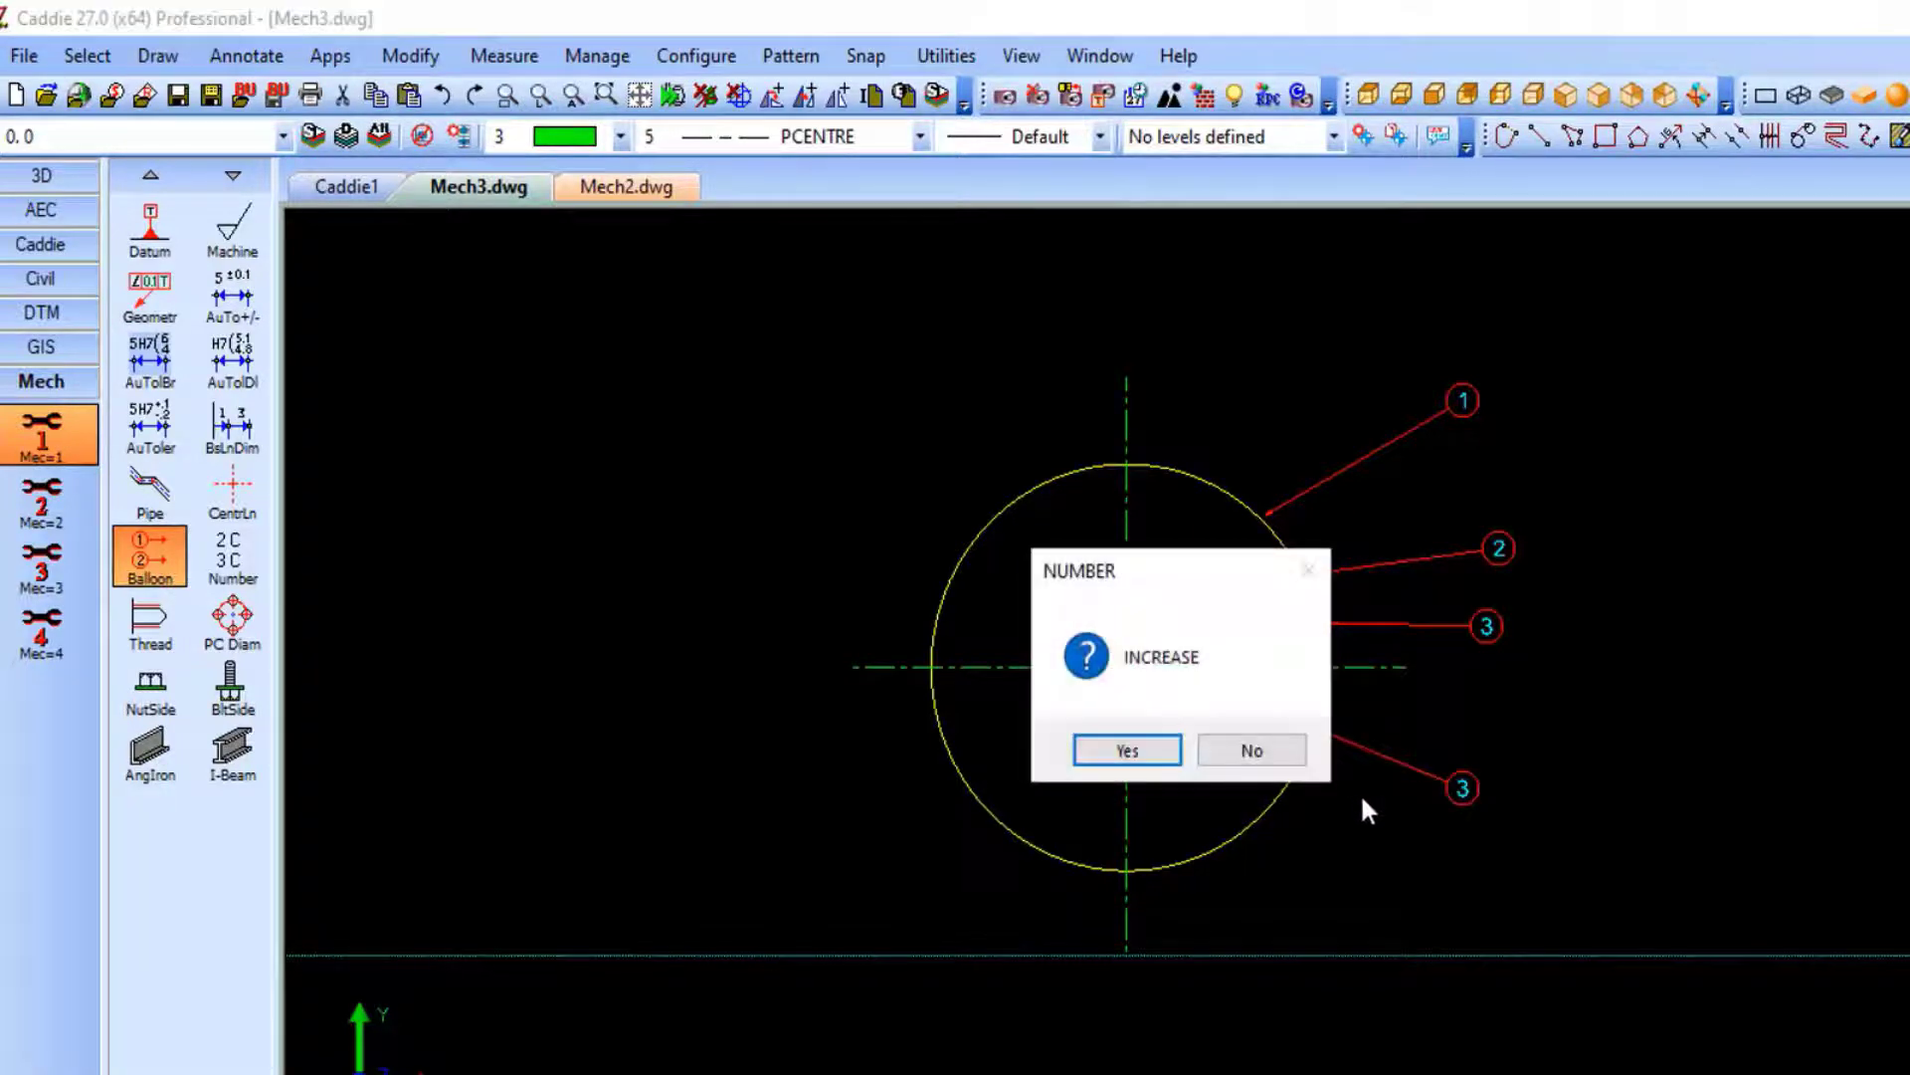
pyautogui.click(1251, 751)
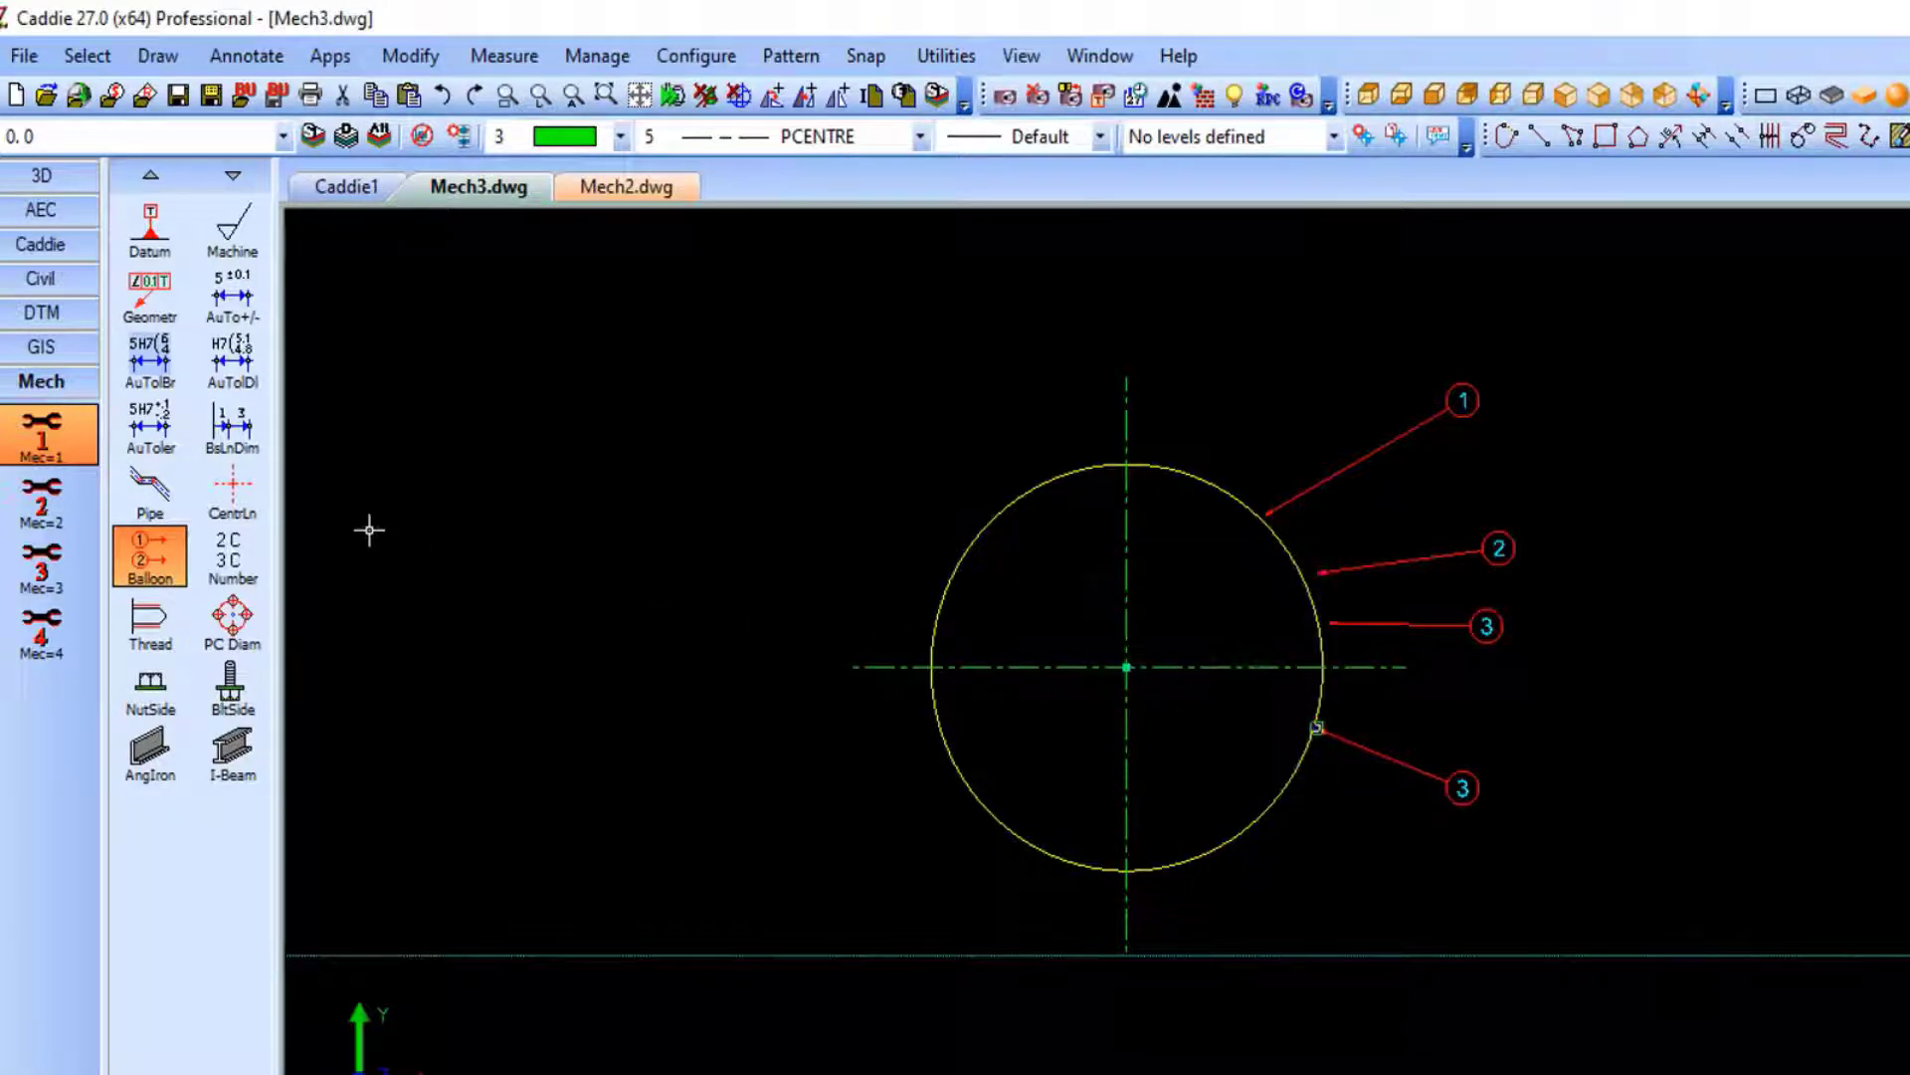
# Place number label 1a above the circle's upper left, using pen 1, text height 5 and scale 1:1, and increase the number.
pyautogui.click(232, 549)
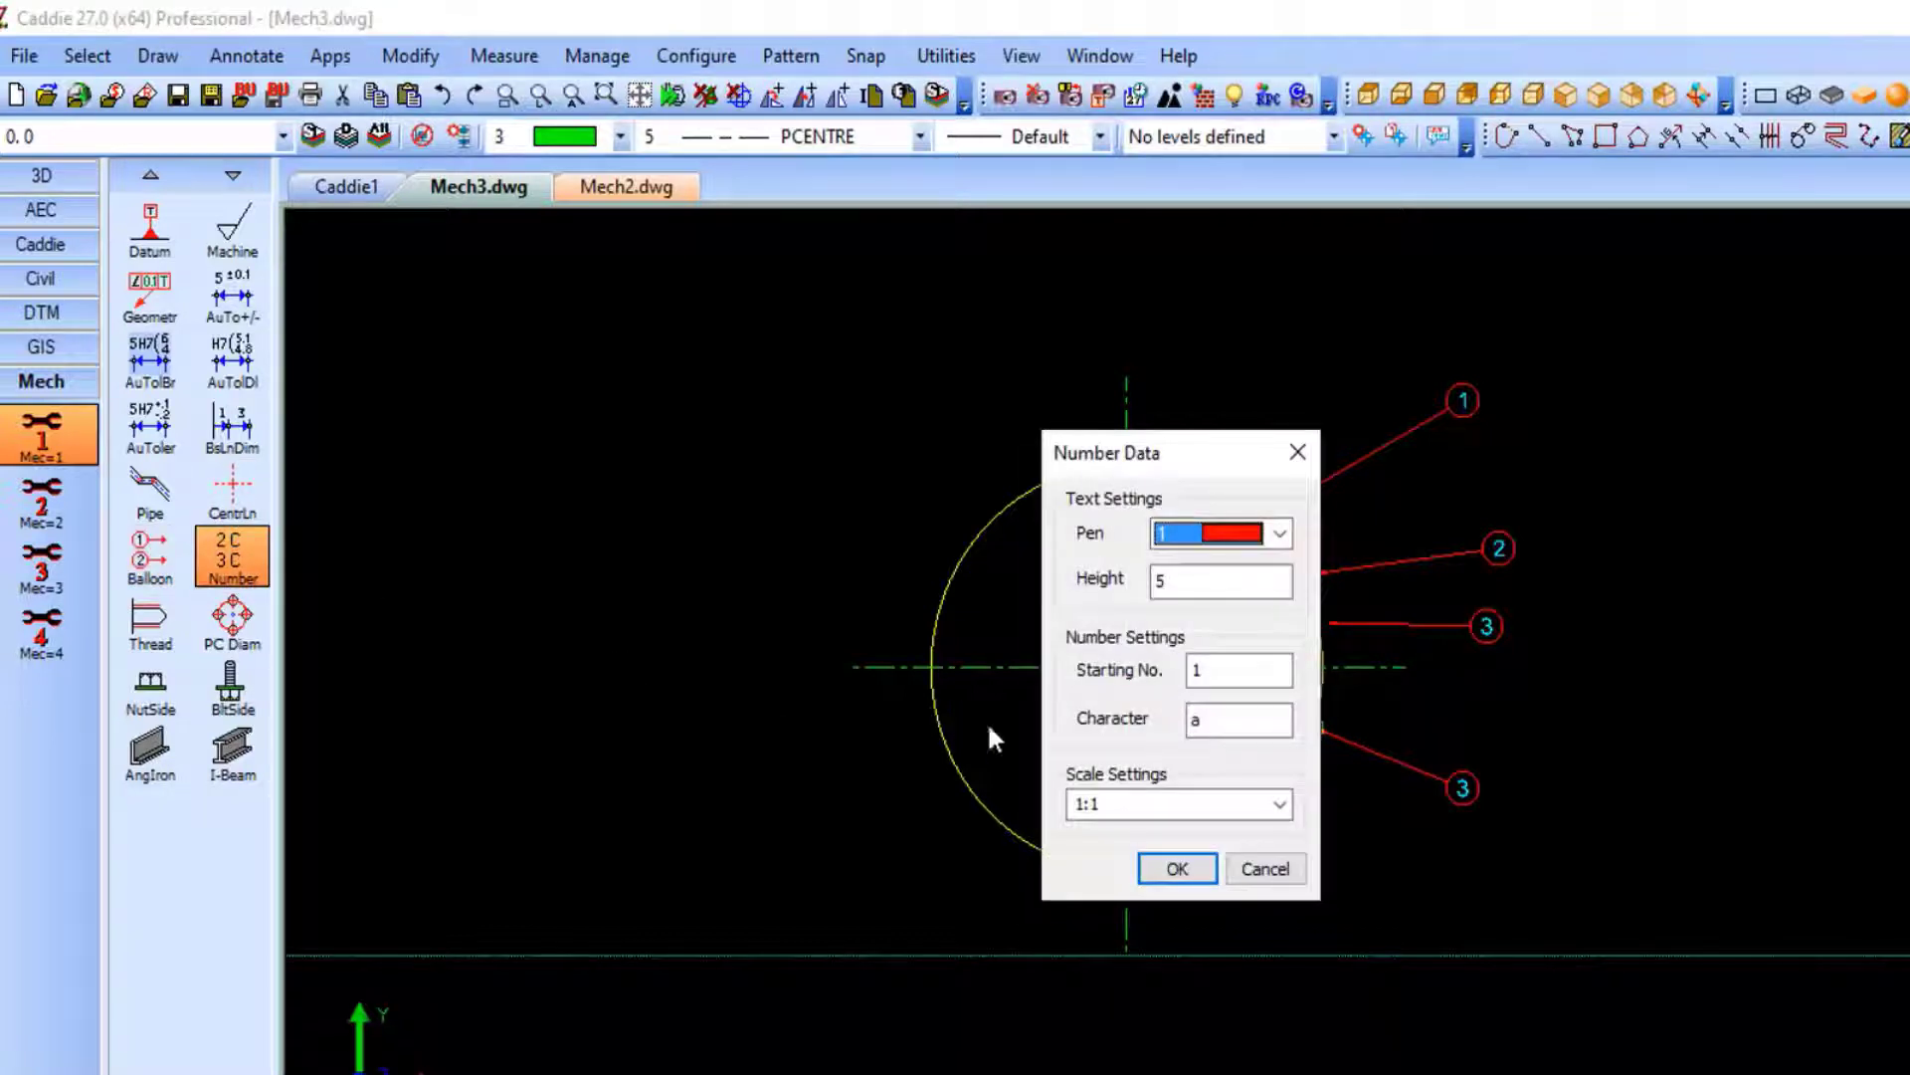
pyautogui.click(1177, 870)
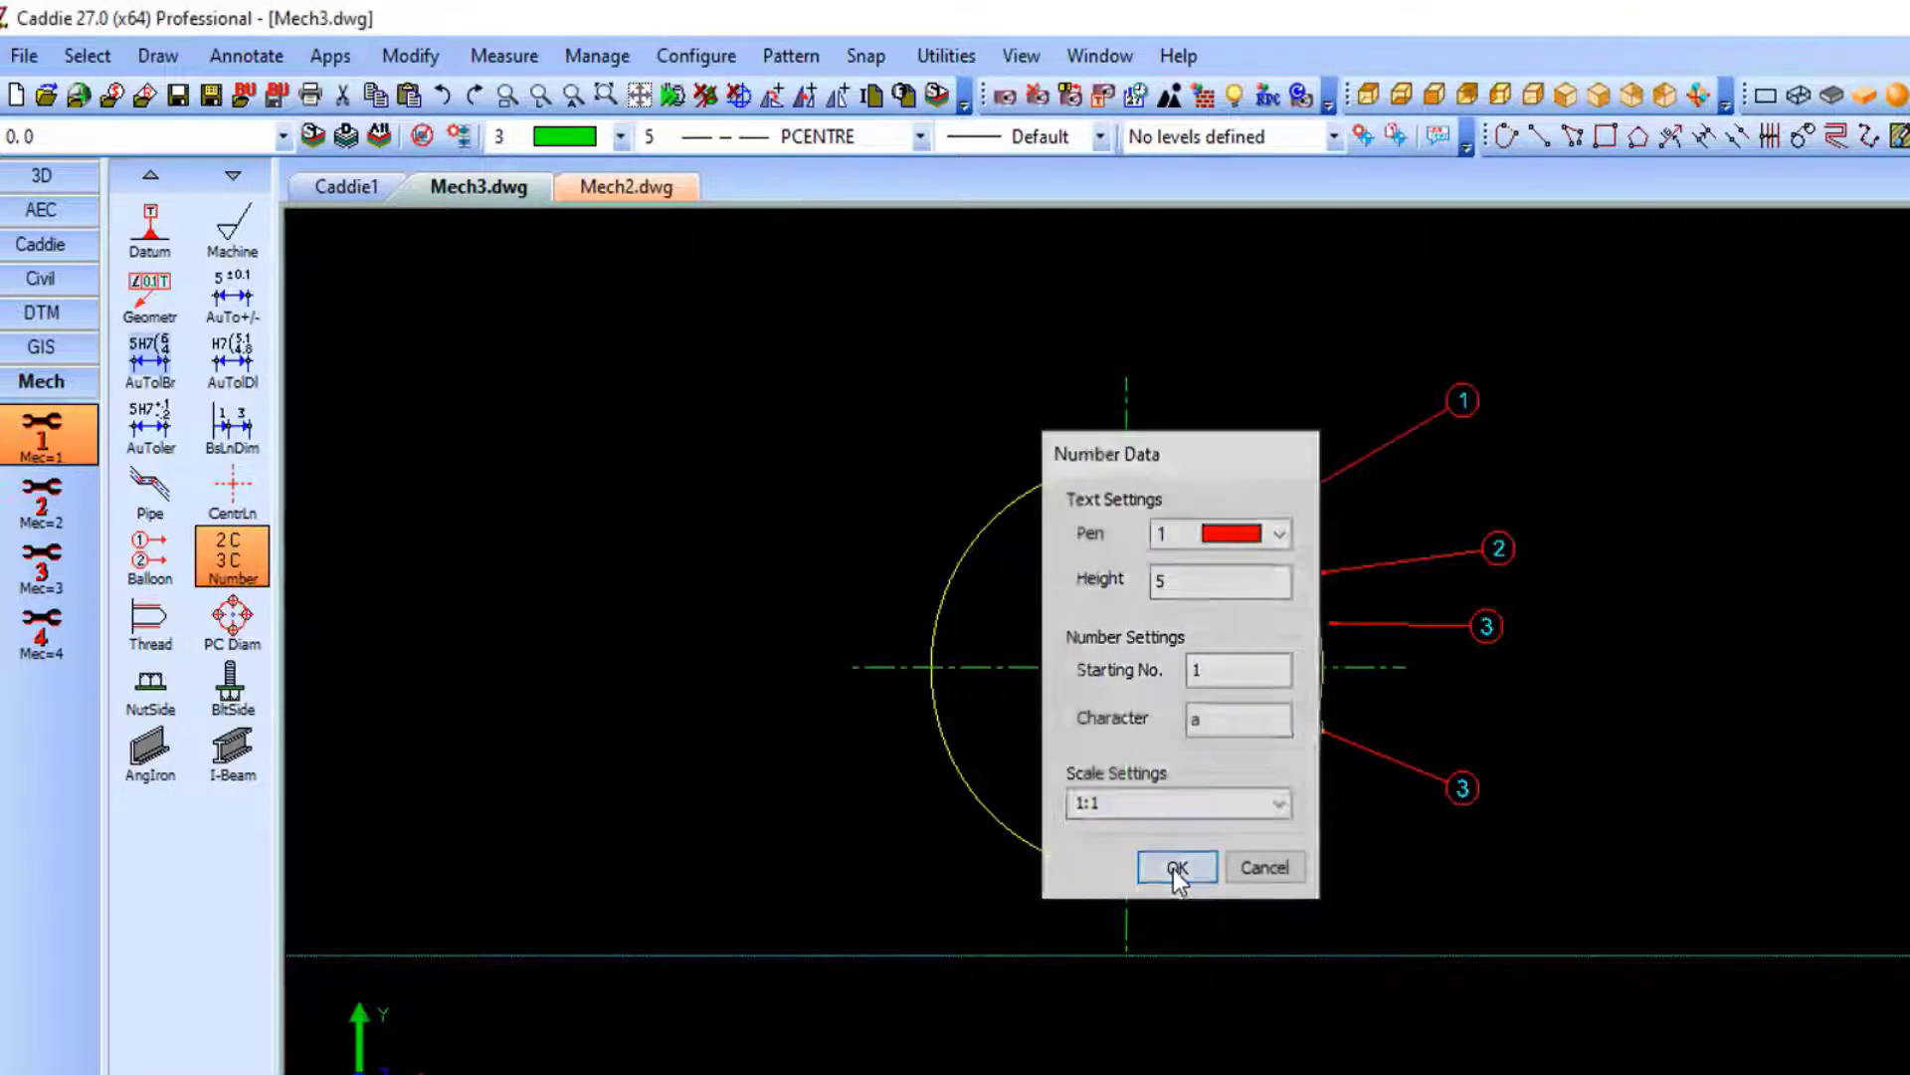
pyautogui.click(924, 445)
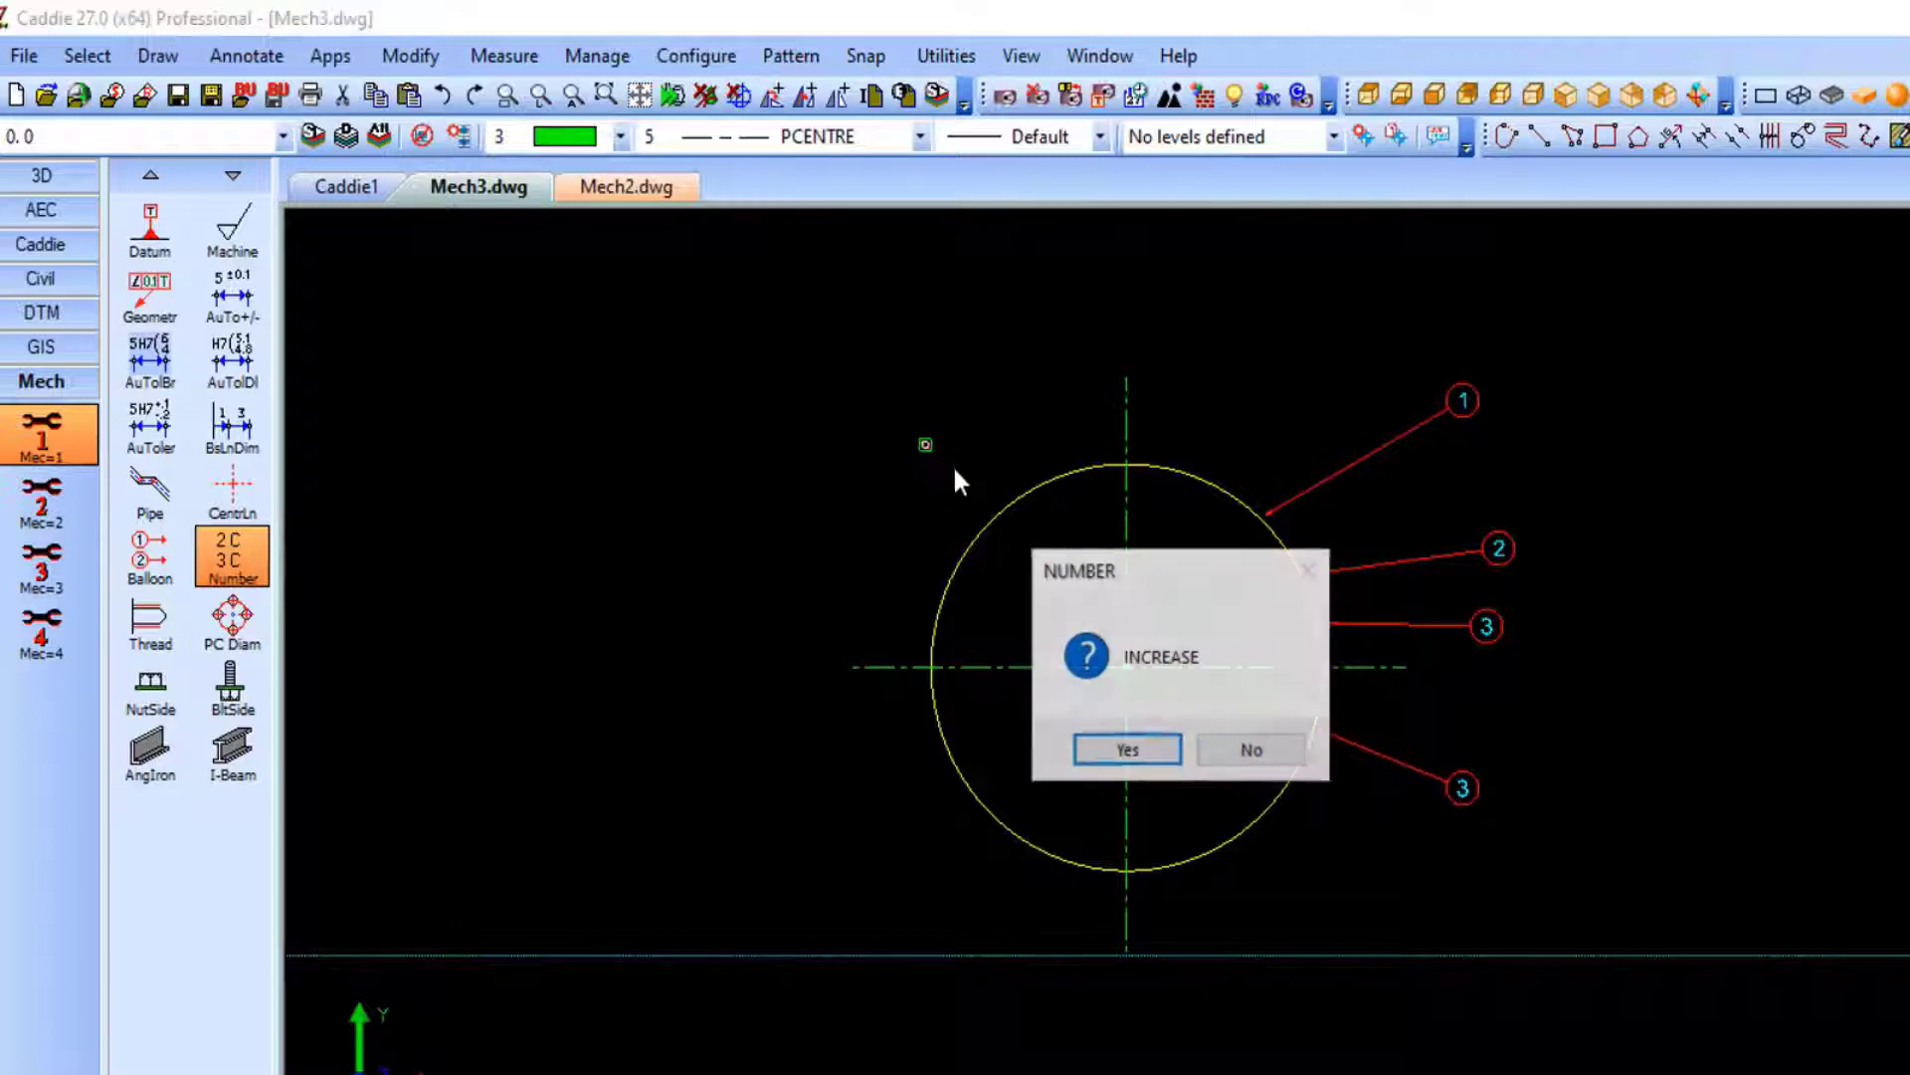
pyautogui.click(1152, 746)
# Add labels 2a, 3a, a second 3a without increasing the number, and 4a in a row beside label 1a.
pyautogui.scroll(5, 915, 448)
pyautogui.scroll(1, 946, 470)
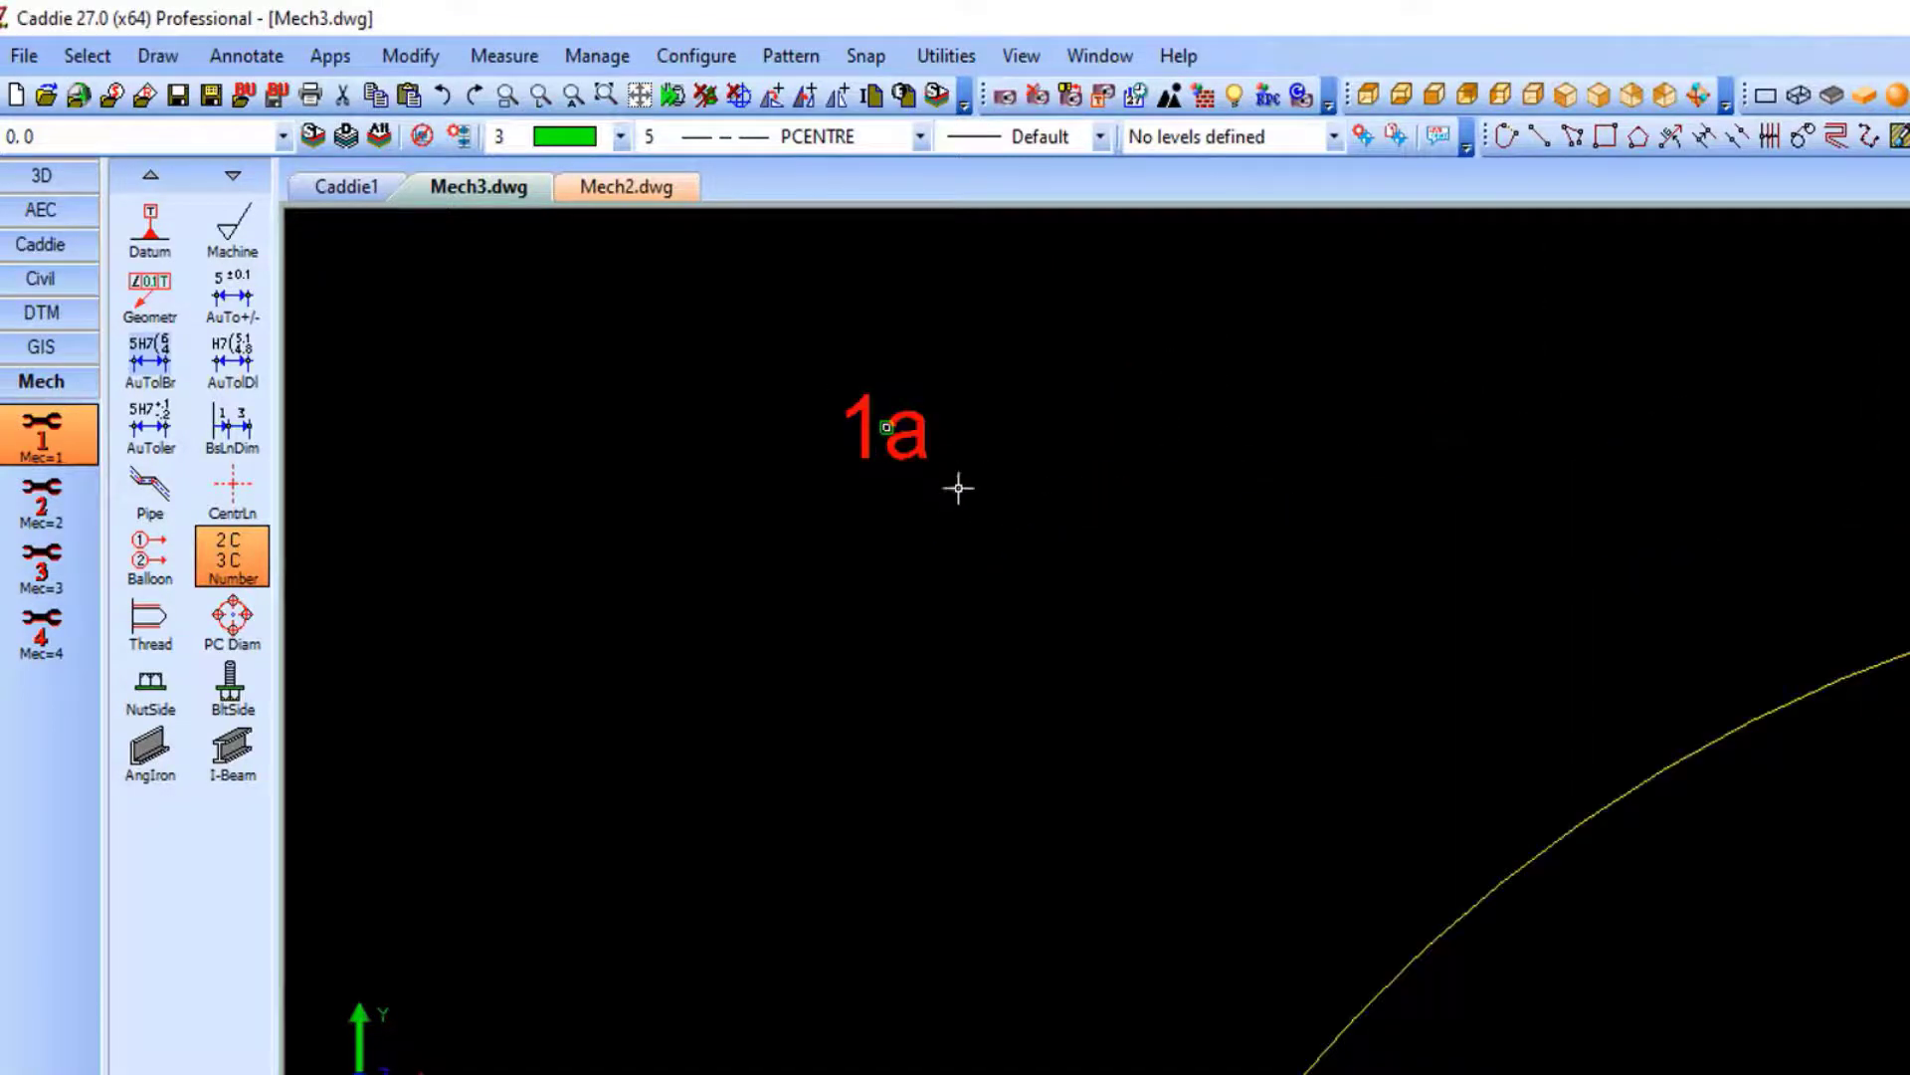
pyautogui.click(1124, 431)
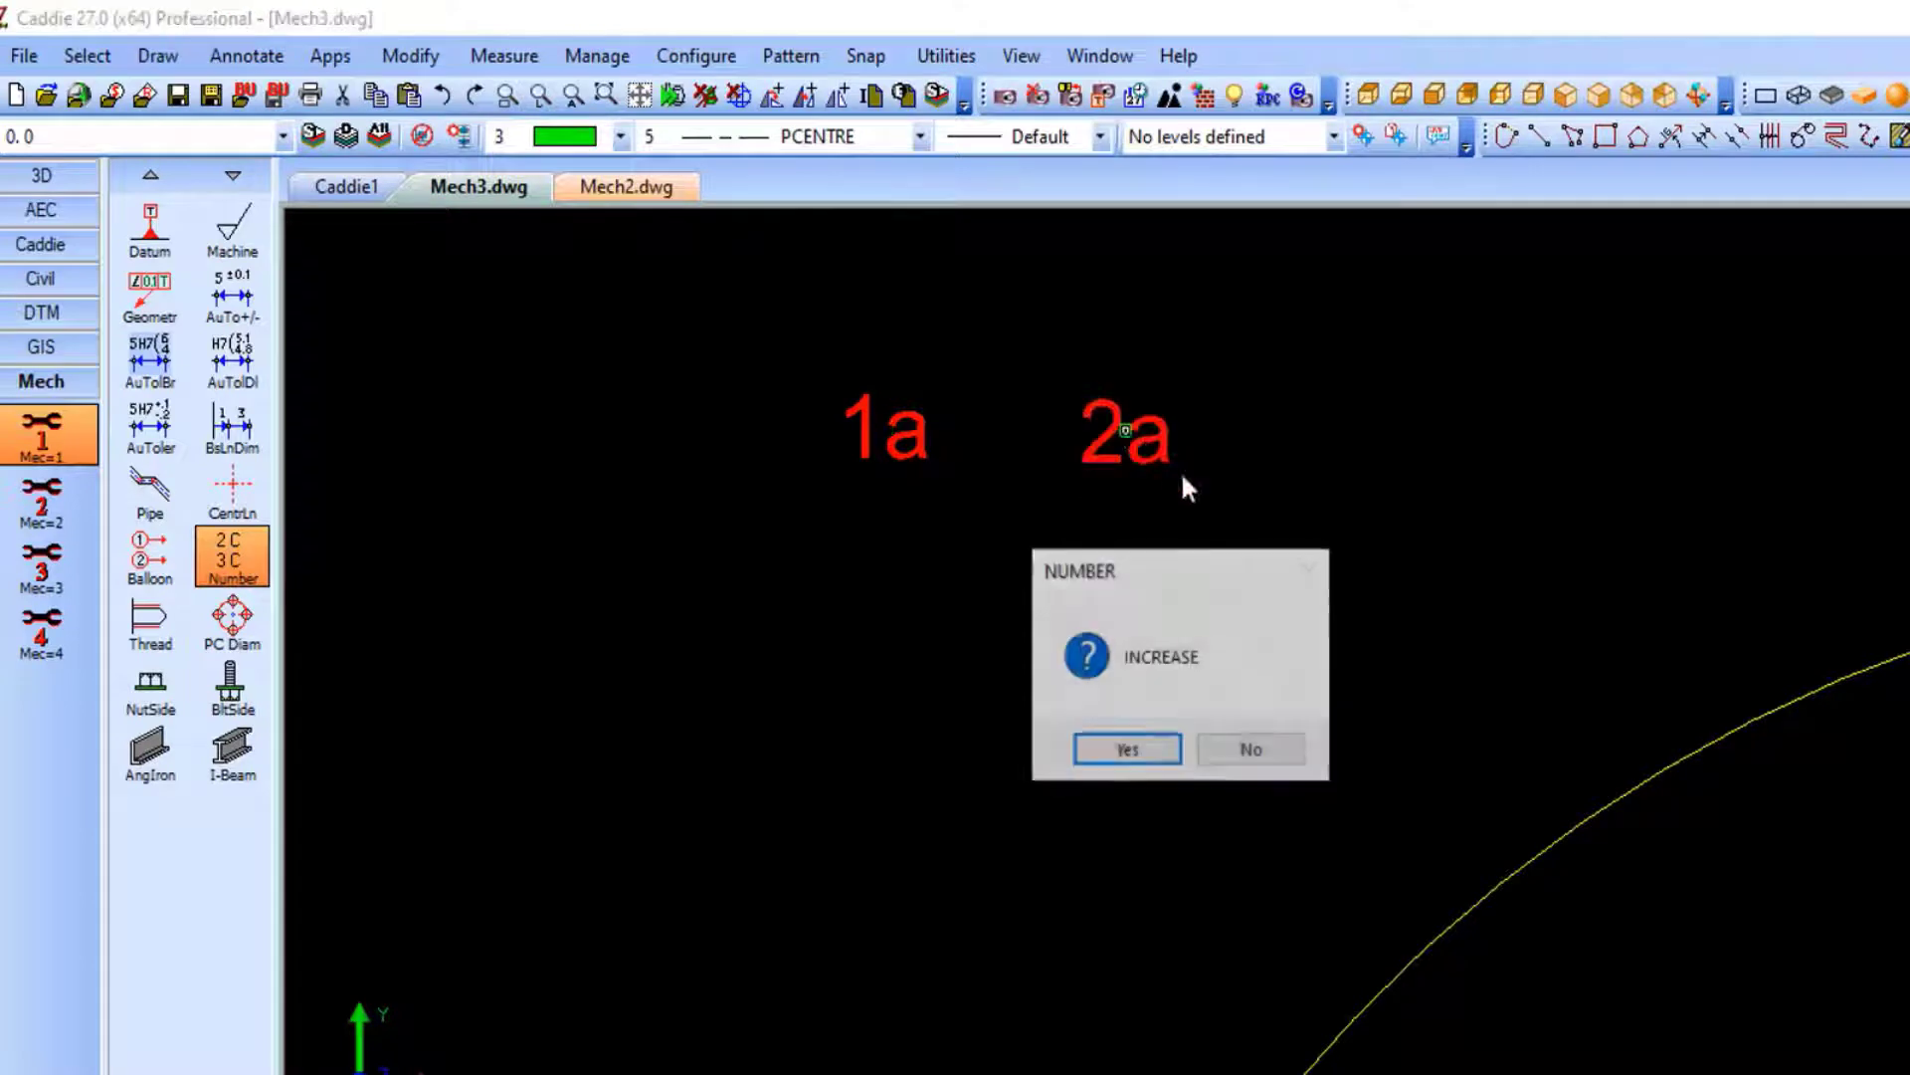
pyautogui.click(1136, 767)
pyautogui.click(1359, 438)
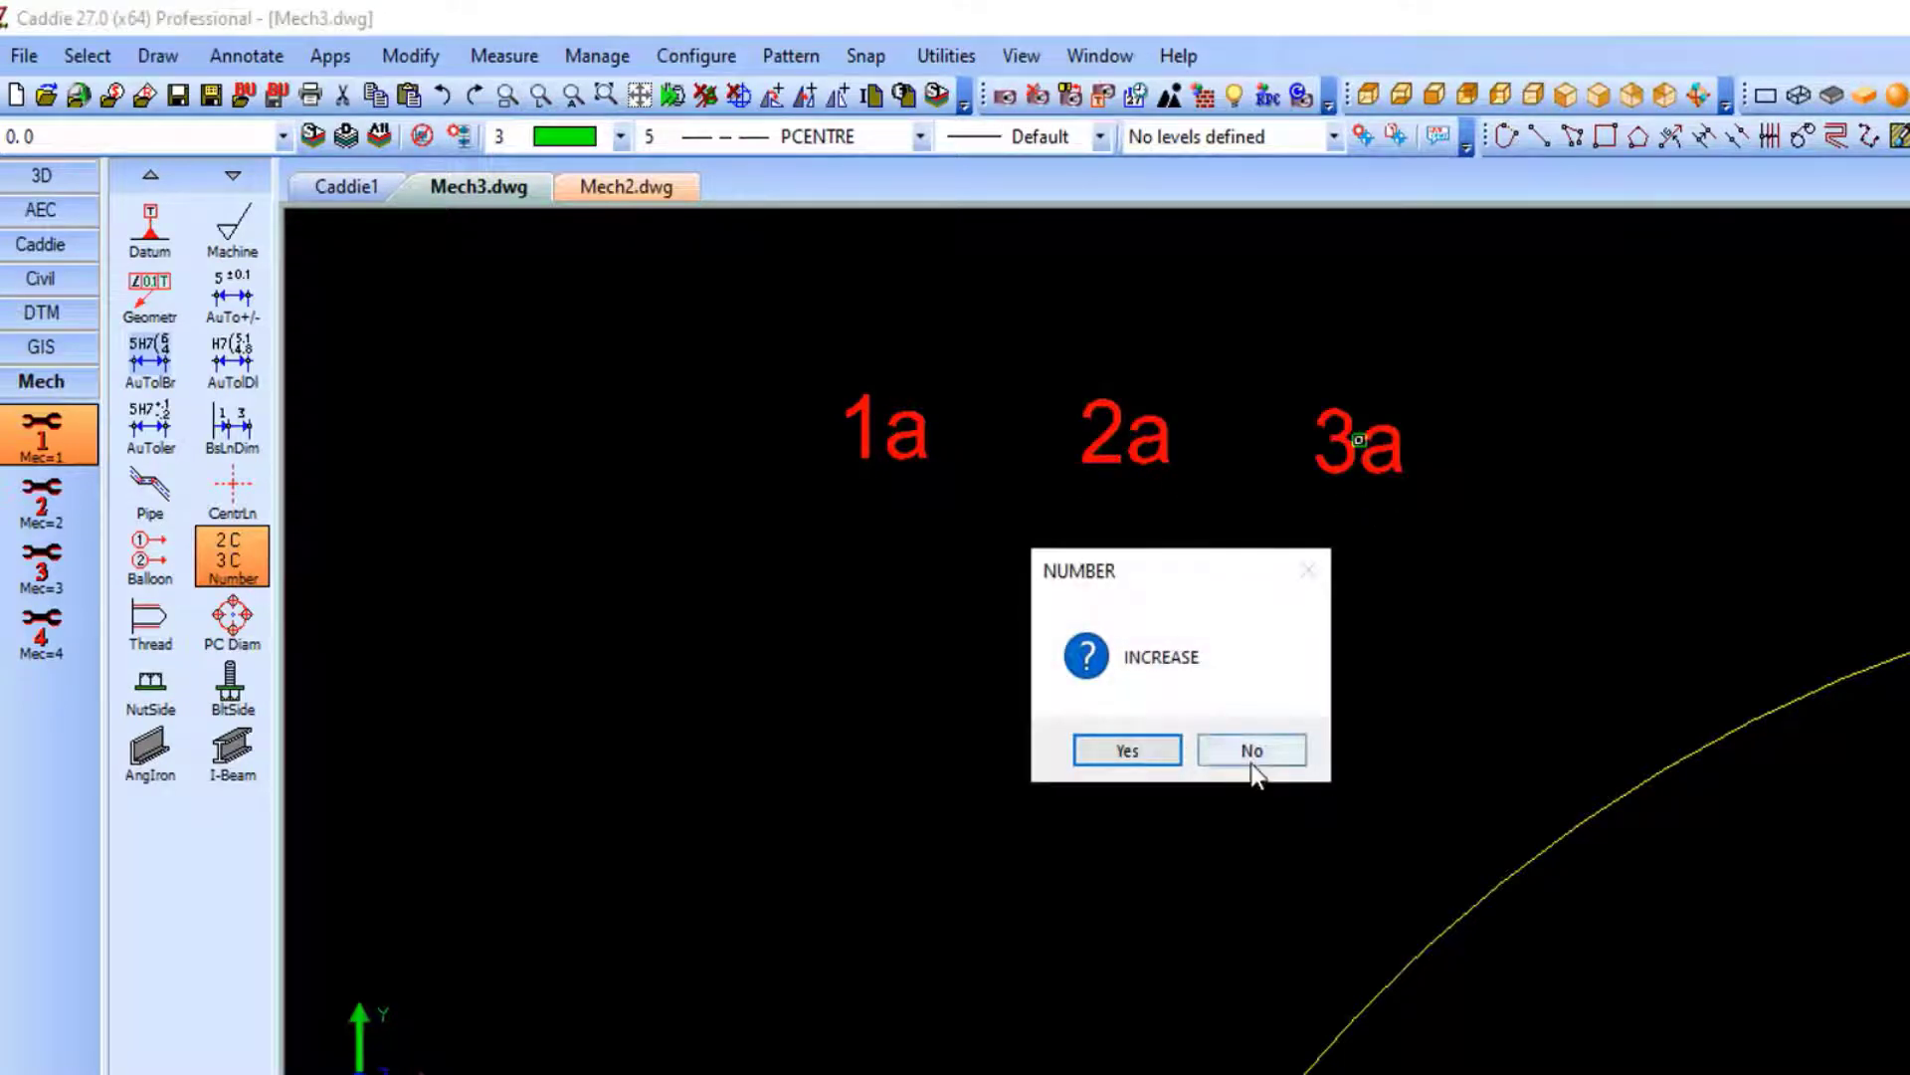
pyautogui.click(1252, 756)
pyautogui.click(1546, 450)
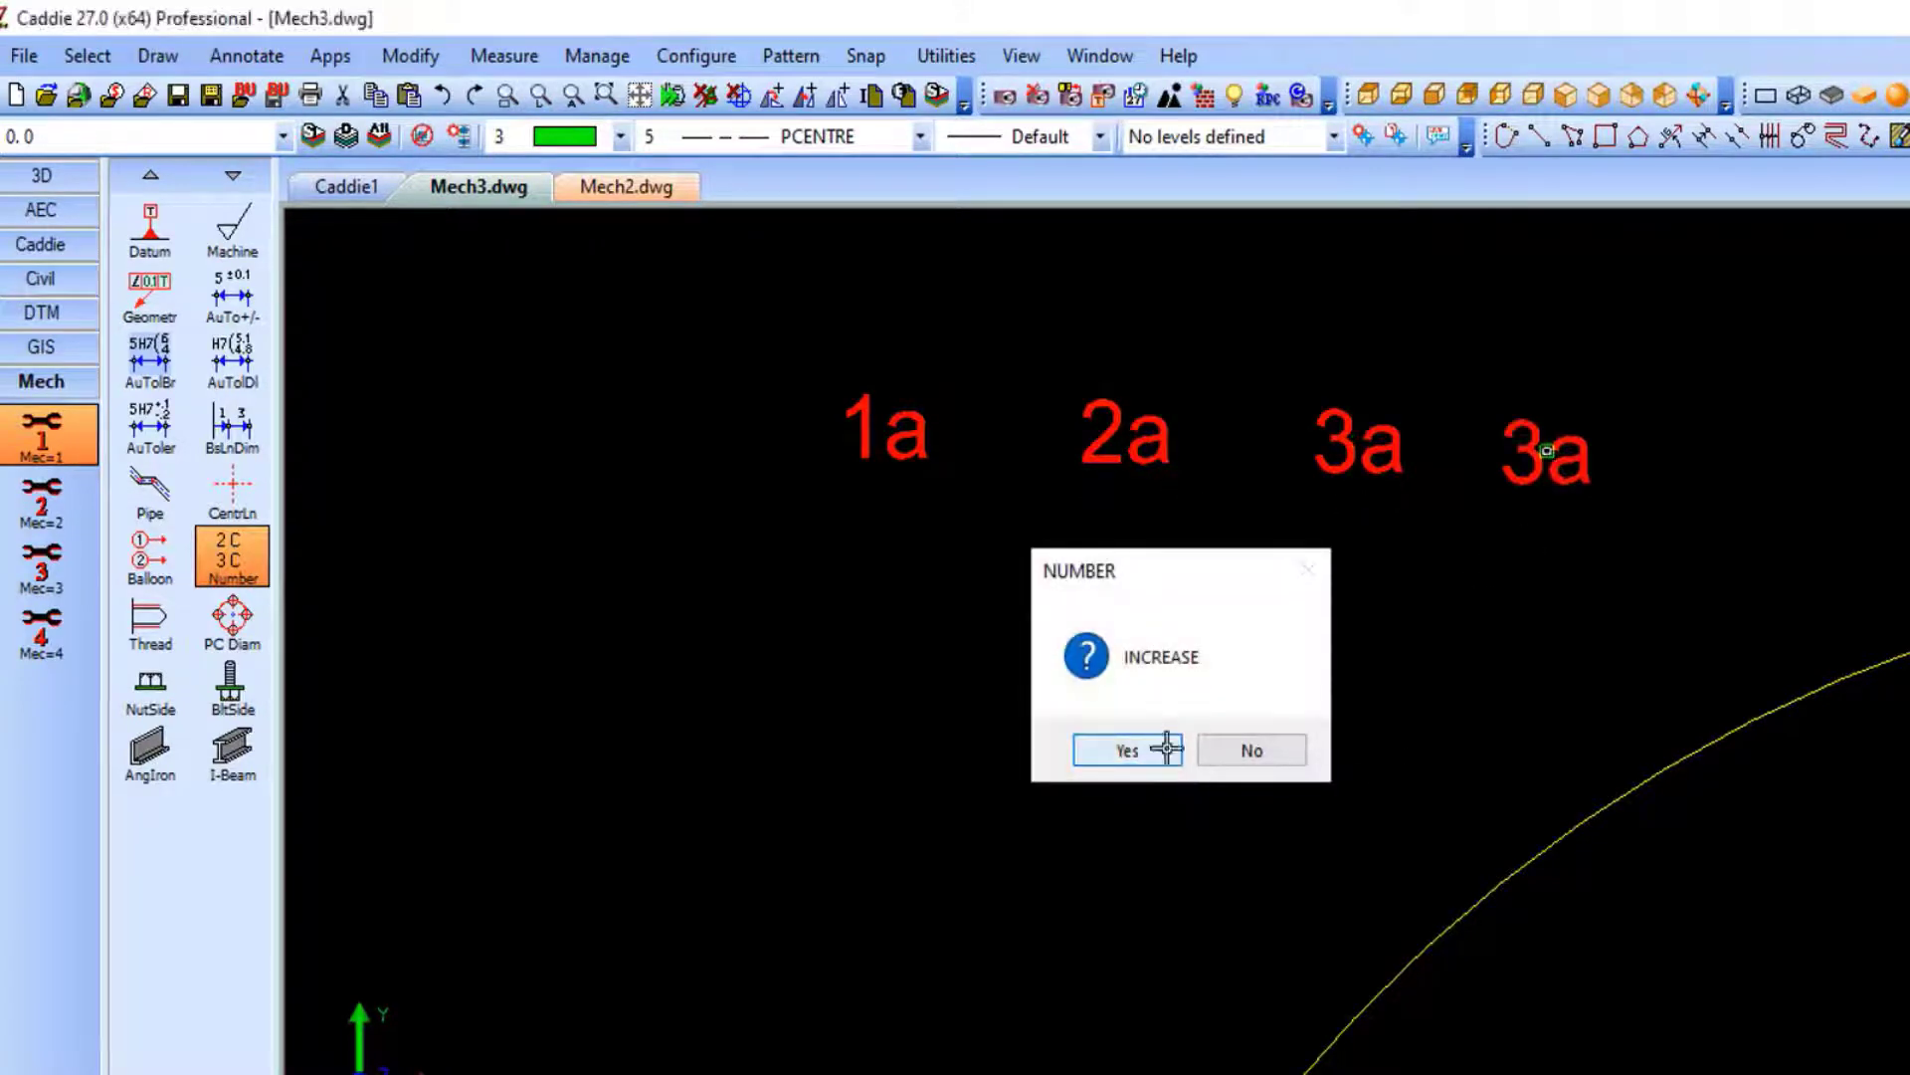
pyautogui.click(1166, 748)
pyautogui.click(1693, 458)
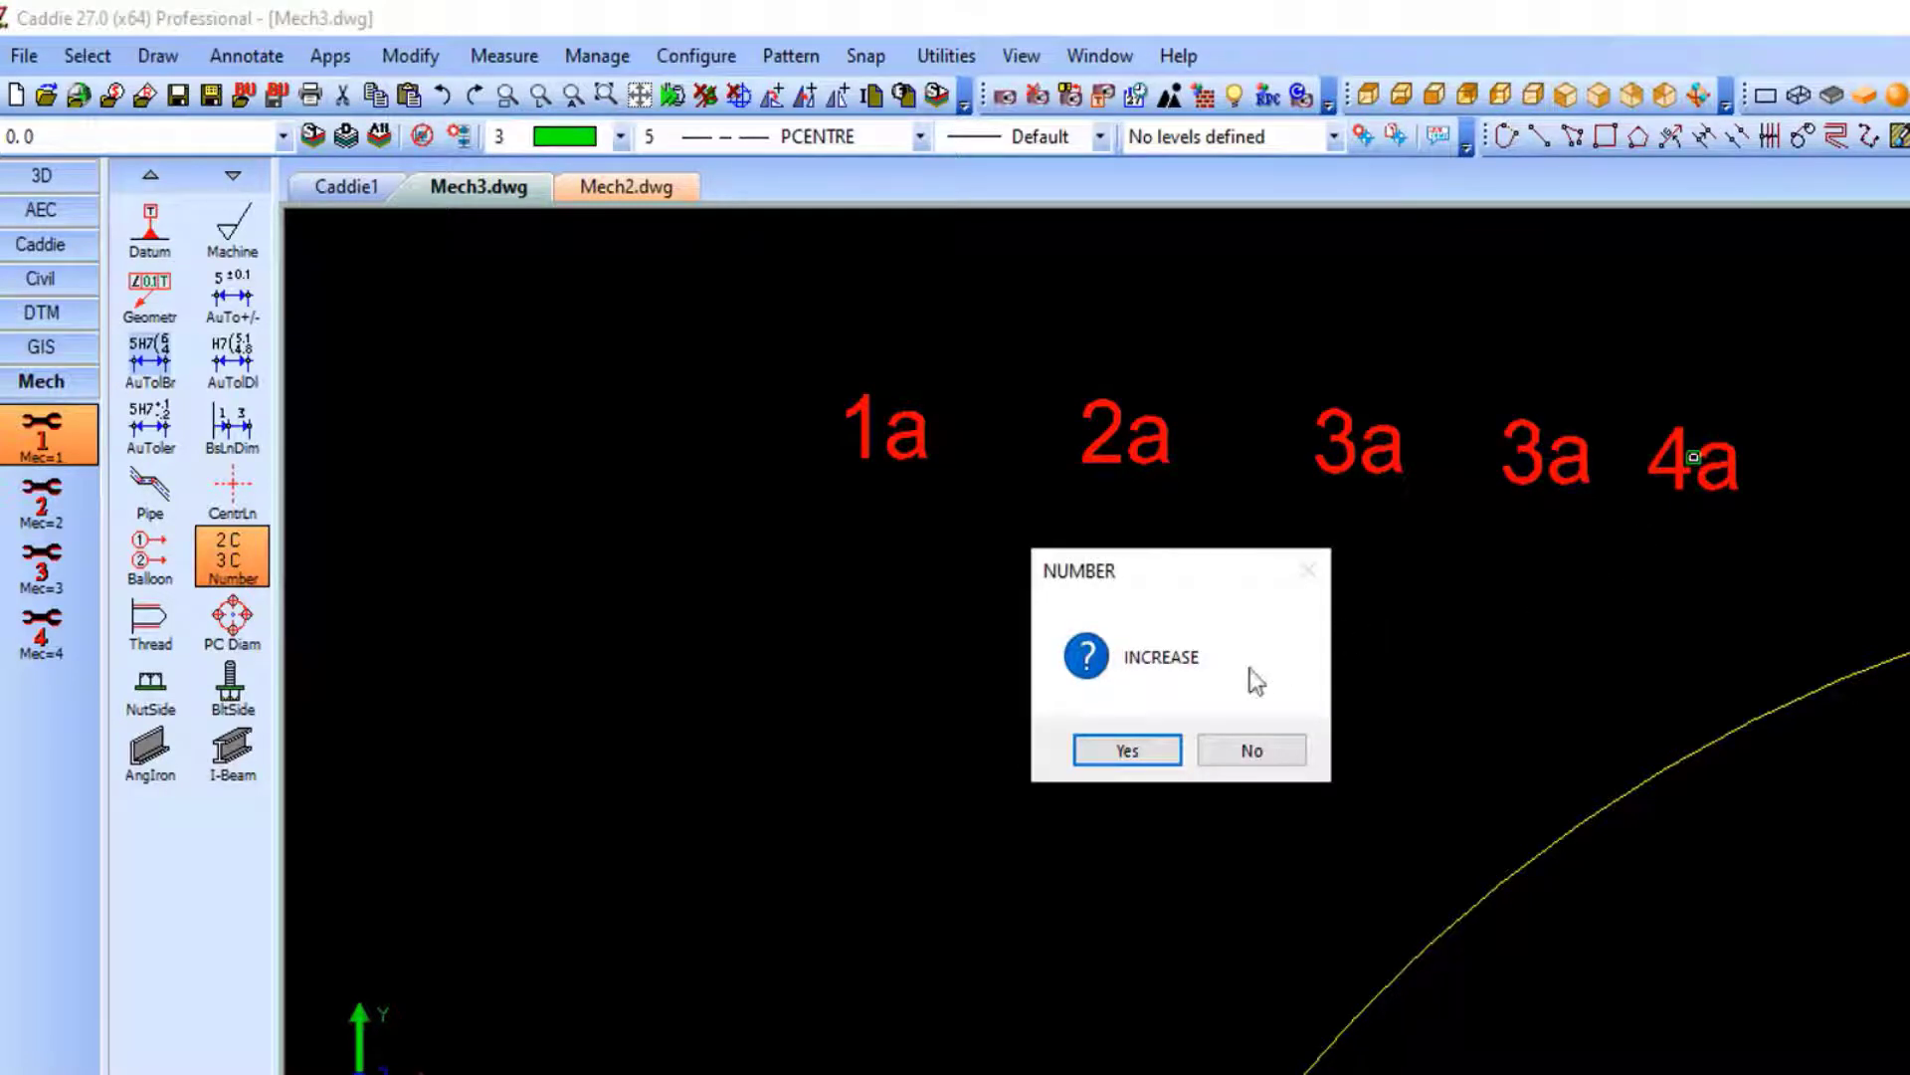
pyautogui.click(1209, 758)
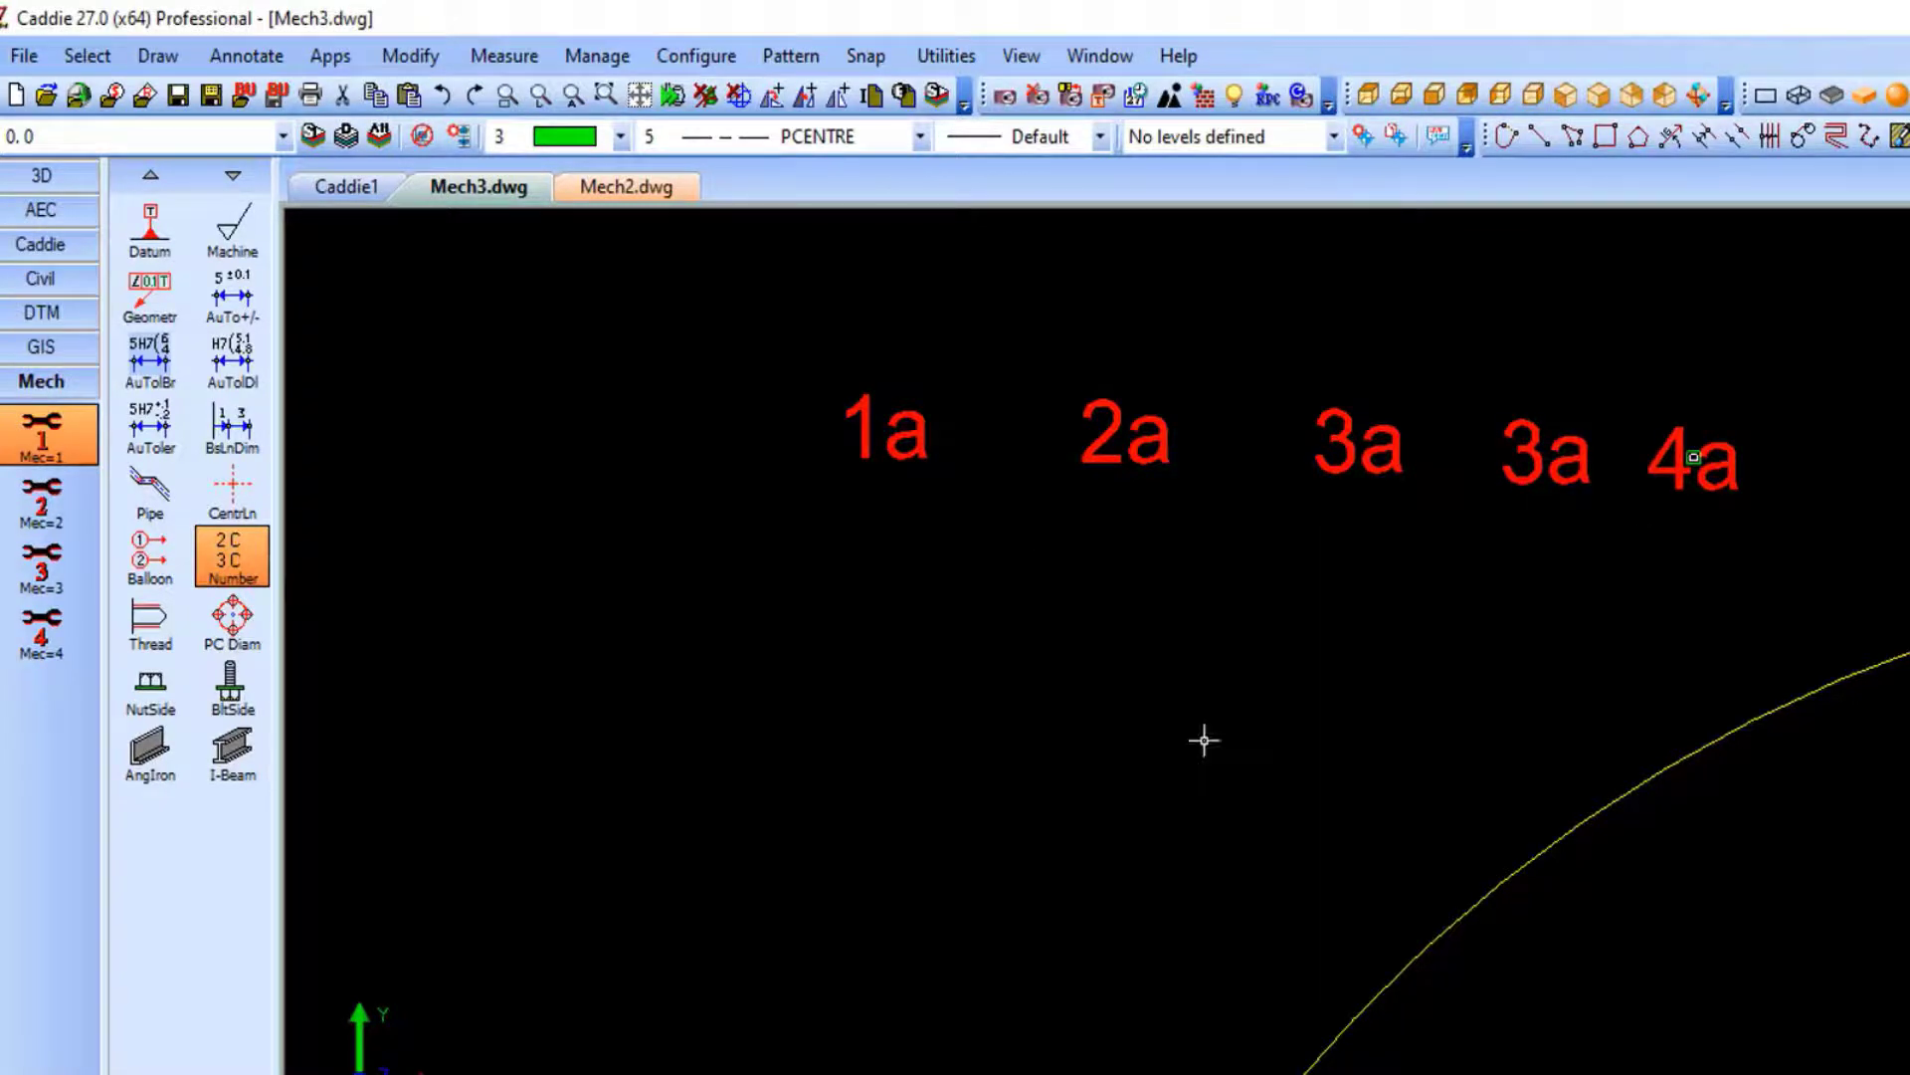
# Place a 150 diameter pitch circle with four countersunk tapped holes, nominal diameter 12, angle 0, countersink diameter 3, at an empty construction-line intersection.
pyautogui.scroll(-3, 1185, 661)
pyautogui.scroll(-4, 1264, 734)
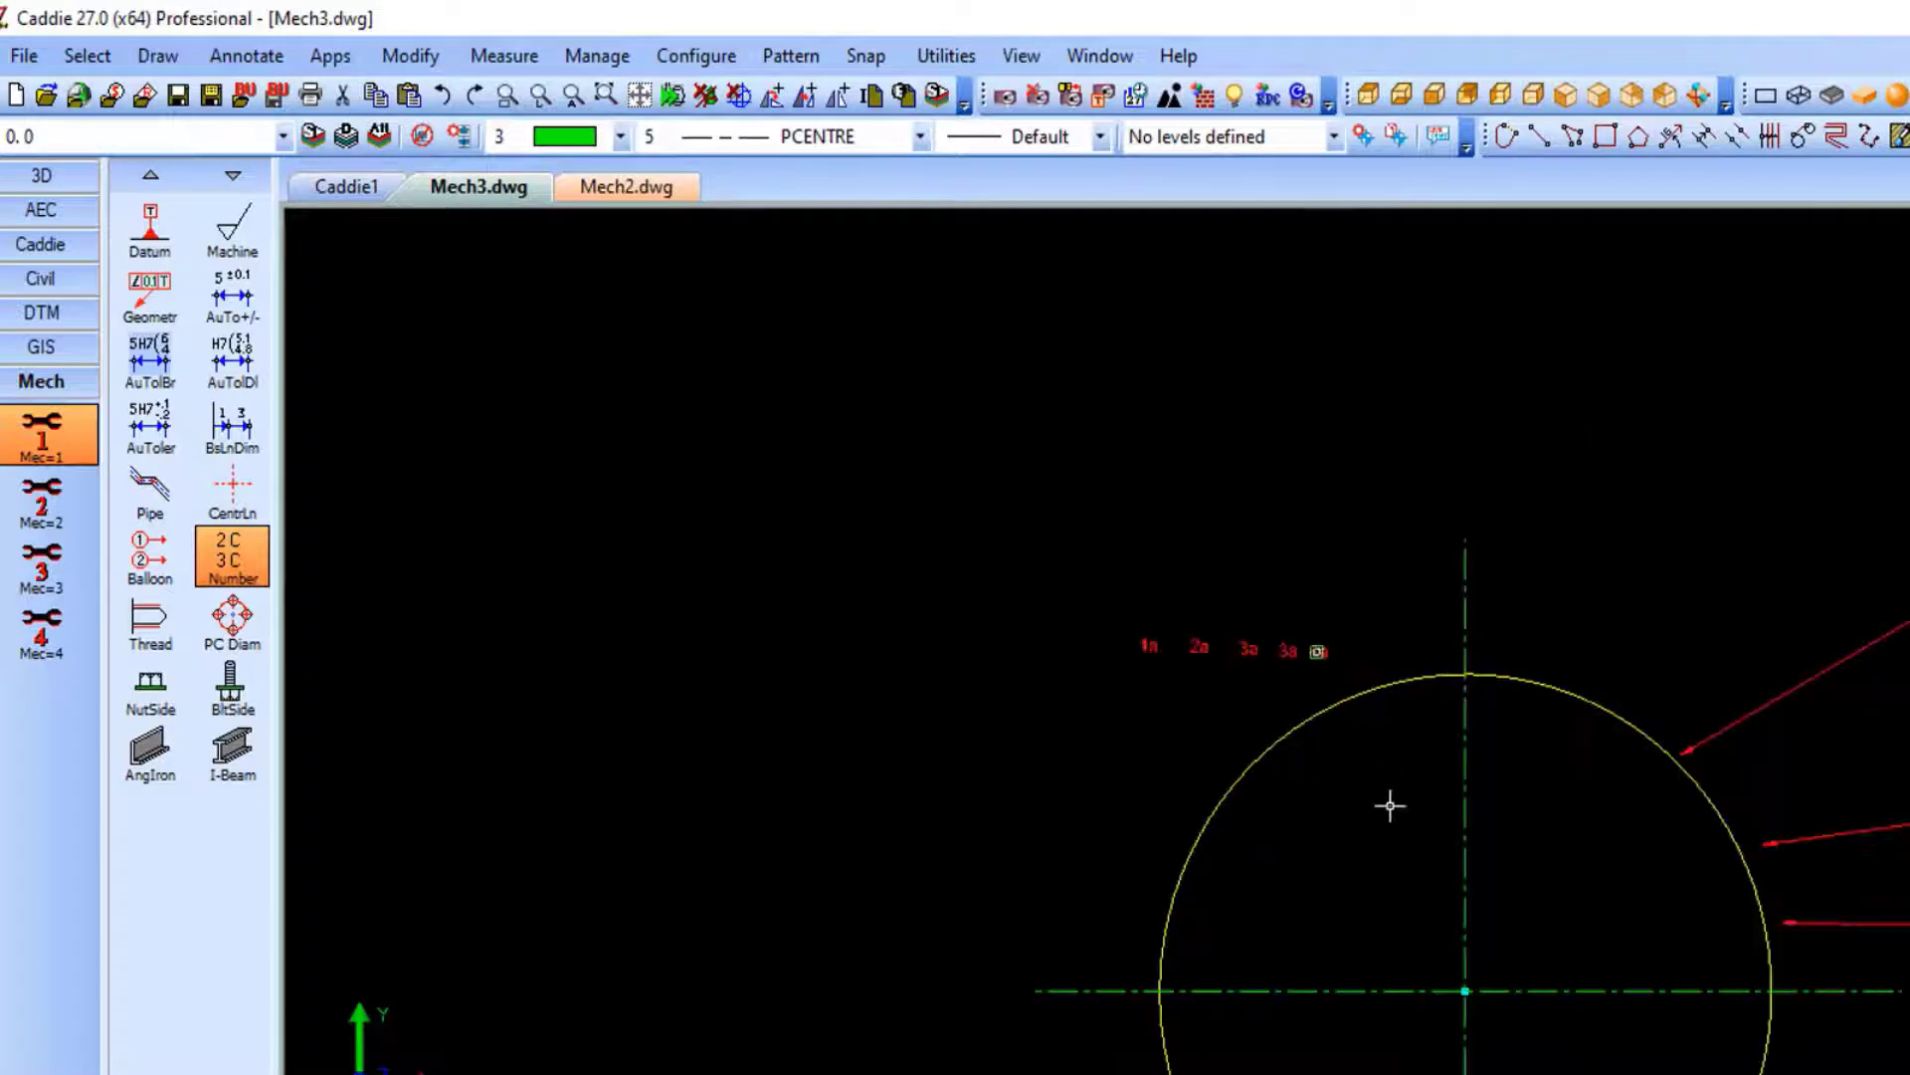
pyautogui.scroll(-2, 892, 614)
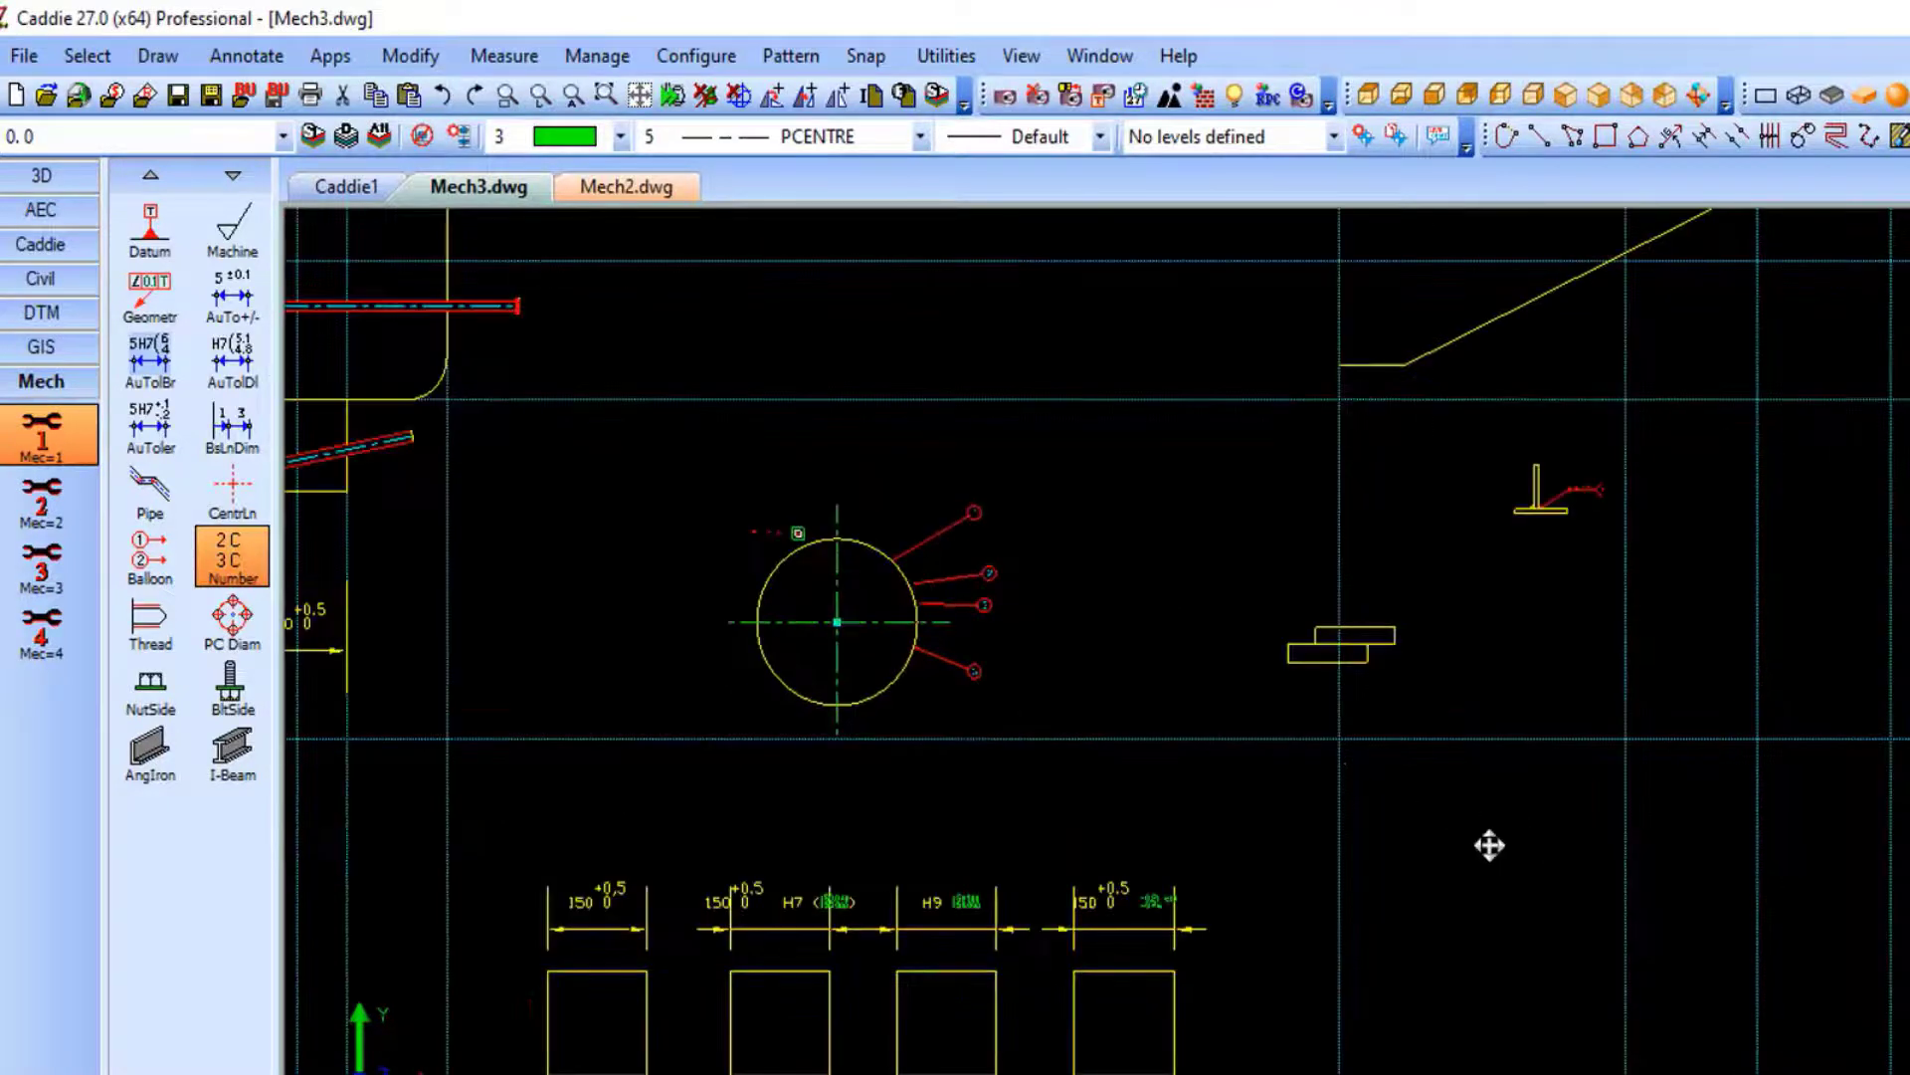
pyautogui.moveTo(1492, 845)
pyautogui.mouseDown(button='middle')
pyautogui.moveTo(887, 866)
pyautogui.moveTo(717, 900)
pyautogui.mouseUp(button='middle')
pyautogui.scroll(2, 968, 440)
pyautogui.scroll(2, 1024, 490)
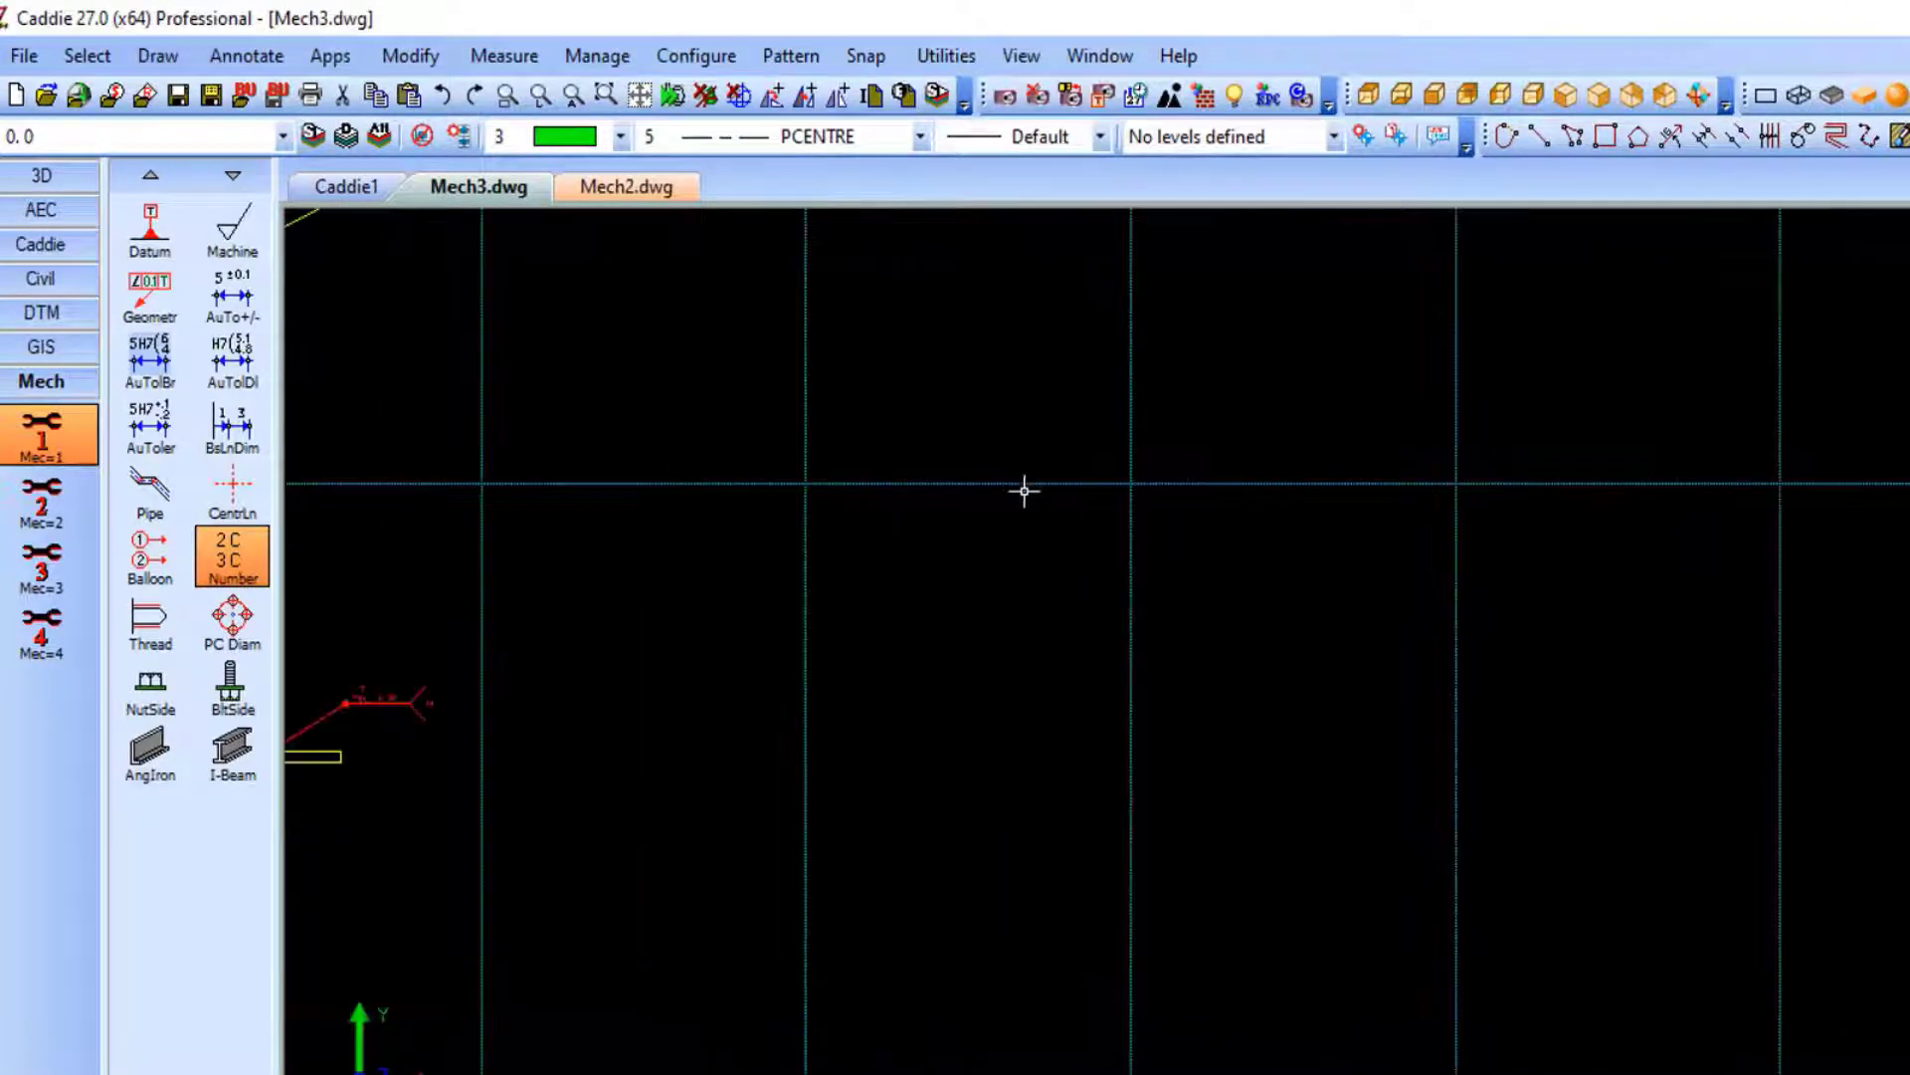
pyautogui.scroll(3, 746, 593)
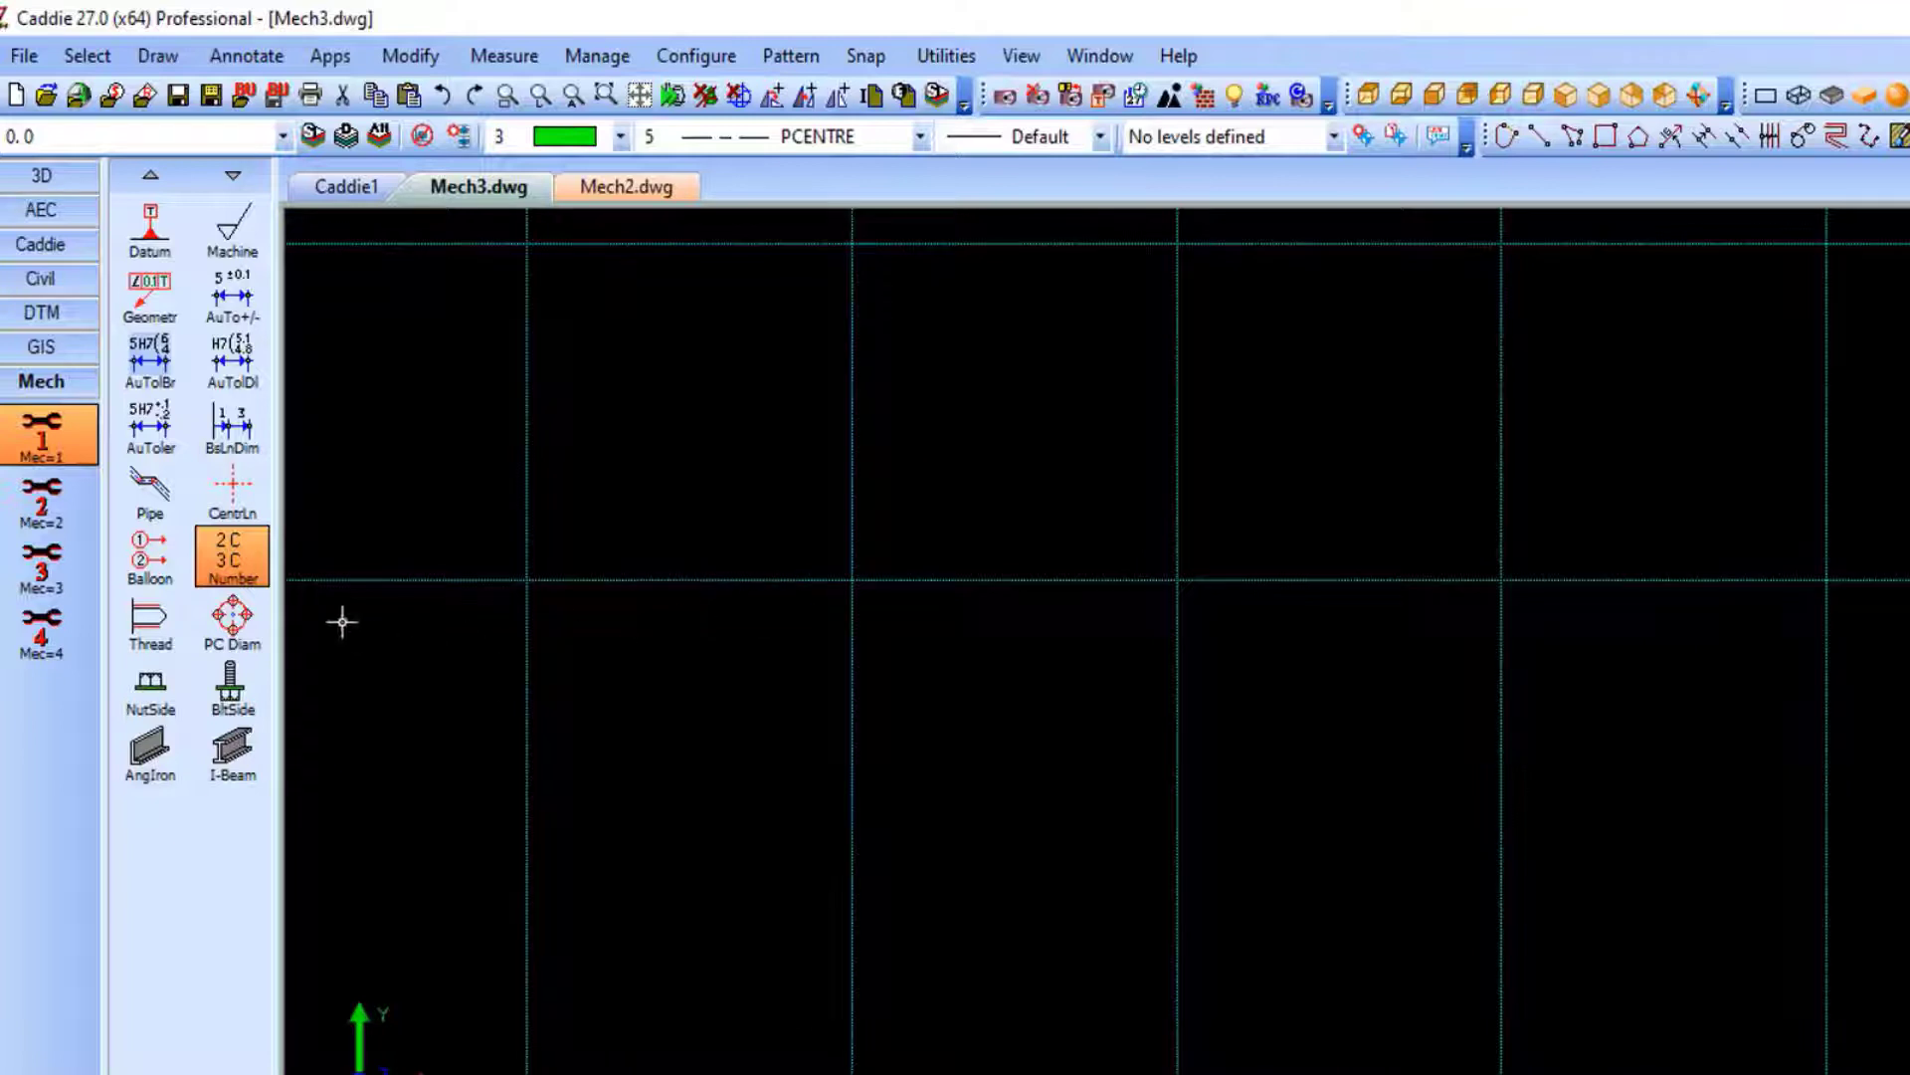
pyautogui.scroll(1, 600, 634)
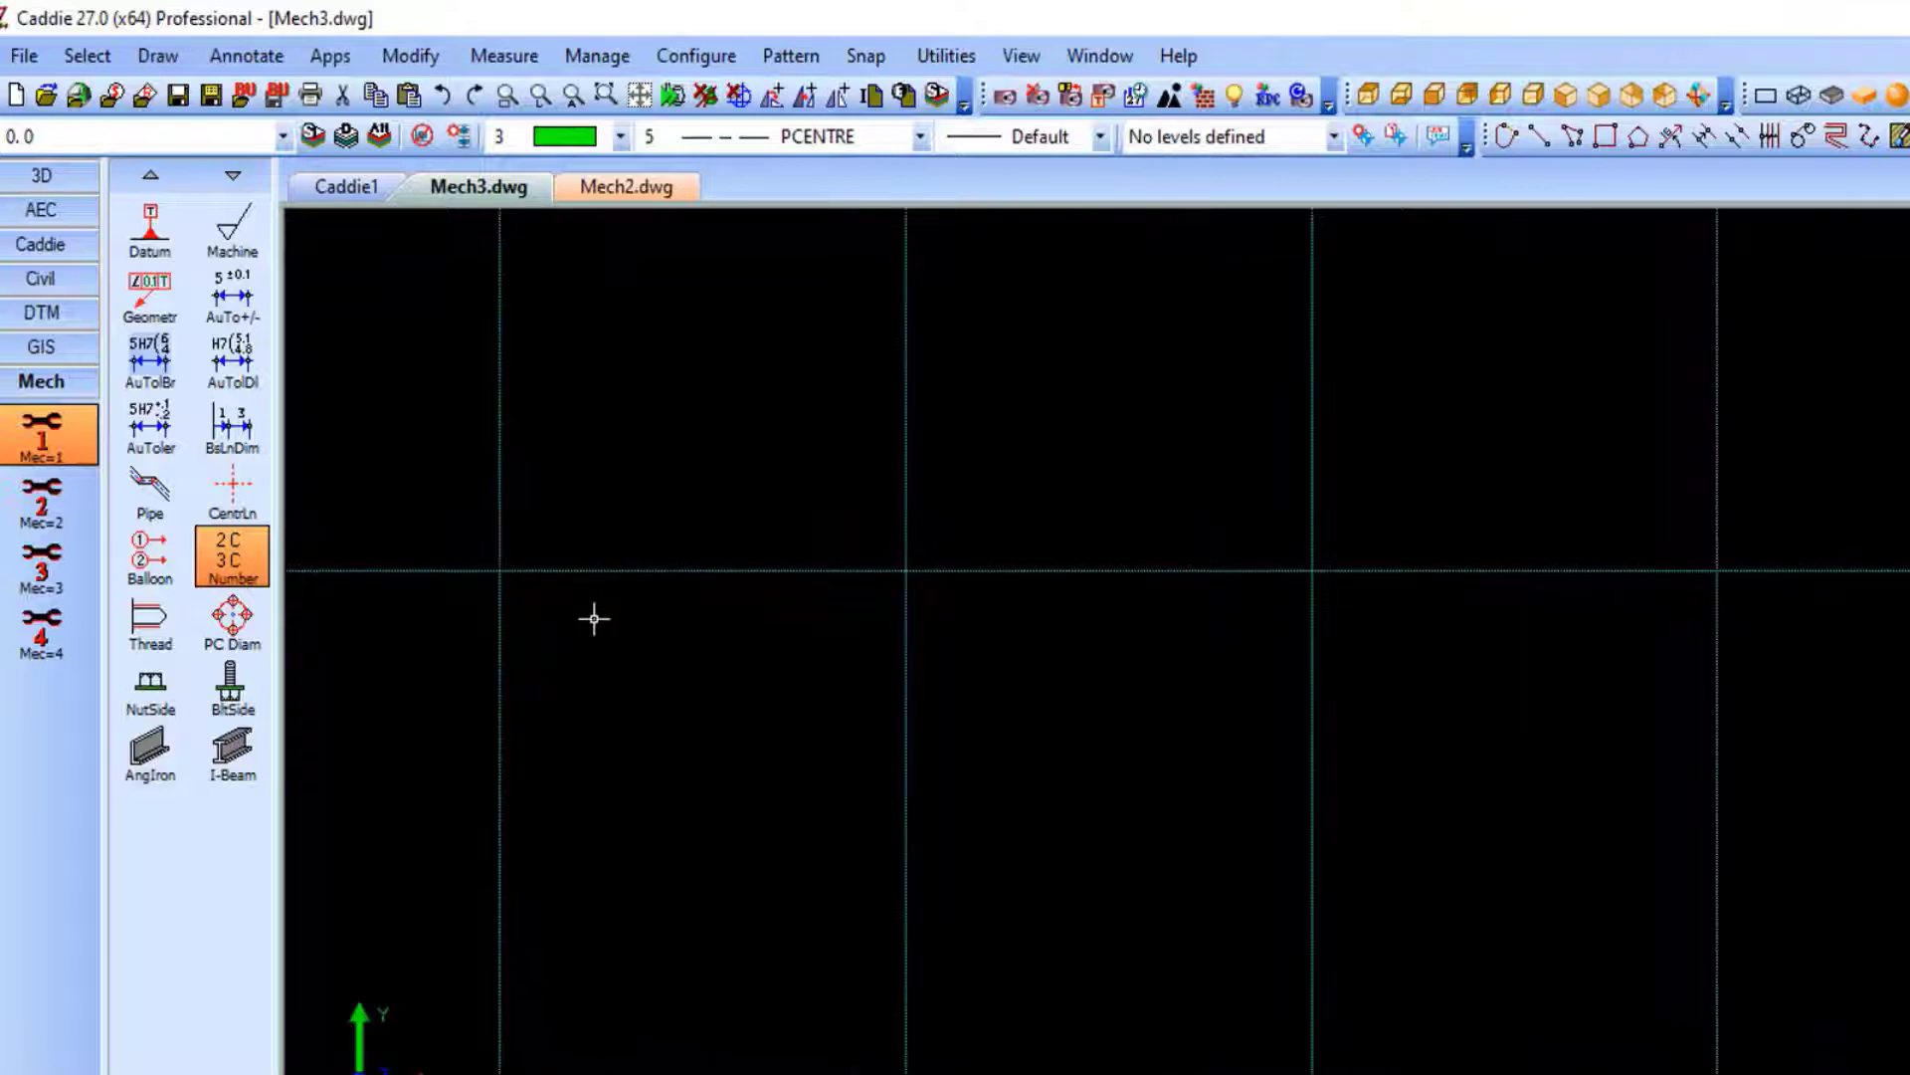
pyautogui.click(233, 621)
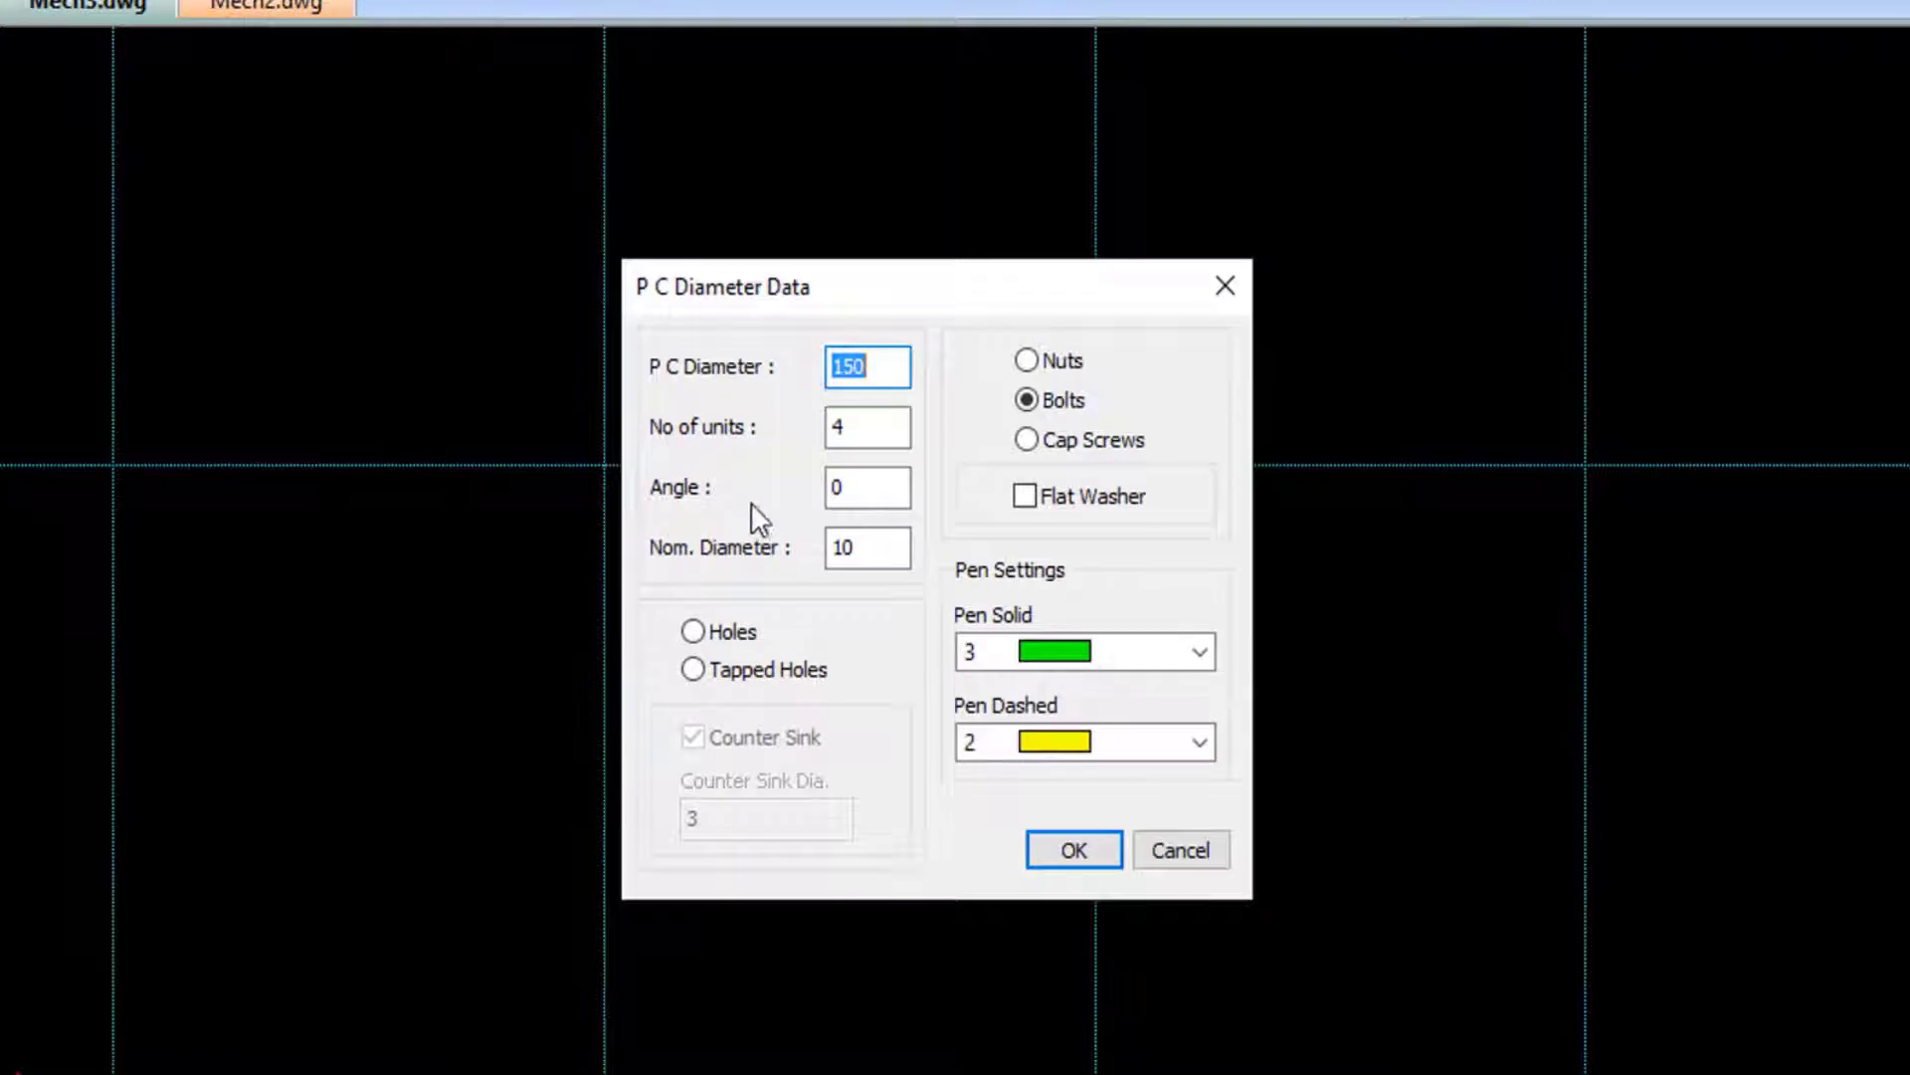
pyautogui.click(892, 365)
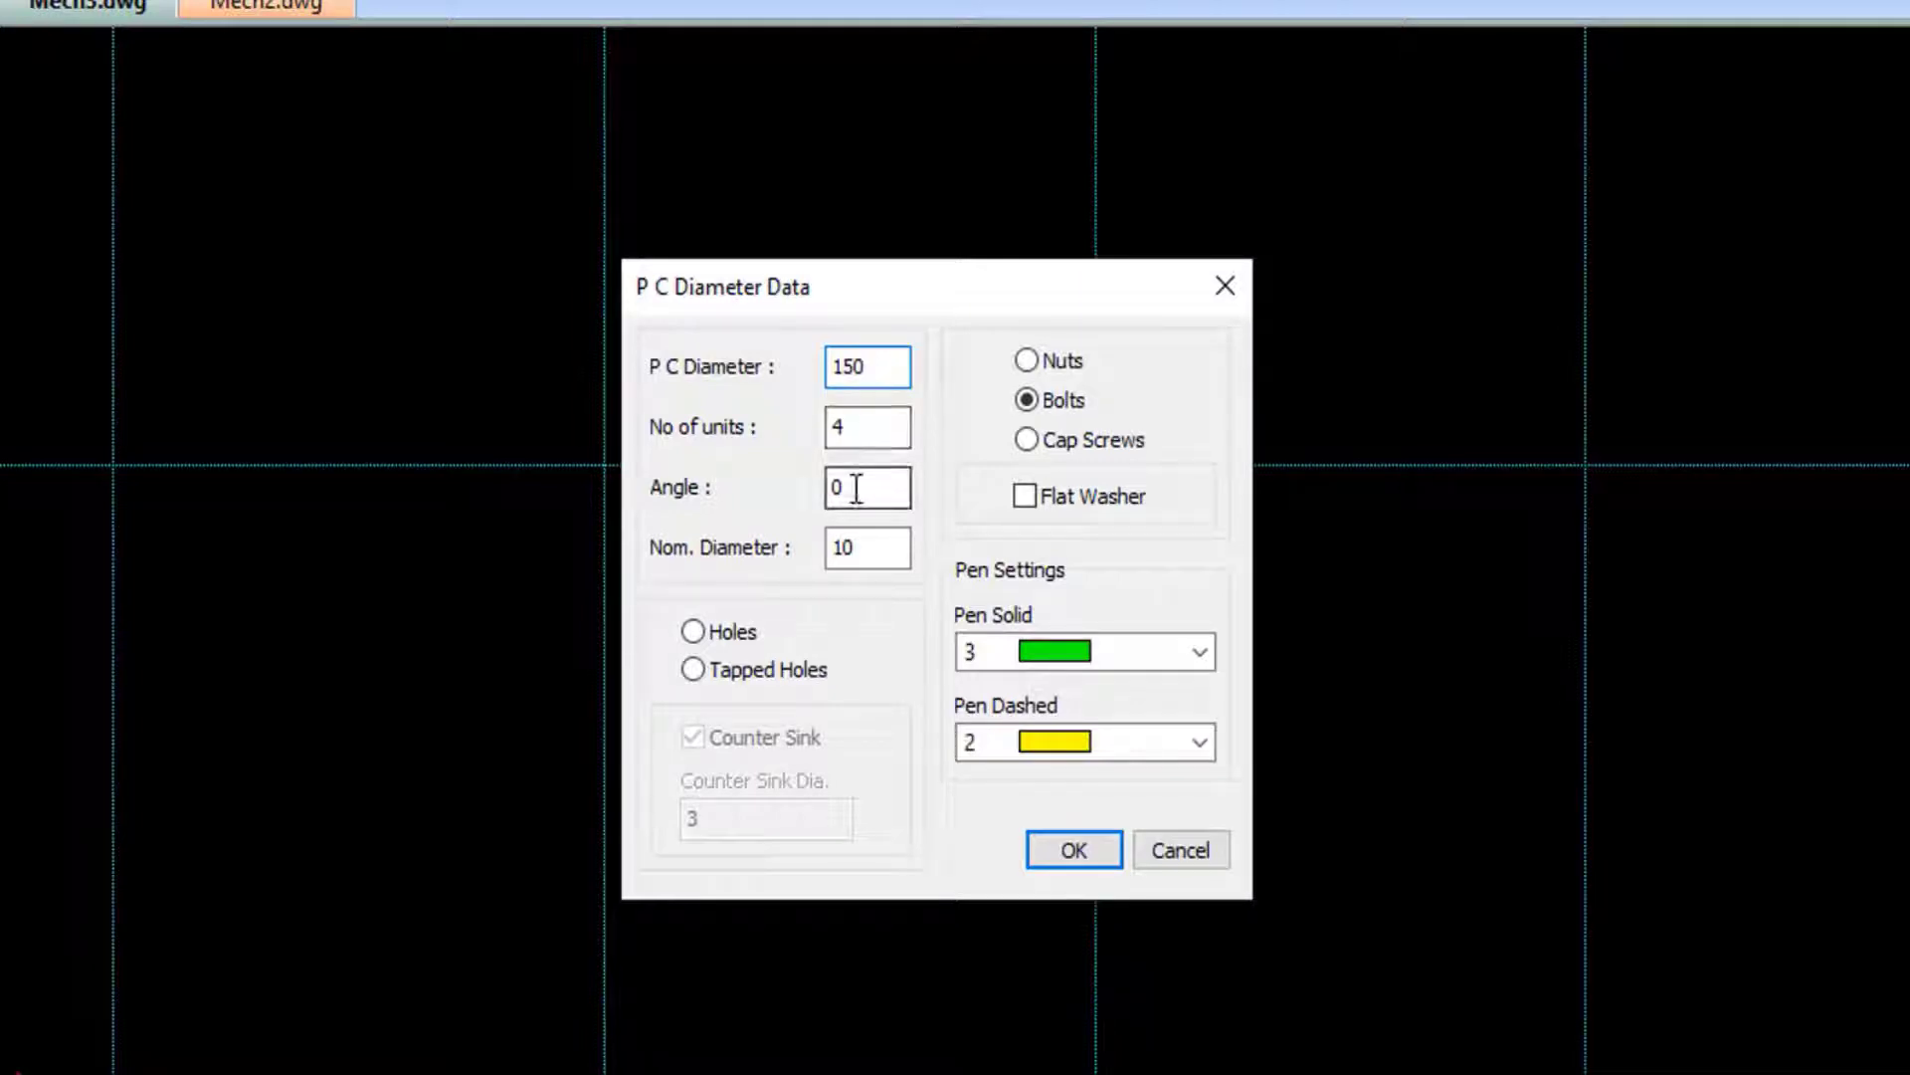
pyautogui.moveTo(874, 551); pyautogui.dragTo(793, 550)
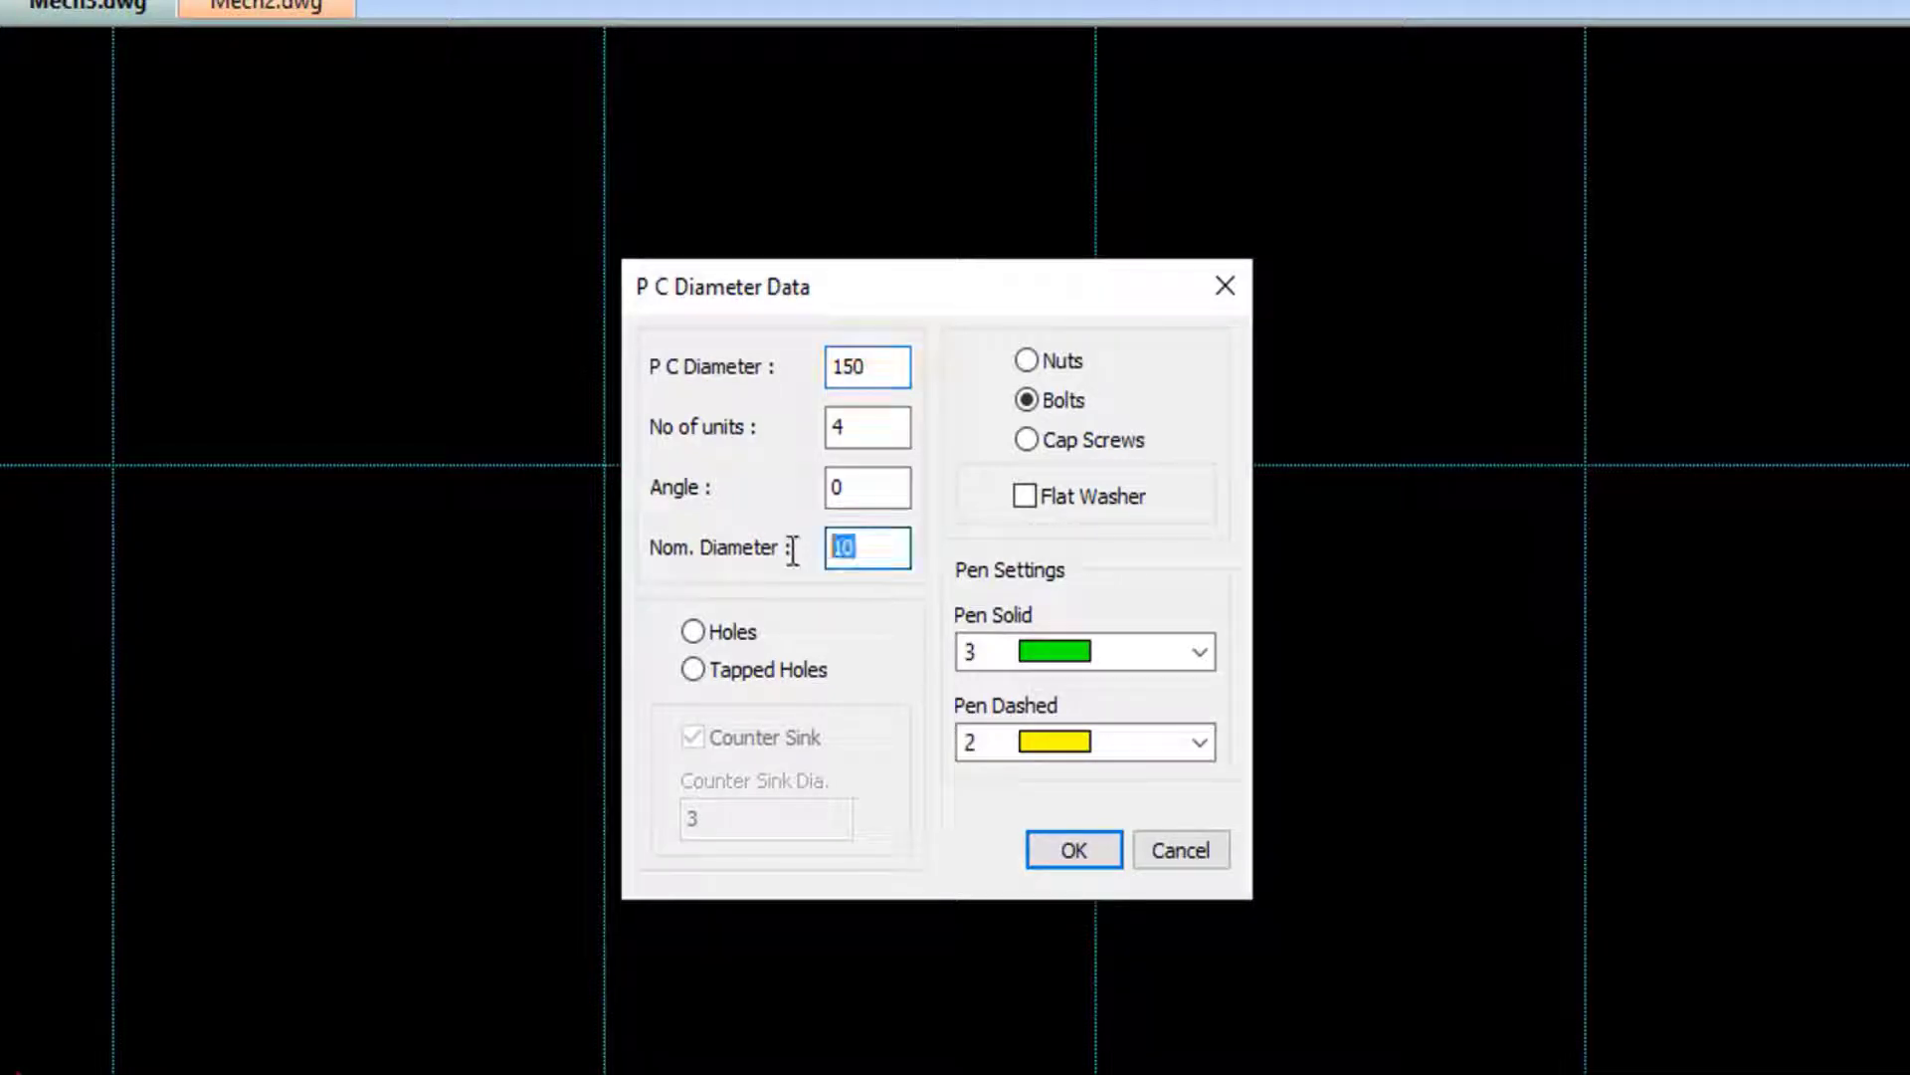
pyautogui.write('12')
pyautogui.click(706, 626)
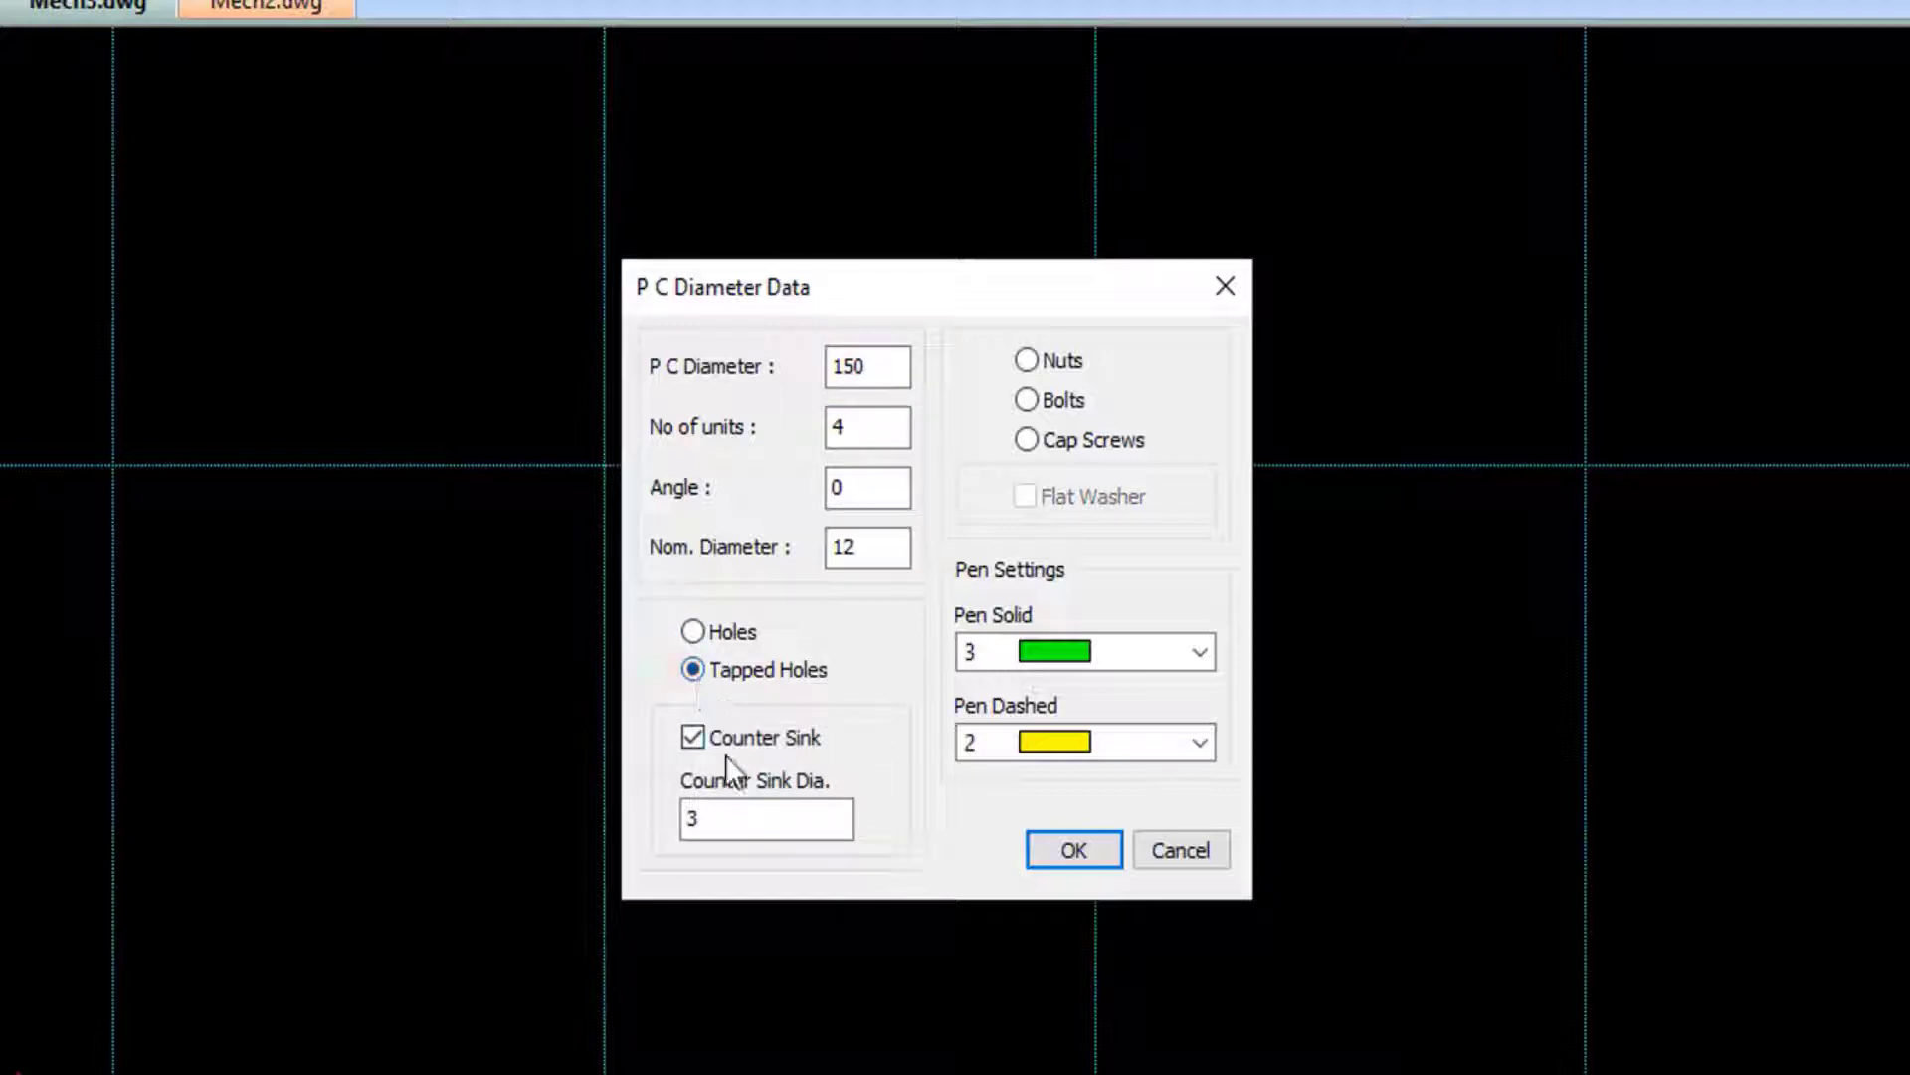
pyautogui.click(1090, 855)
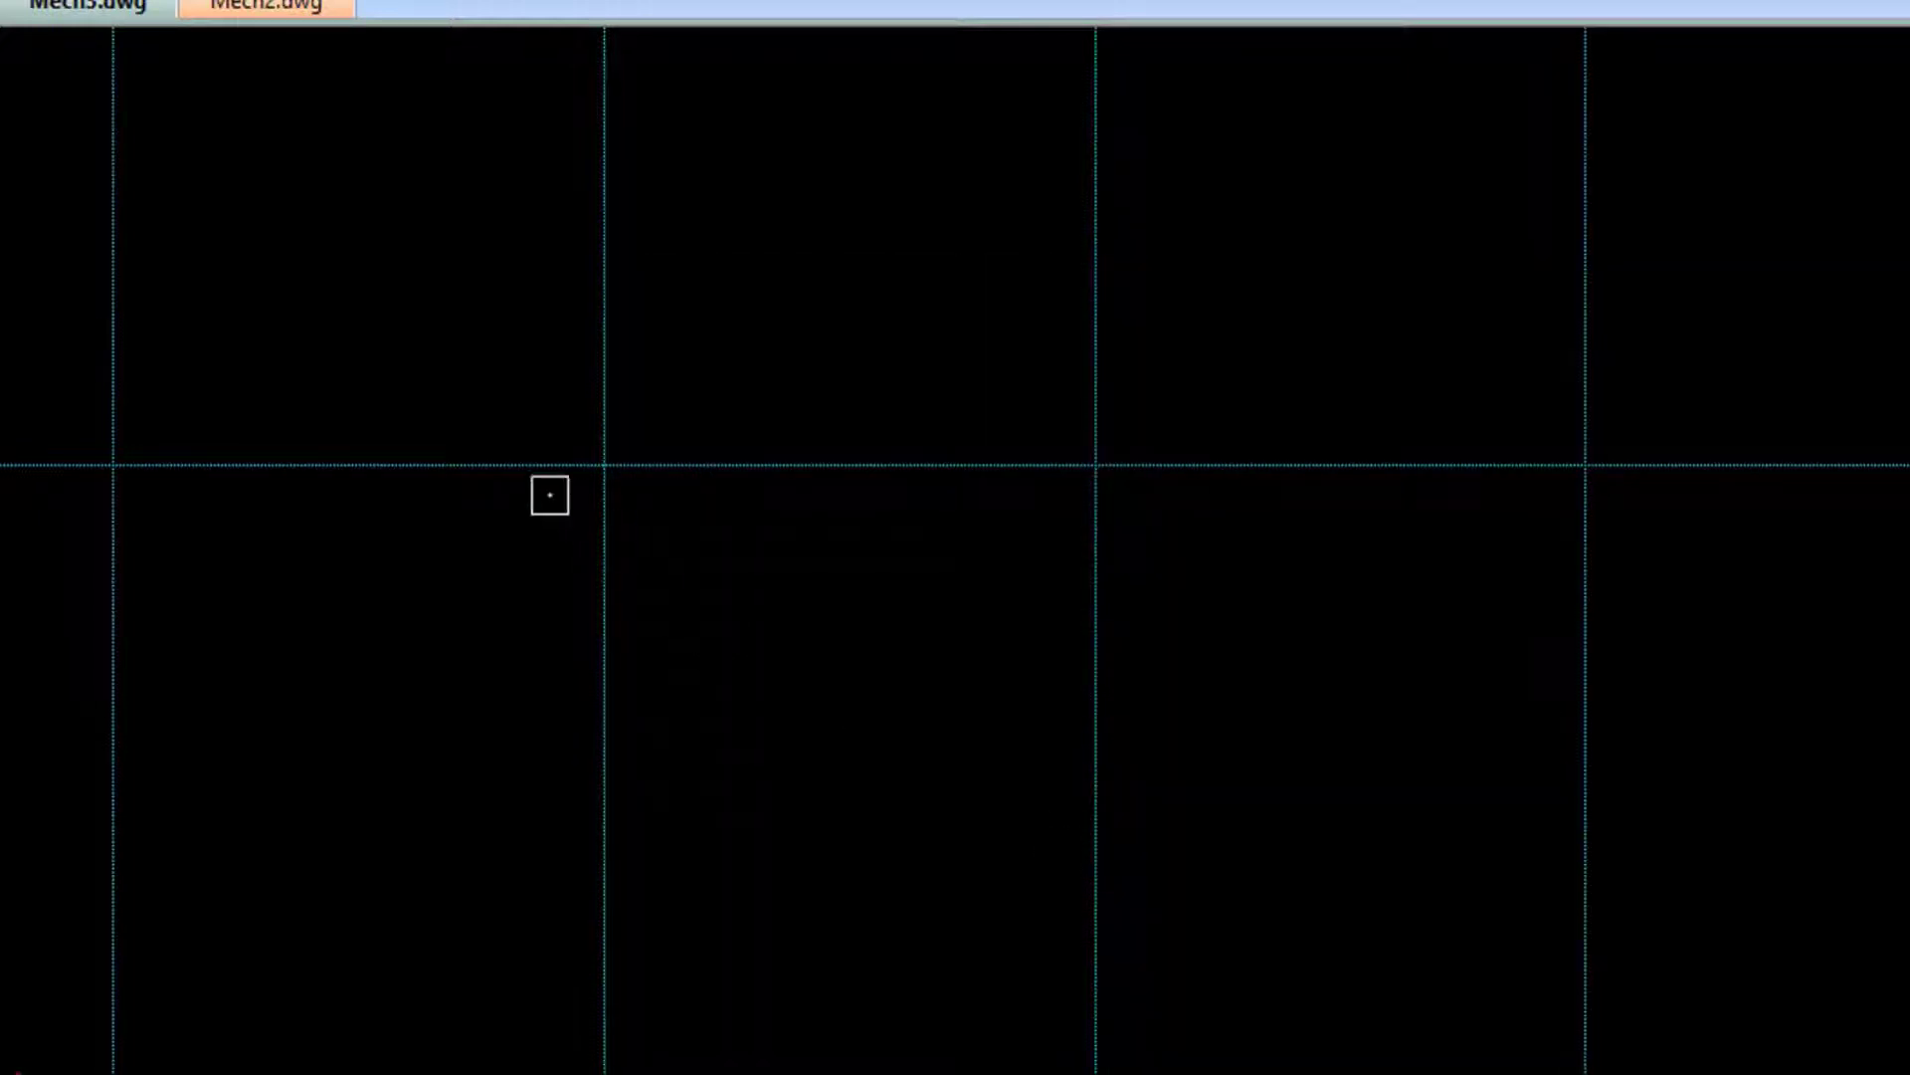
pyautogui.click(600, 465)
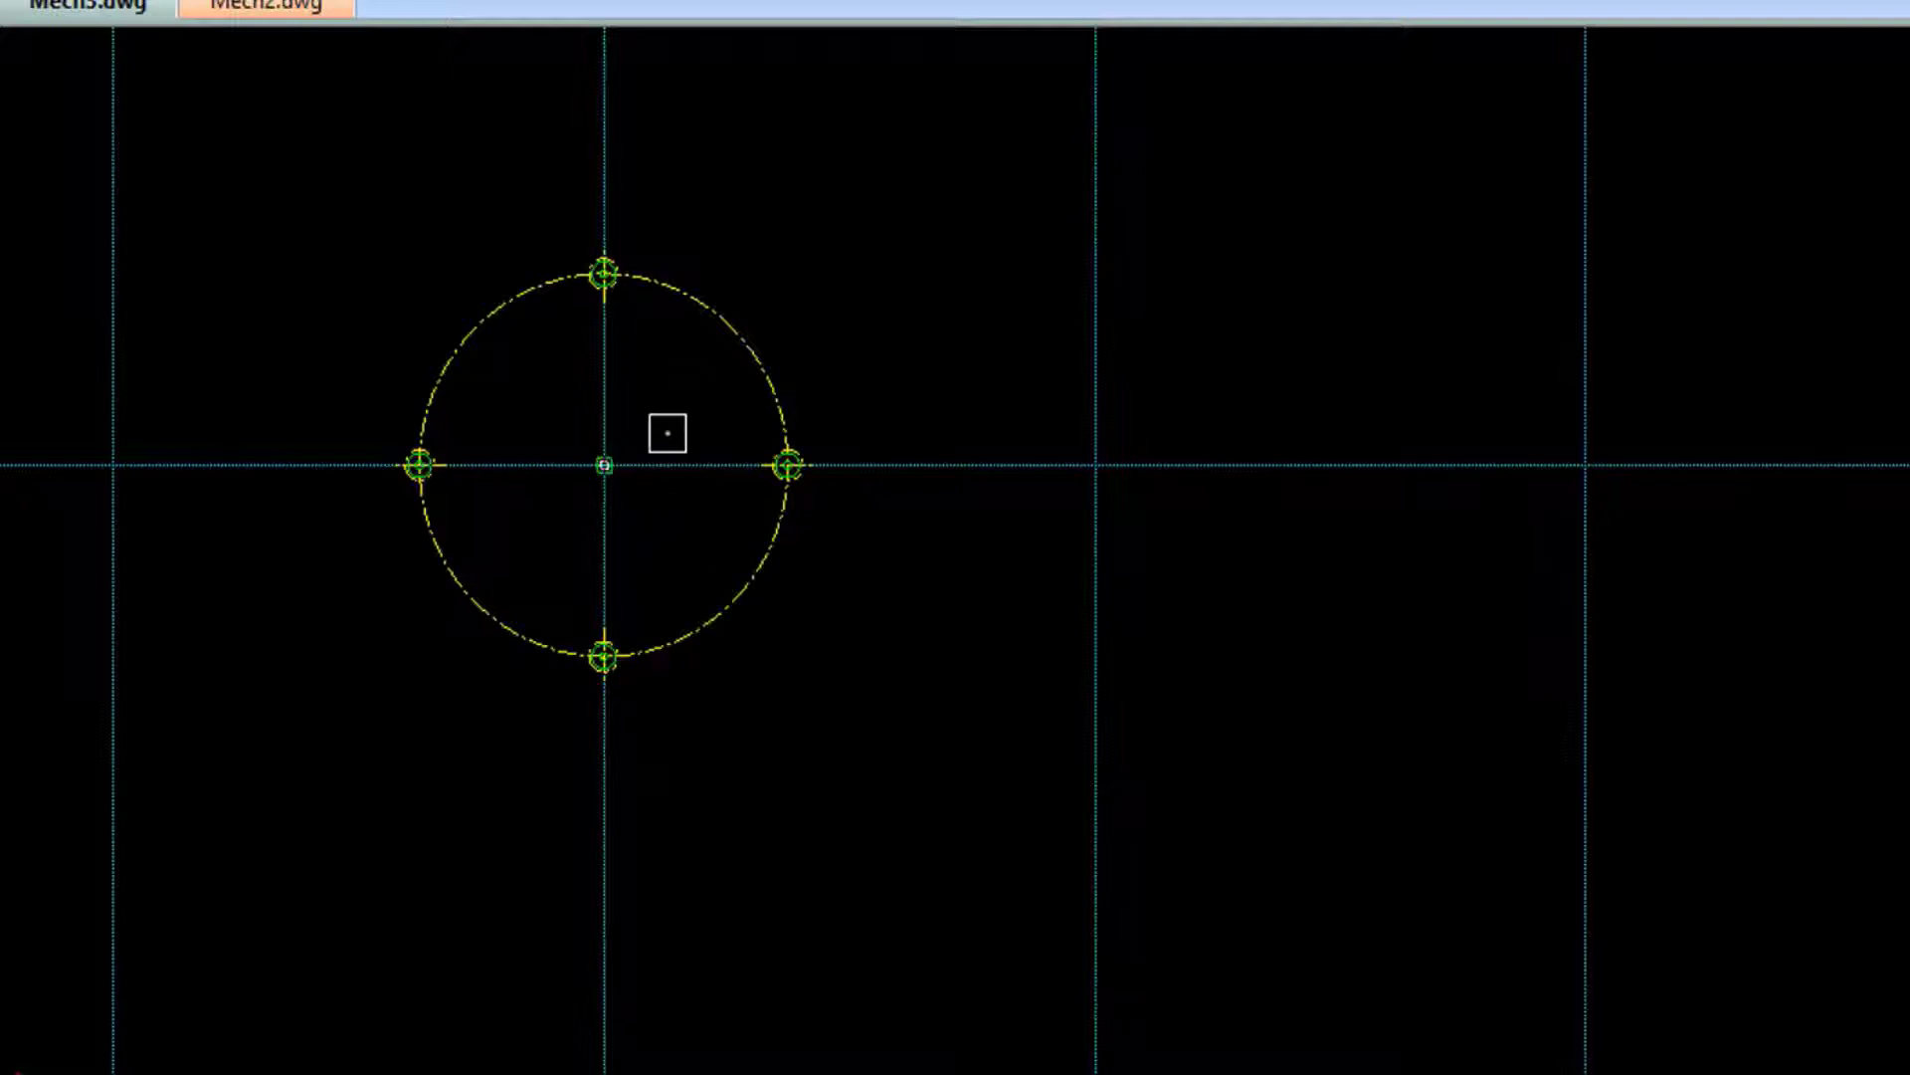
# Examine the countersunk tapped hole on the pitch circle's right side up close.
pyautogui.scroll(6, 810, 465)
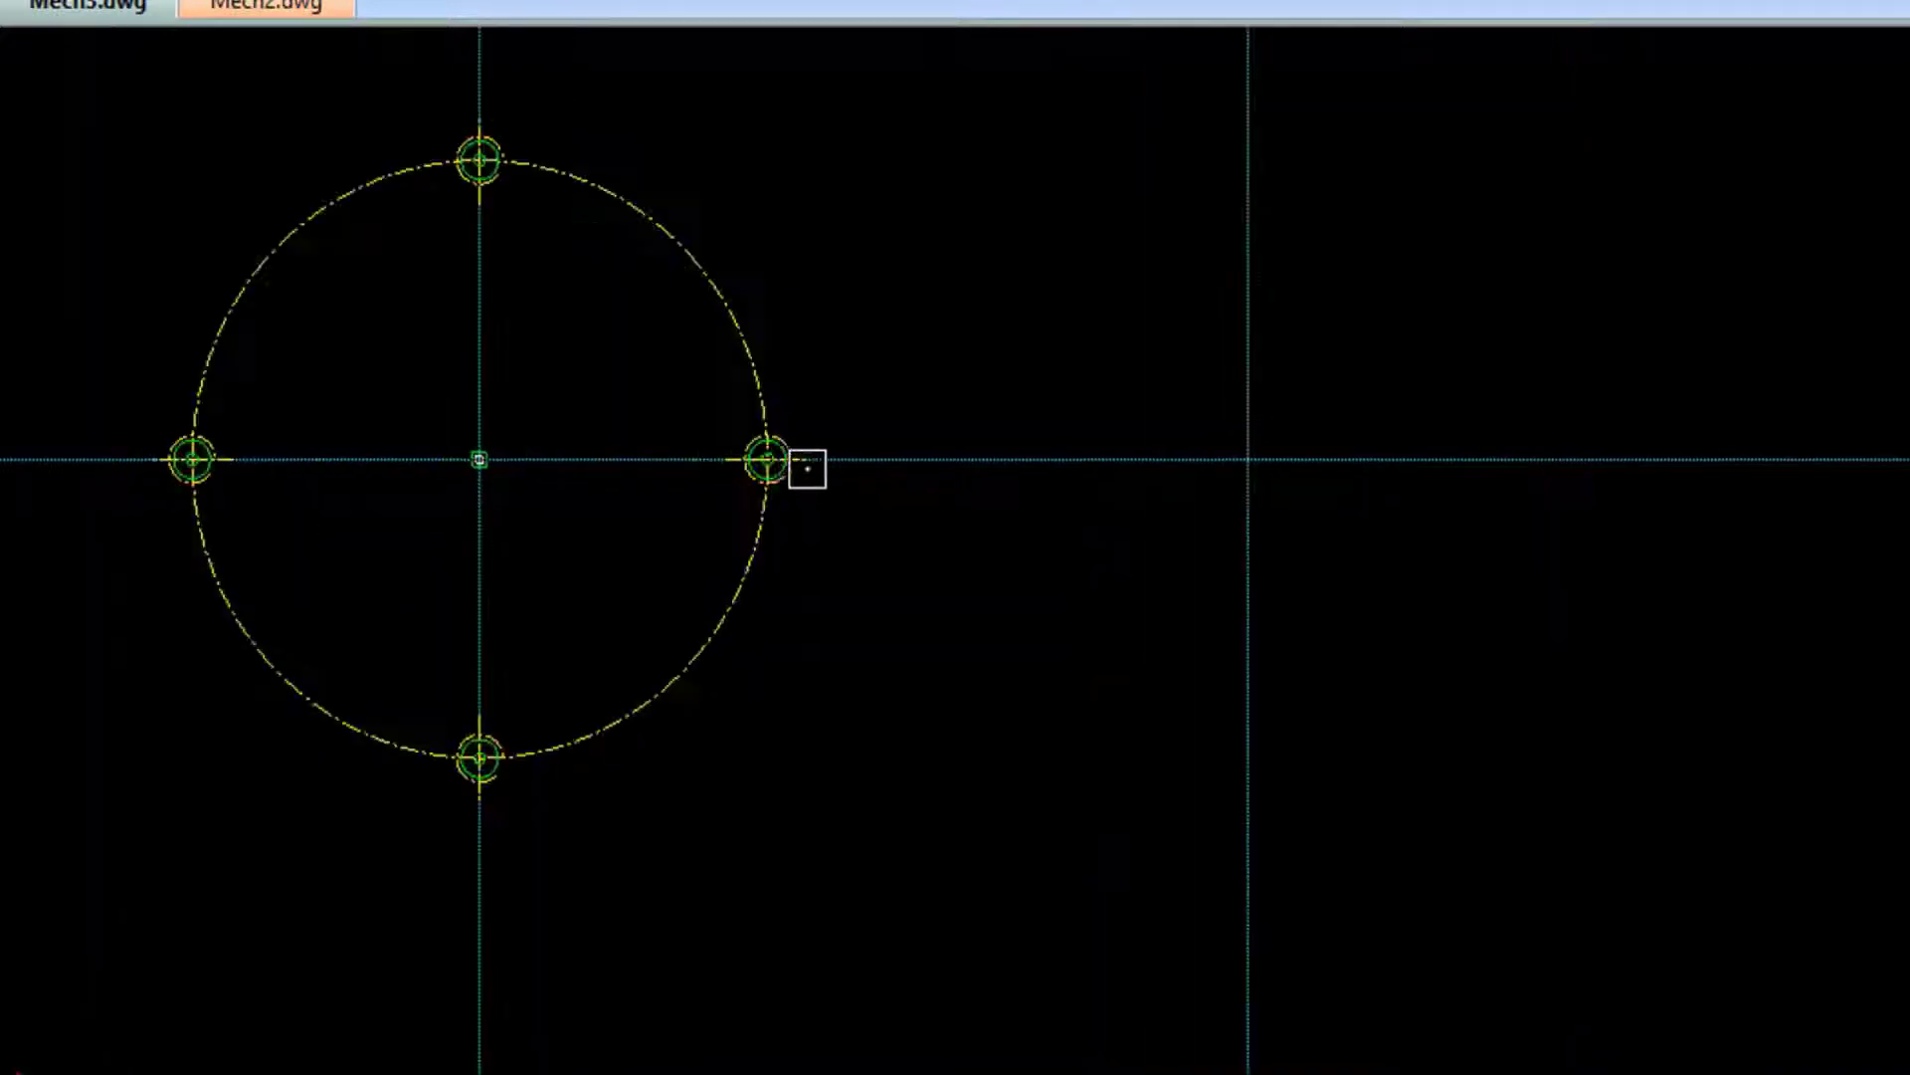
pyautogui.scroll(2, 861, 410)
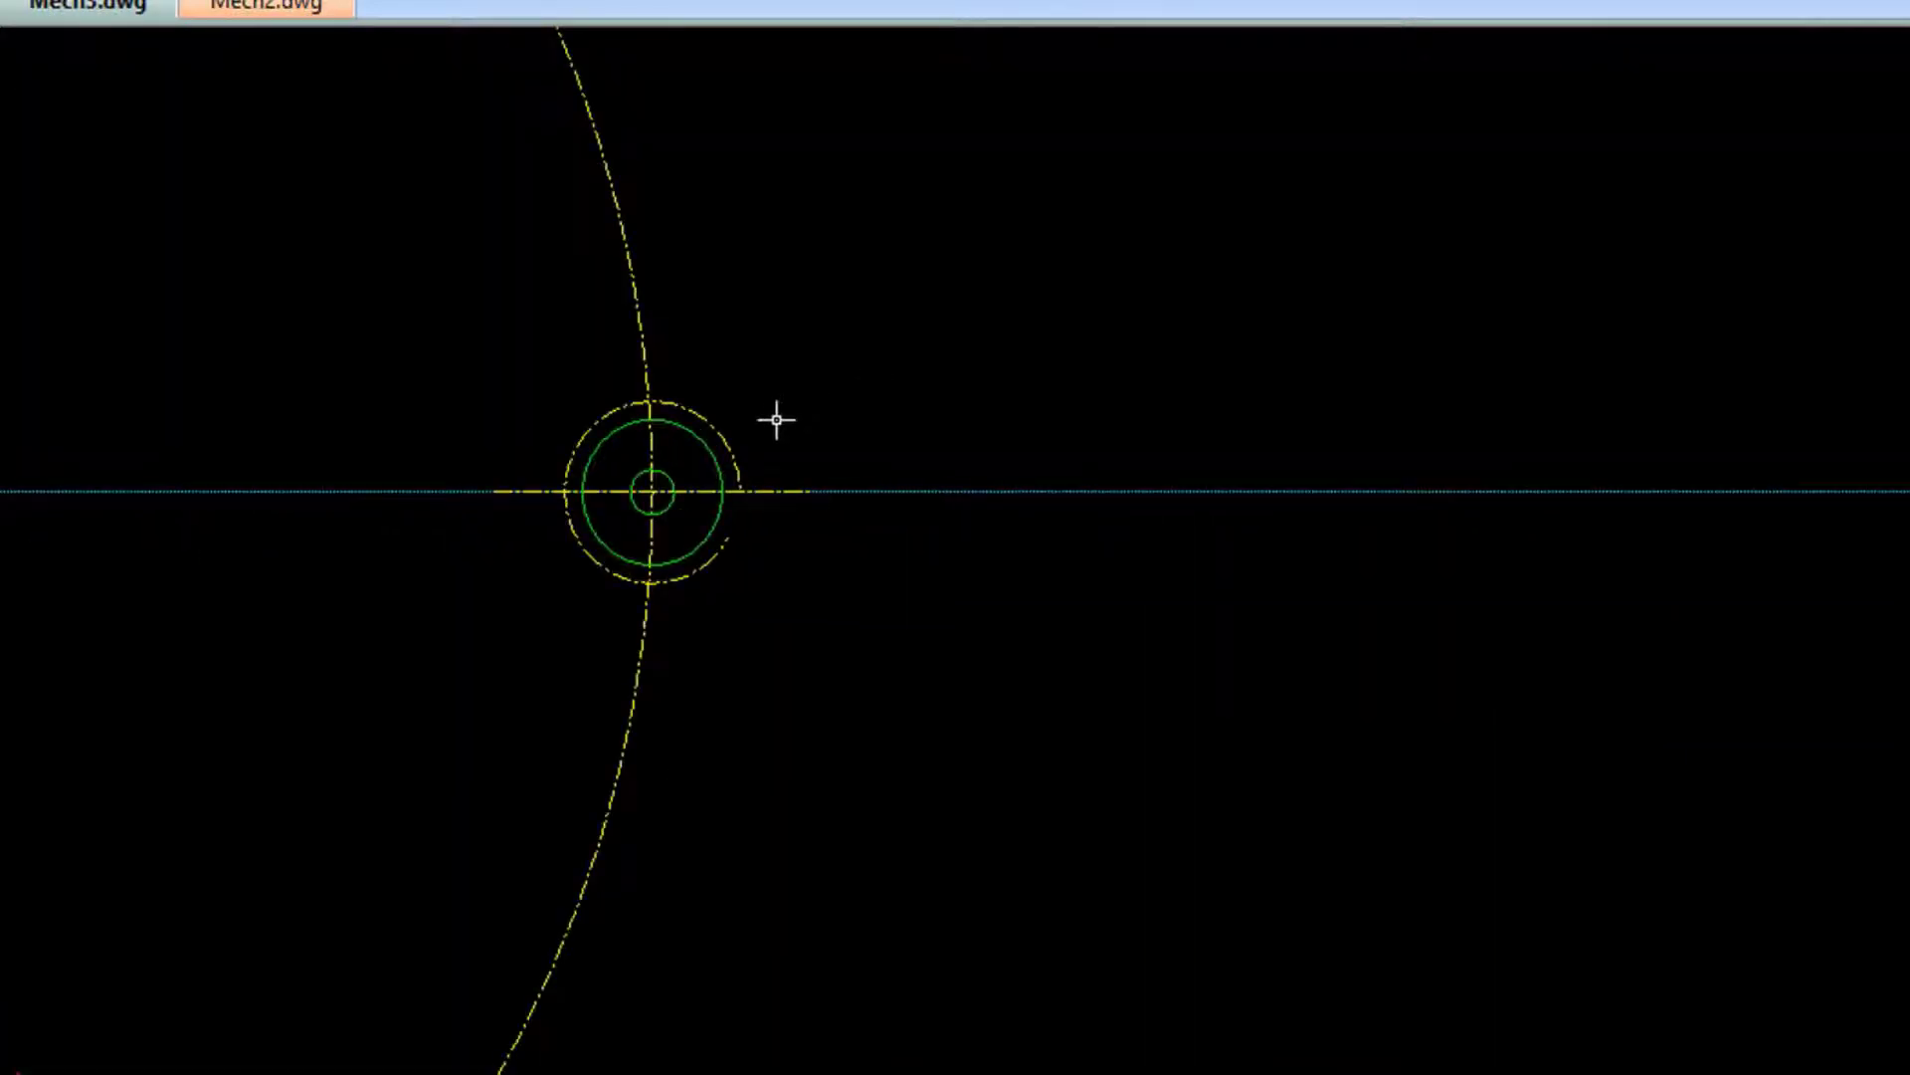
pyautogui.scroll(1, 571, 457)
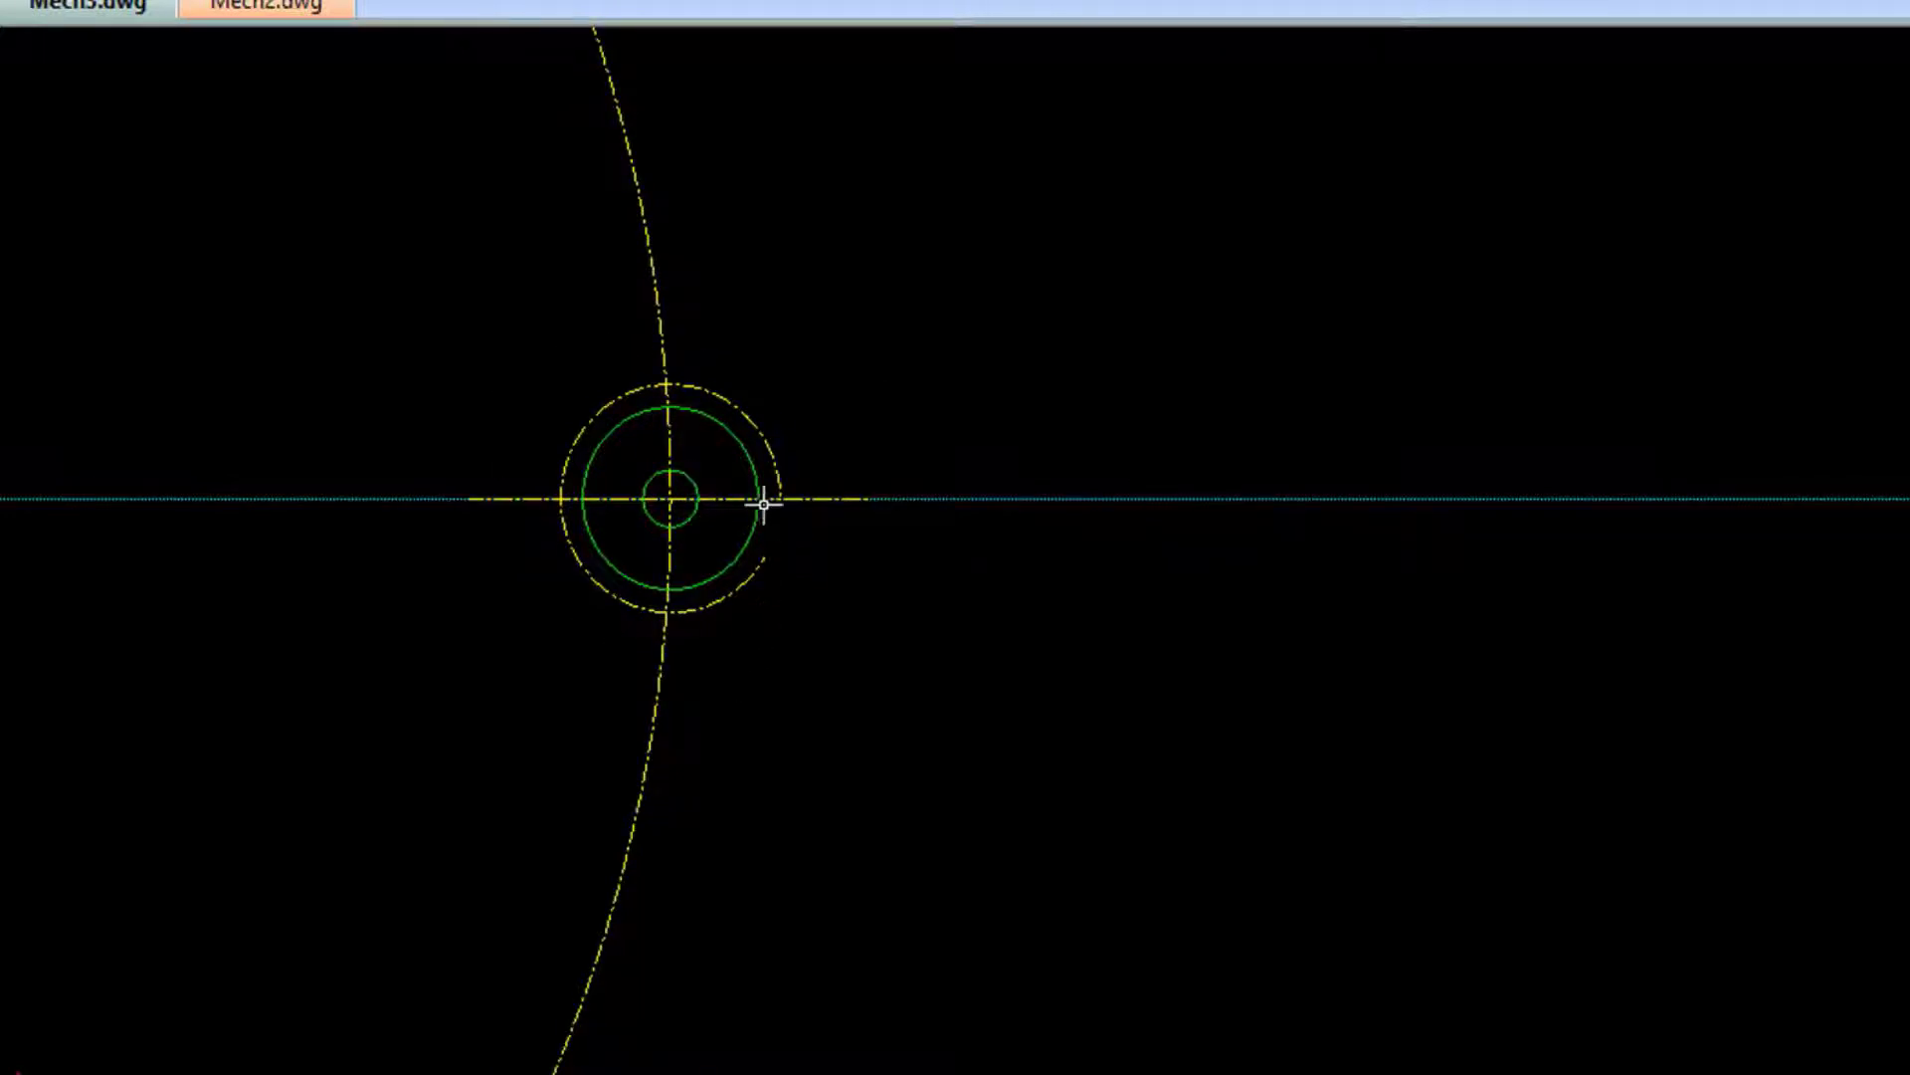
pyautogui.scroll(-2, 752, 513)
pyautogui.scroll(-2, 755, 527)
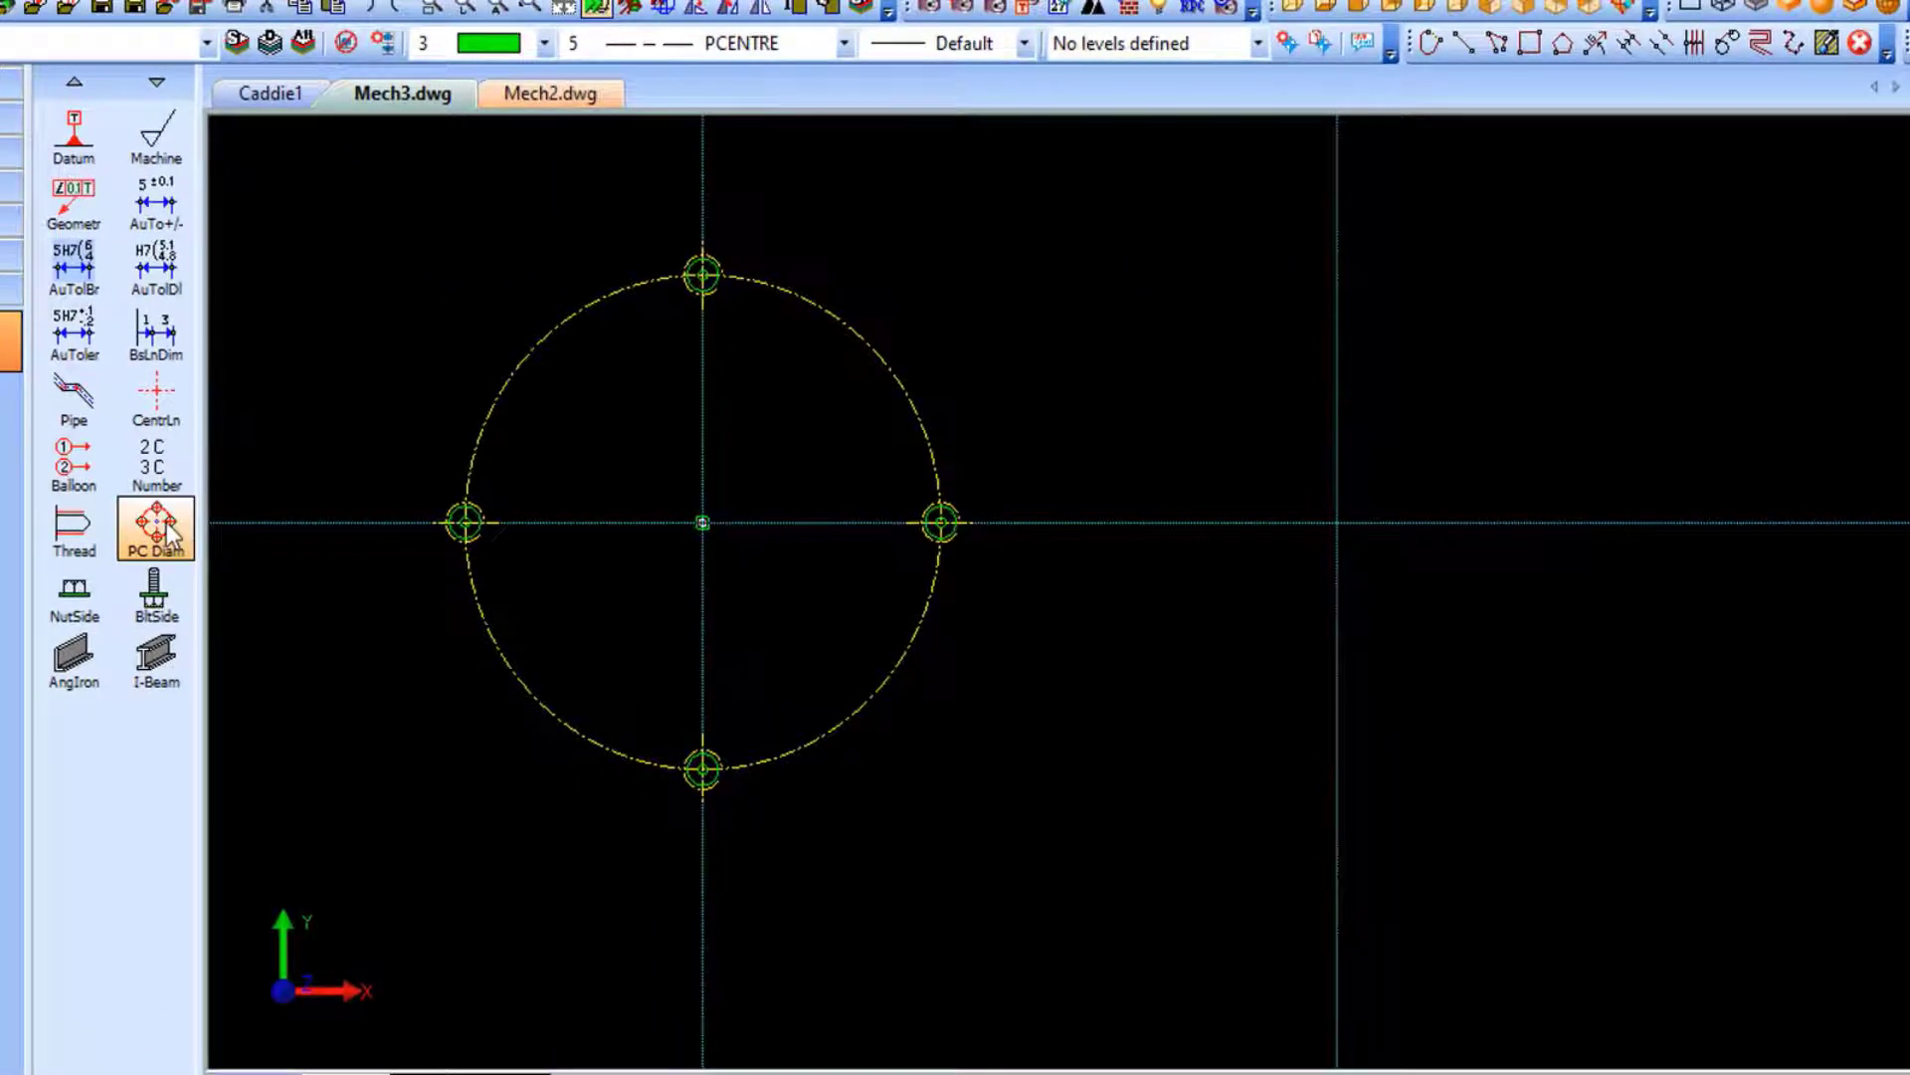
# Place a 150 diameter pitch circle with six bolts, nominal diameter 12, solid pen 3, at the construction-line intersection right of the tapped-hole circle.
pyautogui.click(160, 529)
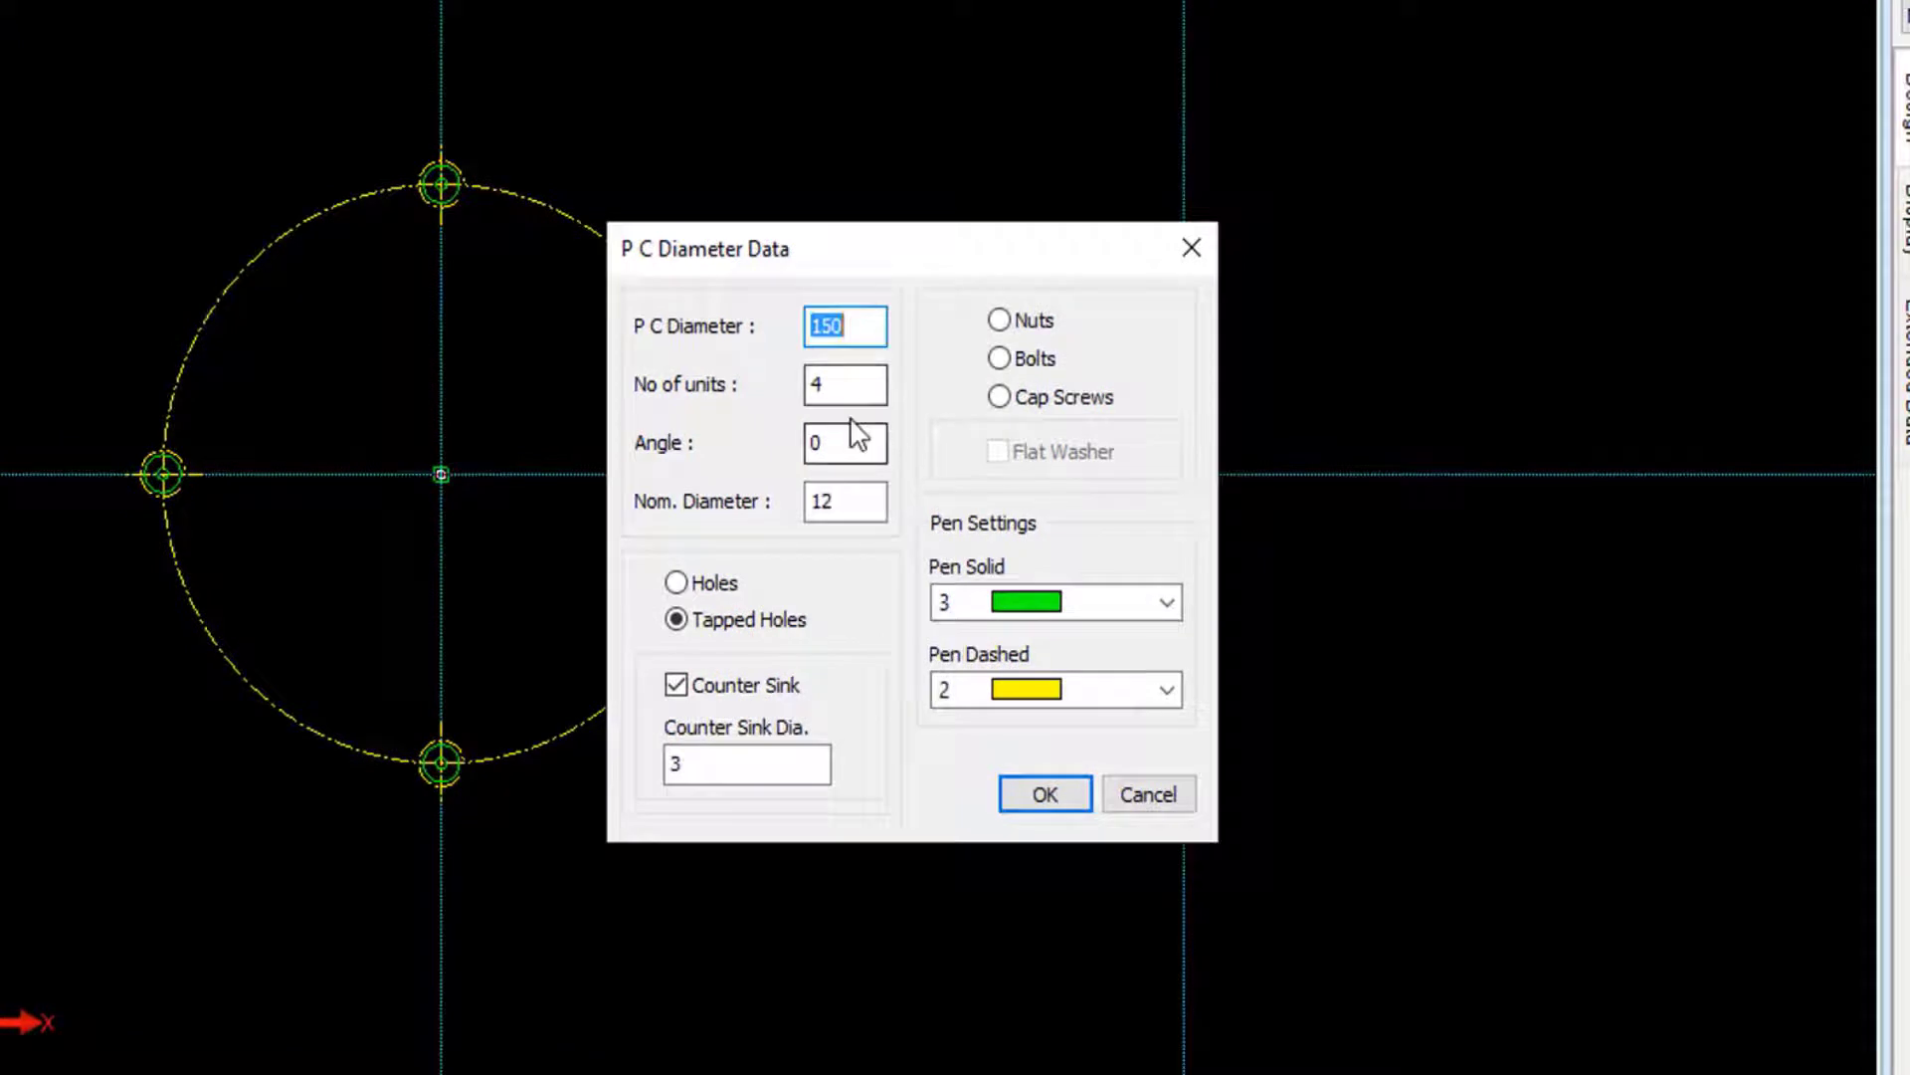
pyautogui.doubleClick(839, 383)
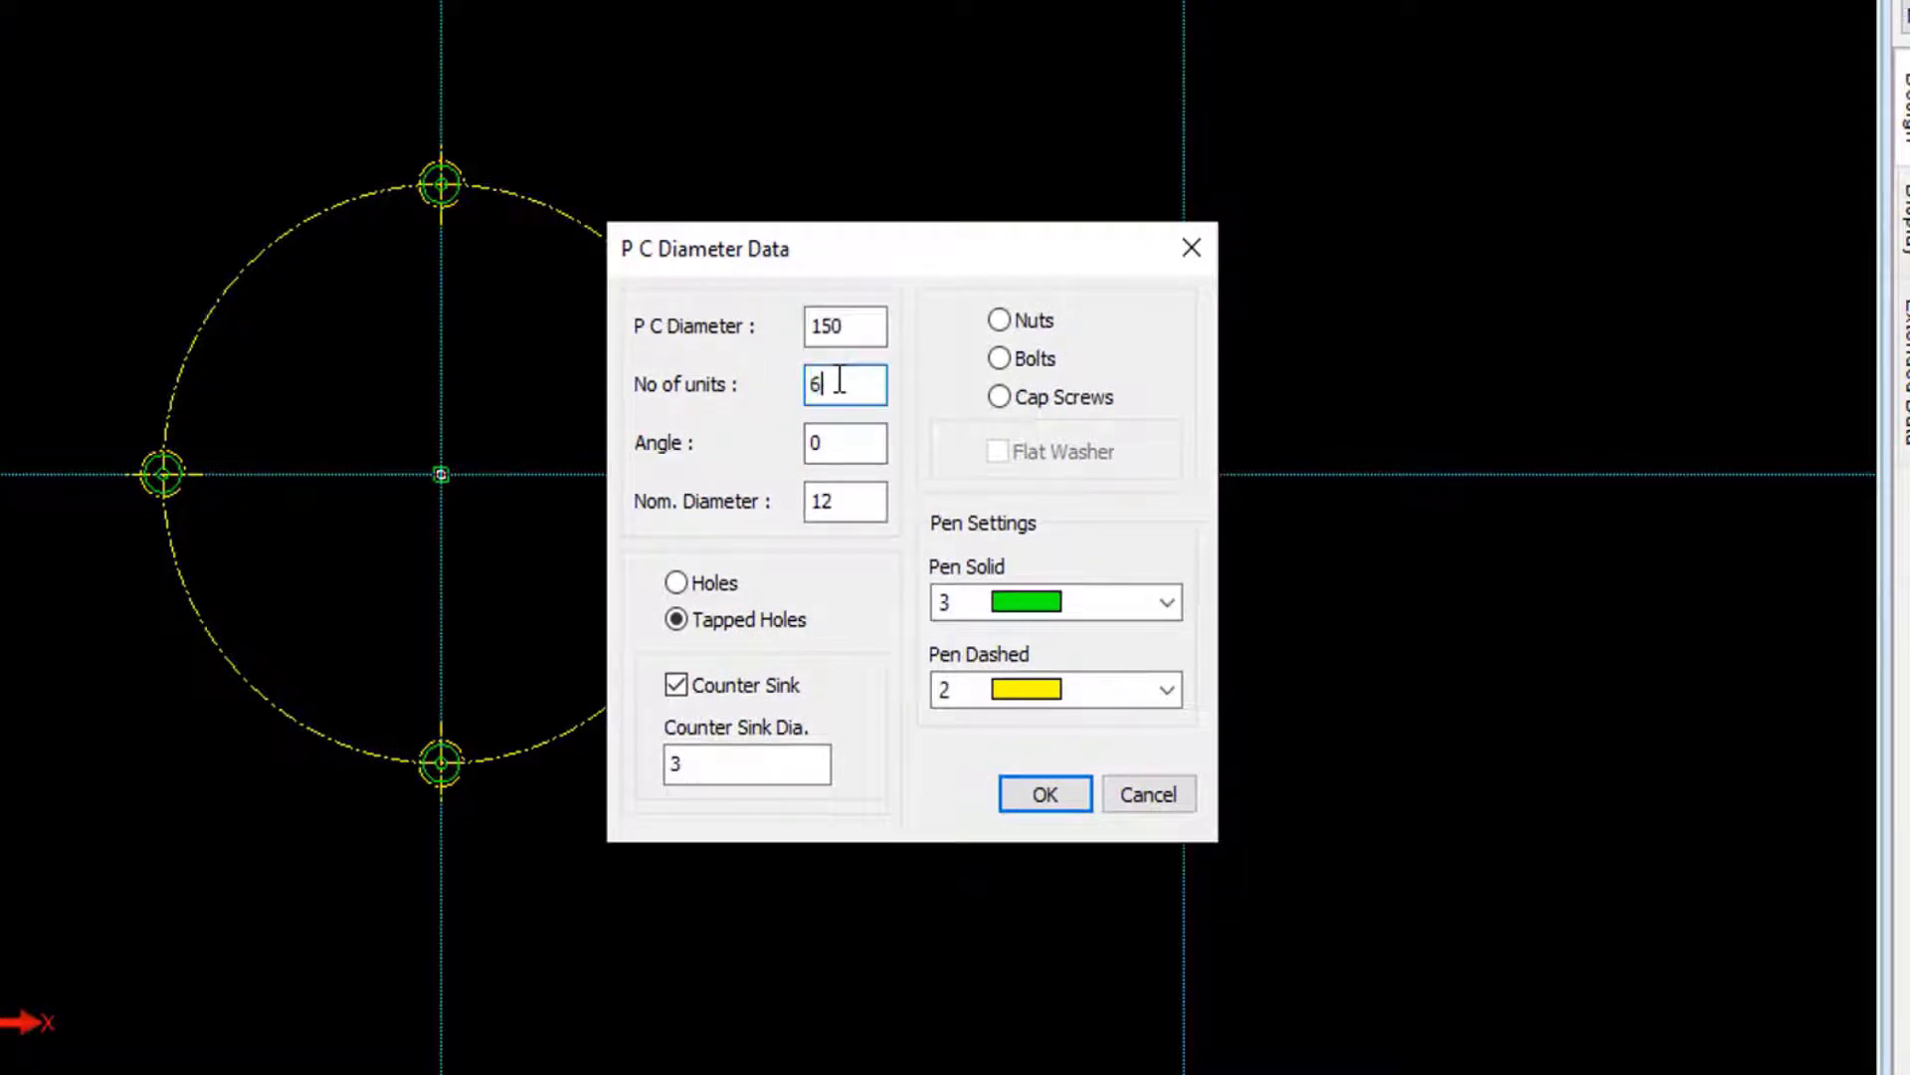
pyautogui.click(1025, 359)
pyautogui.click(1063, 603)
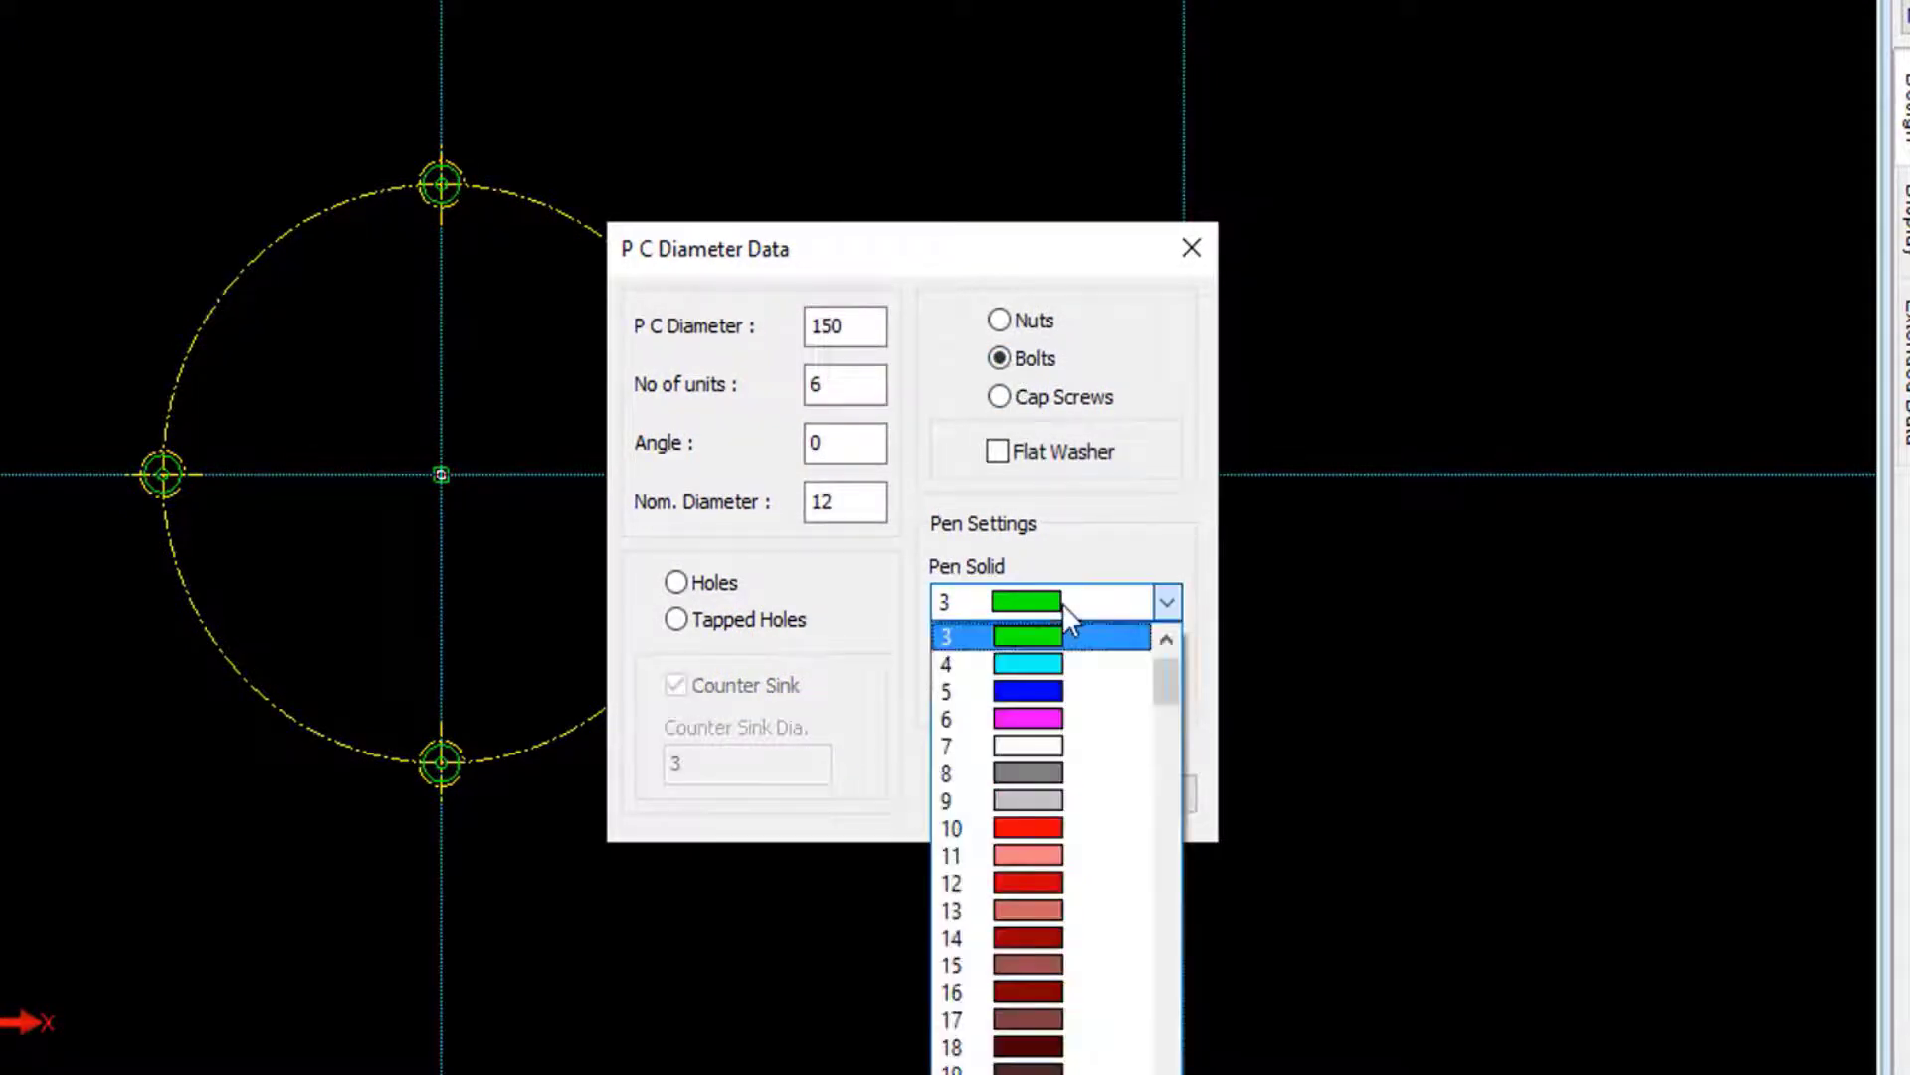
pyautogui.moveTo(1170, 680); pyautogui.dragTo(1176, 670)
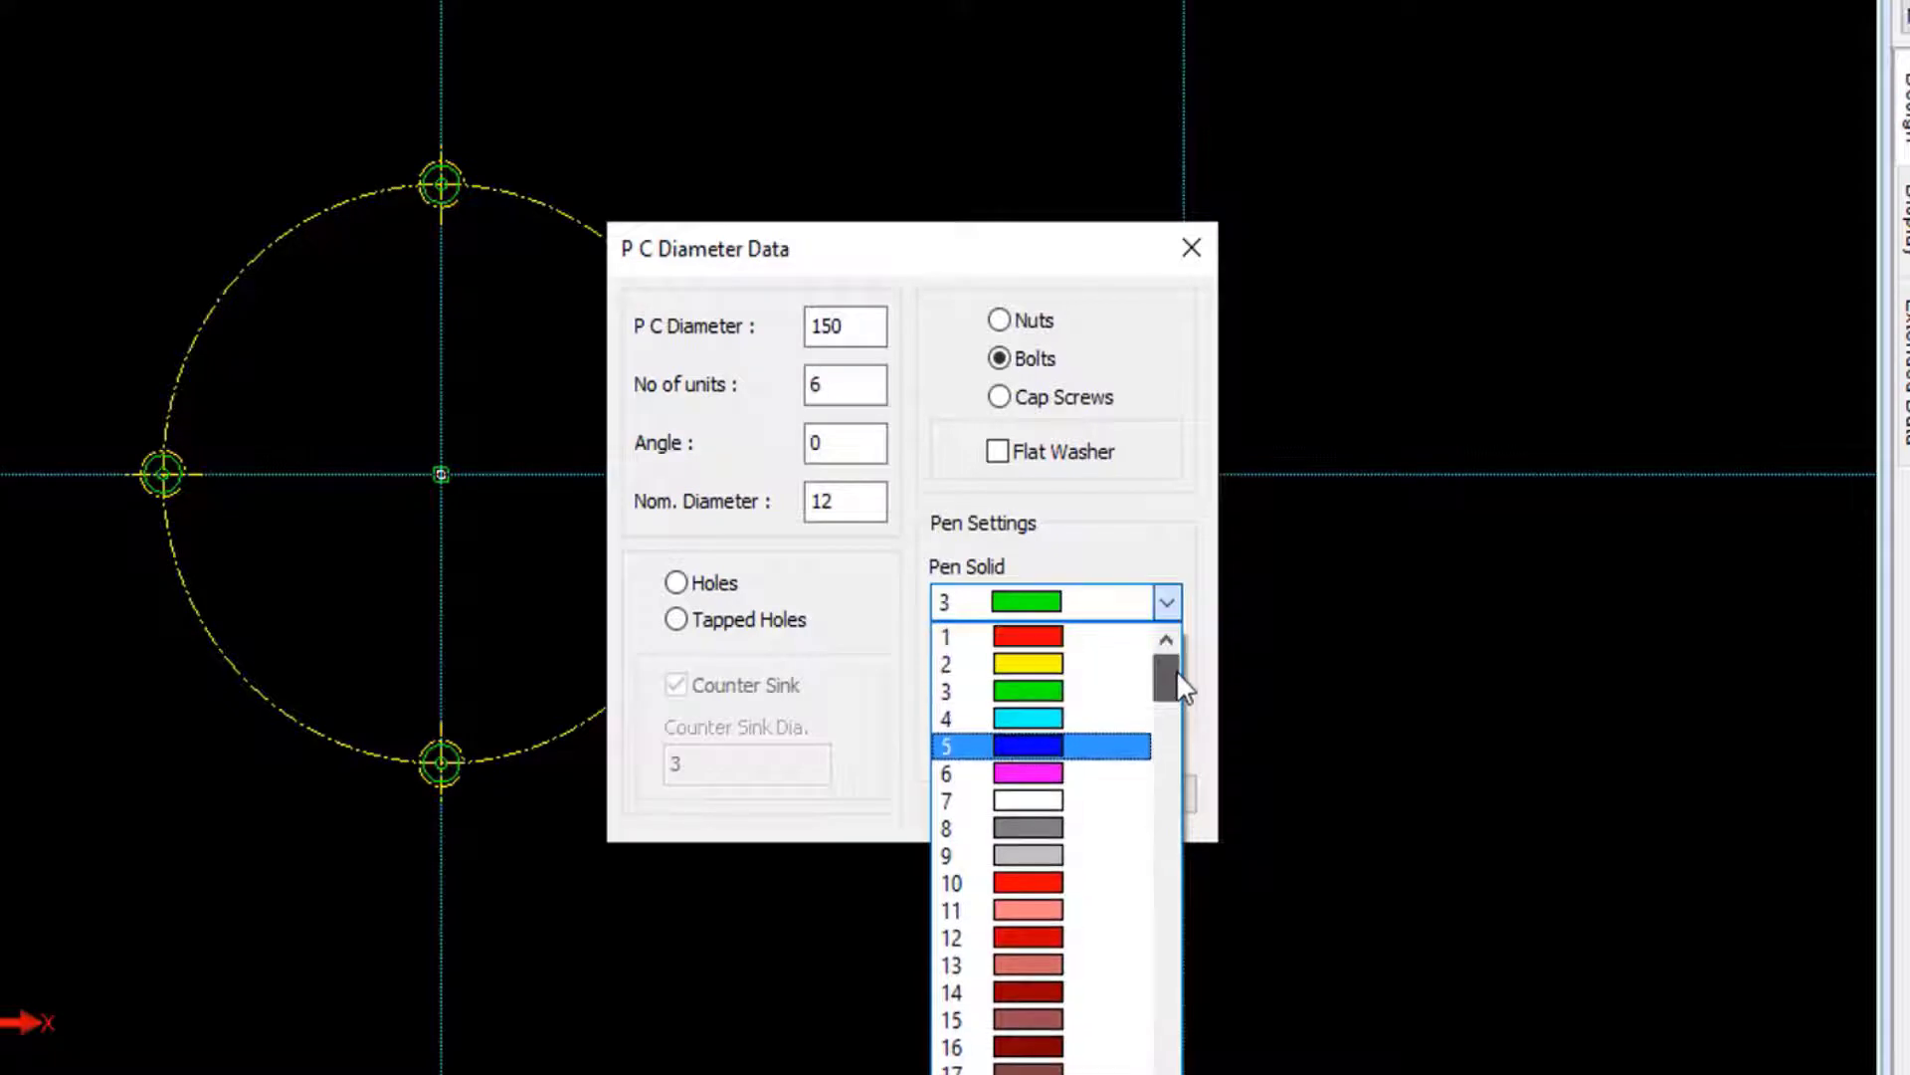
pyautogui.click(1040, 701)
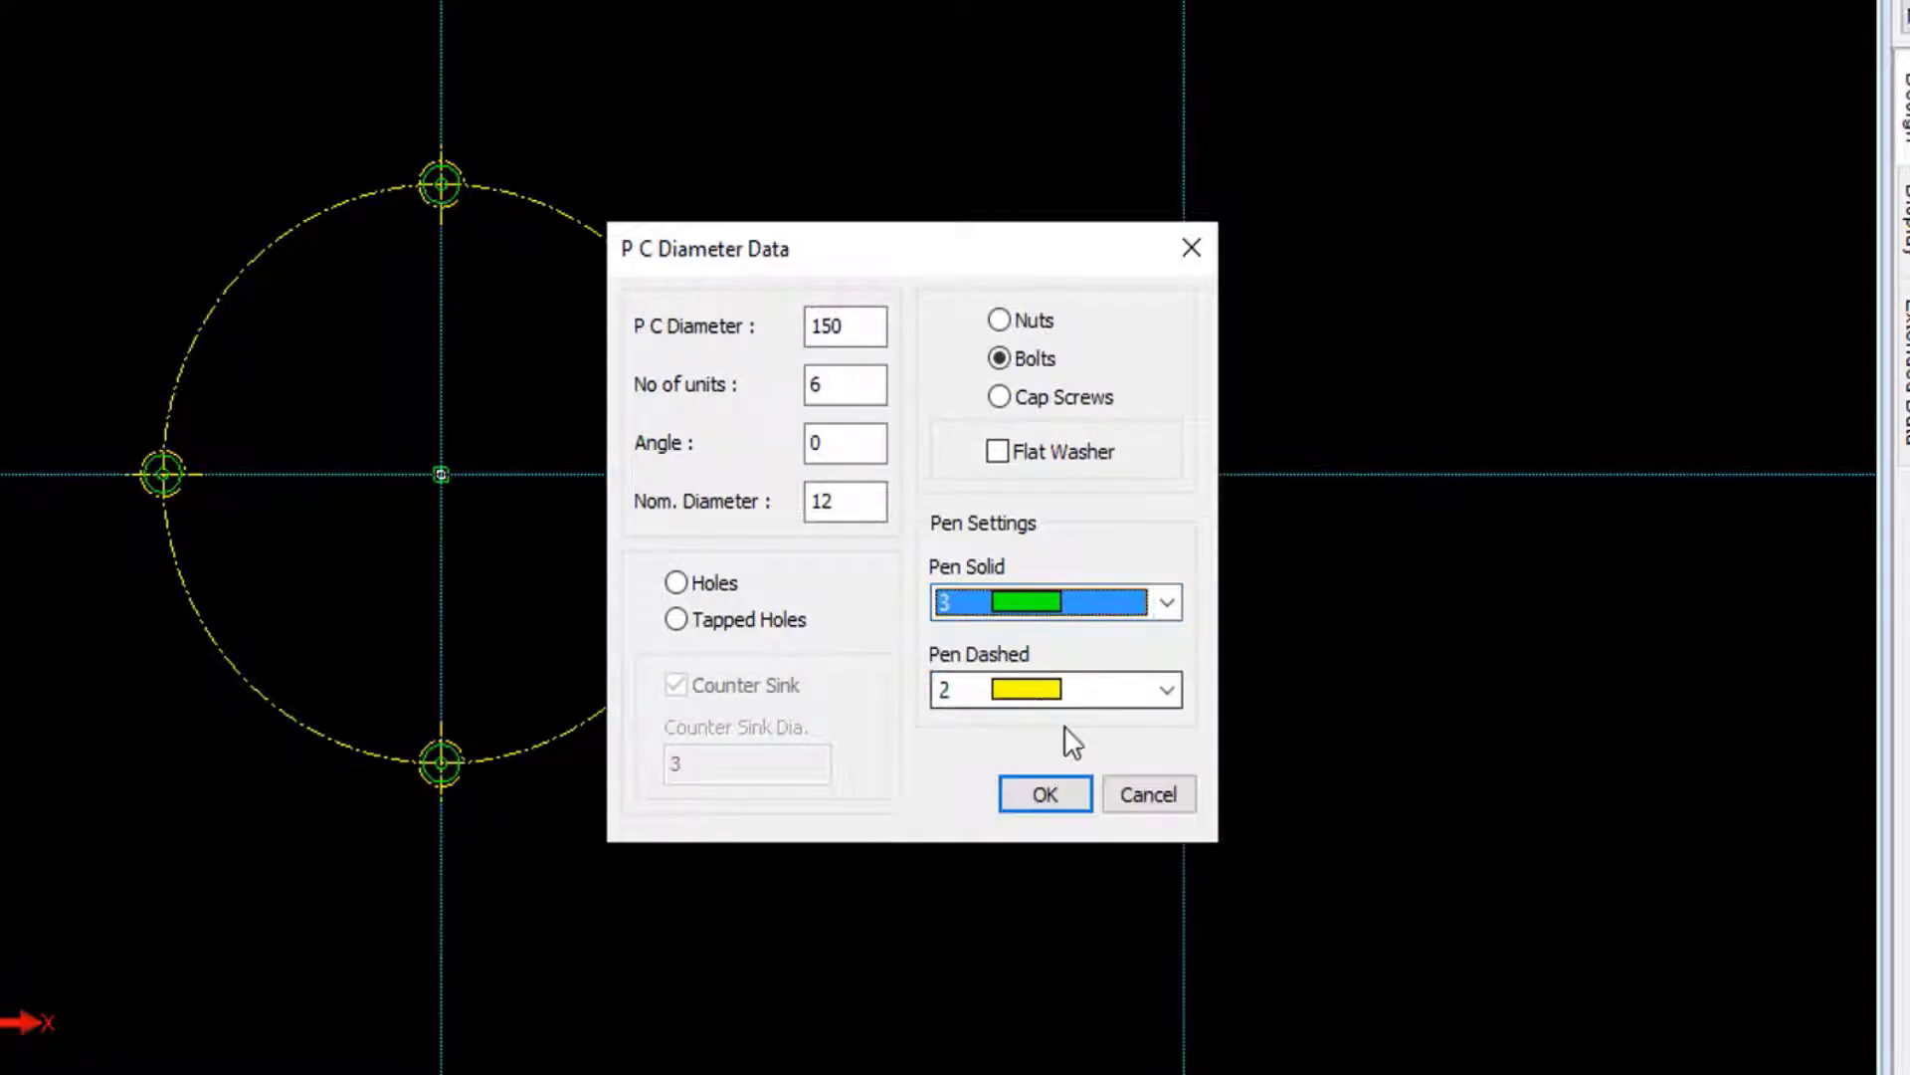
pyautogui.click(1041, 795)
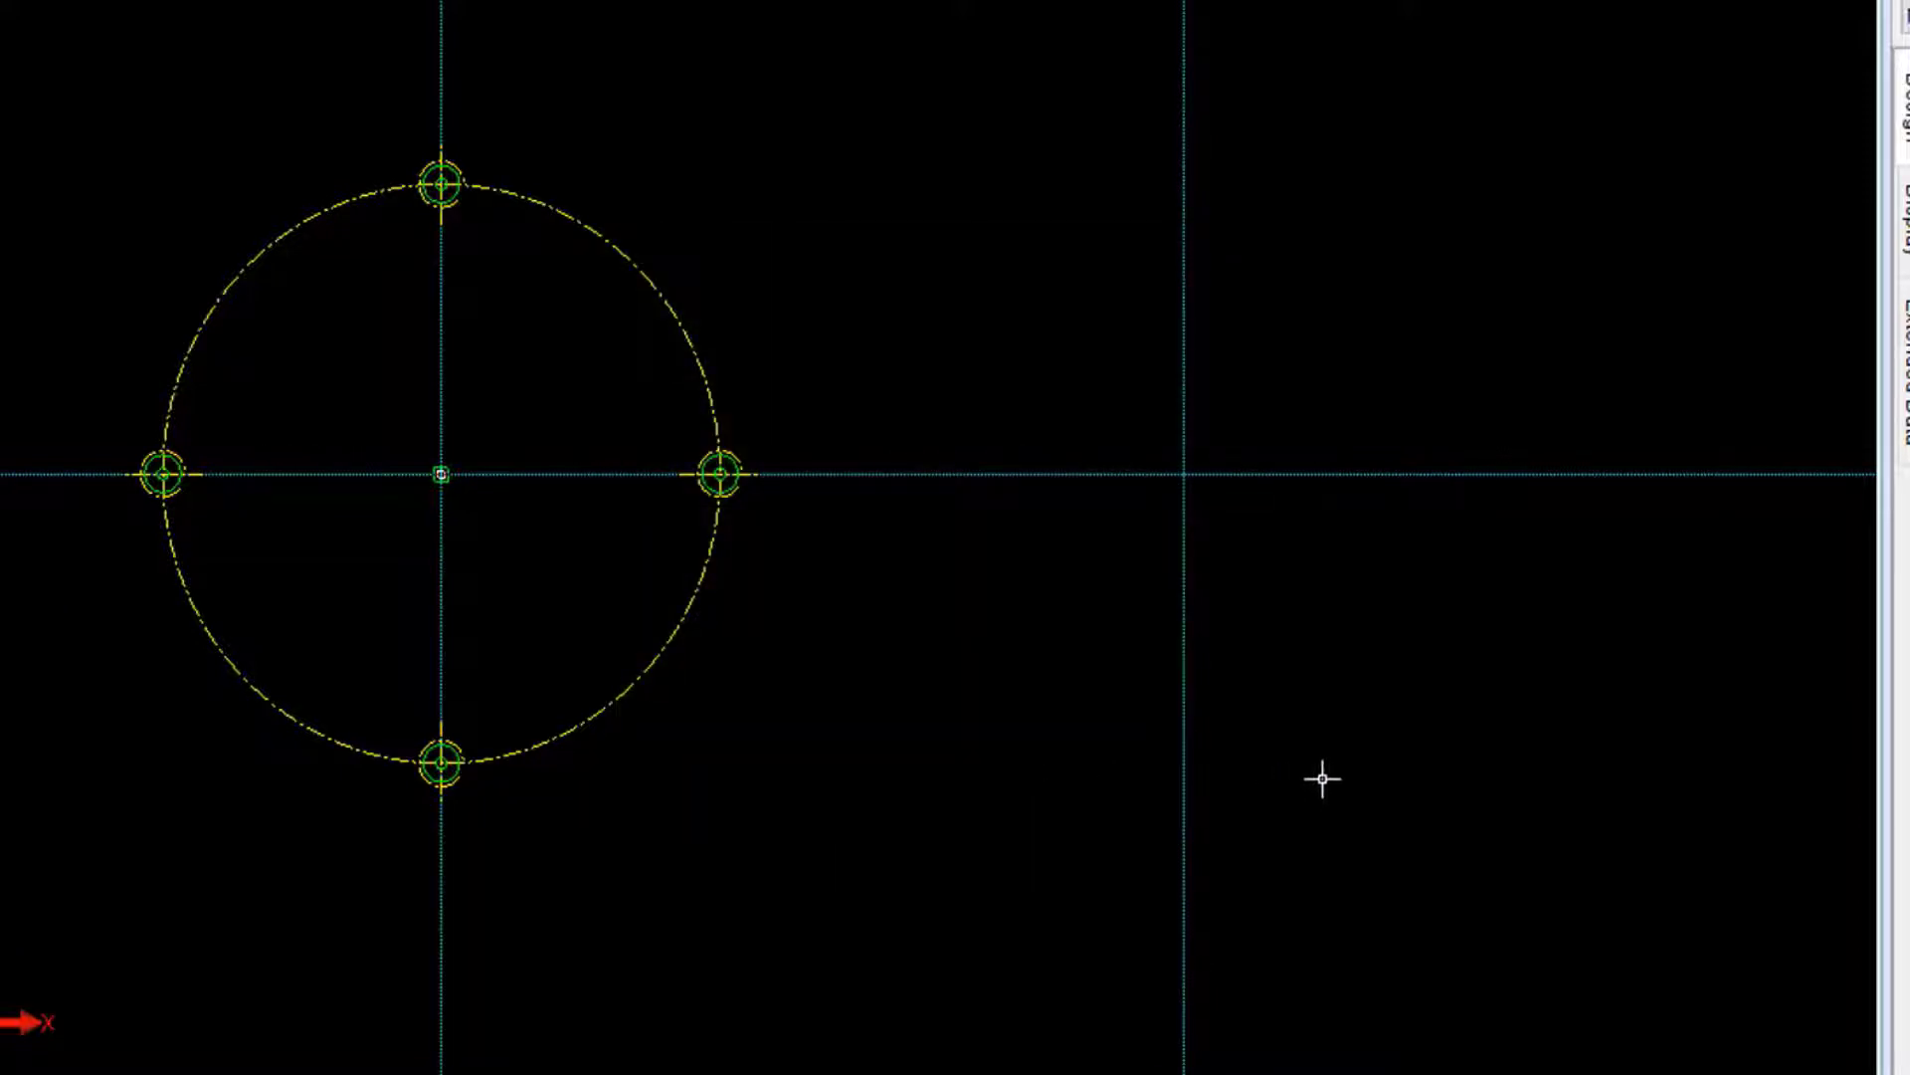
pyautogui.click(1202, 473)
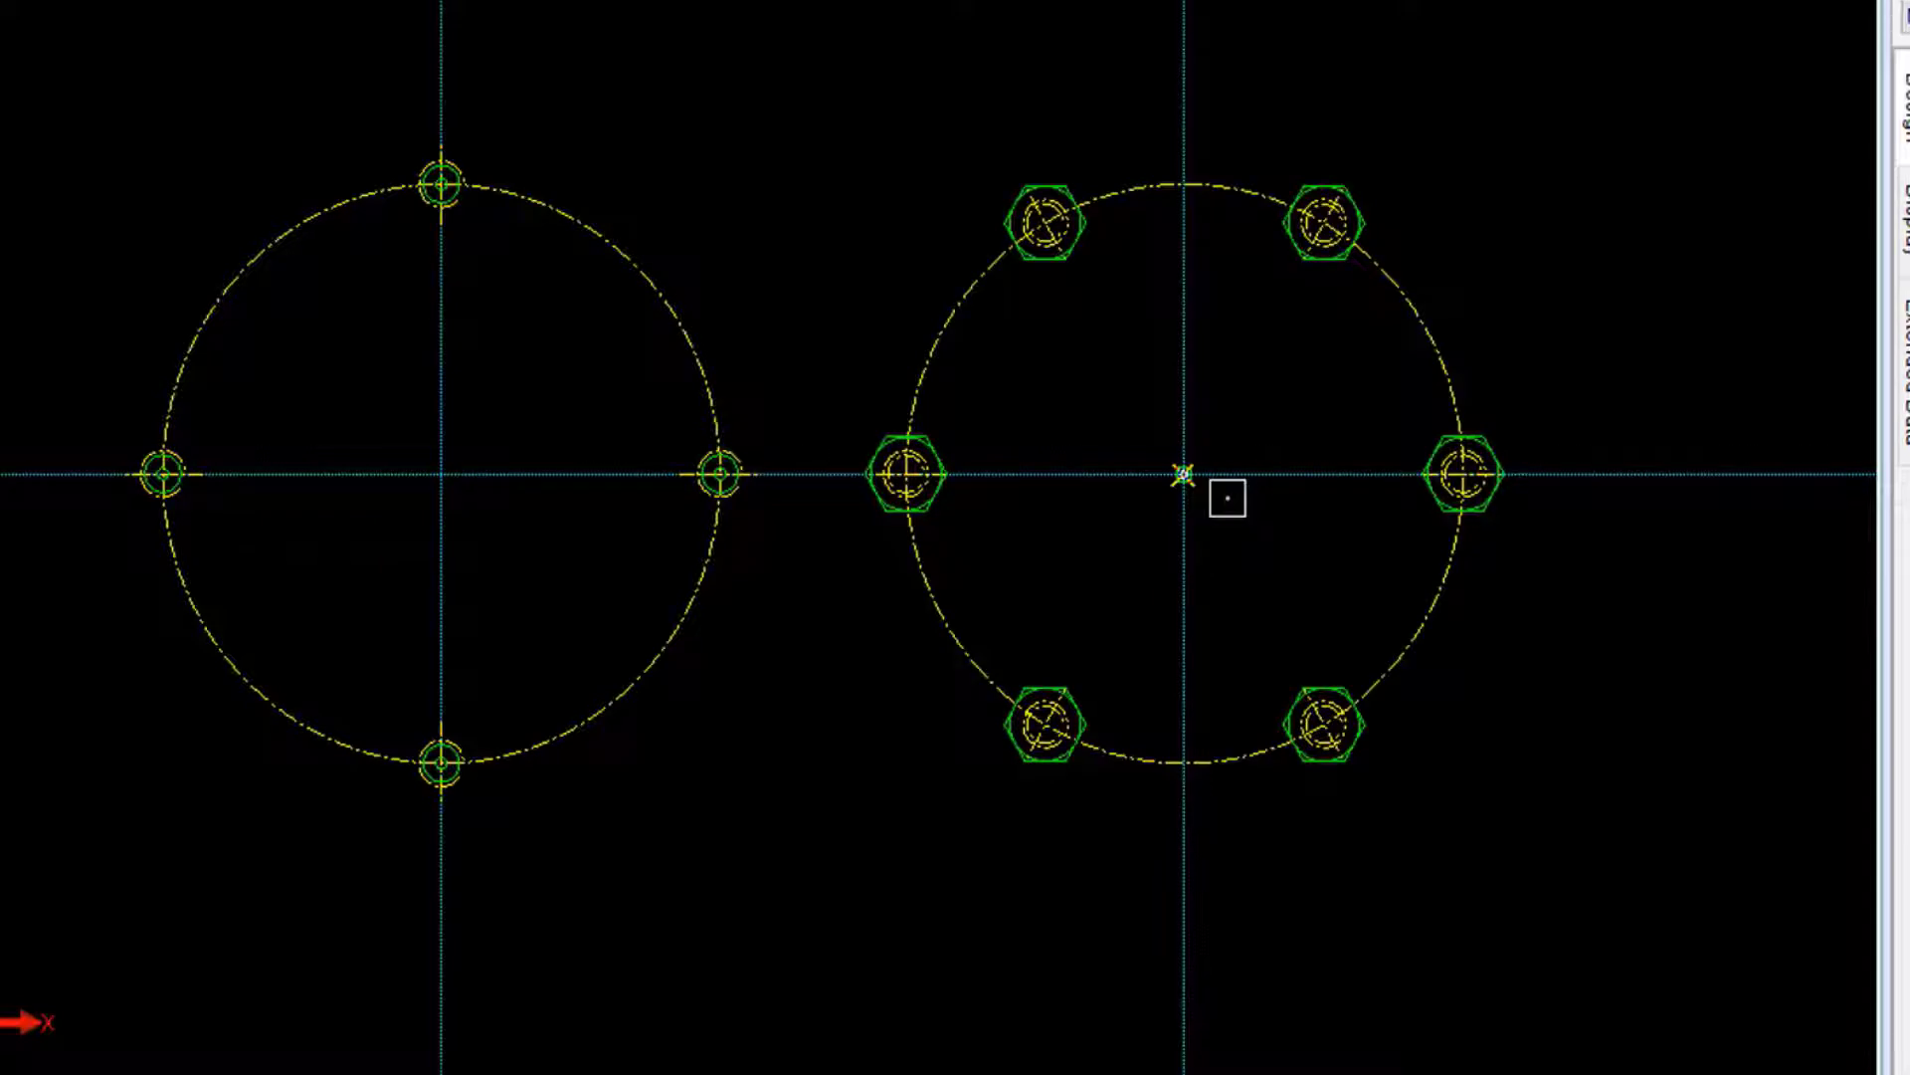
# Examine the bolts on the upper part of the six-bolt pitch circle up close.
pyautogui.scroll(2, 1084, 260)
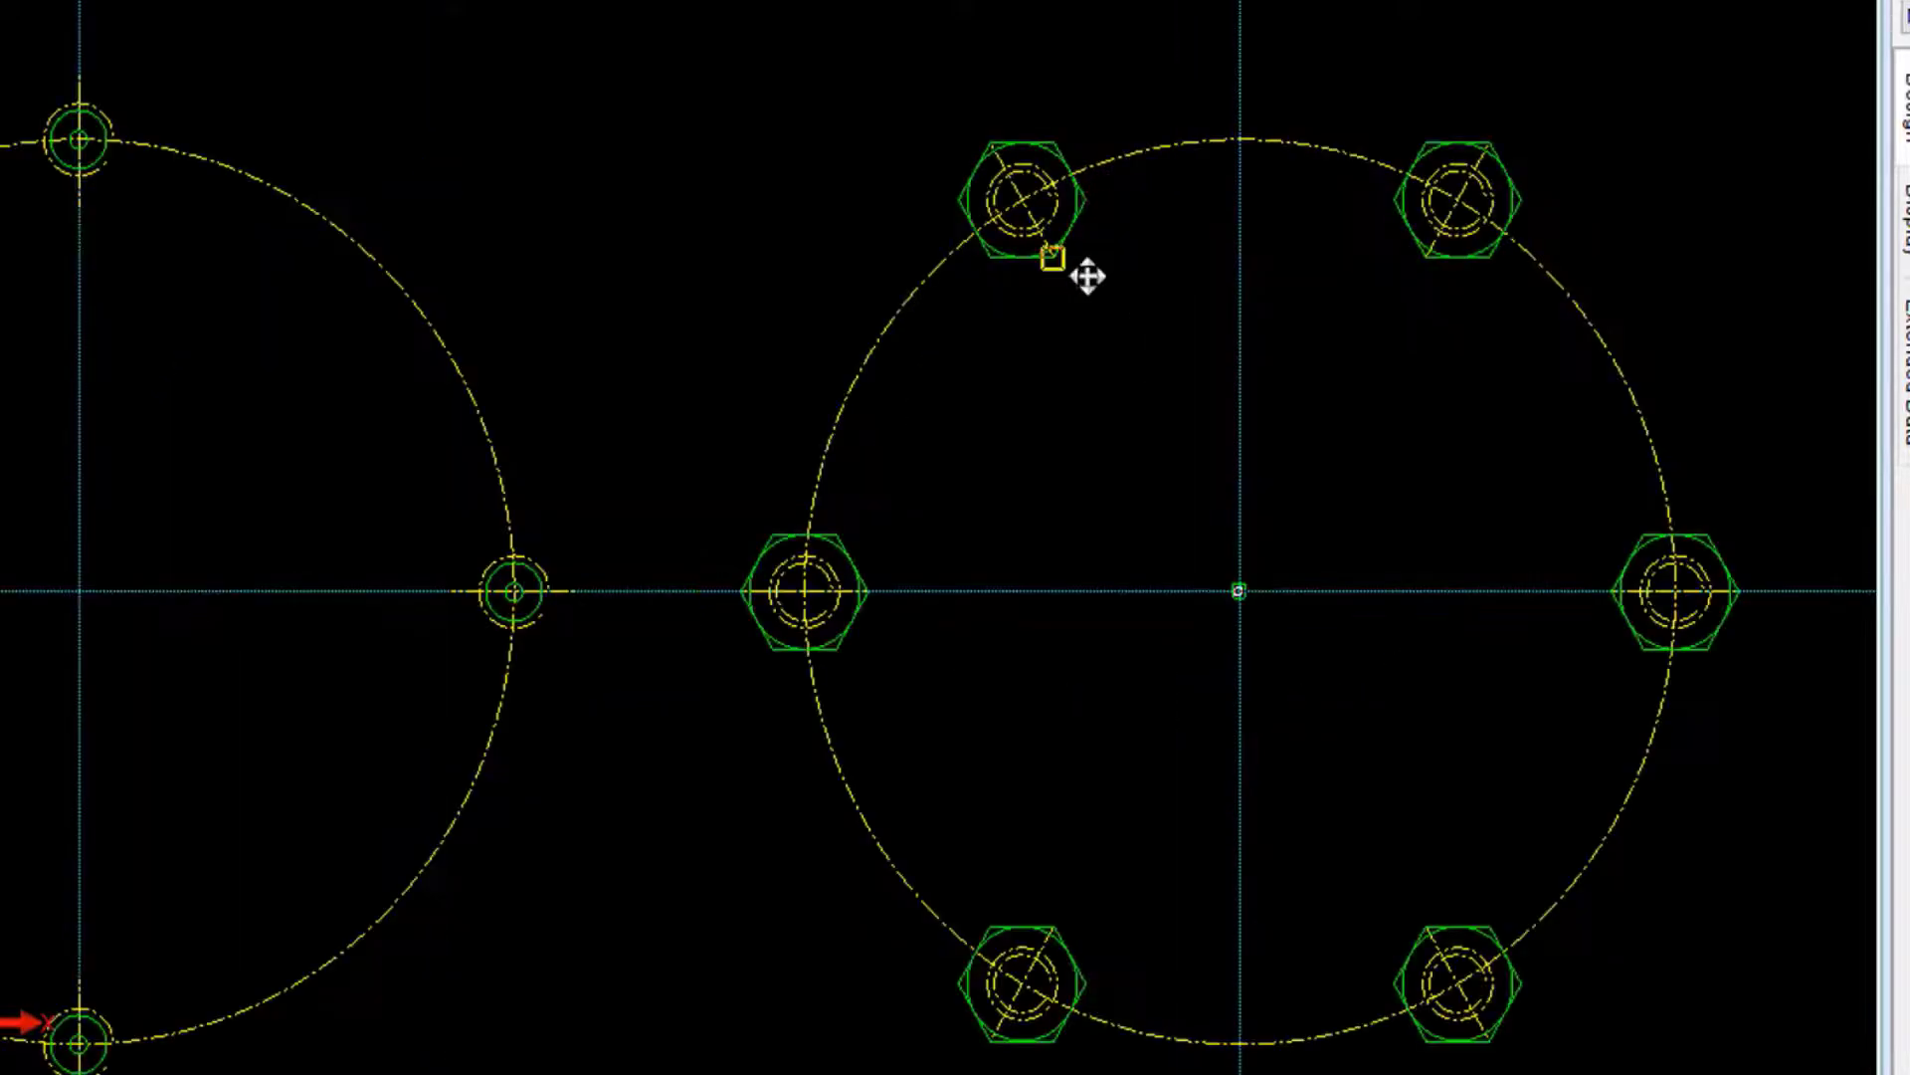
pyautogui.moveTo(1054, 256); pyautogui.dragTo(928, 431, button='middle')
pyautogui.scroll(3, 951, 434)
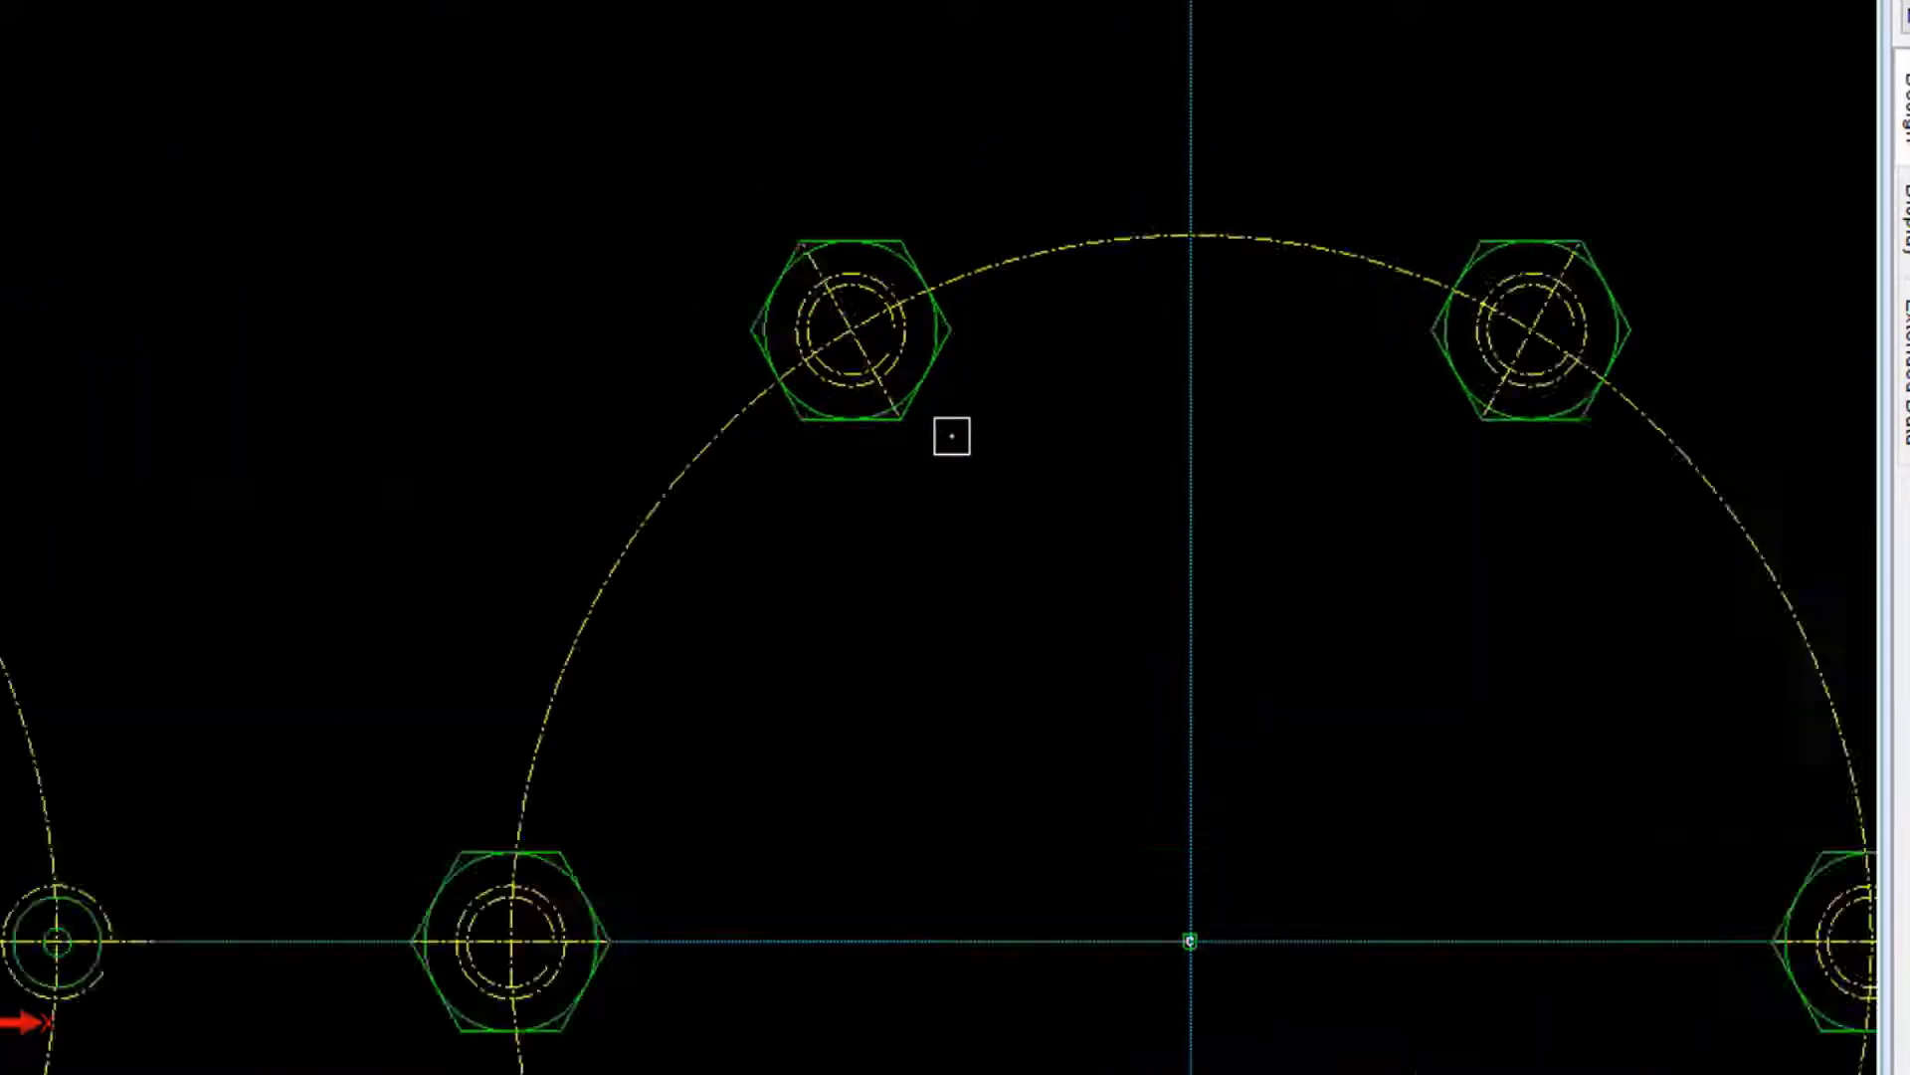
pyautogui.scroll(-3, 1024, 392)
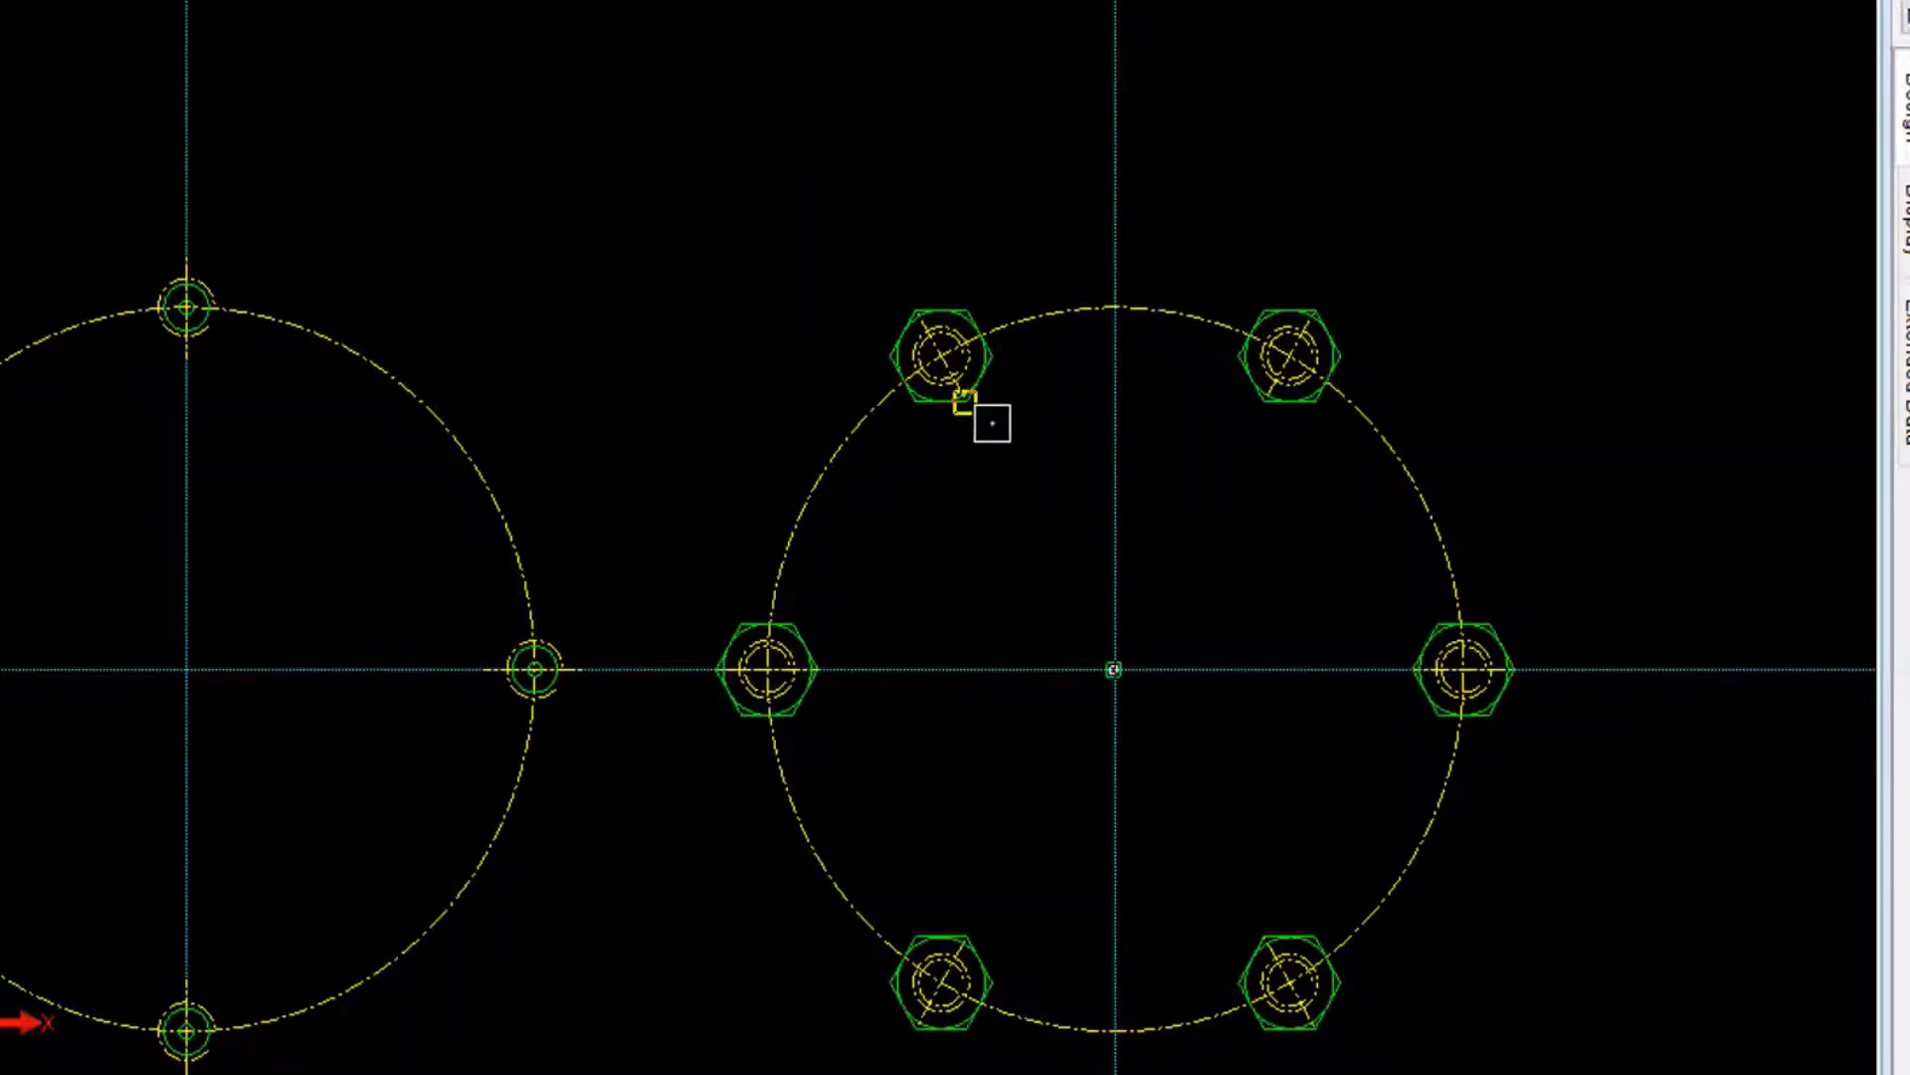
pyautogui.scroll(-2, 1021, 428)
pyautogui.moveTo(1167, 481)
pyautogui.mouseDown(button='middle')
pyautogui.moveTo(714, 507)
pyautogui.moveTo(343, 492)
pyautogui.mouseUp(button='middle')
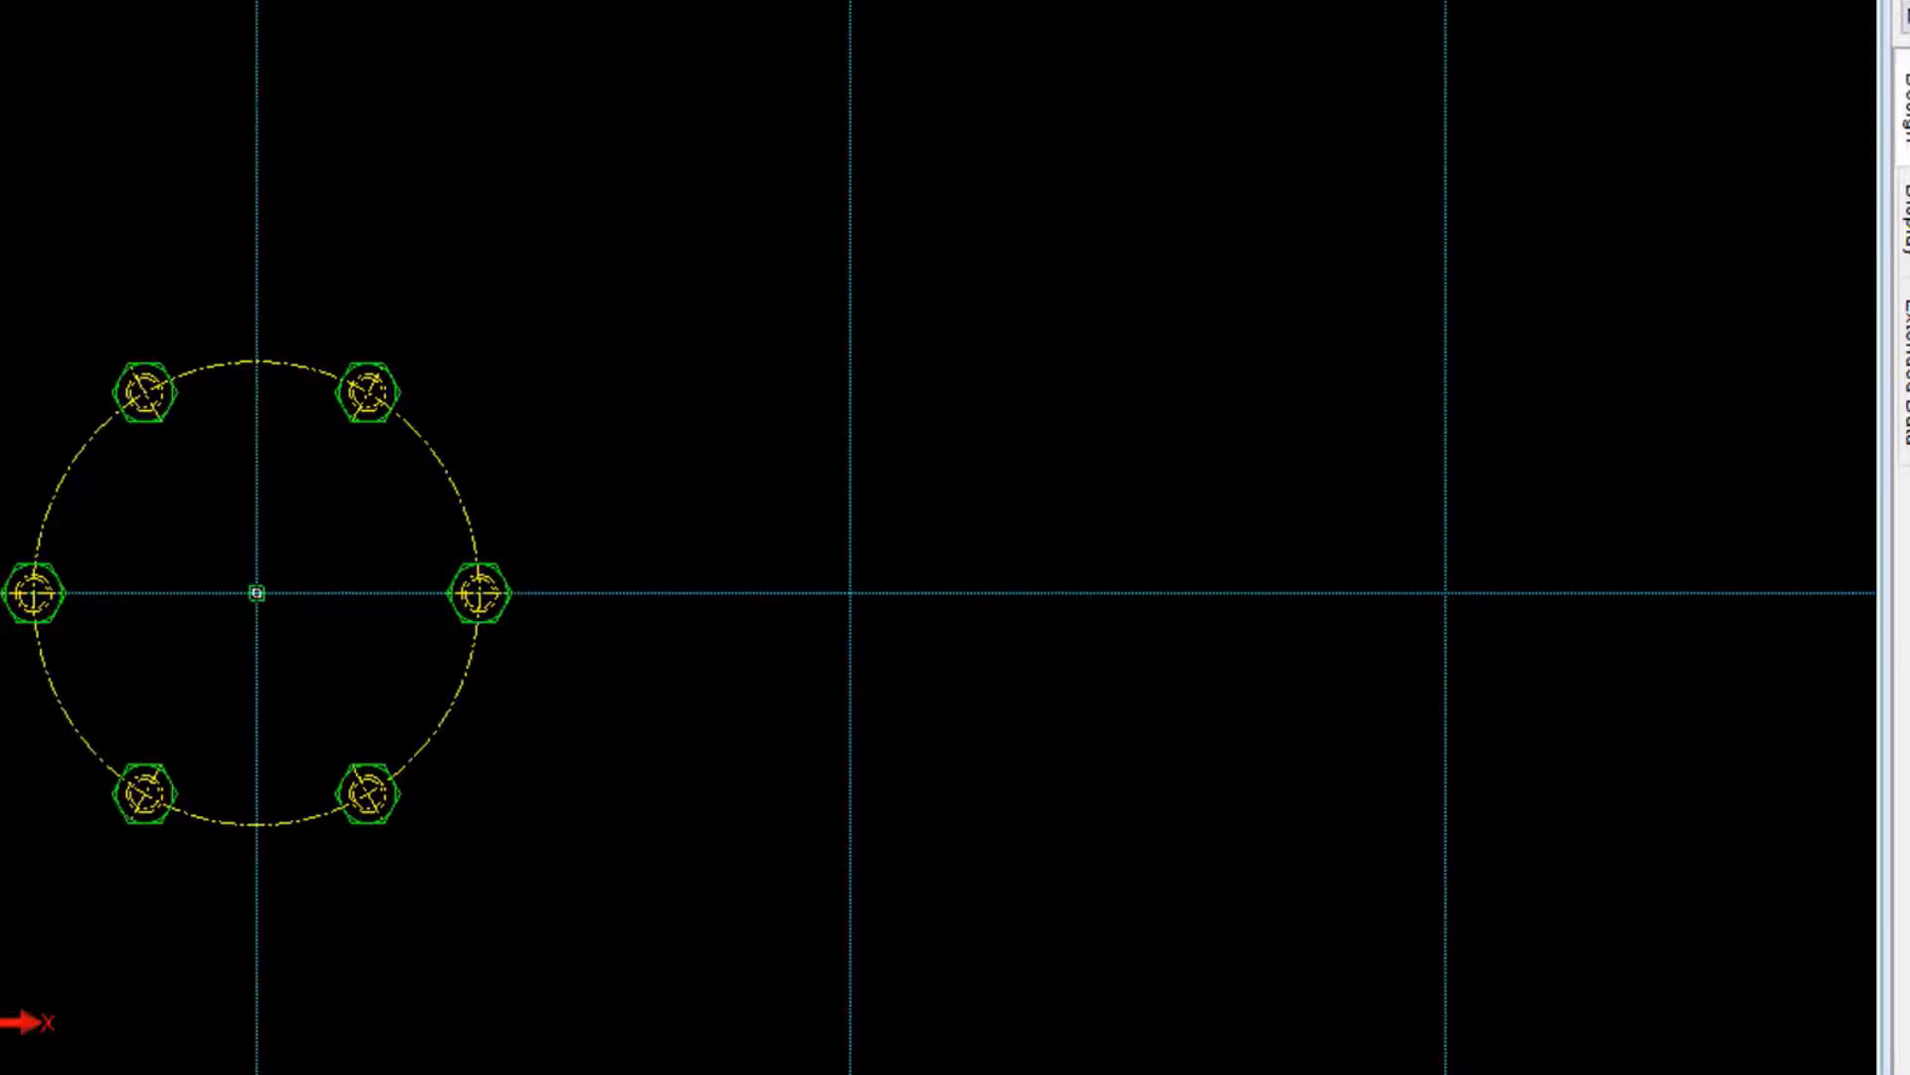
# Set the pitch circle's solid pen to 1 and dashed pen to 3, and include flat washers.
pyautogui.click(1084, 607)
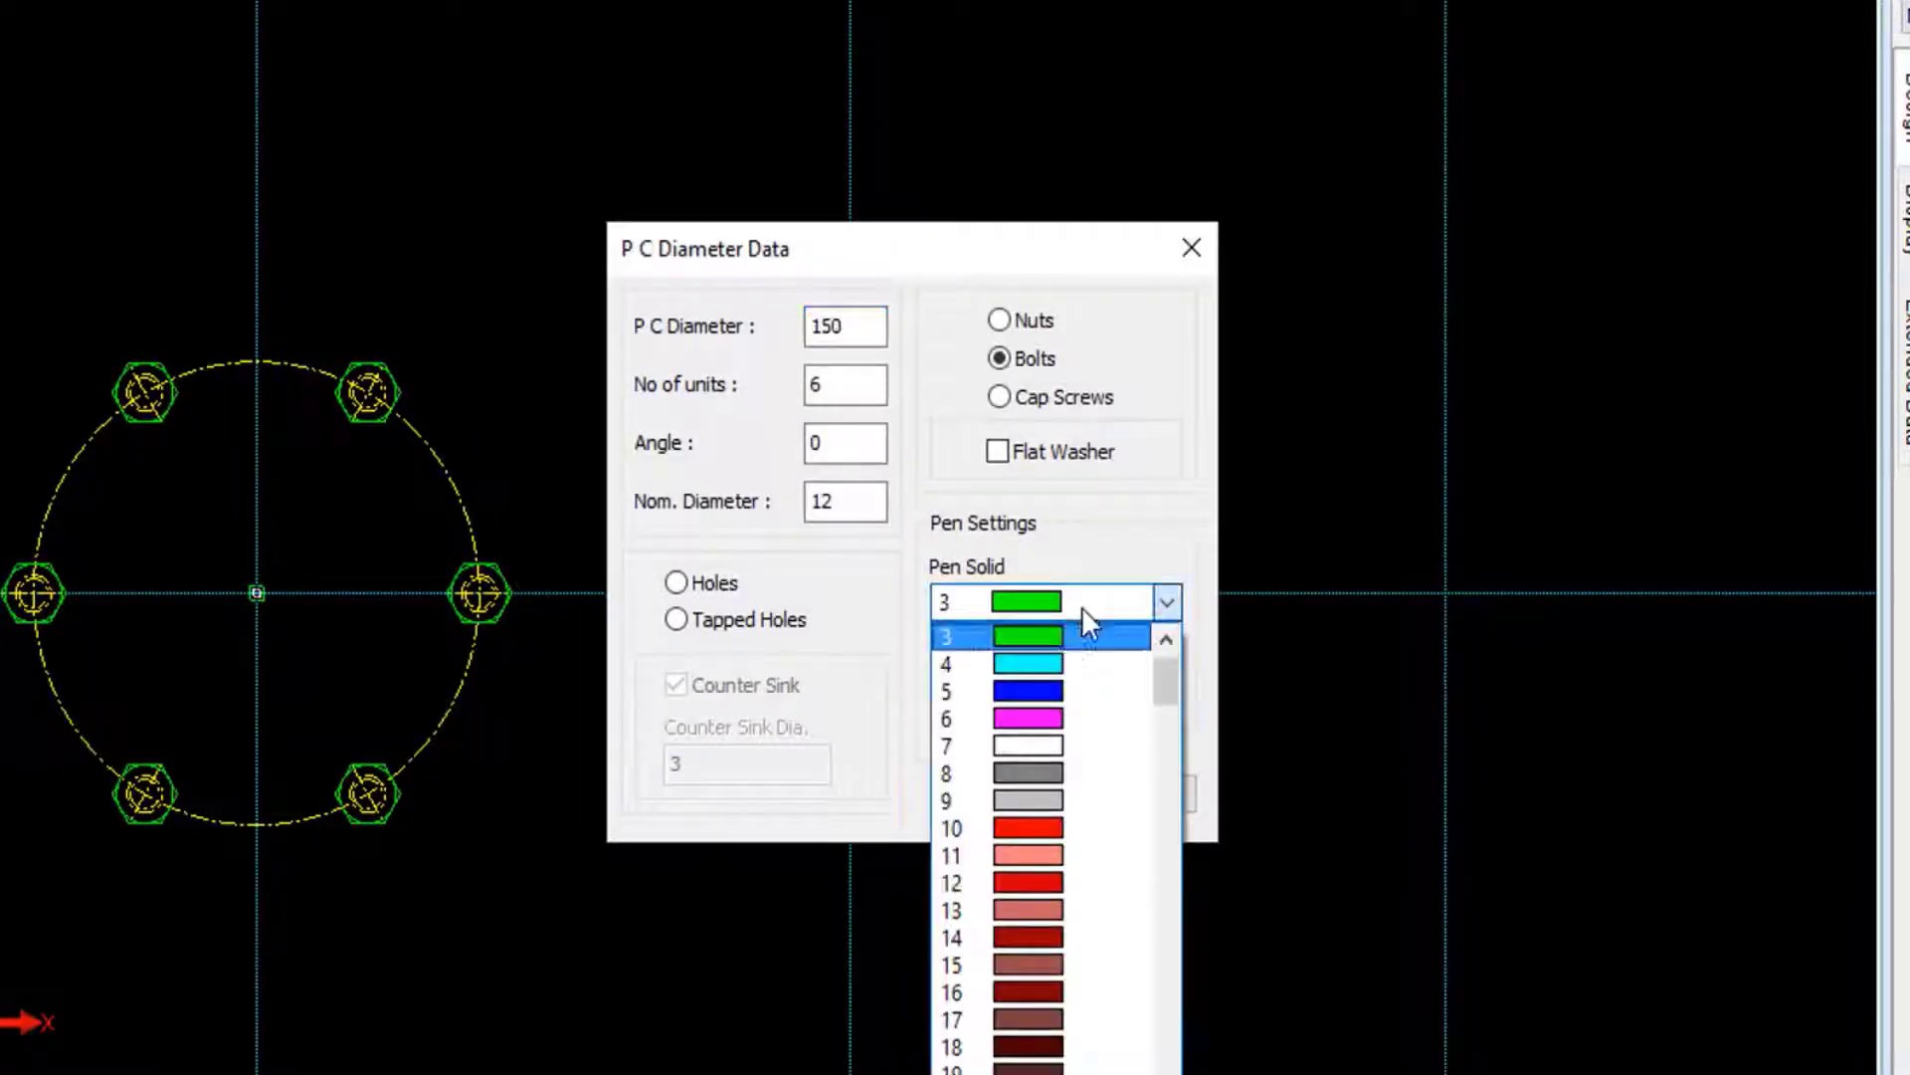
pyautogui.moveTo(1163, 696); pyautogui.dragTo(1162, 687)
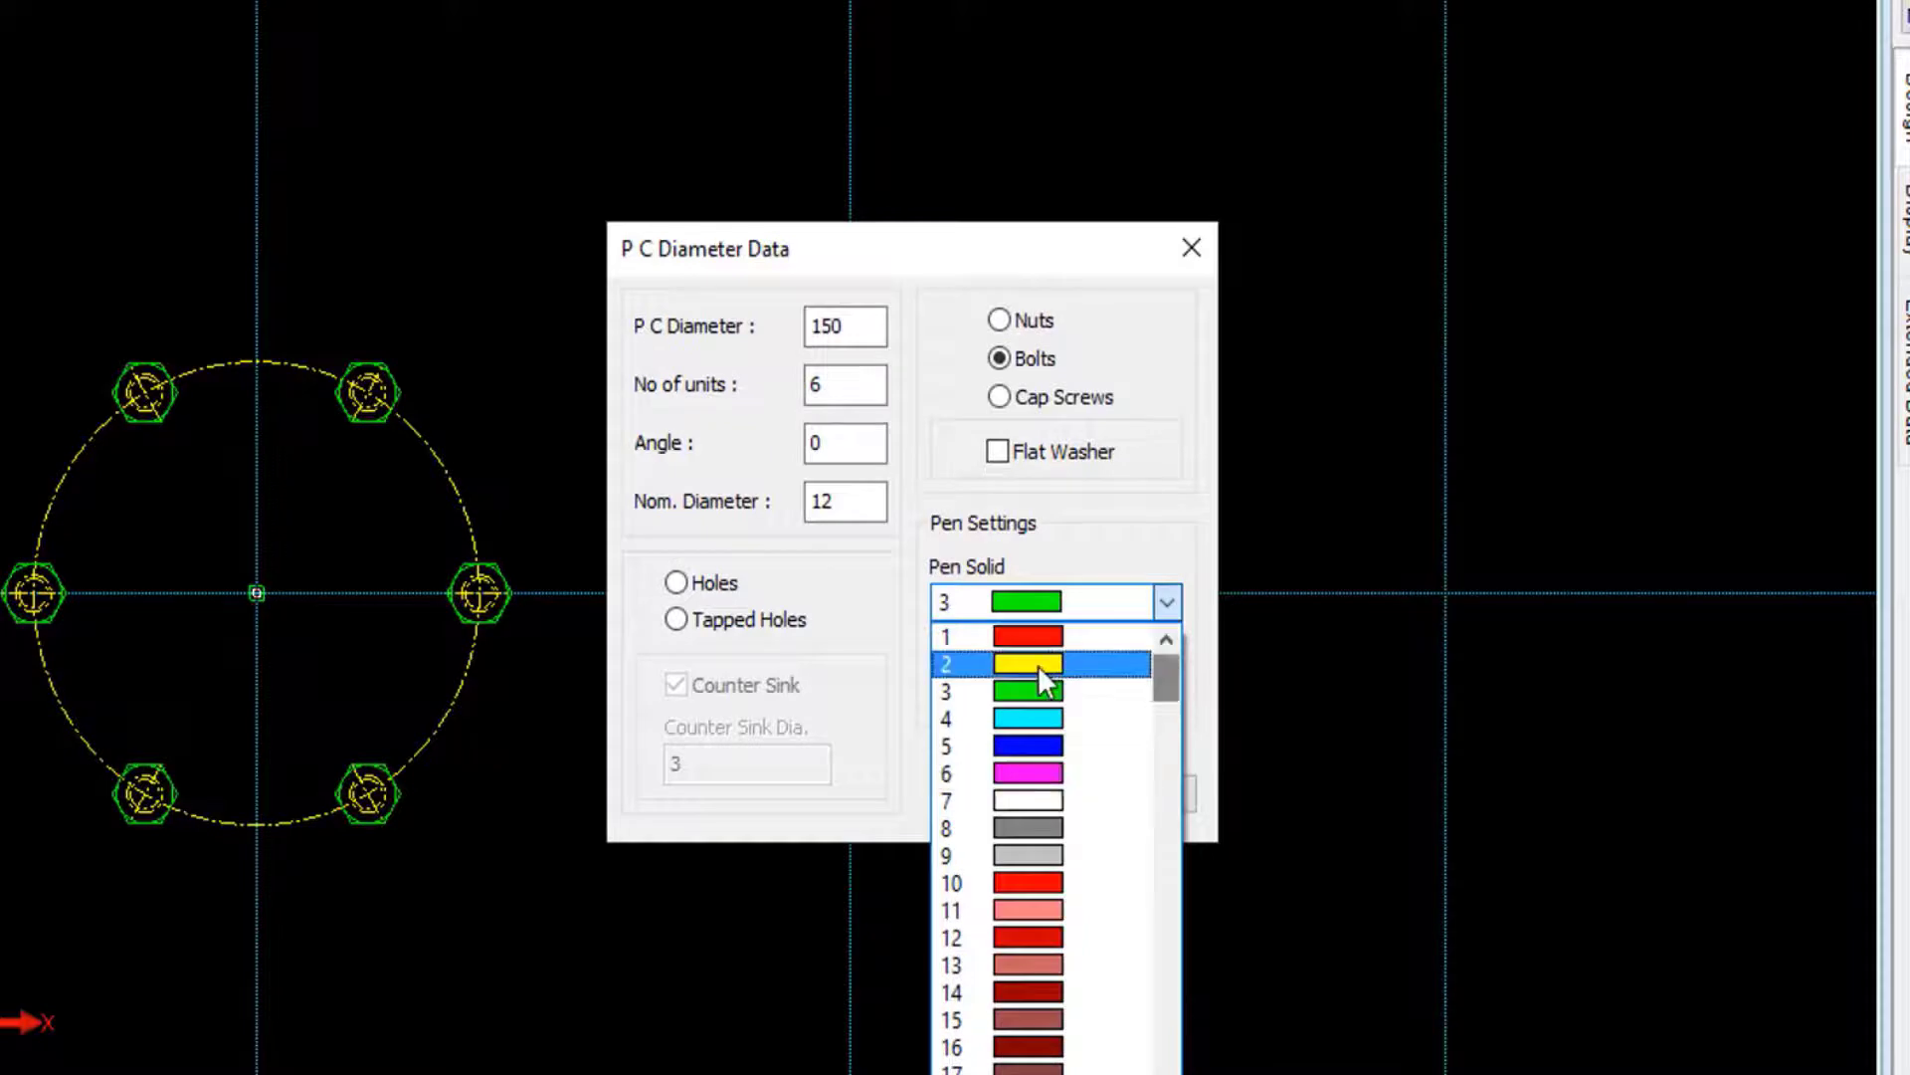
pyautogui.click(1039, 634)
pyautogui.click(1065, 689)
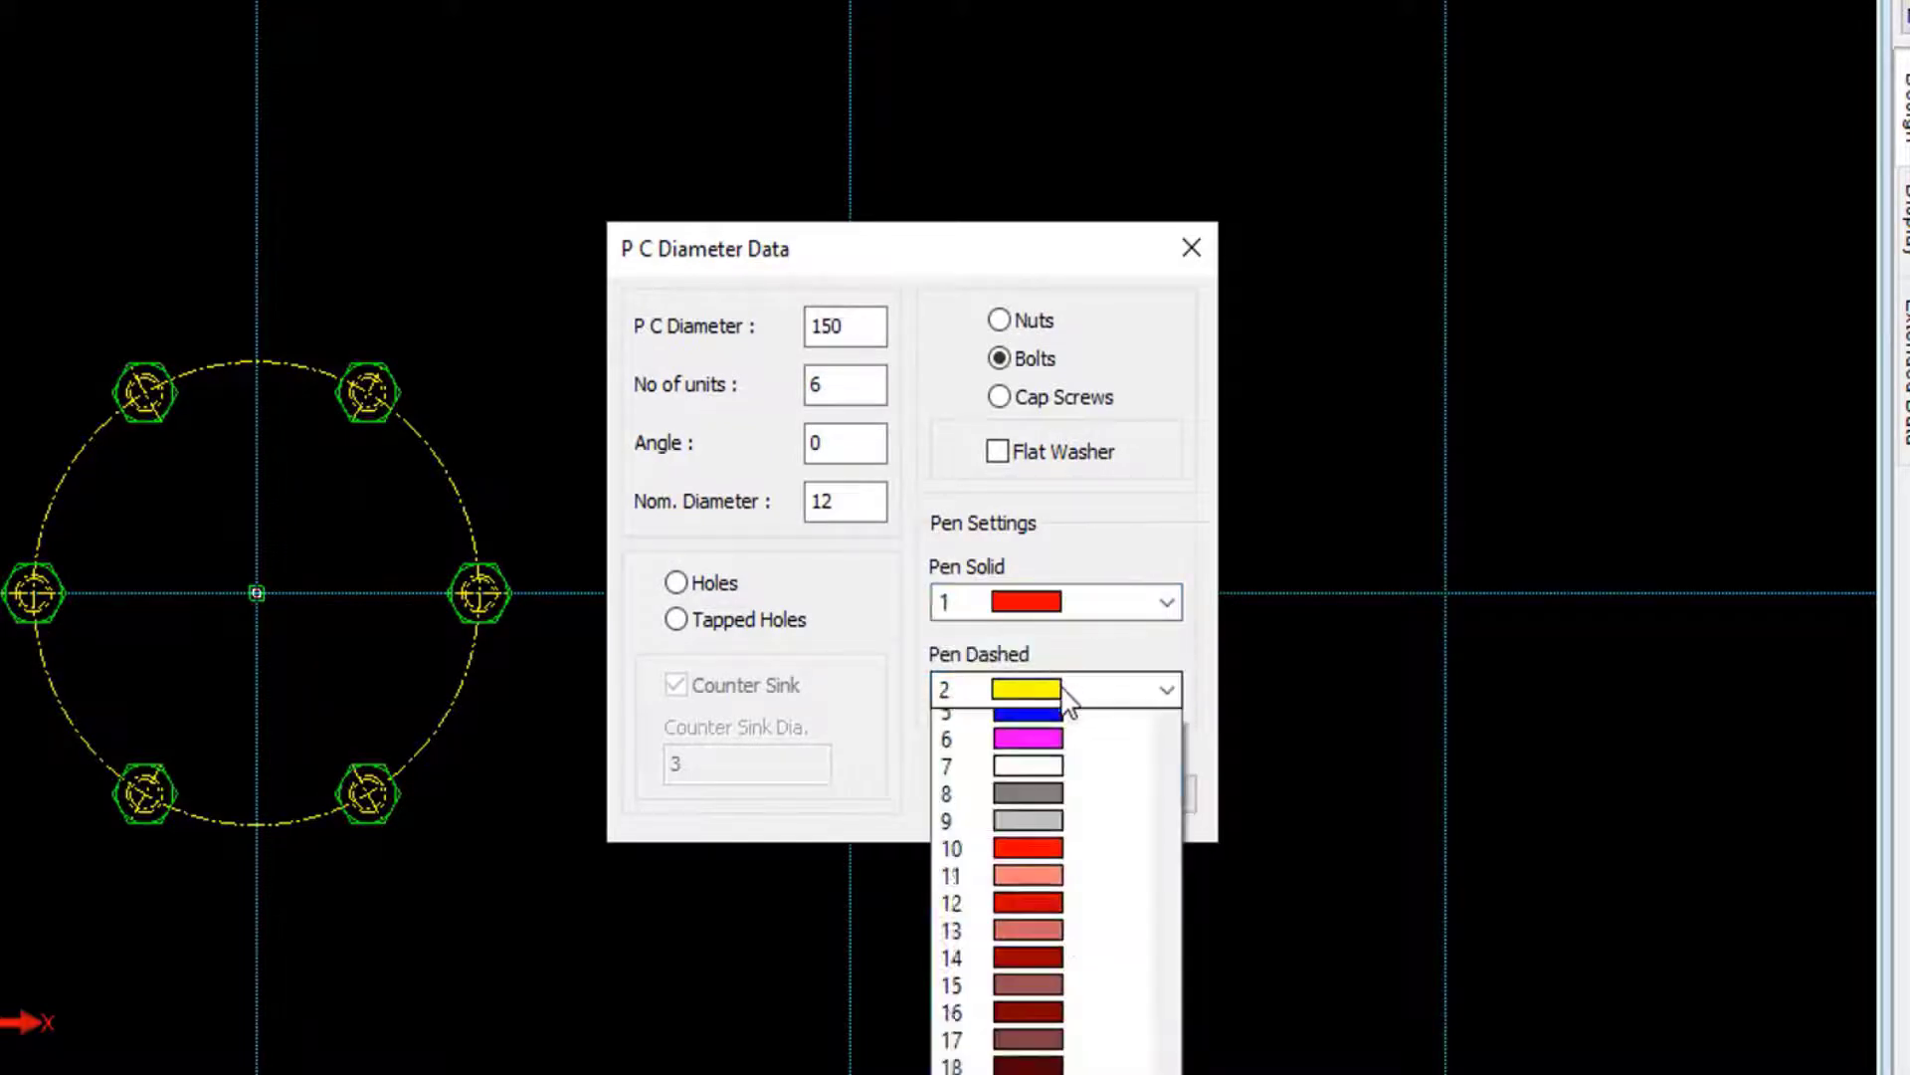
pyautogui.click(1044, 749)
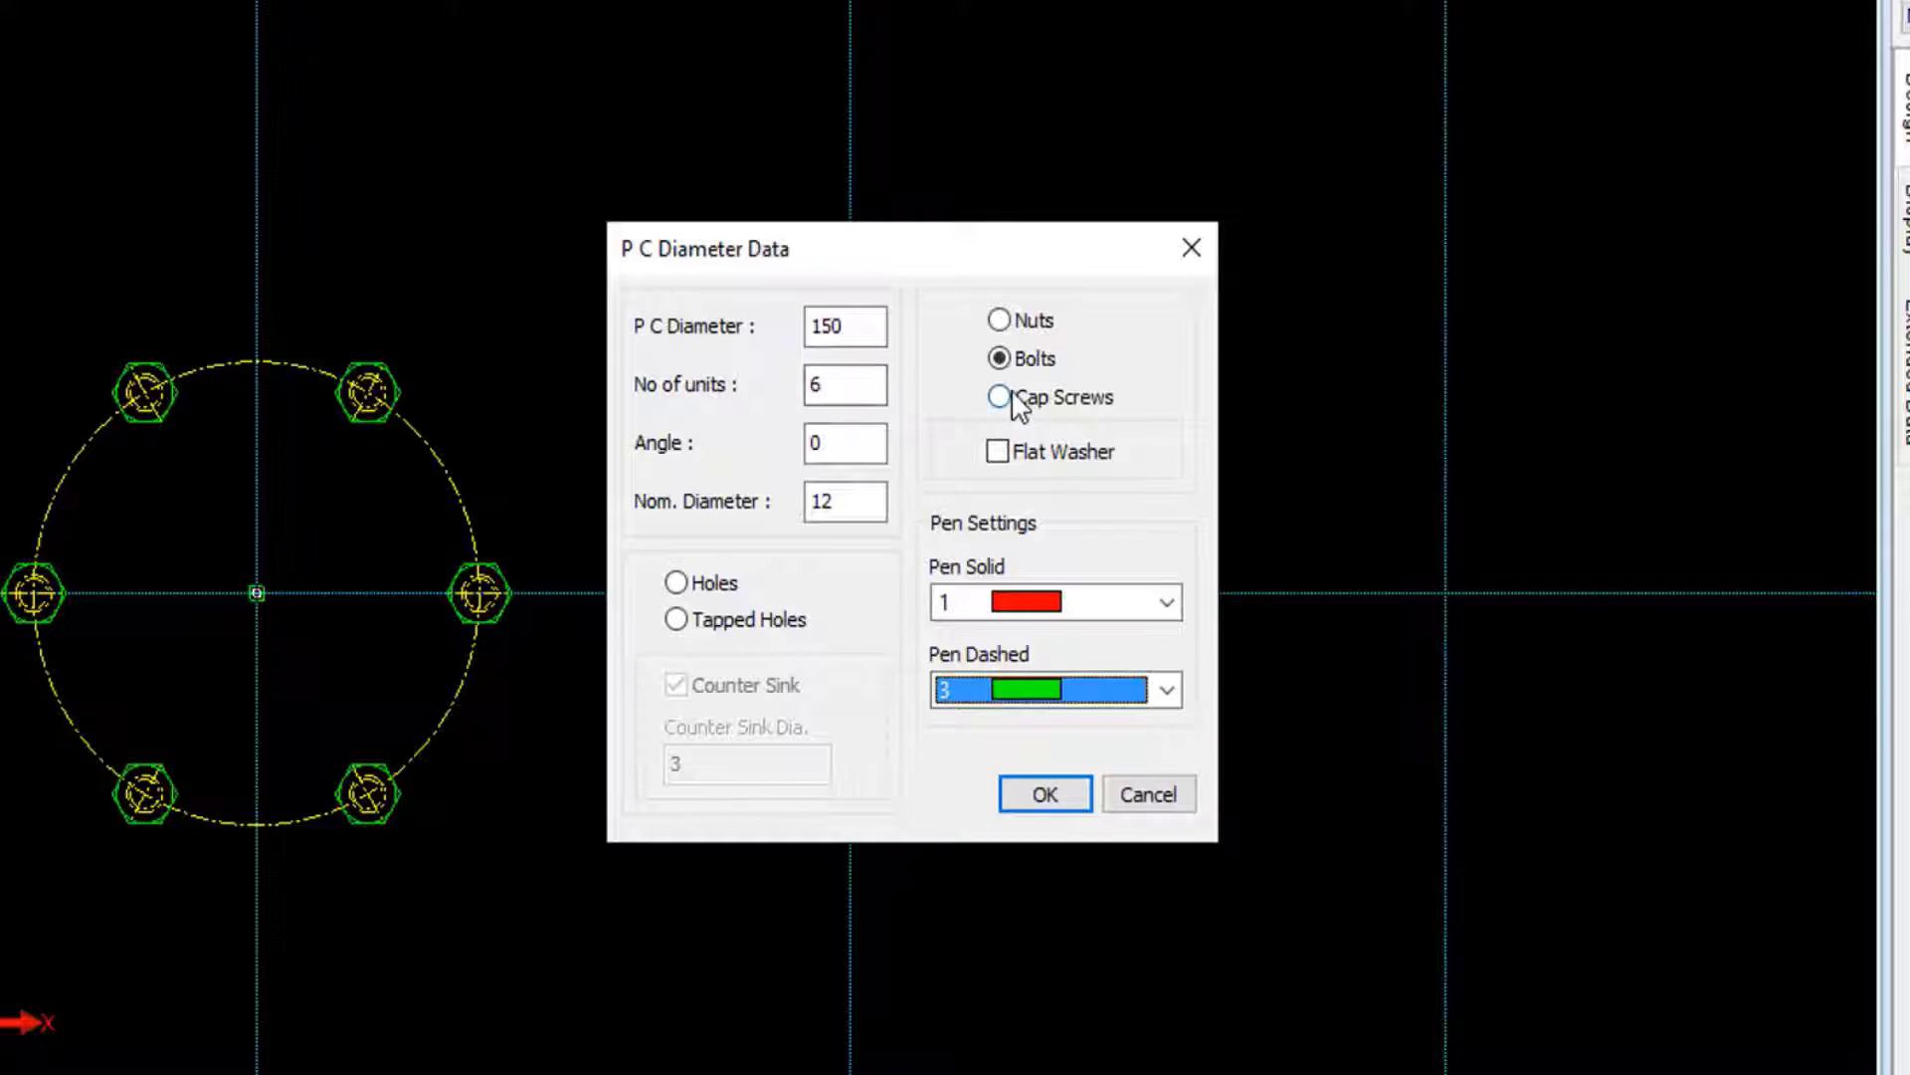
pyautogui.click(998, 450)
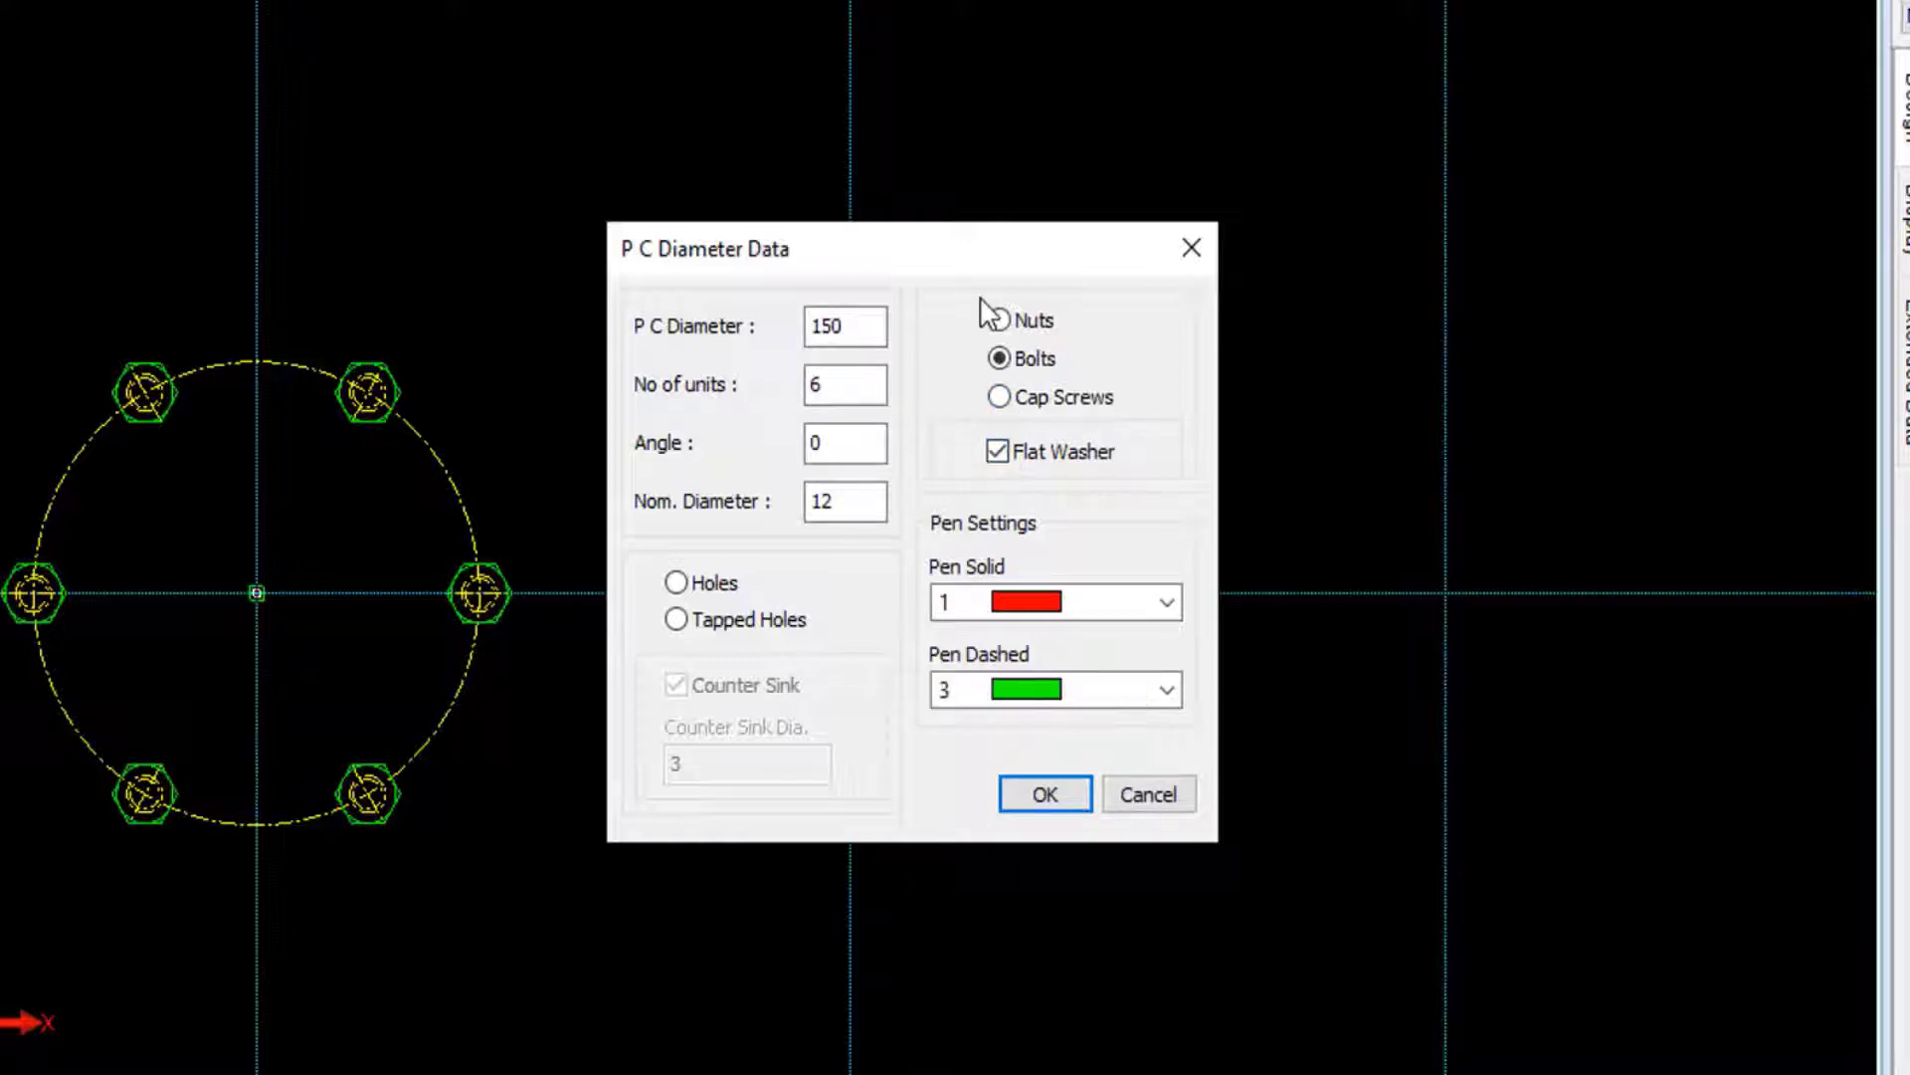
# Place a 150 diameter pitch circle with five nuts, angle 0, nominal diameter 12, at the construction-line intersection right of the six-bolt circle.
pyautogui.click(1001, 322)
pyautogui.moveTo(836, 385); pyautogui.dragTo(799, 393)
pyautogui.write('5')
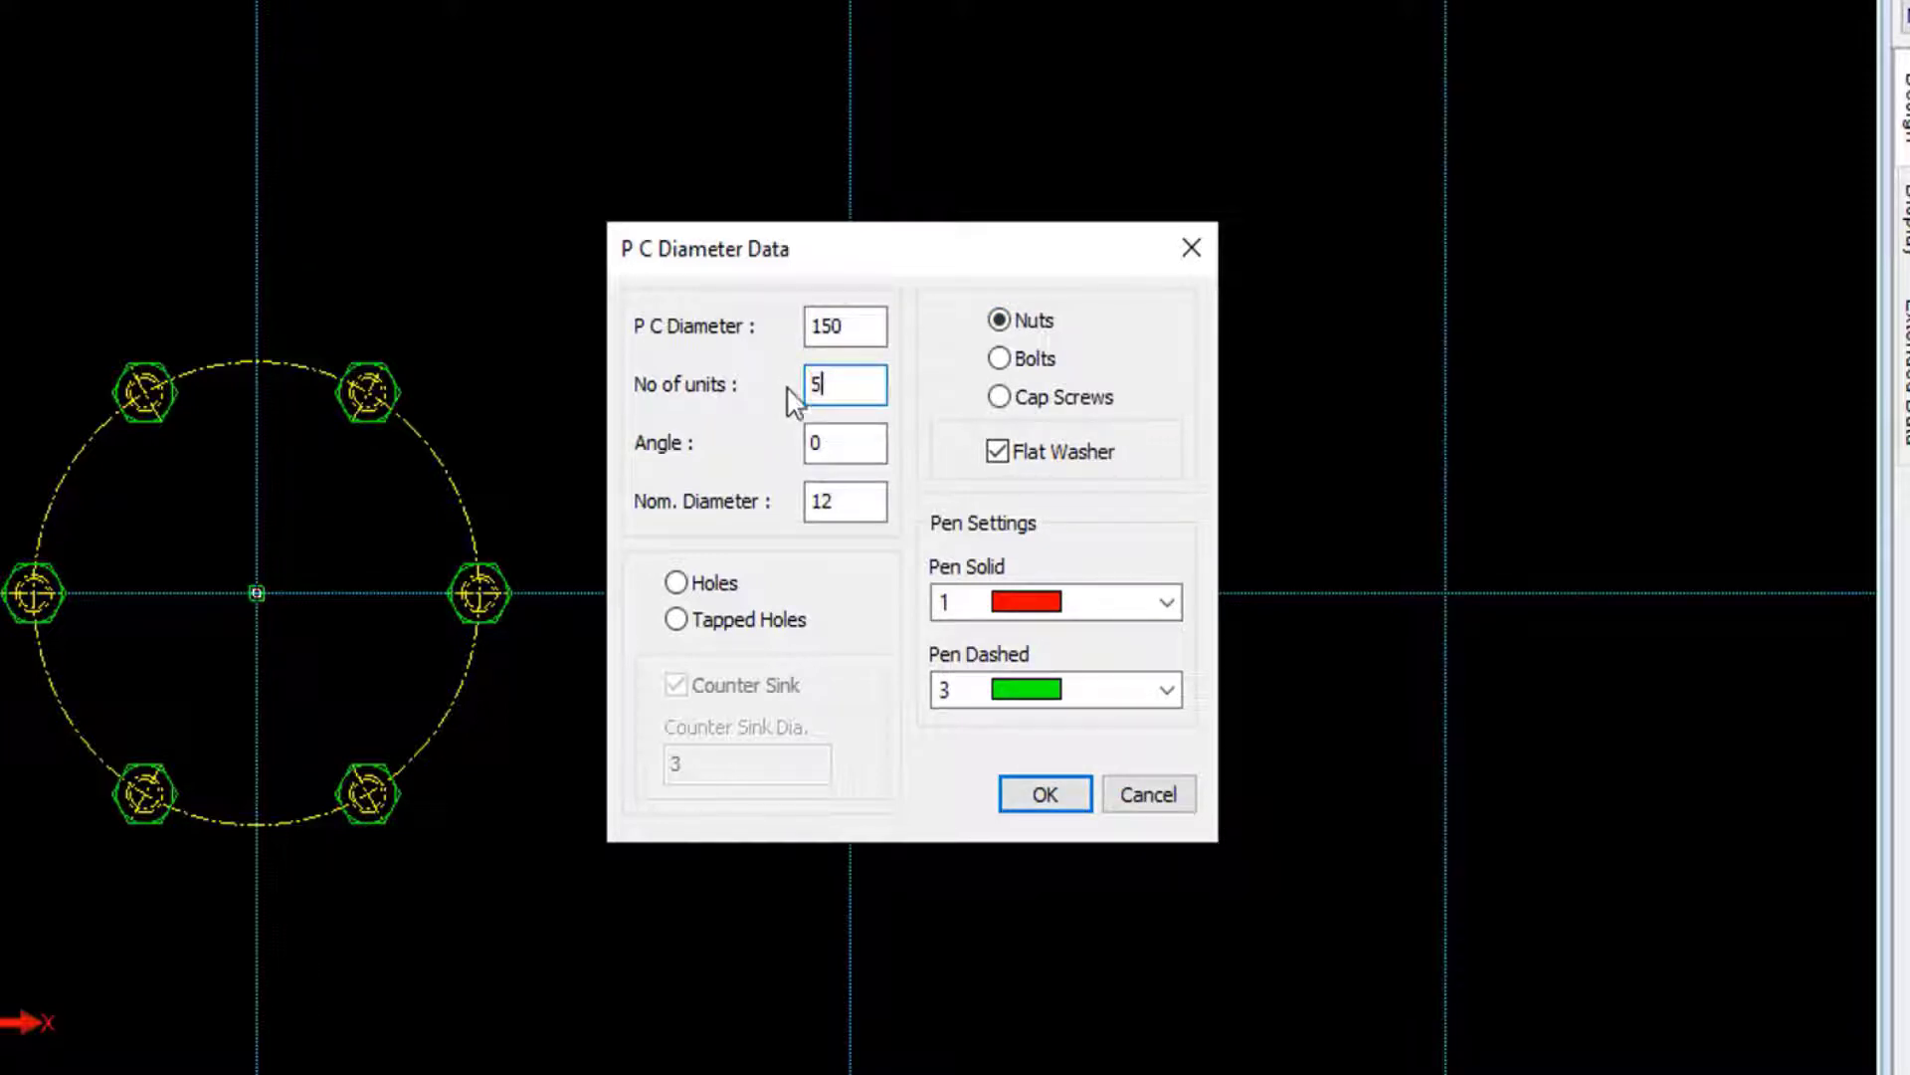
pyautogui.click(1042, 796)
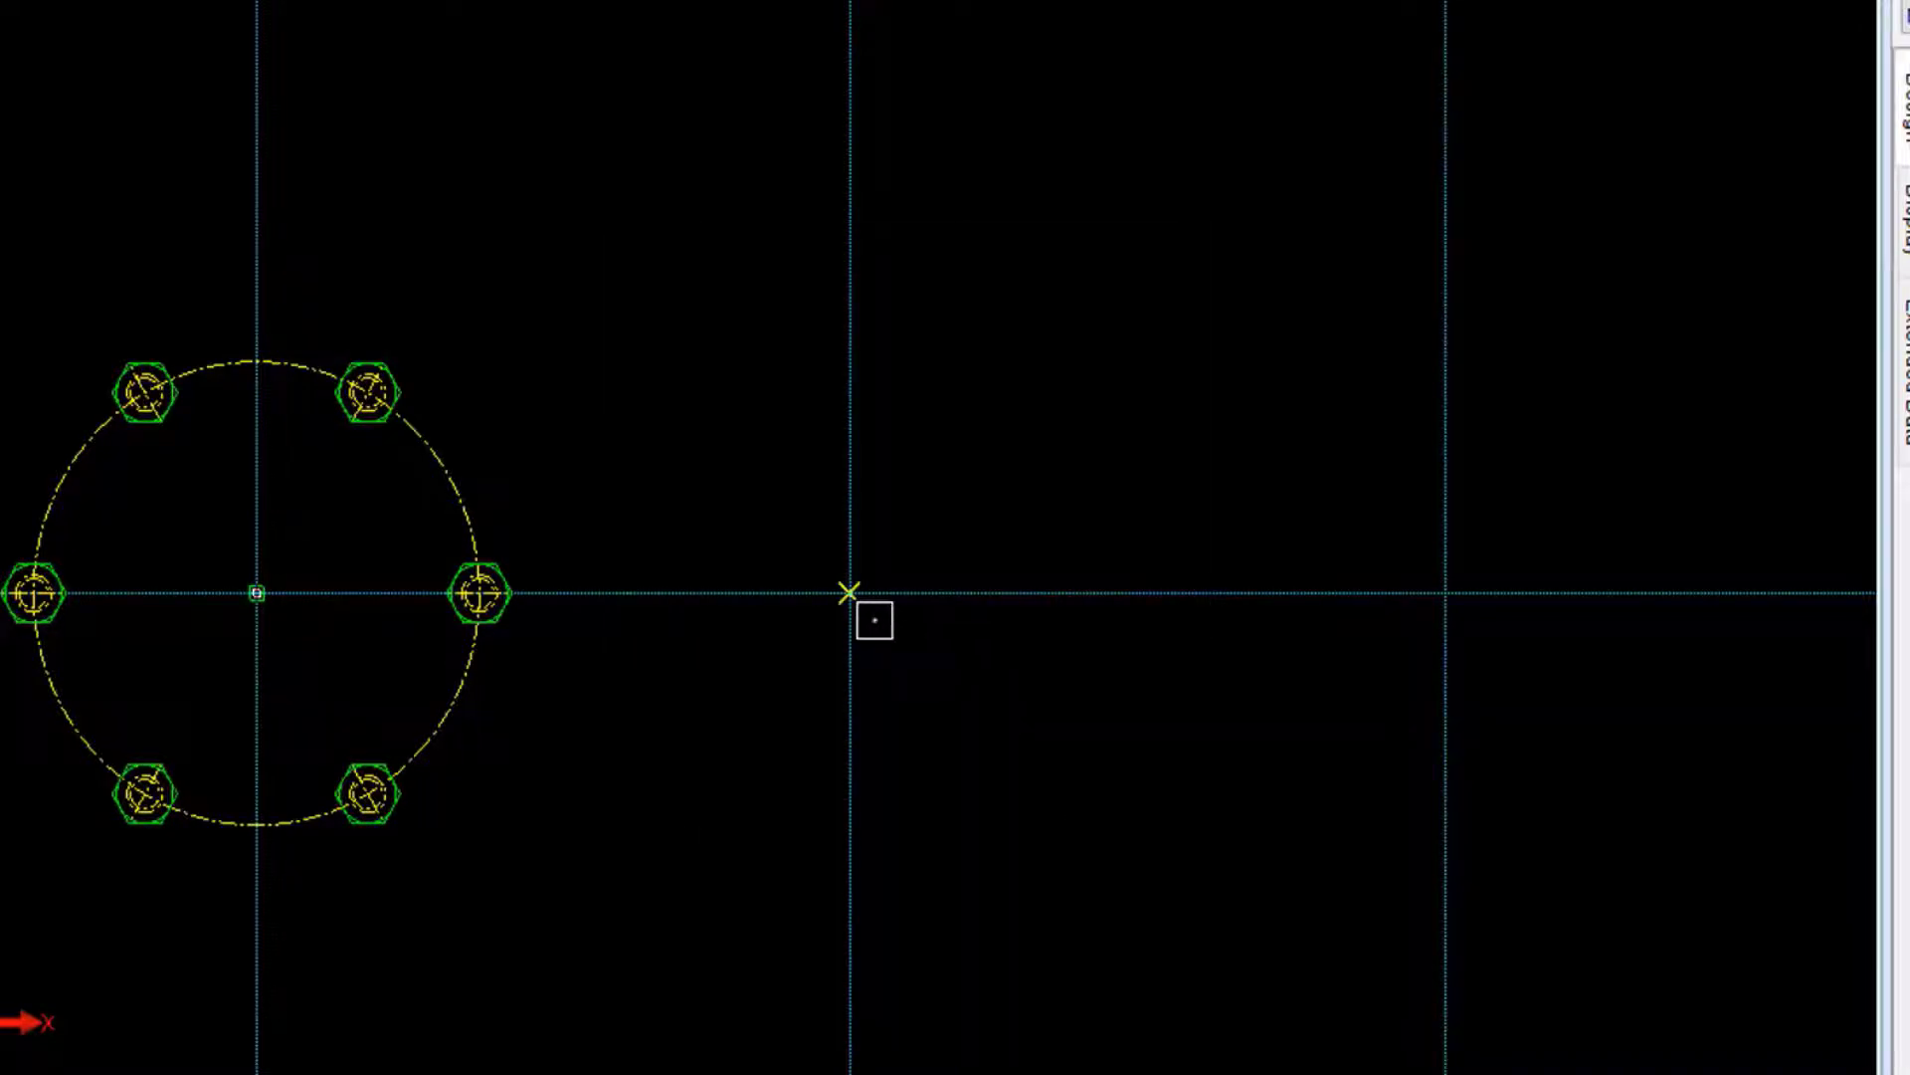
pyautogui.click(868, 614)
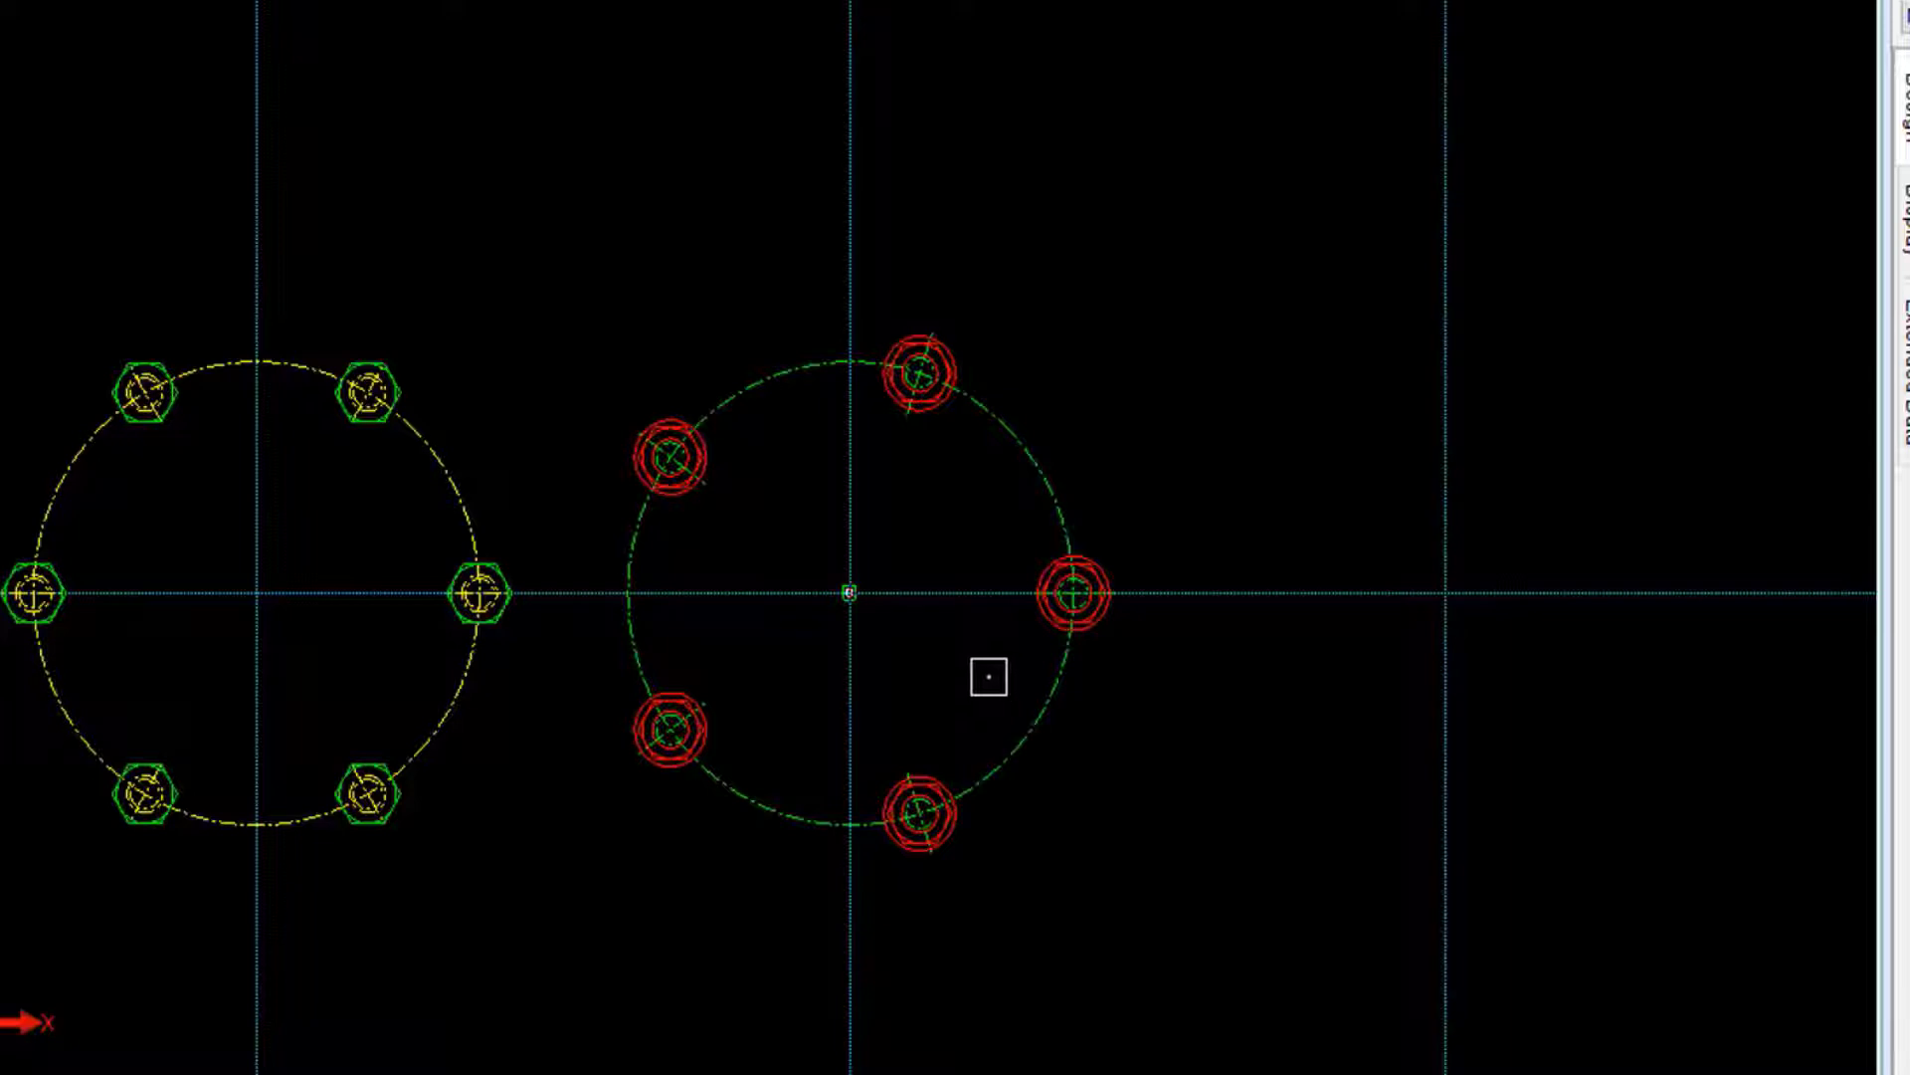
# Undo the last bolt at the two stacked, offset plates.
pyautogui.scroll(-2, 847, 595)
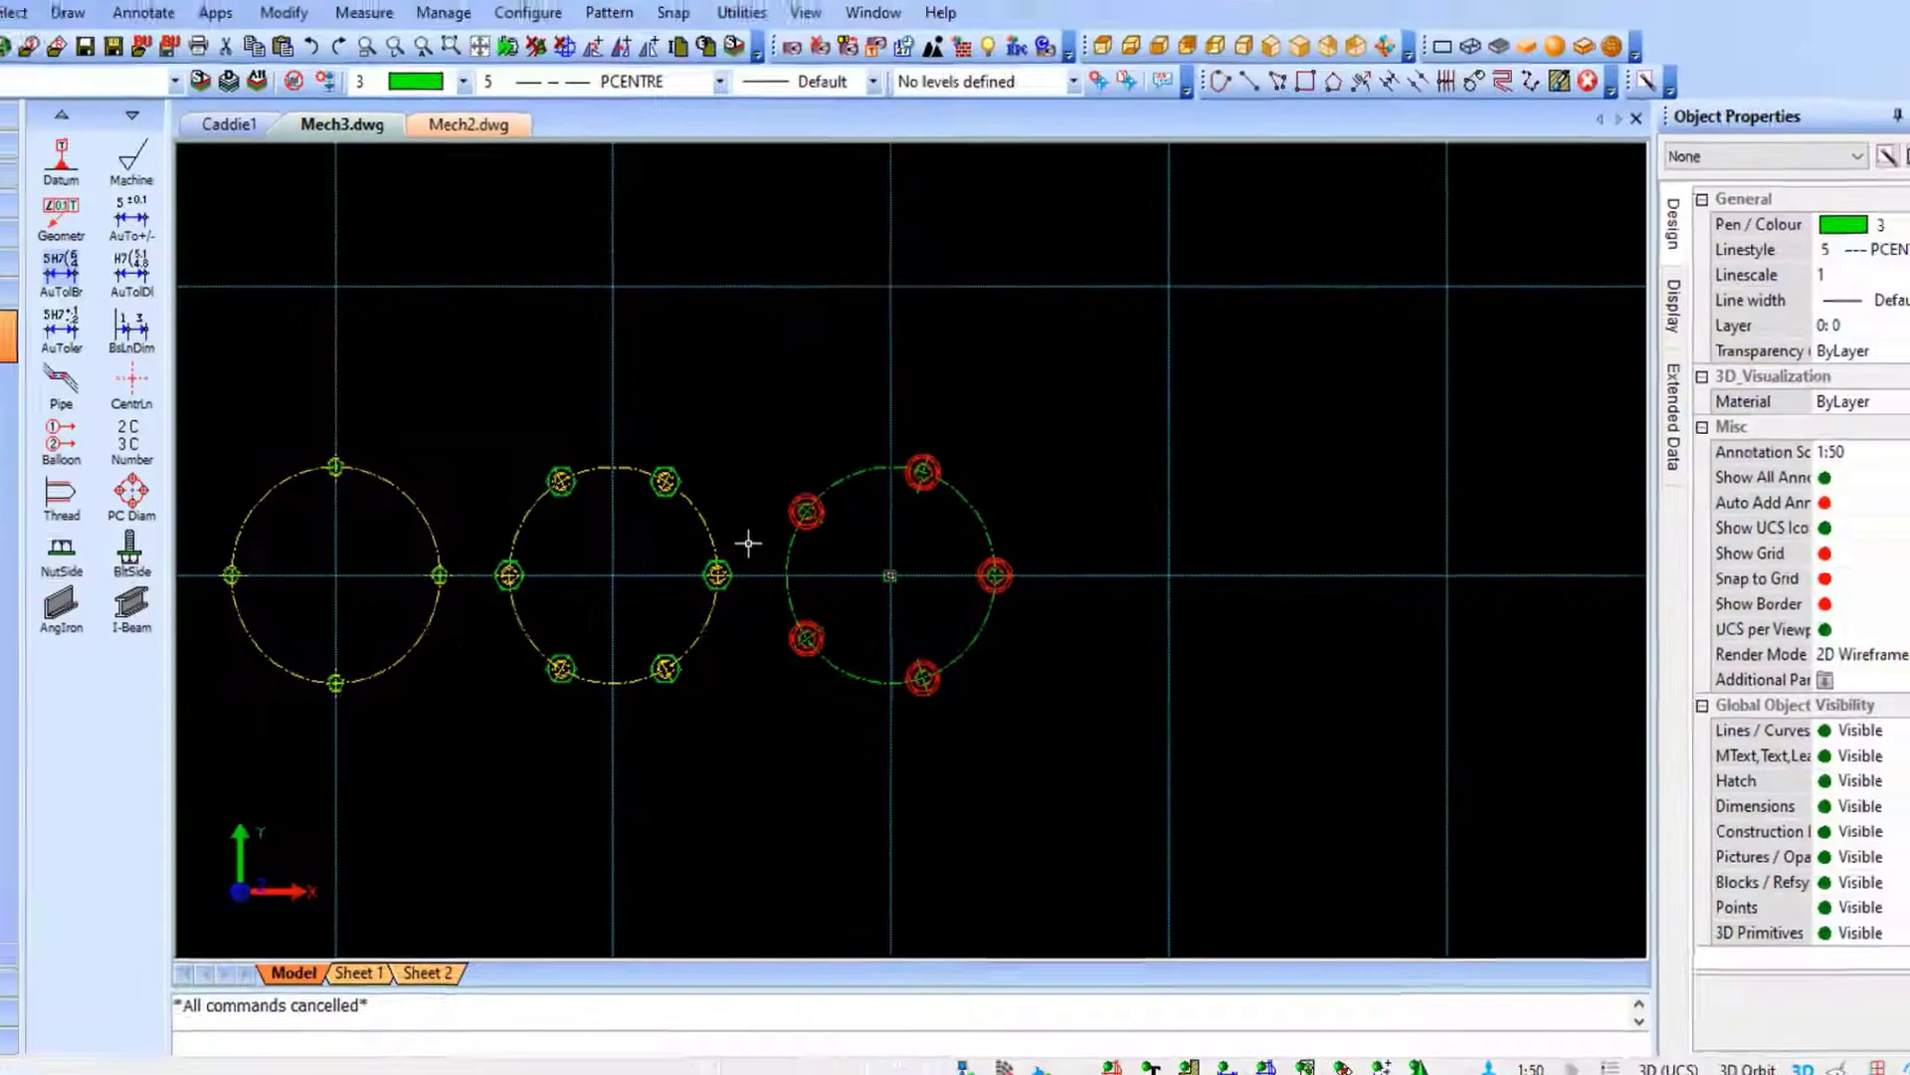
pyautogui.scroll(-2, 639, 551)
pyautogui.moveTo(848, 582); pyautogui.dragTo(1239, 516, button='middle')
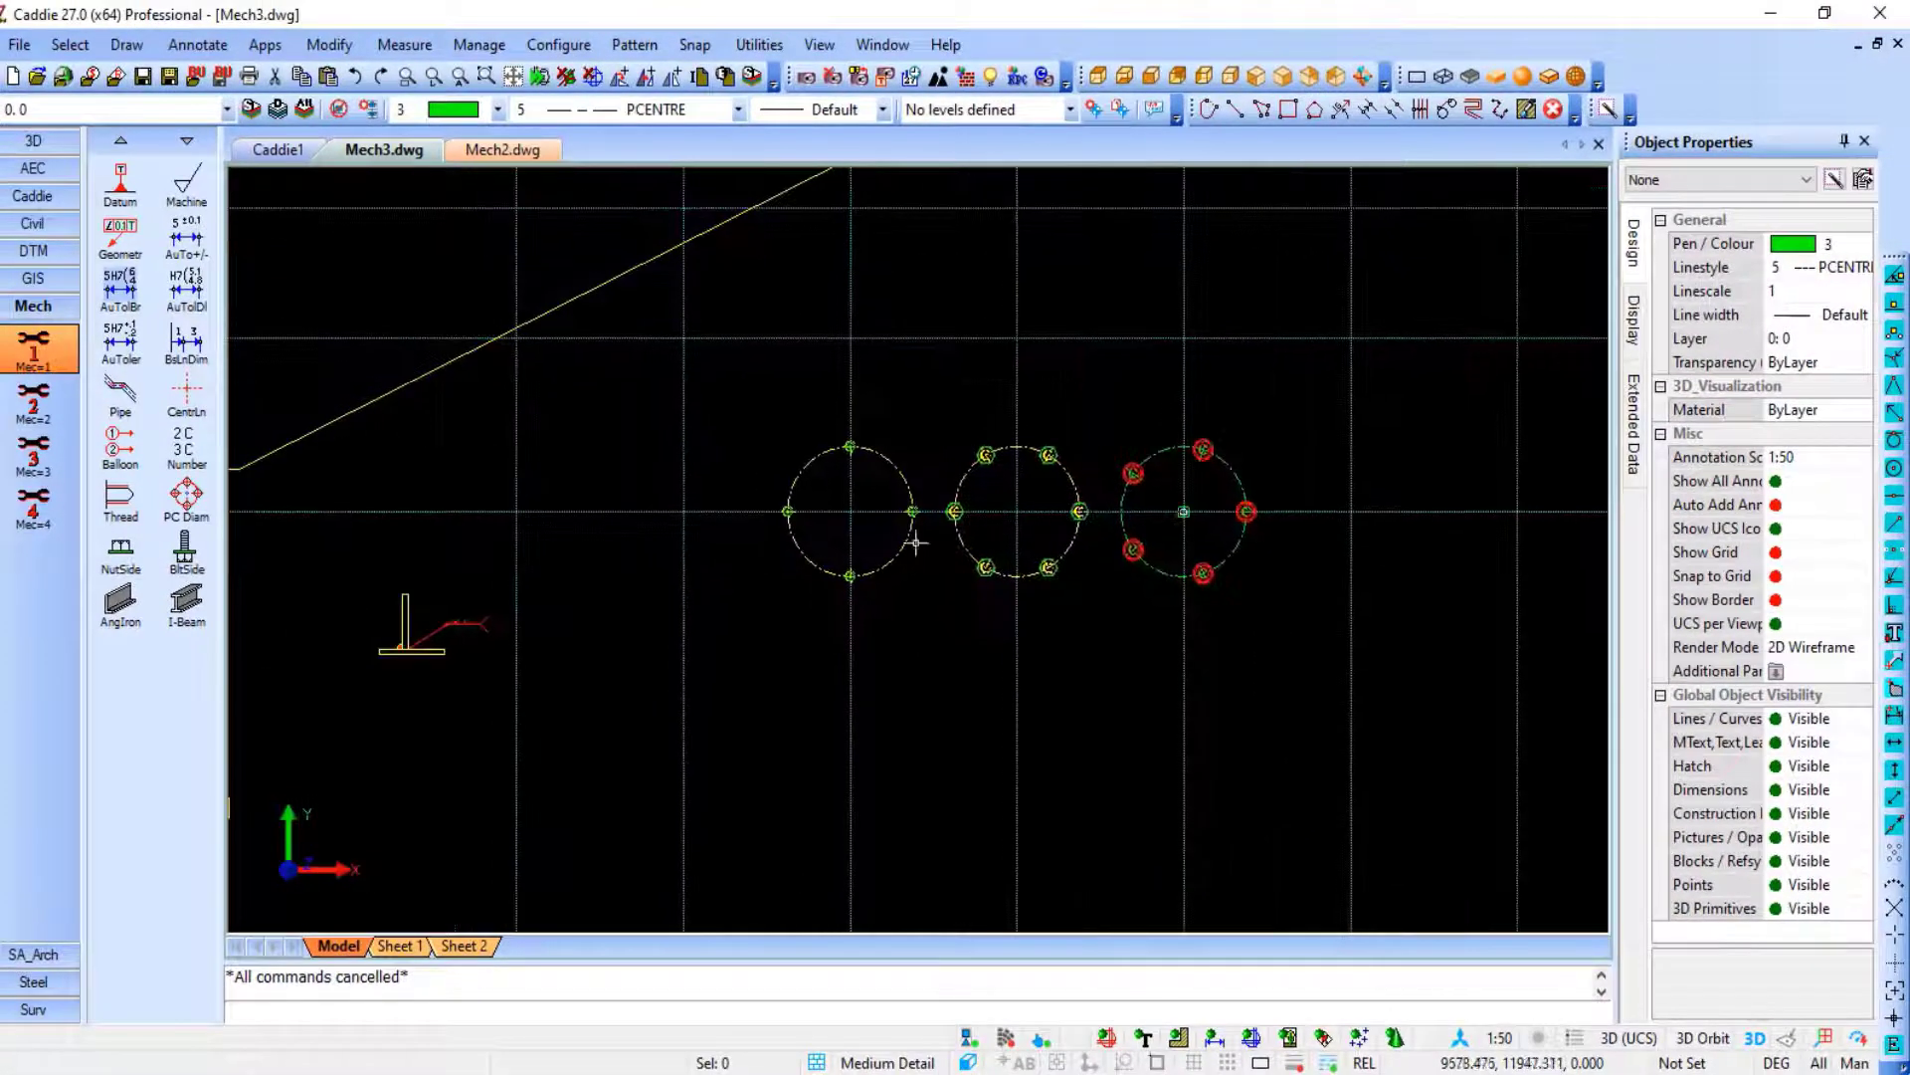
pyautogui.scroll(-2, 872, 577)
pyautogui.moveTo(599, 689); pyautogui.dragTo(1160, 461, button='middle')
pyautogui.scroll(3, 996, 481)
pyautogui.scroll(4, 996, 481)
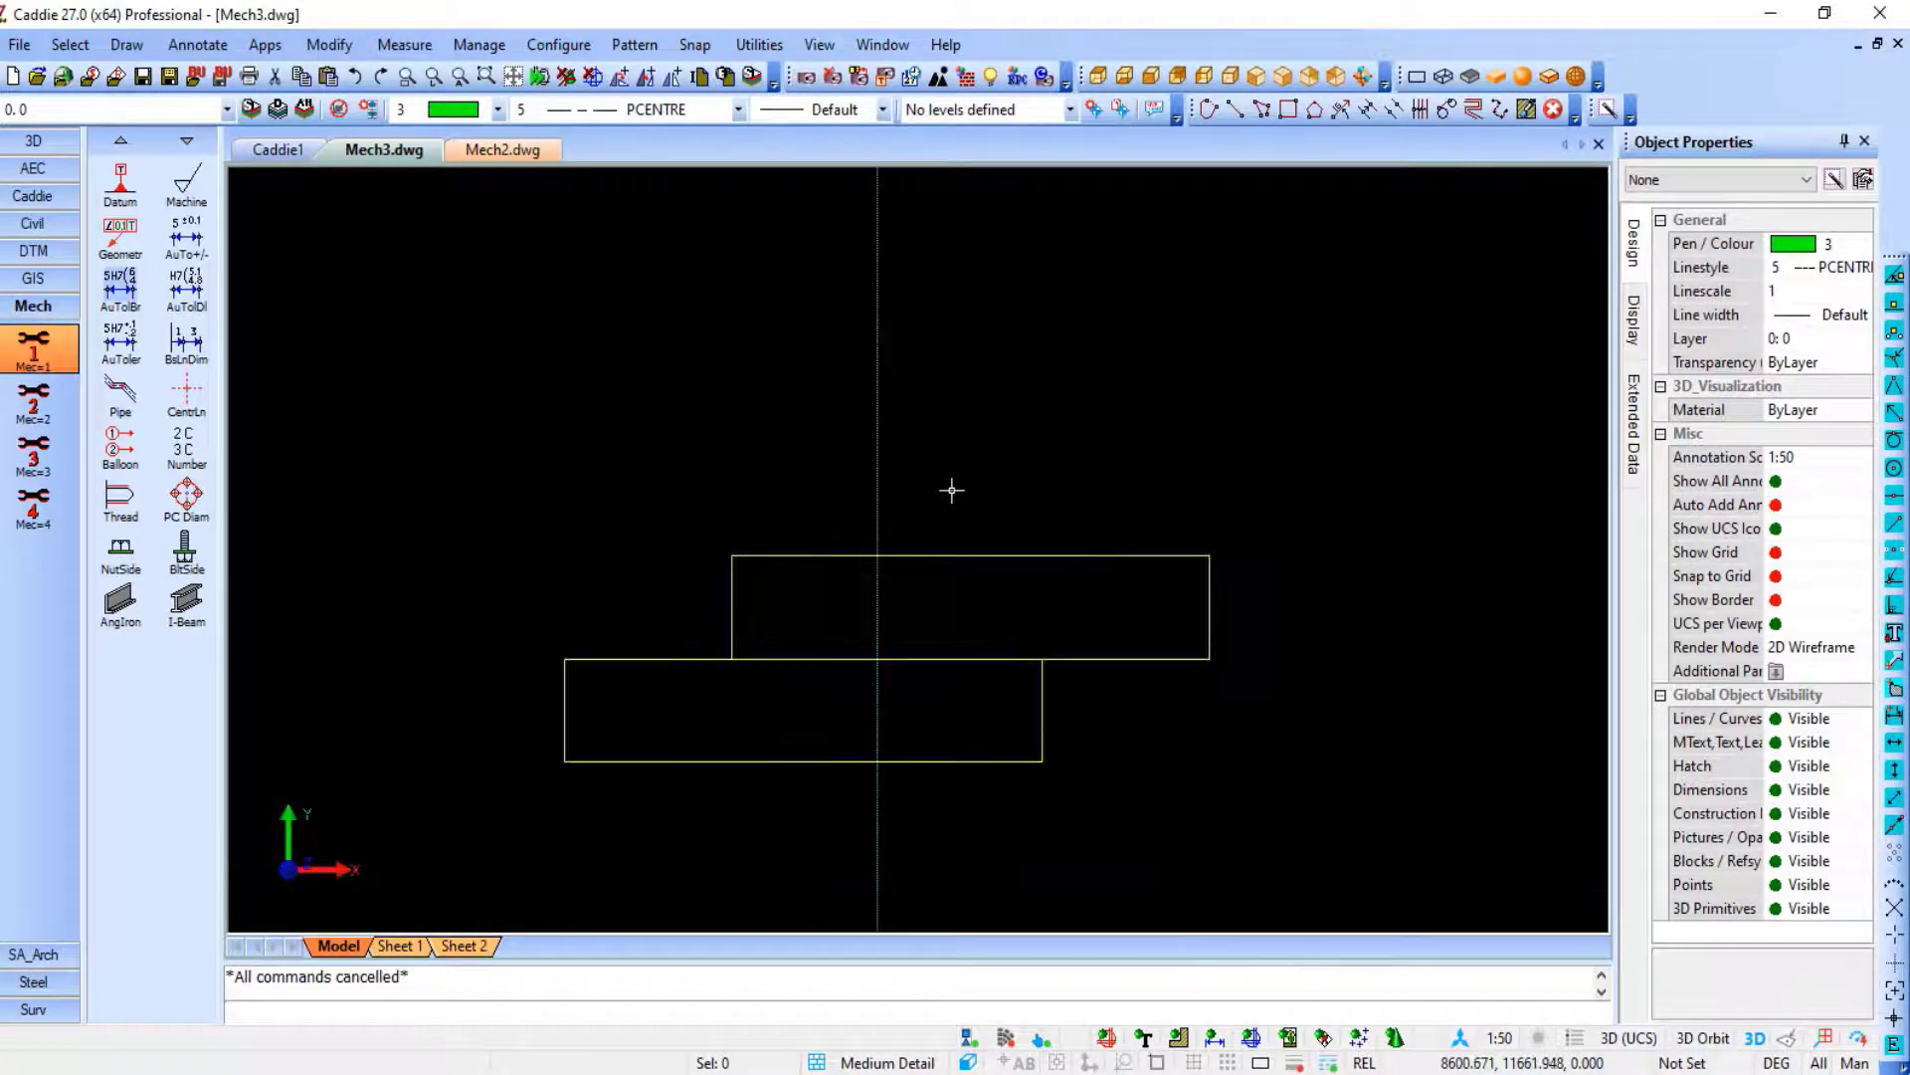
pyautogui.moveTo(945, 658); pyautogui.dragTo(1042, 521, button='middle')
pyautogui.hotkey('ctrl', 'z')
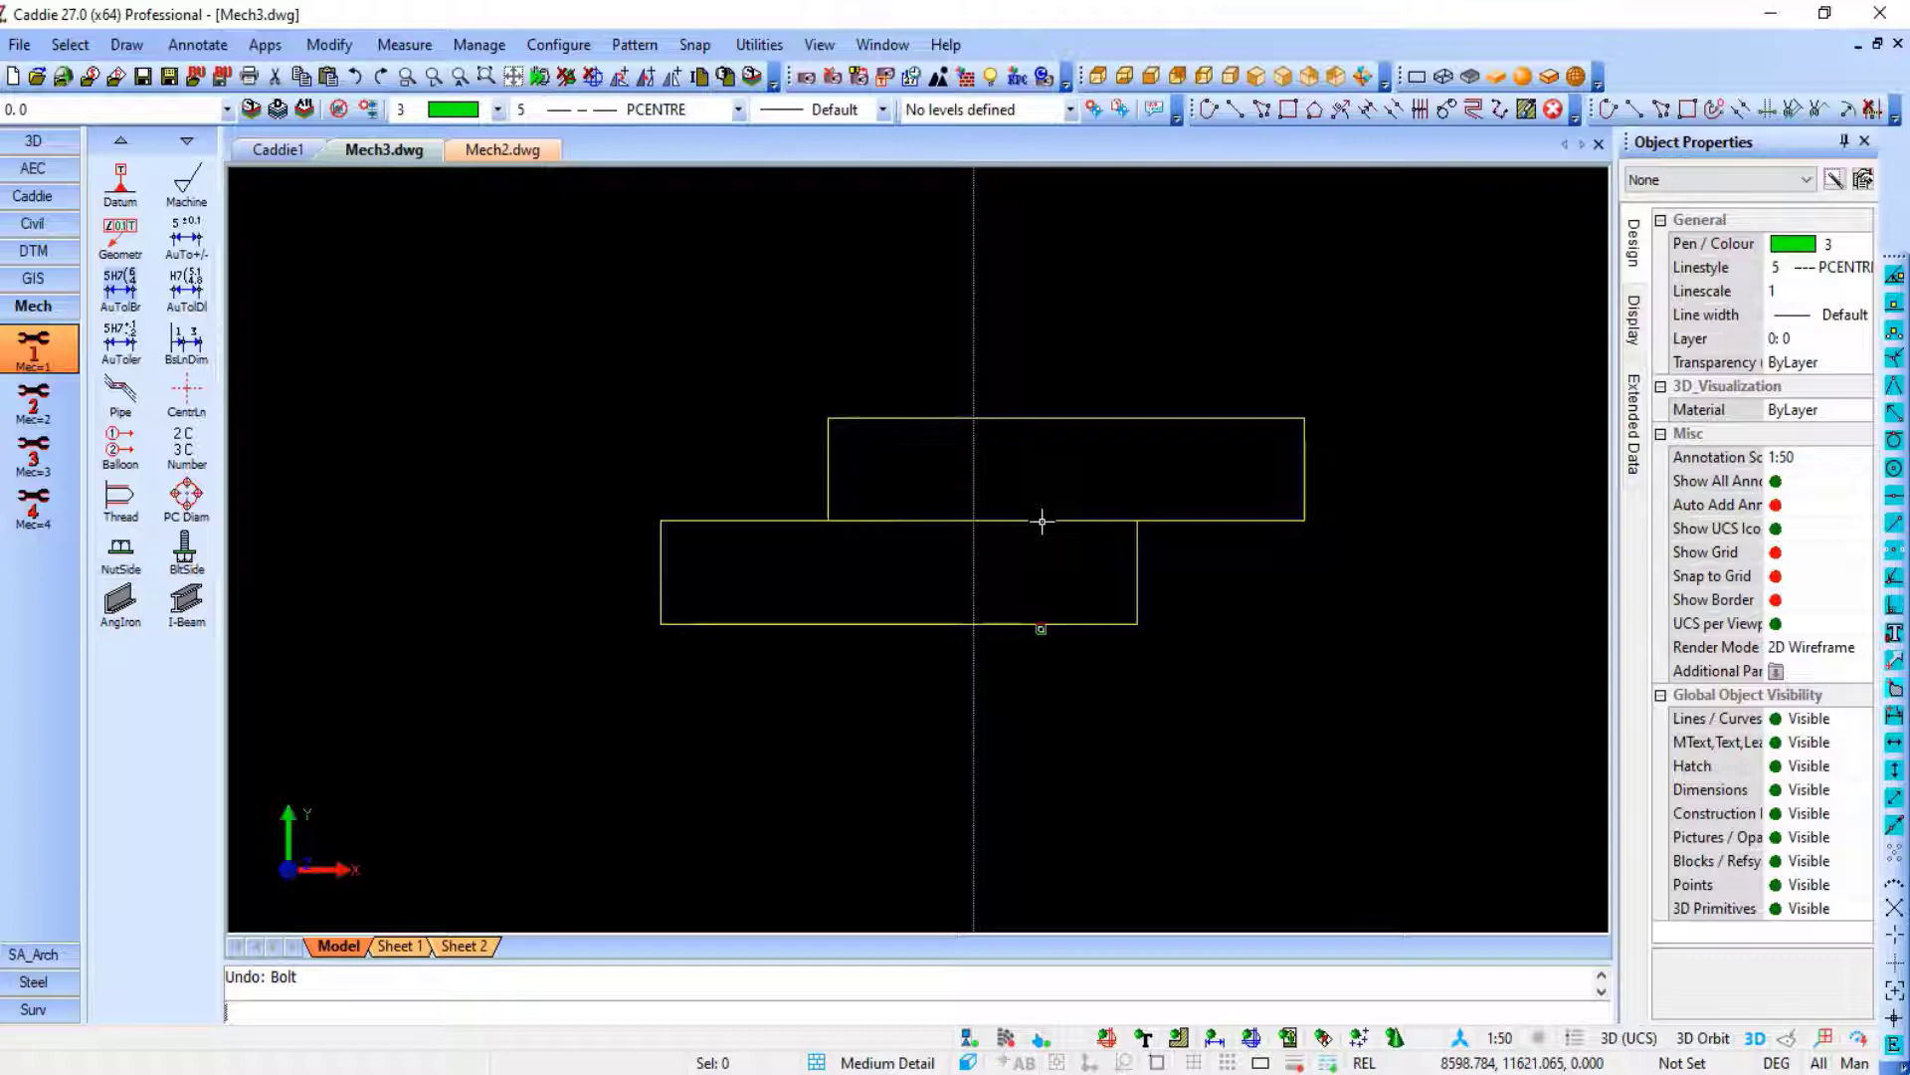
# Place a side-view M10 hex bolt, length 65, thread length 26, with a head washer, where the vertical construction line meets the upper plate's top edge.
pyautogui.click(186, 550)
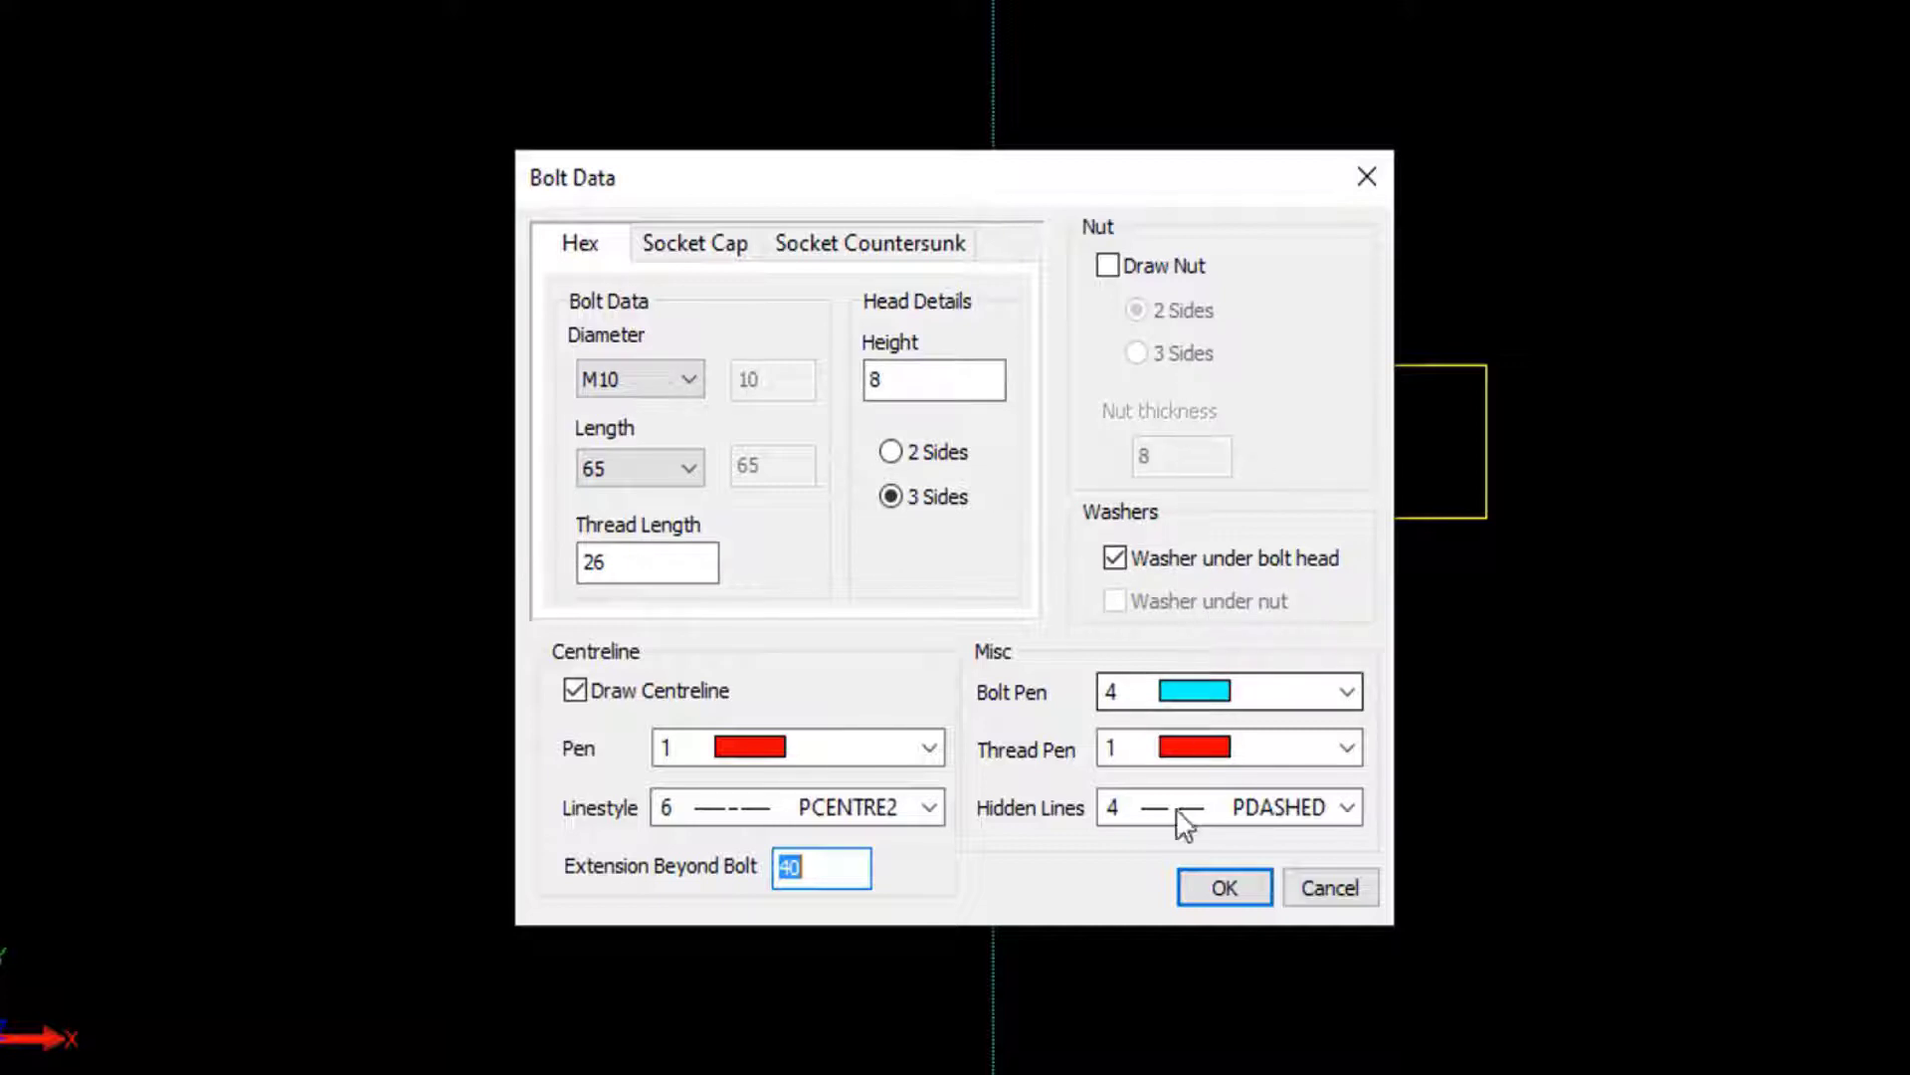
pyautogui.click(1225, 882)
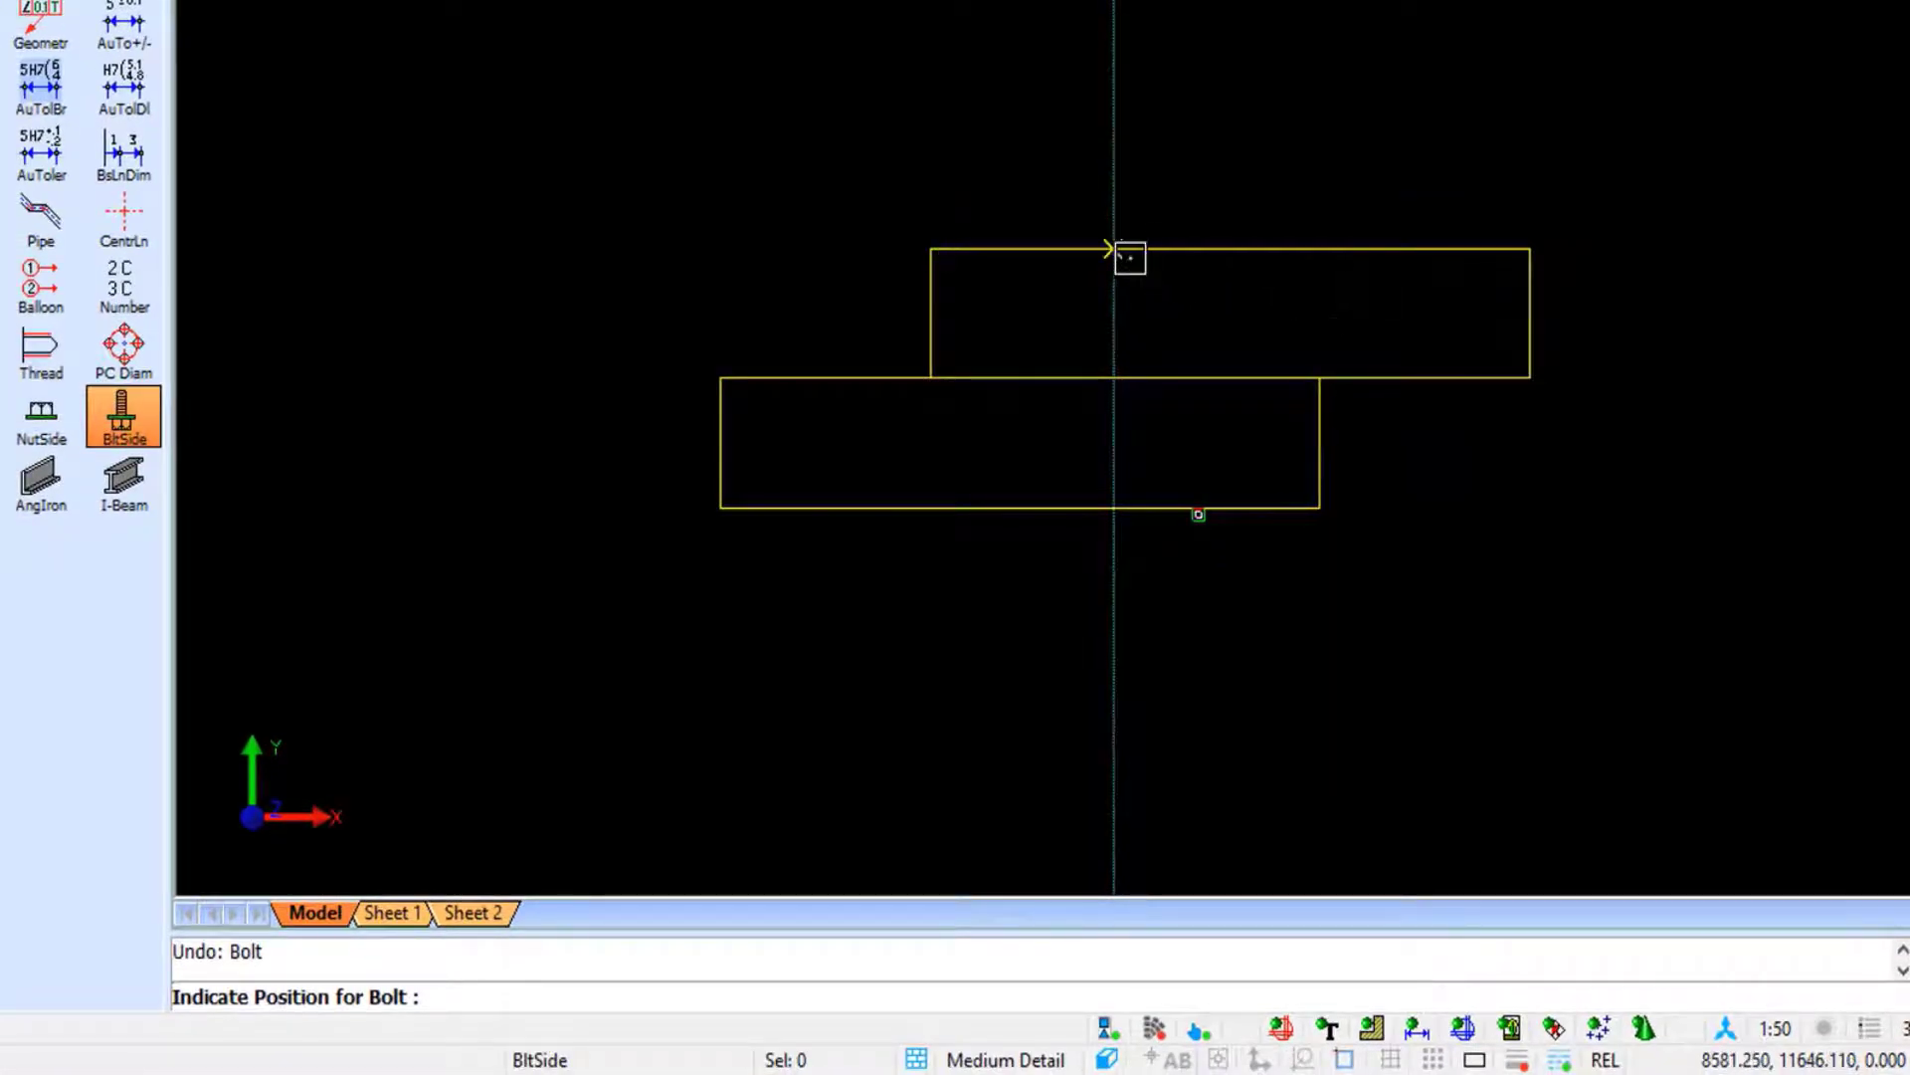
pyautogui.click(1121, 250)
pyautogui.click(1209, 243)
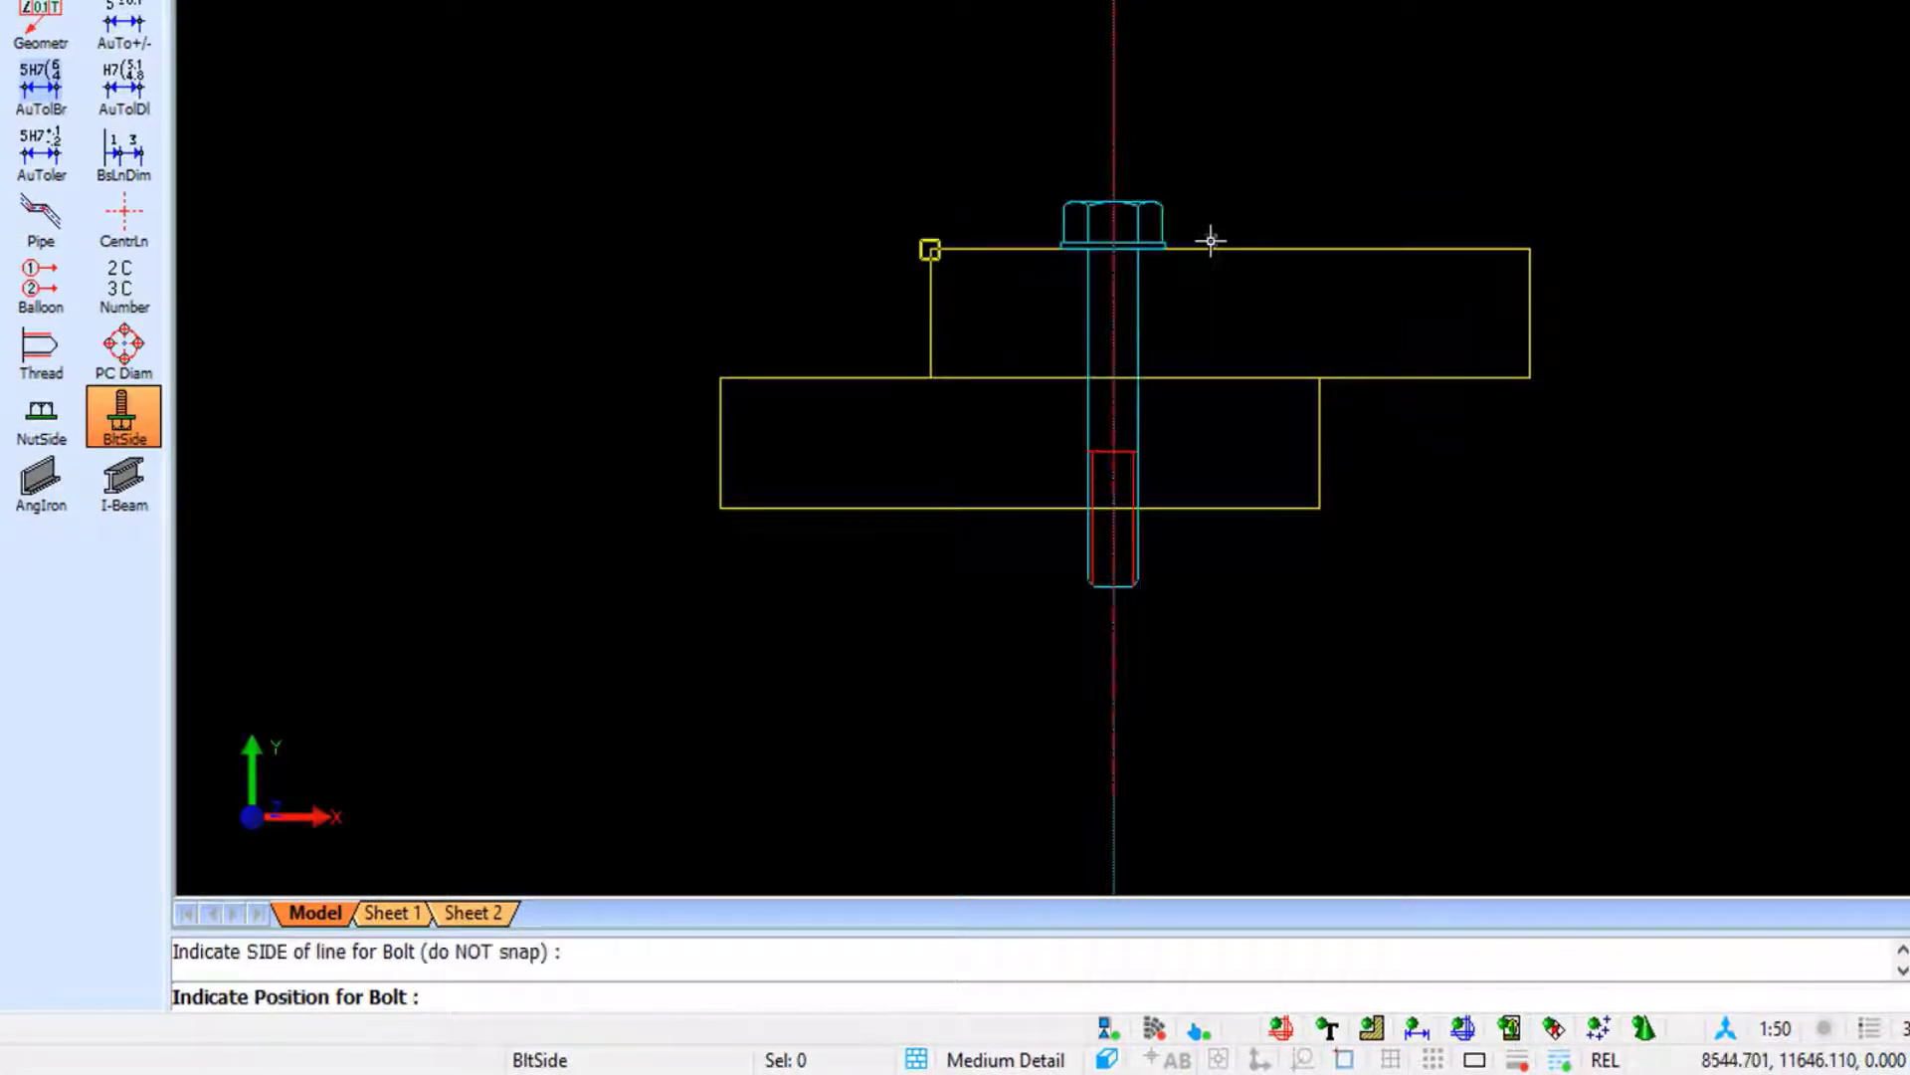